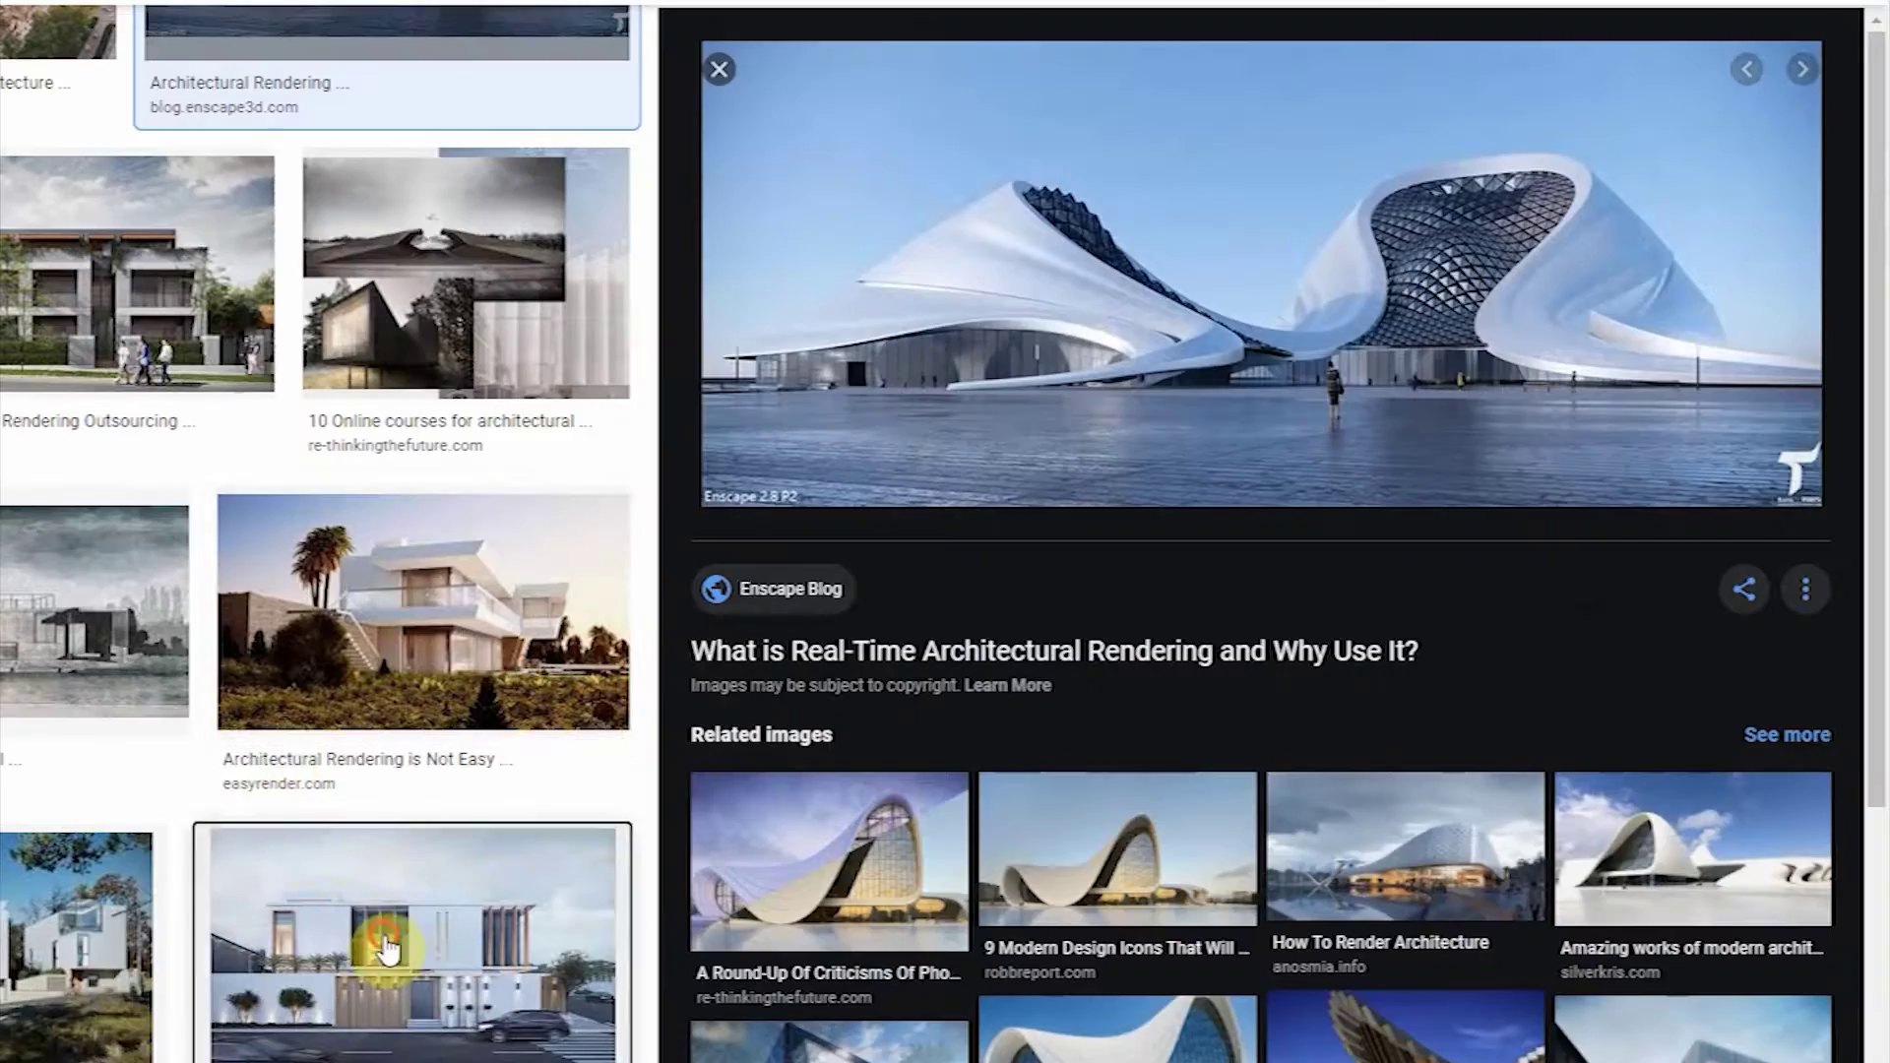
Scroll the architectural rendering results and preview the staircase house, then the sketch-to-render house.
scroll(134, 700, "down", 7)
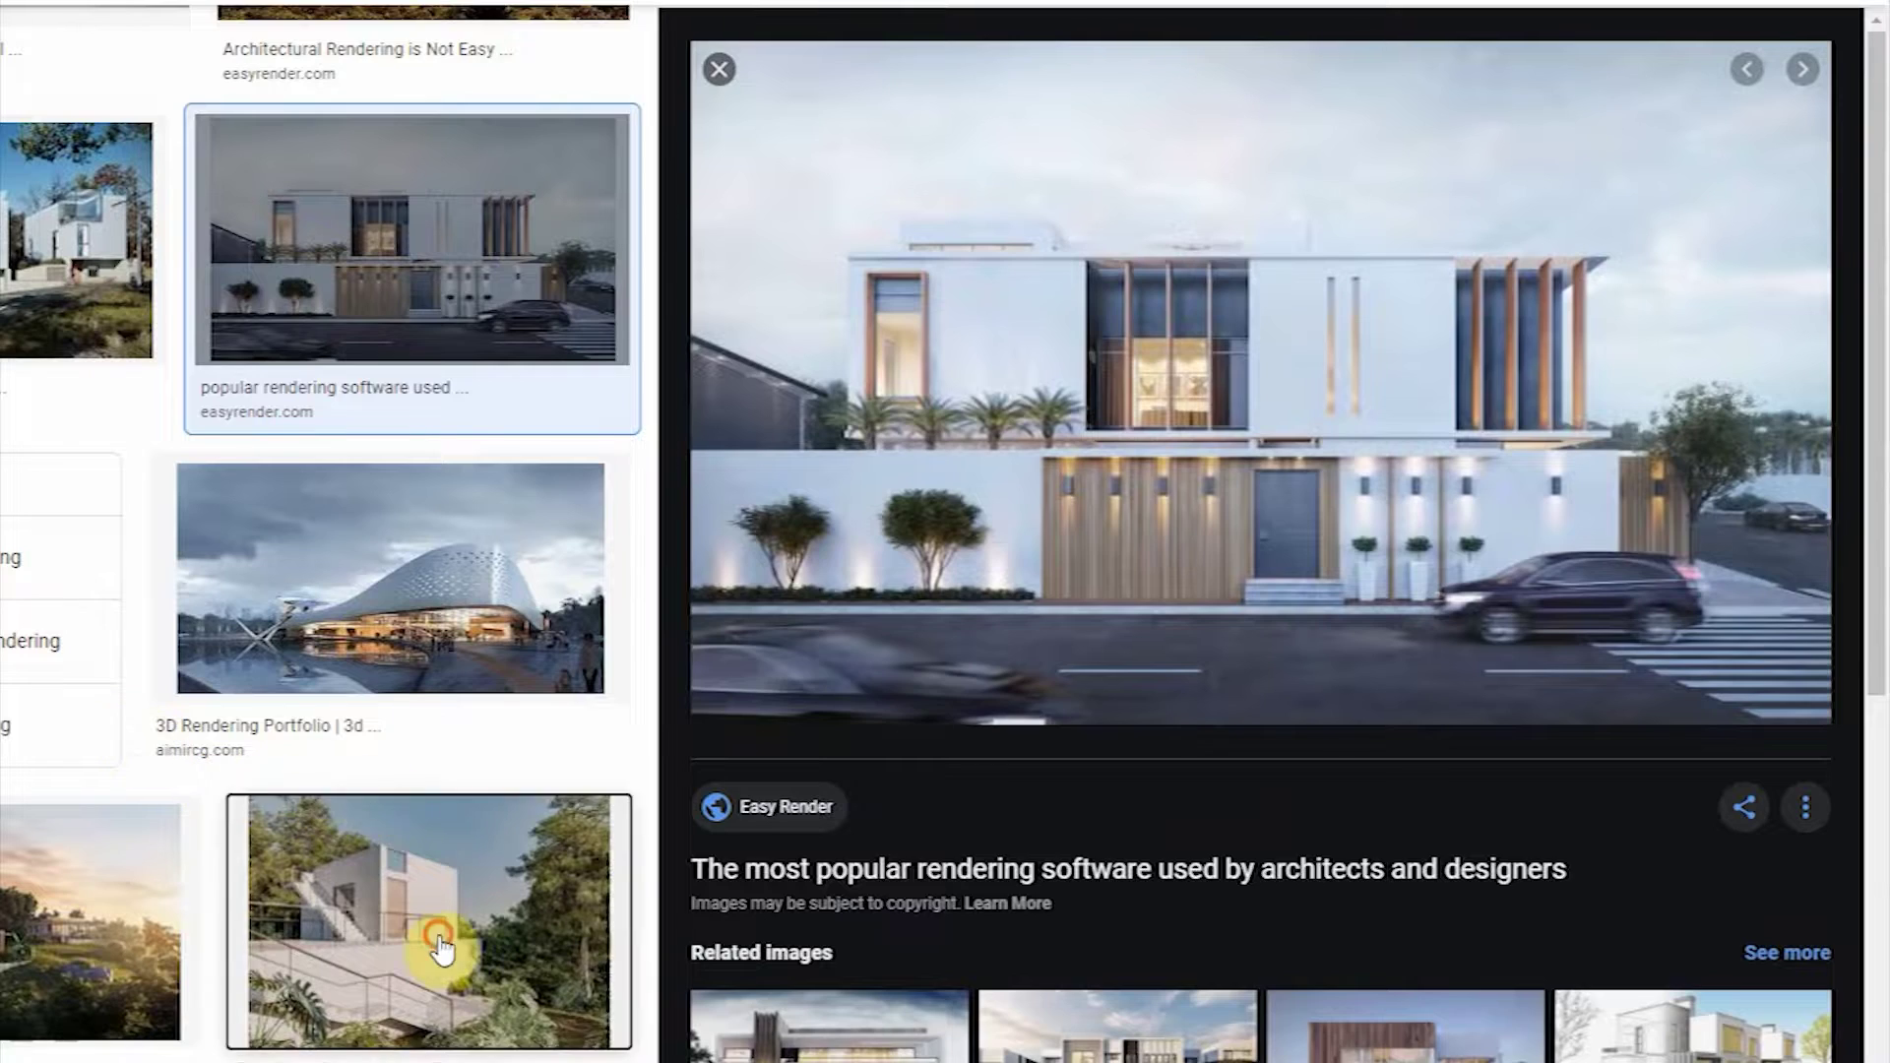
left_click(440, 947)
scroll(120, 780, "down", 8)
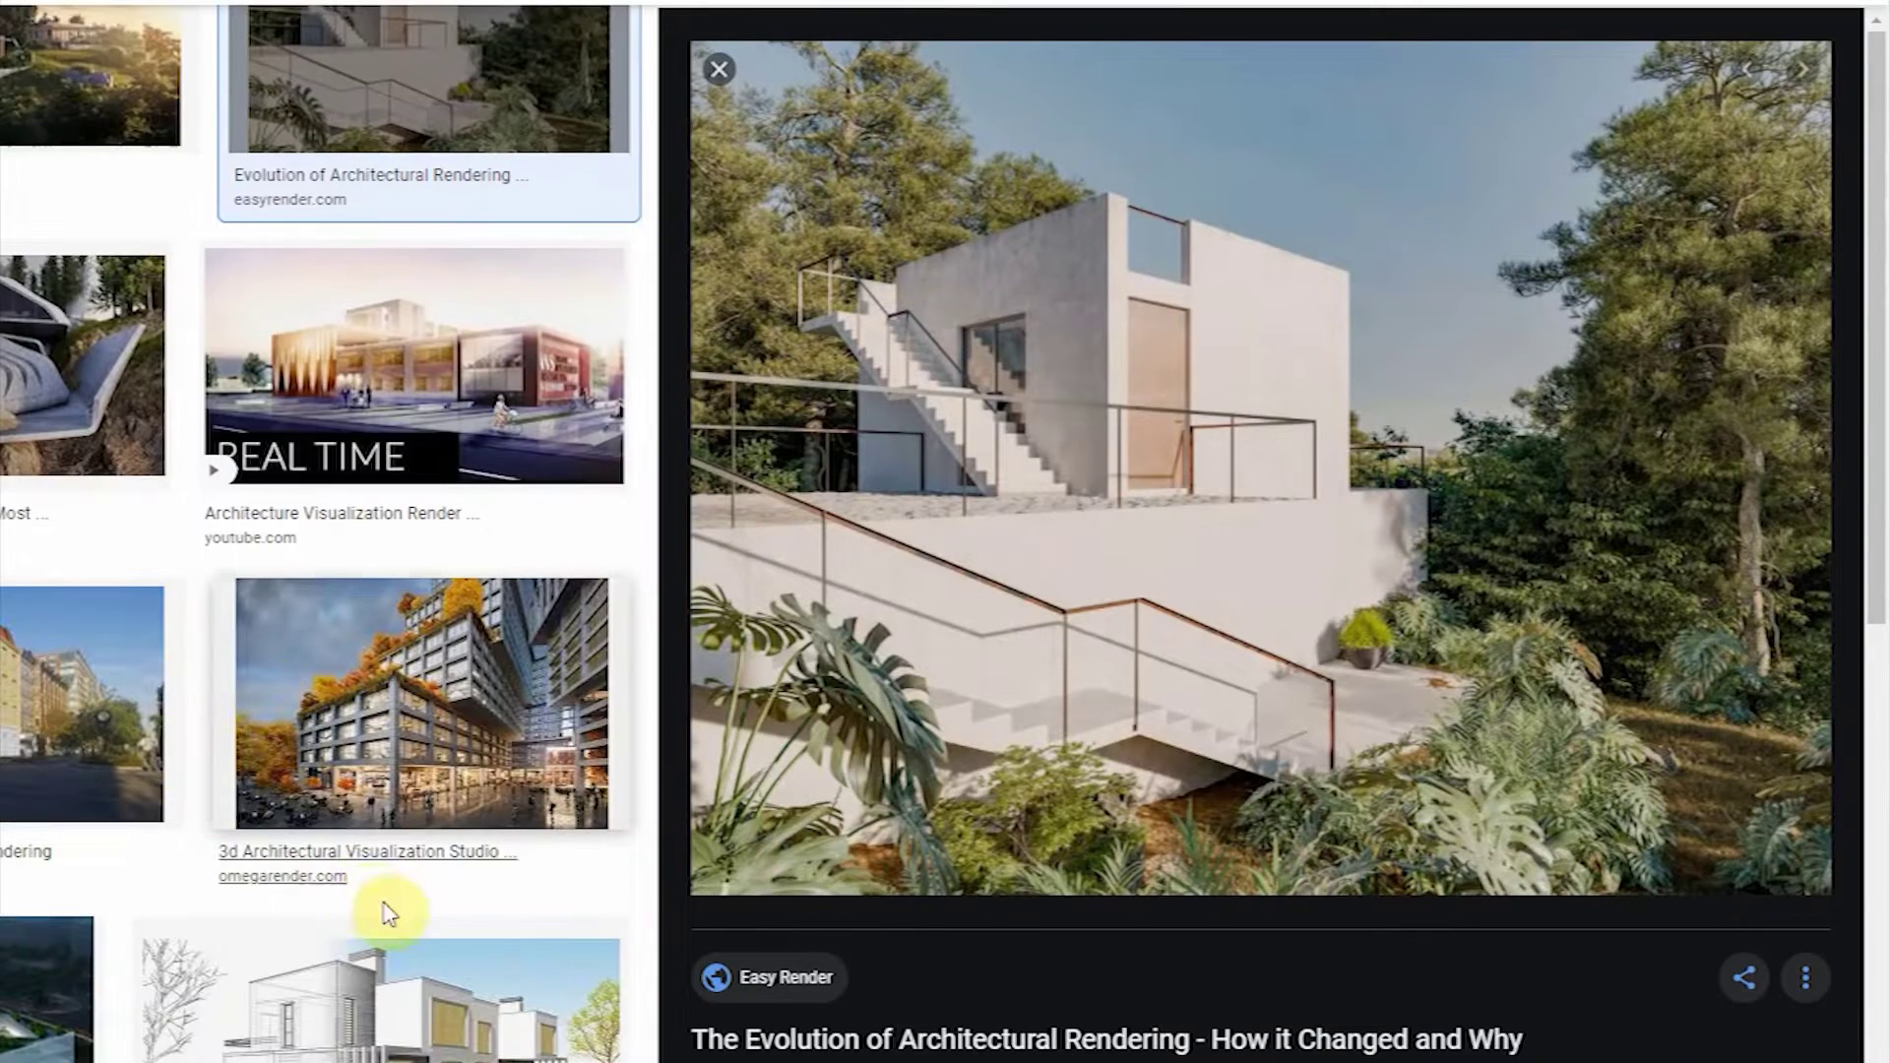
left_click(423, 1034)
scroll(76, 498, "down", 7)
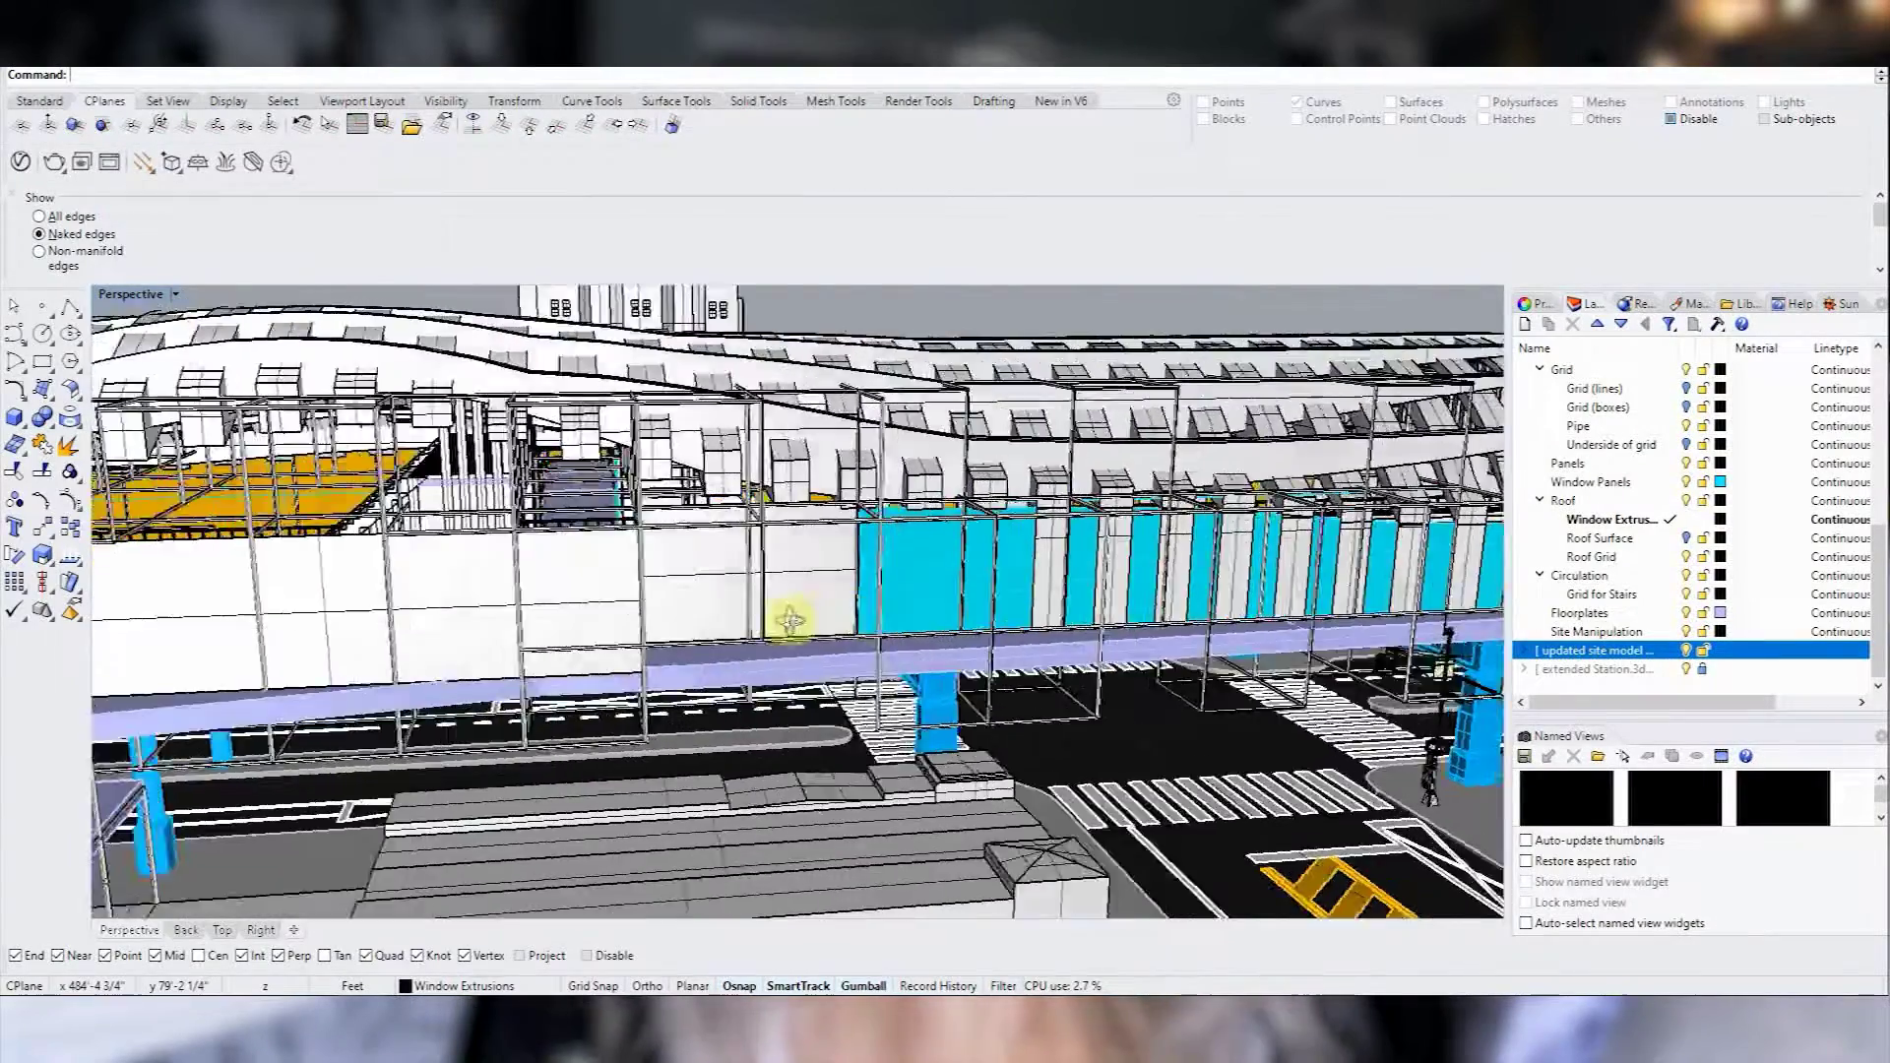
Orbit the Perspective view to fly the camera into the station concourse.
left_click_drag(789, 620, 910, 615)
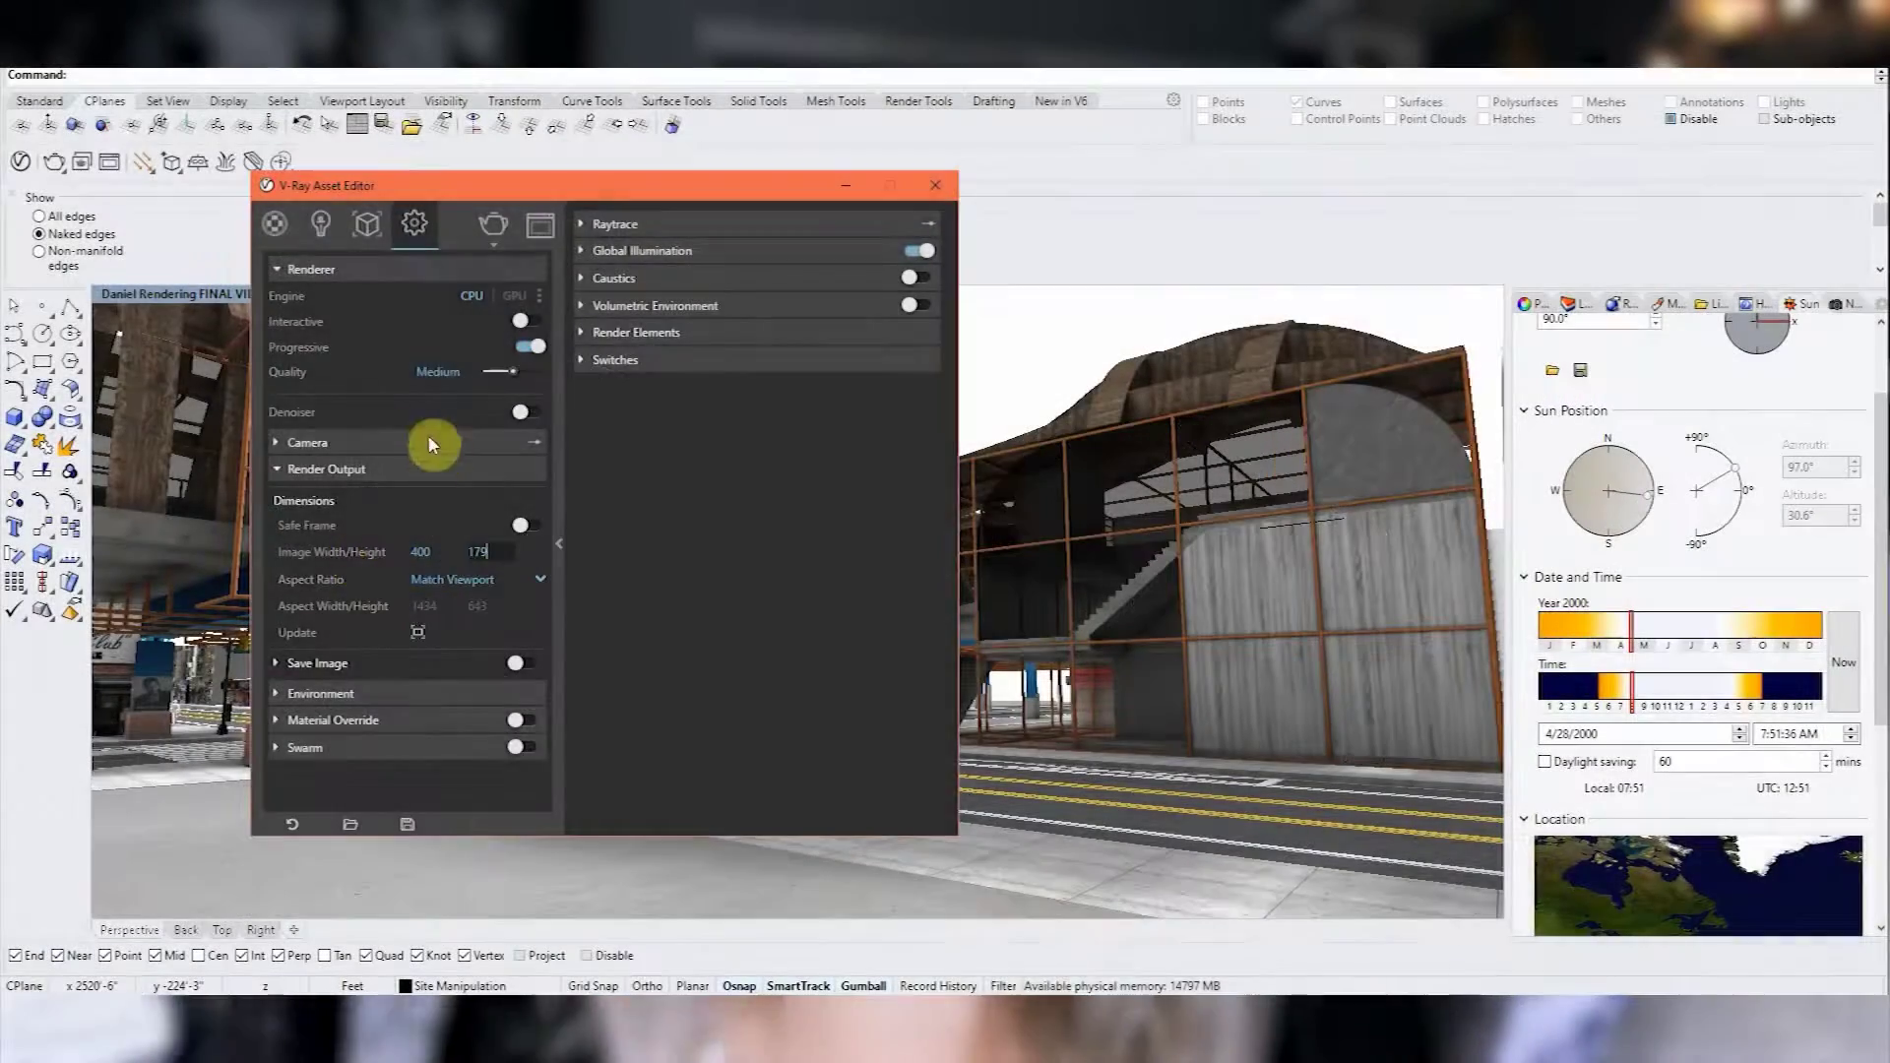
Enable Interactive in the V-Ray Asset Editor settings and drag the editor off to the right.
left_click(536, 316)
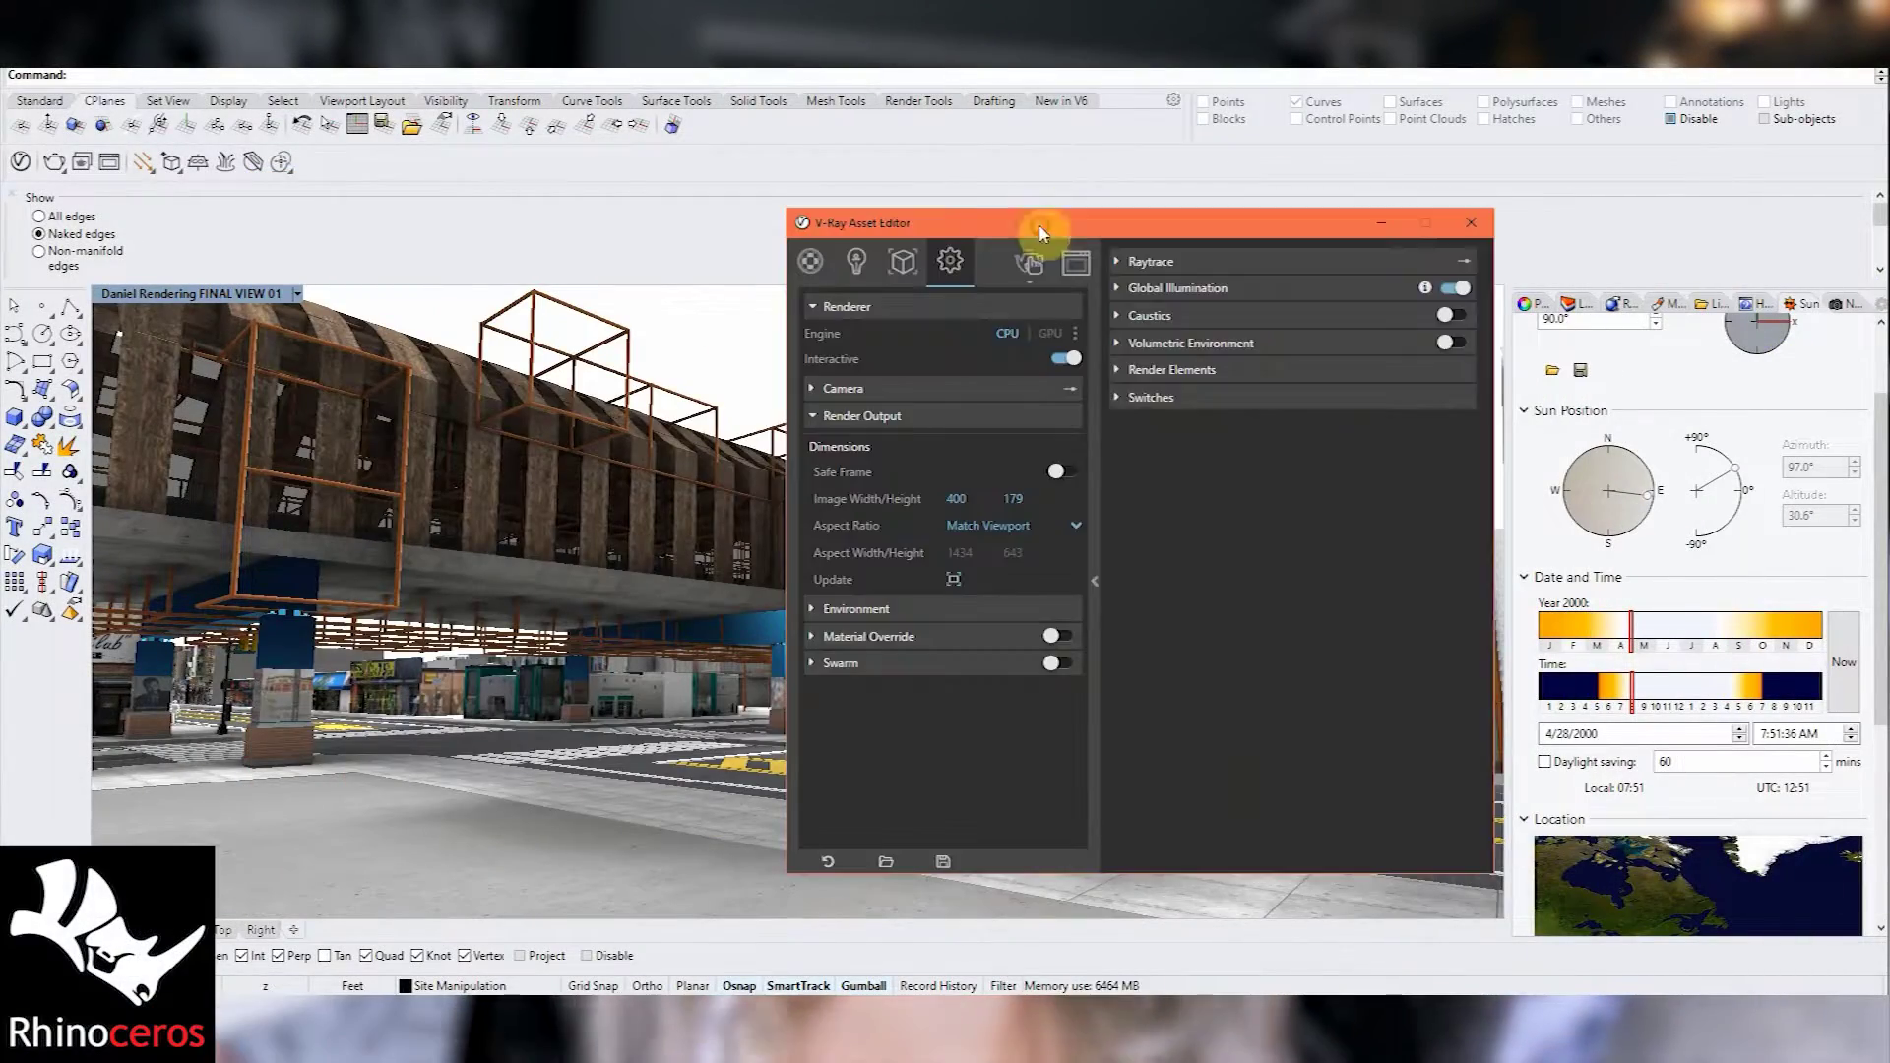
left_click_drag(962, 232, 1340, 232)
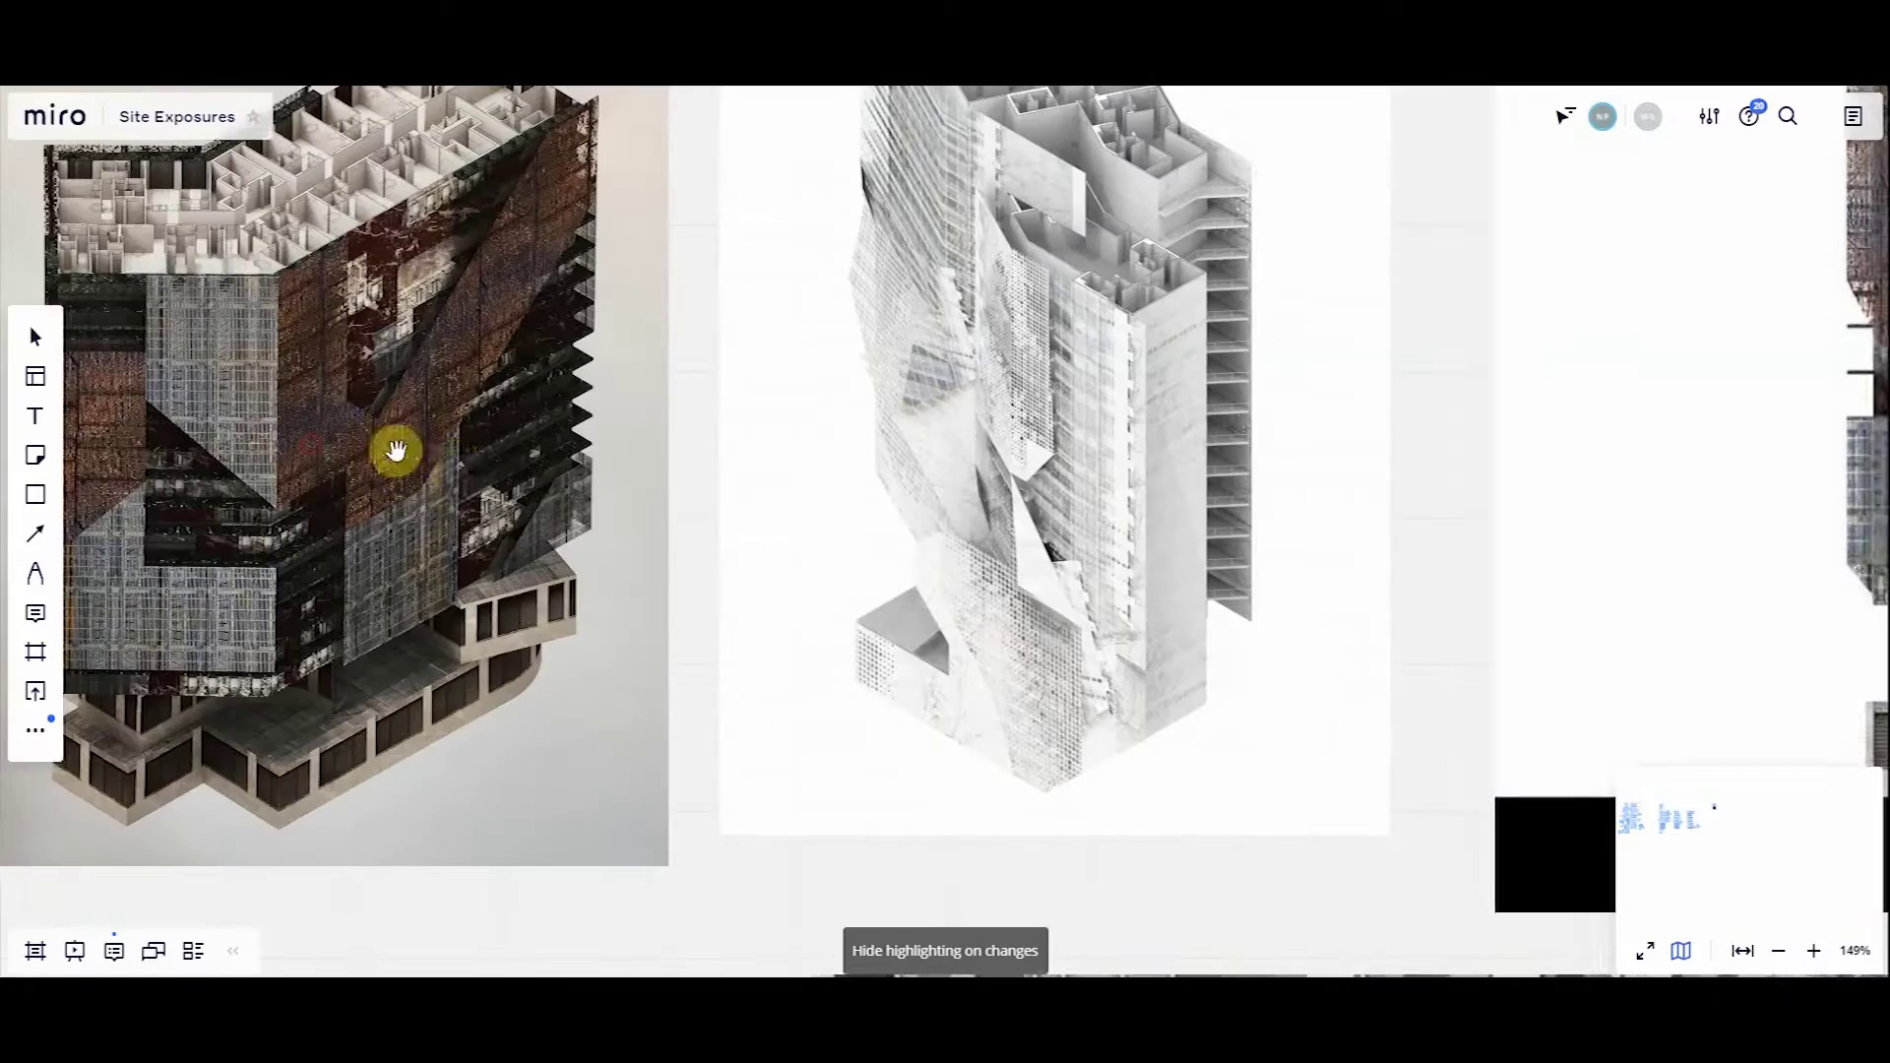
Zoom the Perspective view to street level, looking down the avenue under the station.
scroll(393, 448, "up", 5)
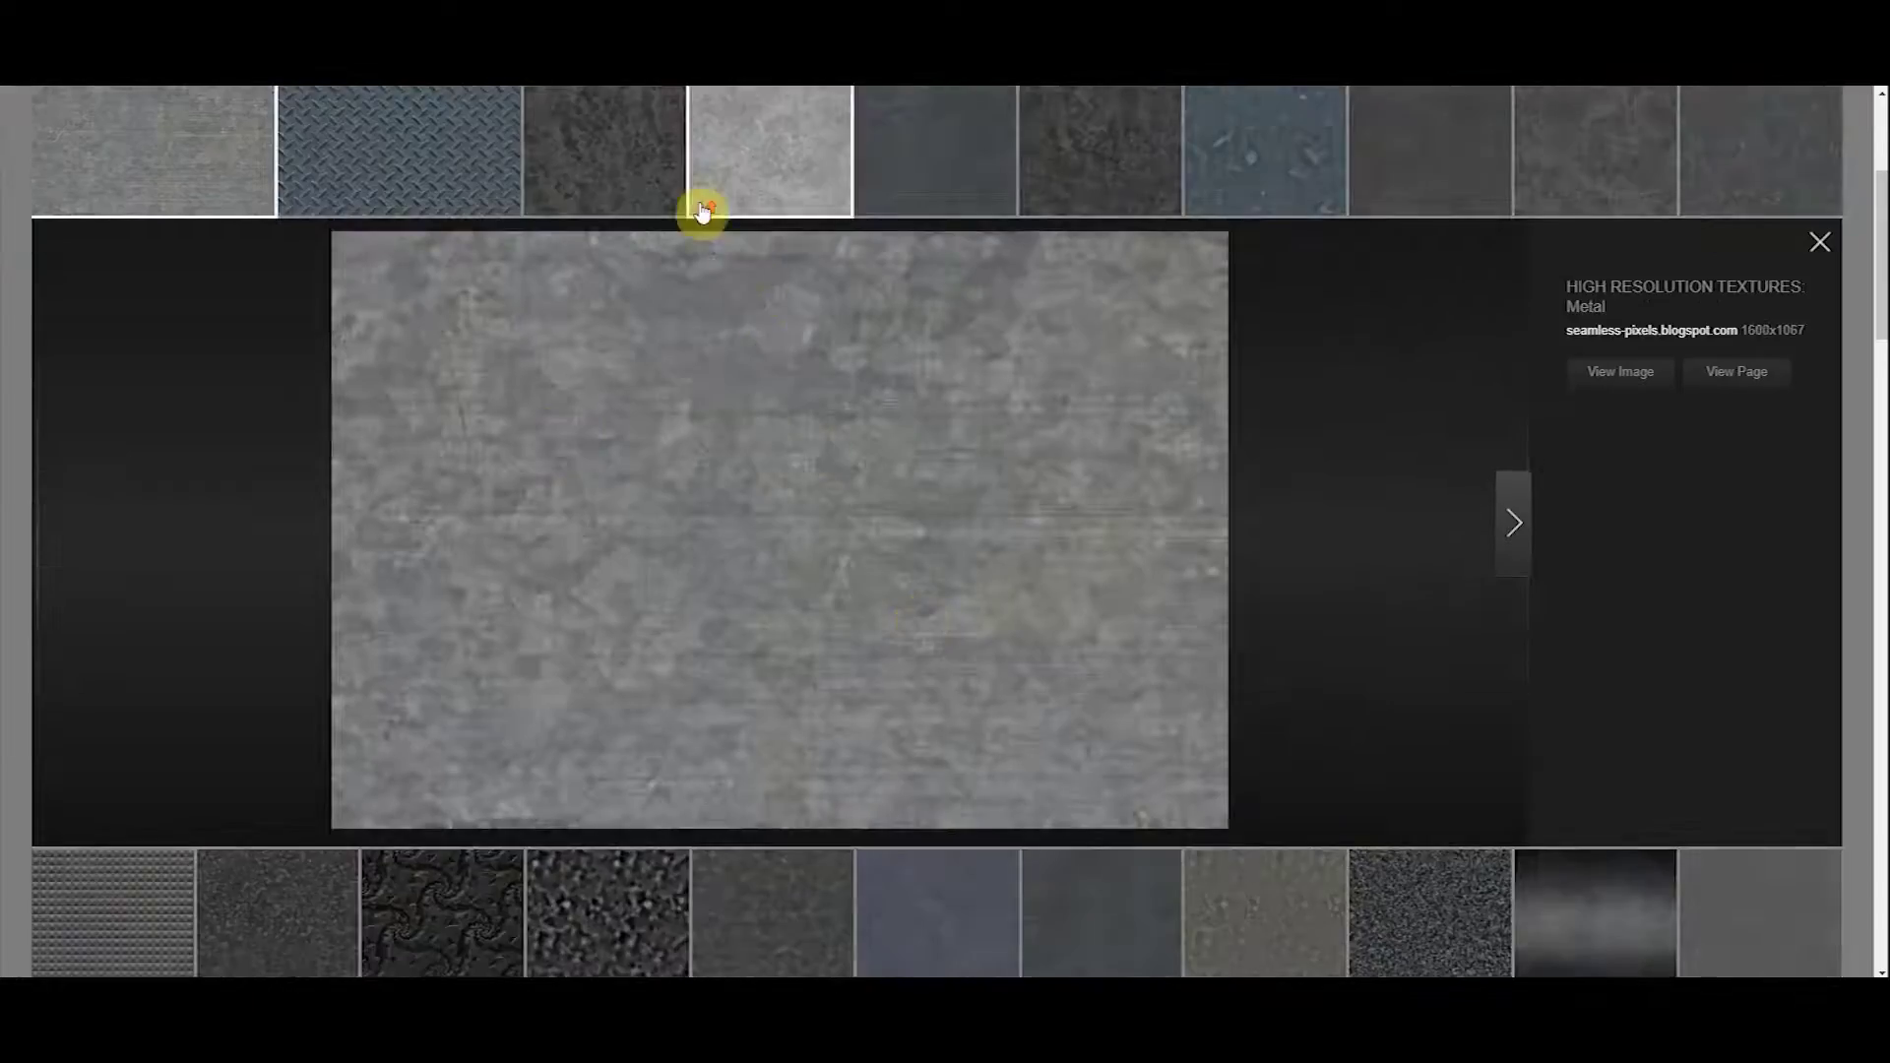
Save the light metal texture image from the image viewer.
left_click(695, 211)
right_click(747, 515)
left_click(817, 563)
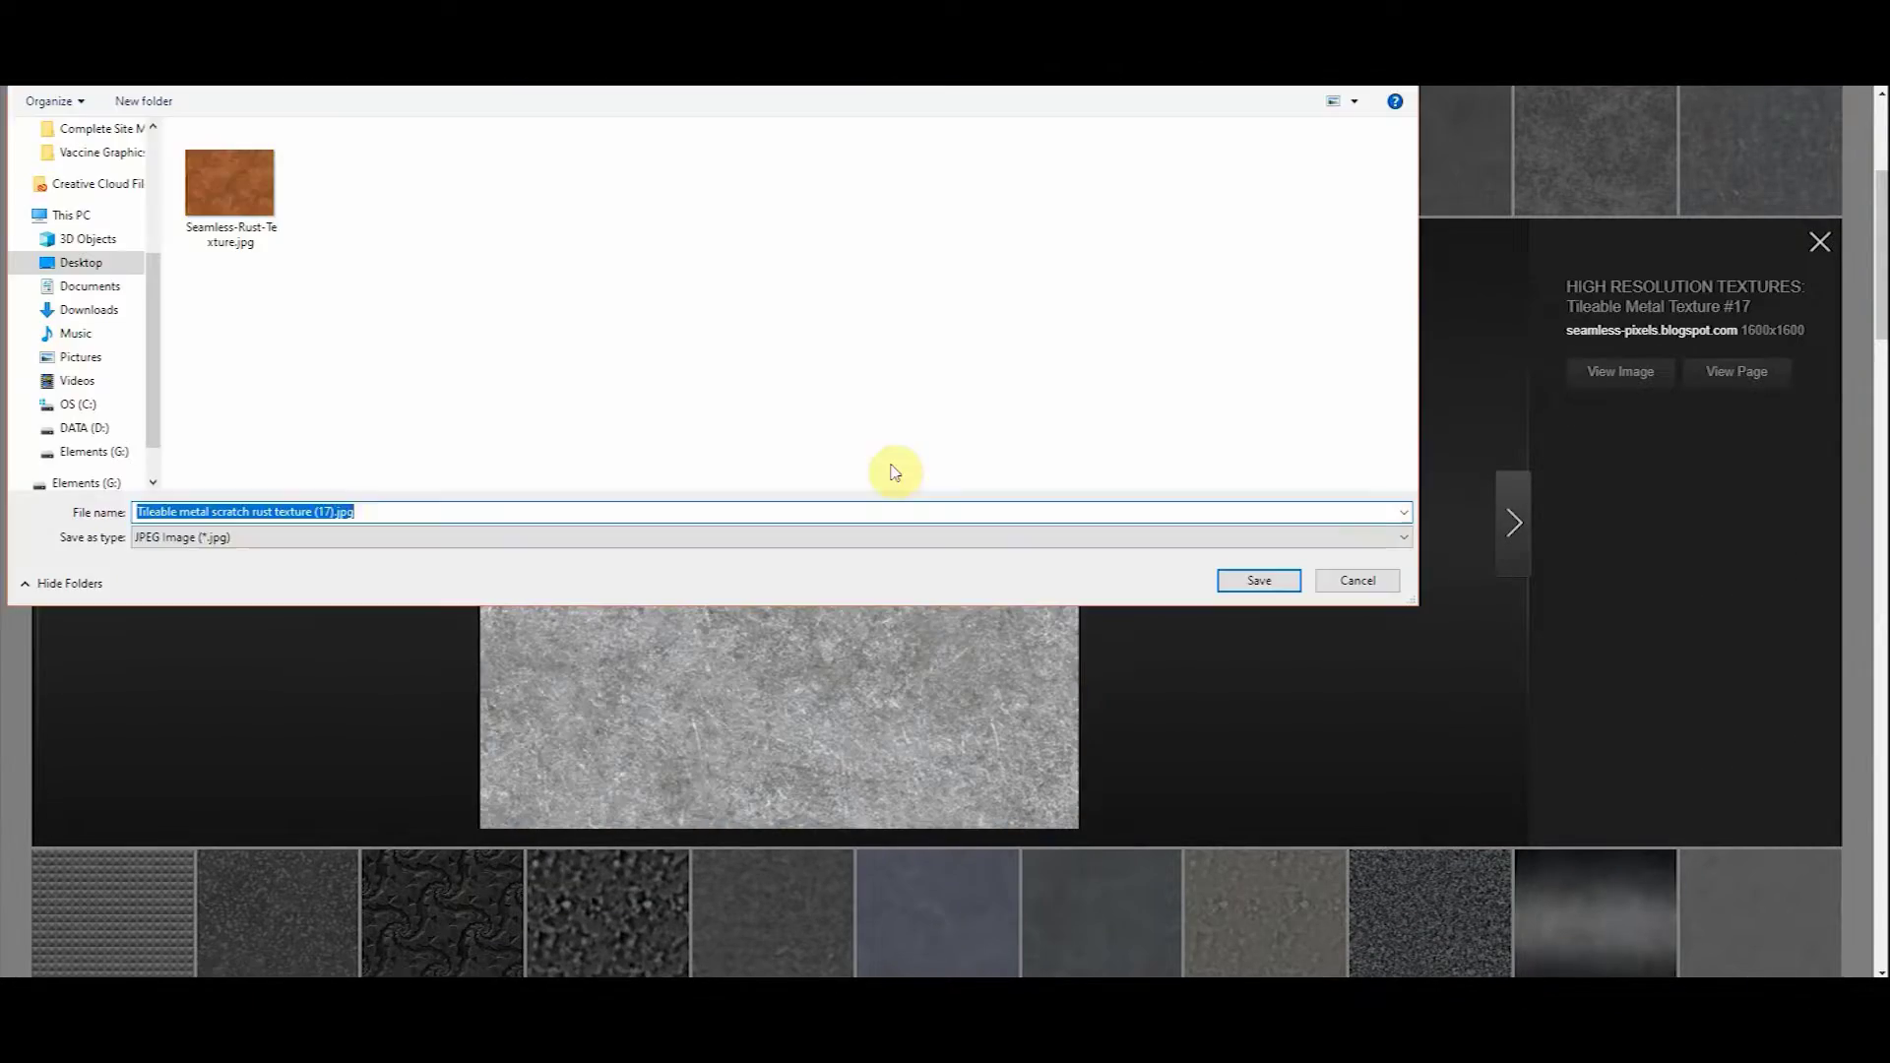
key("Return")
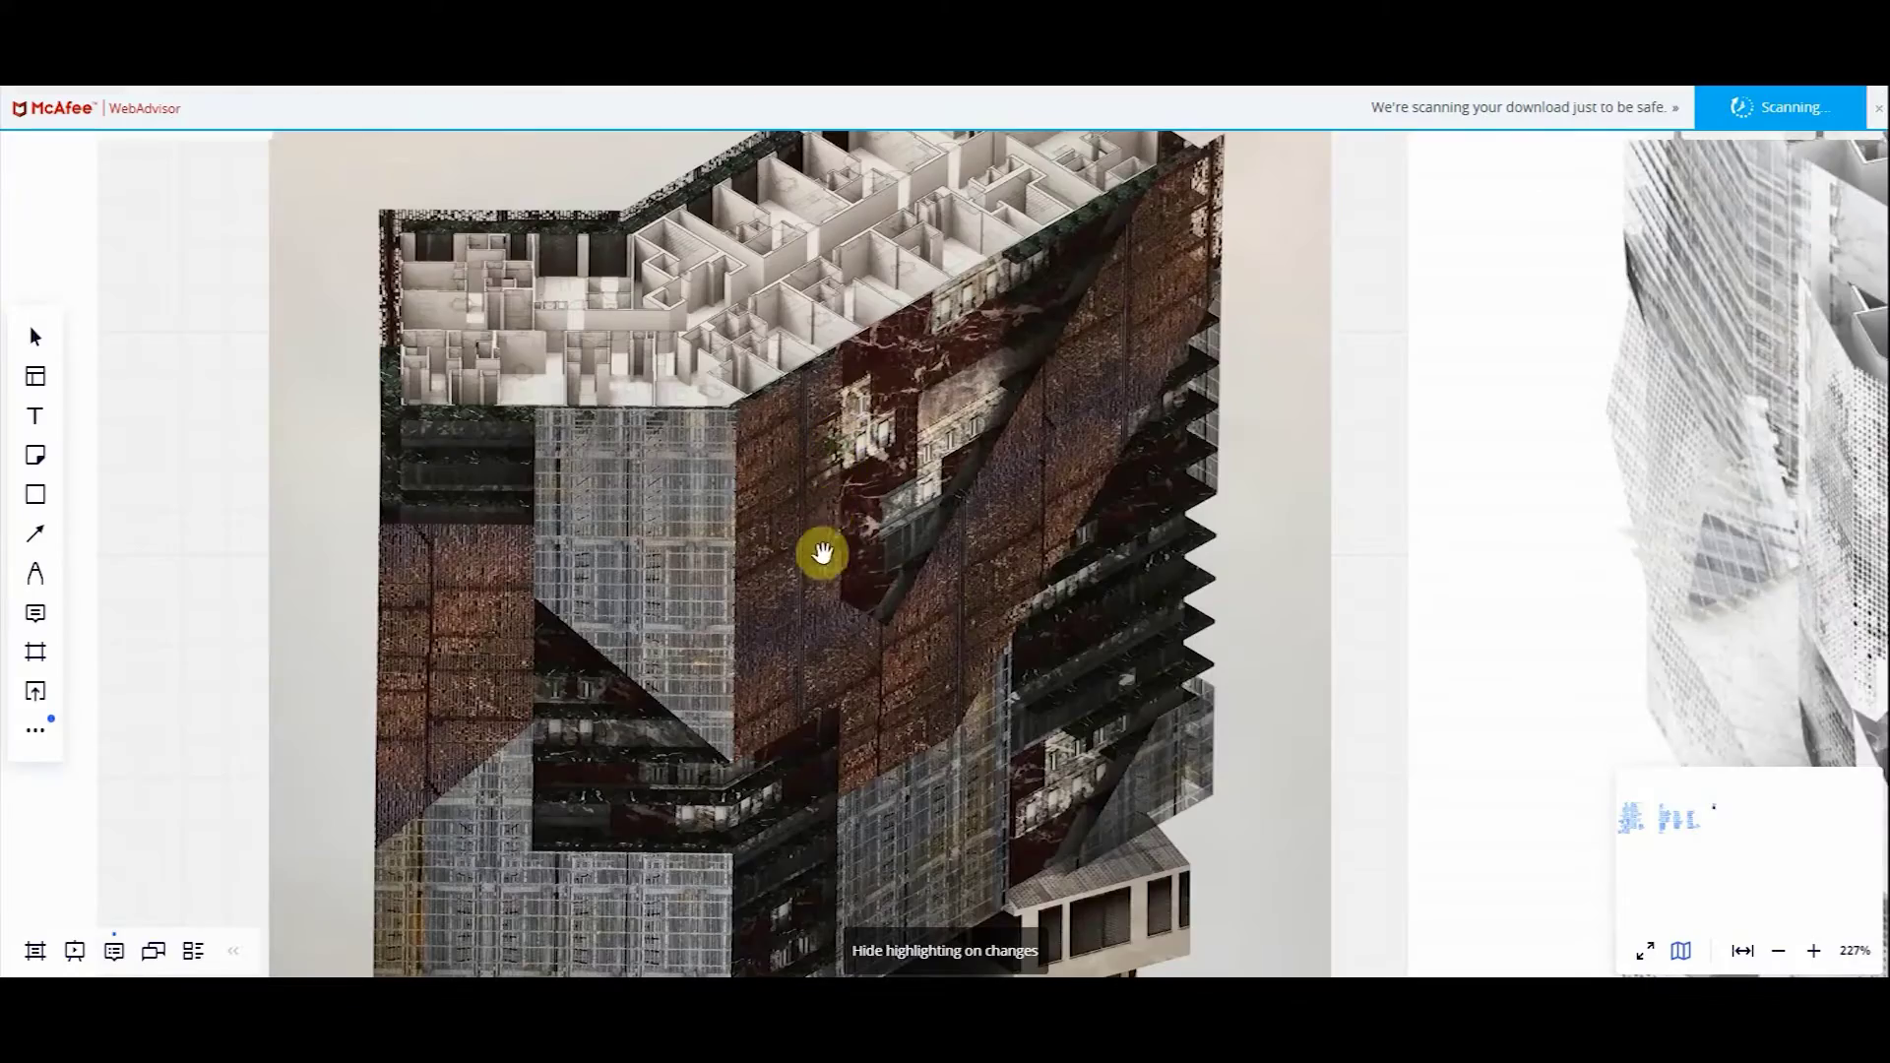
Browse and preview pebble and grey gravel textures.
scroll(802, 464, "up", 5)
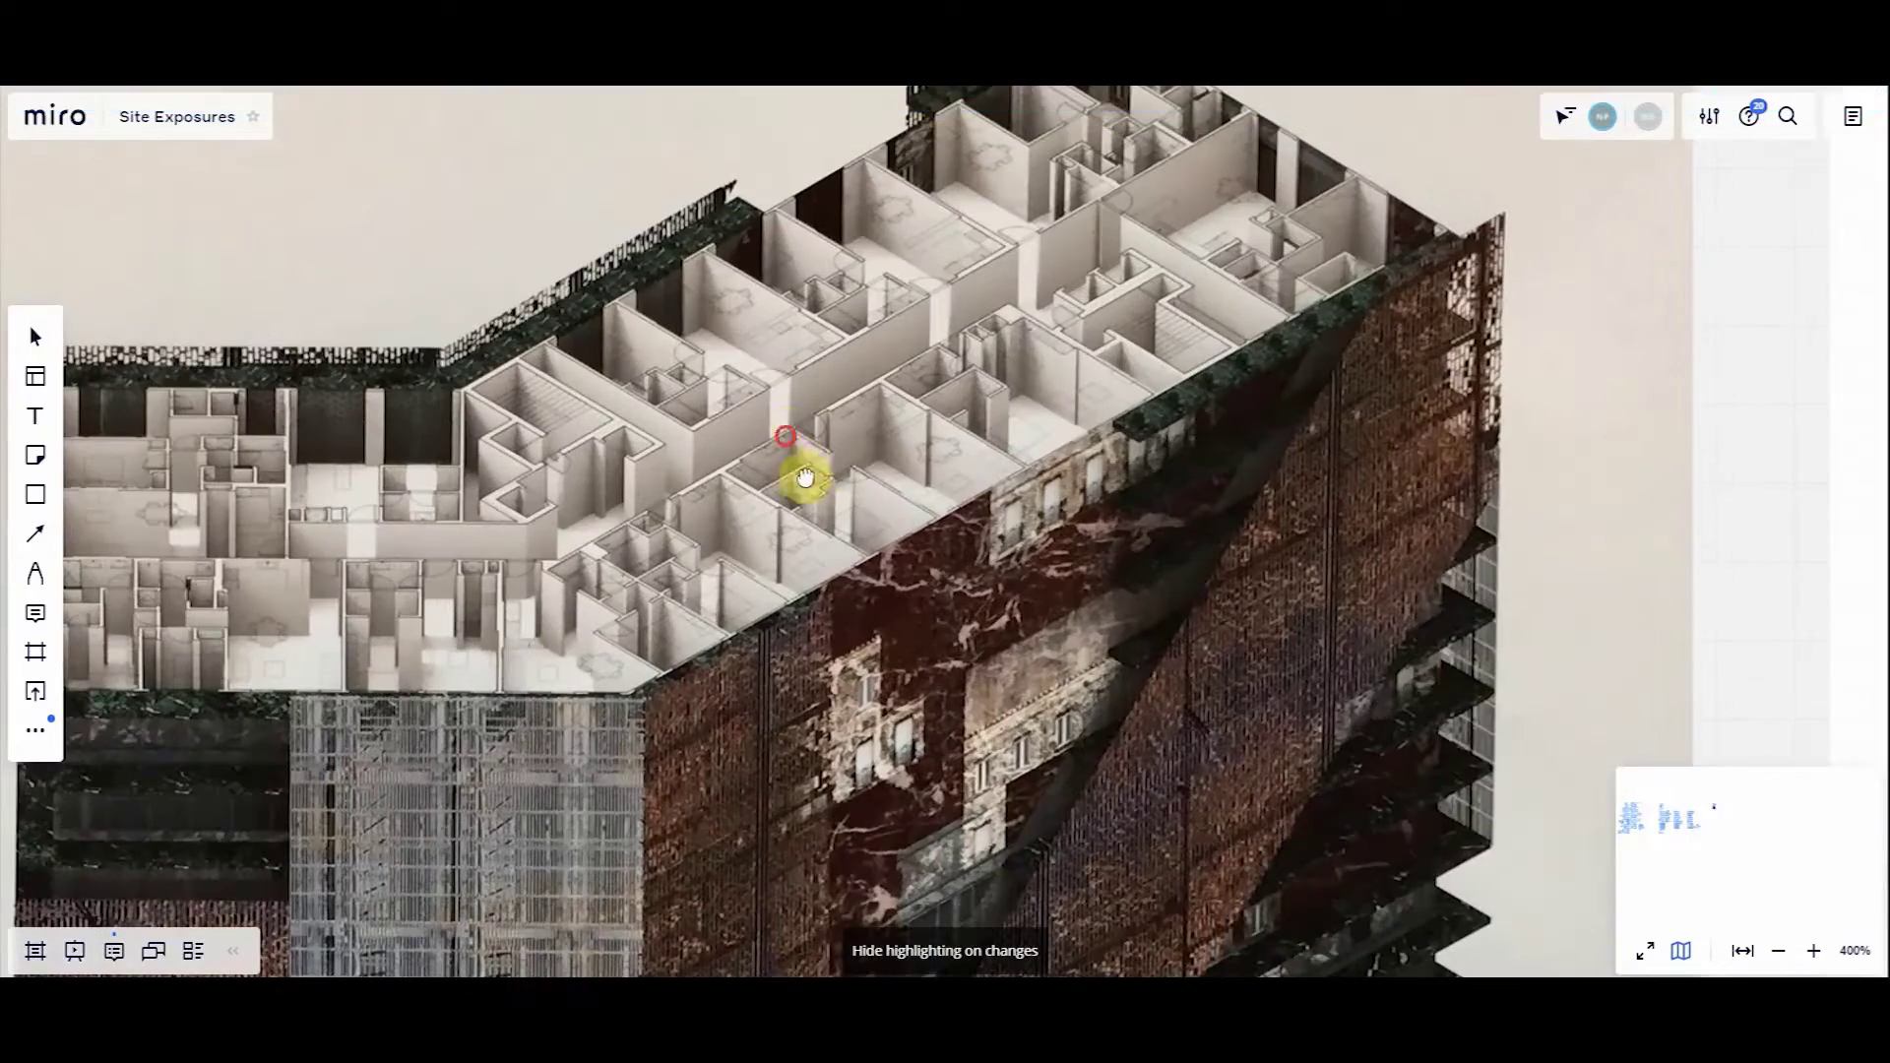
scroll(817, 492, "down", 2)
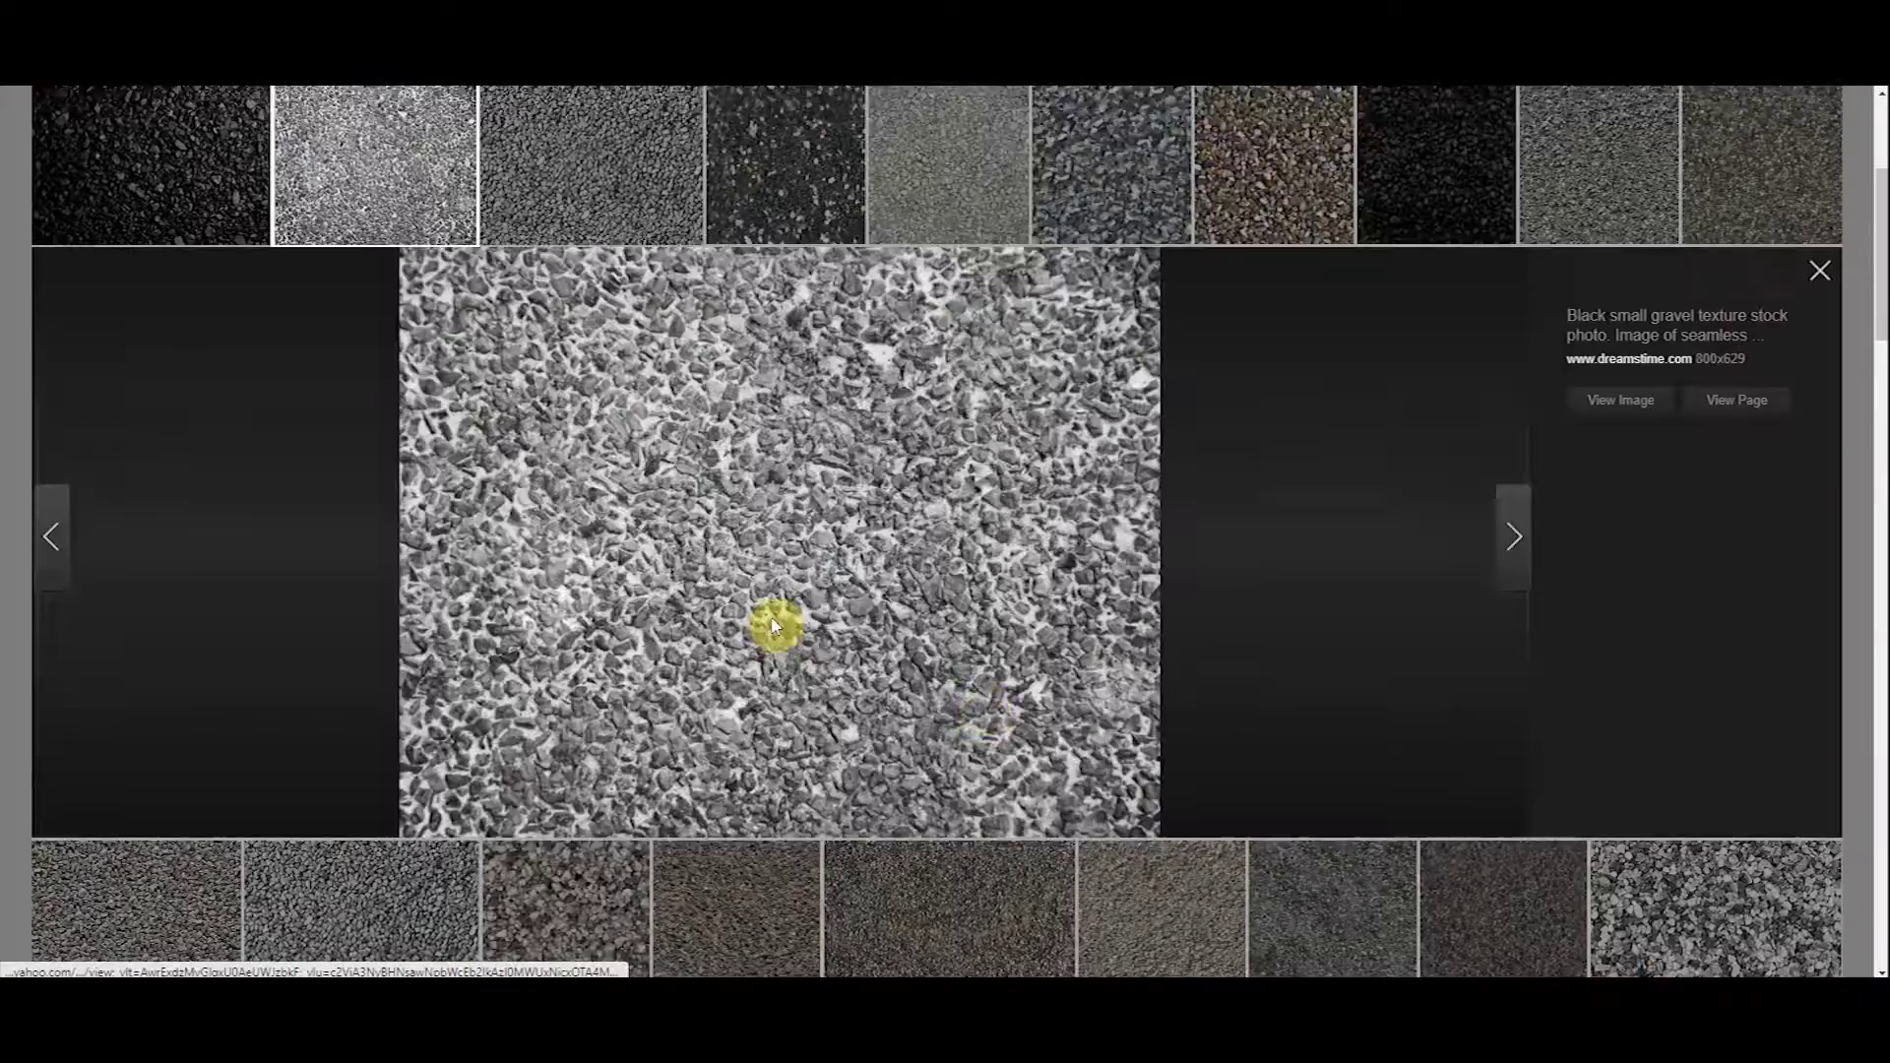
left_click(1210, 173)
left_click(425, 177)
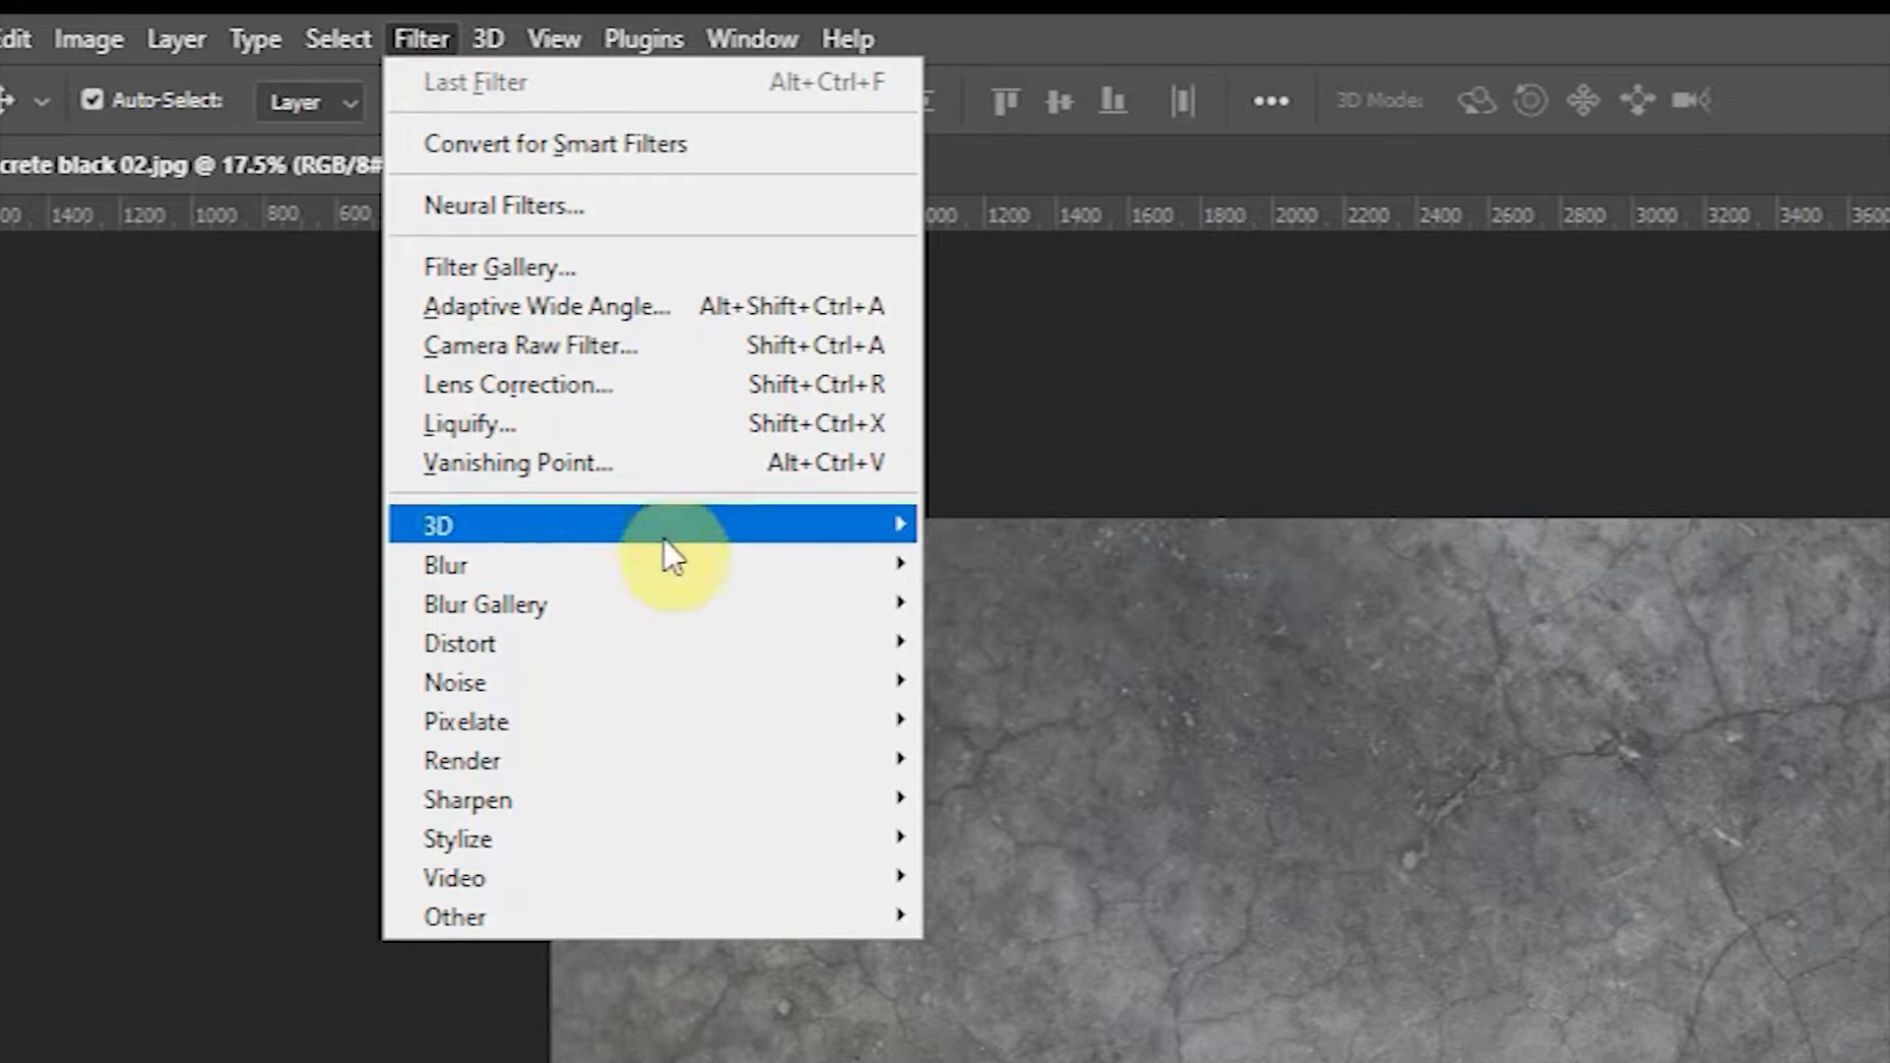
Offset the concrete texture by 2350 horizontally and 1630 vertically with wrap-around.
left_click(1019, 1062)
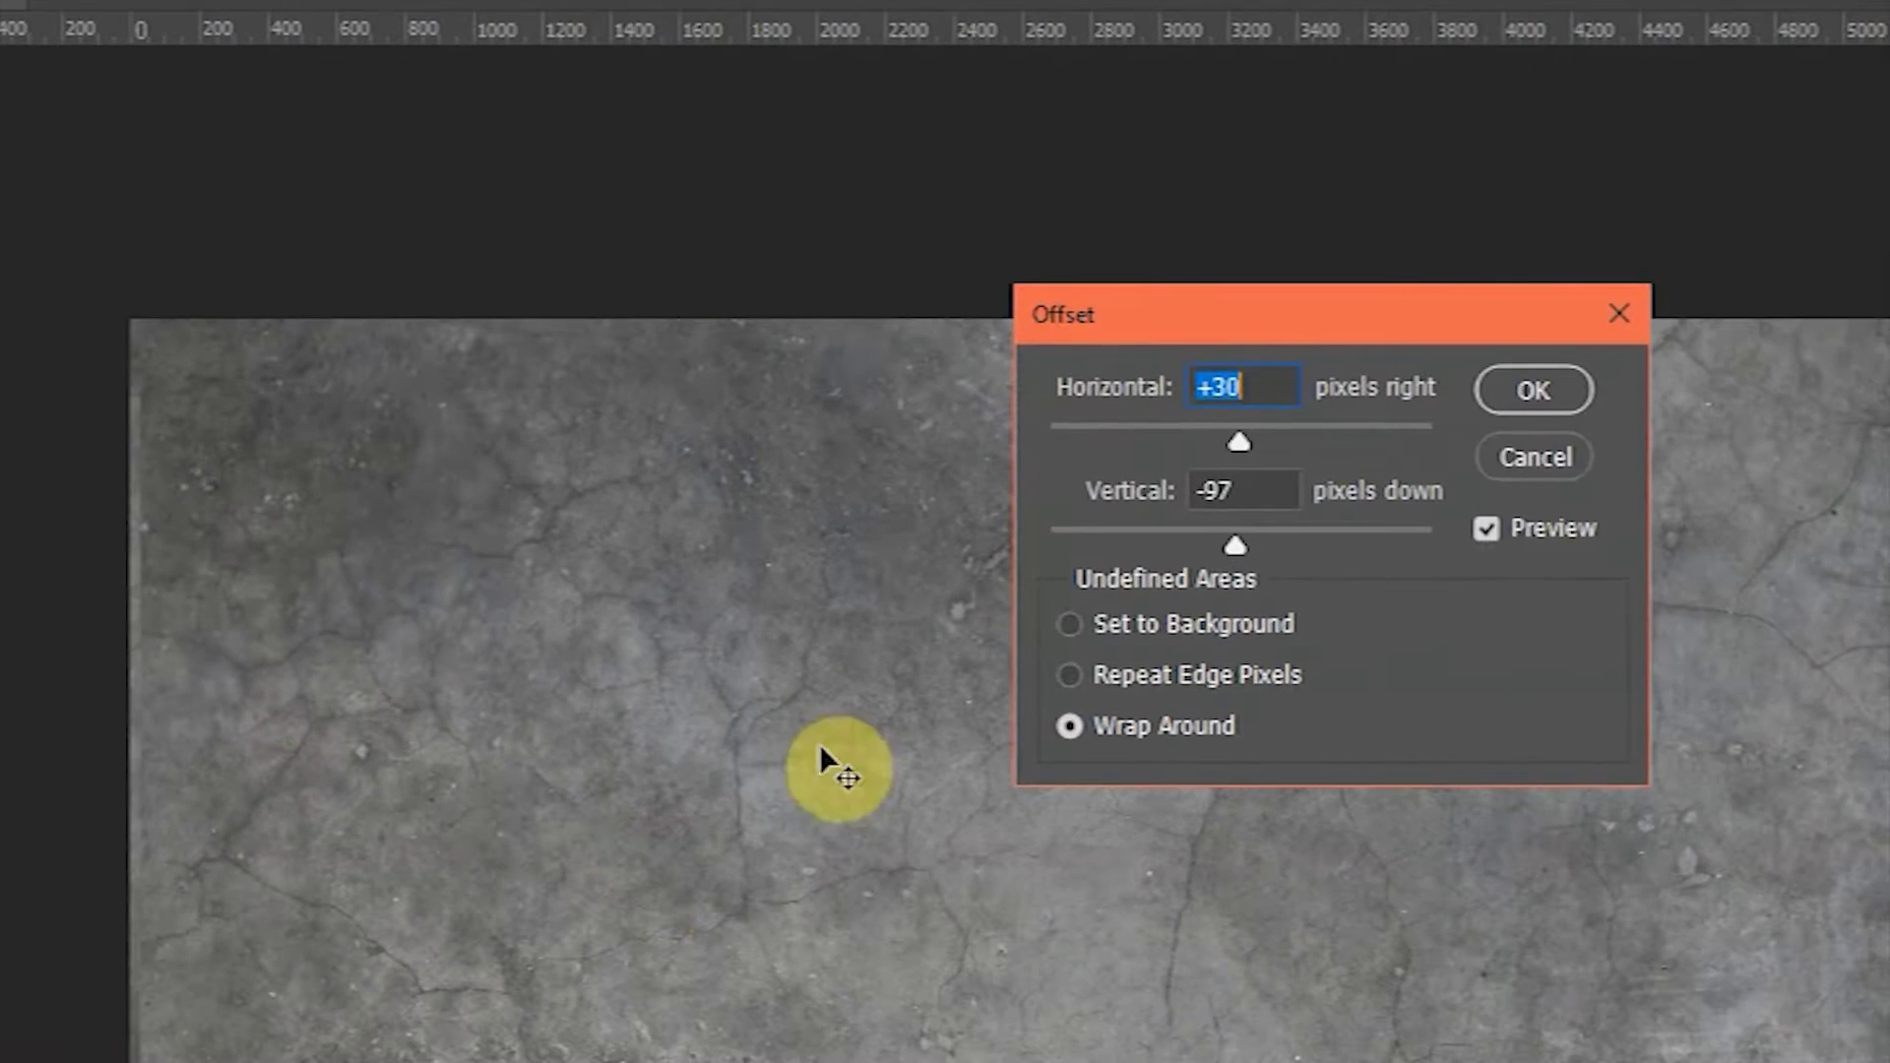
type("2350")
key("Tab")
type("1630")
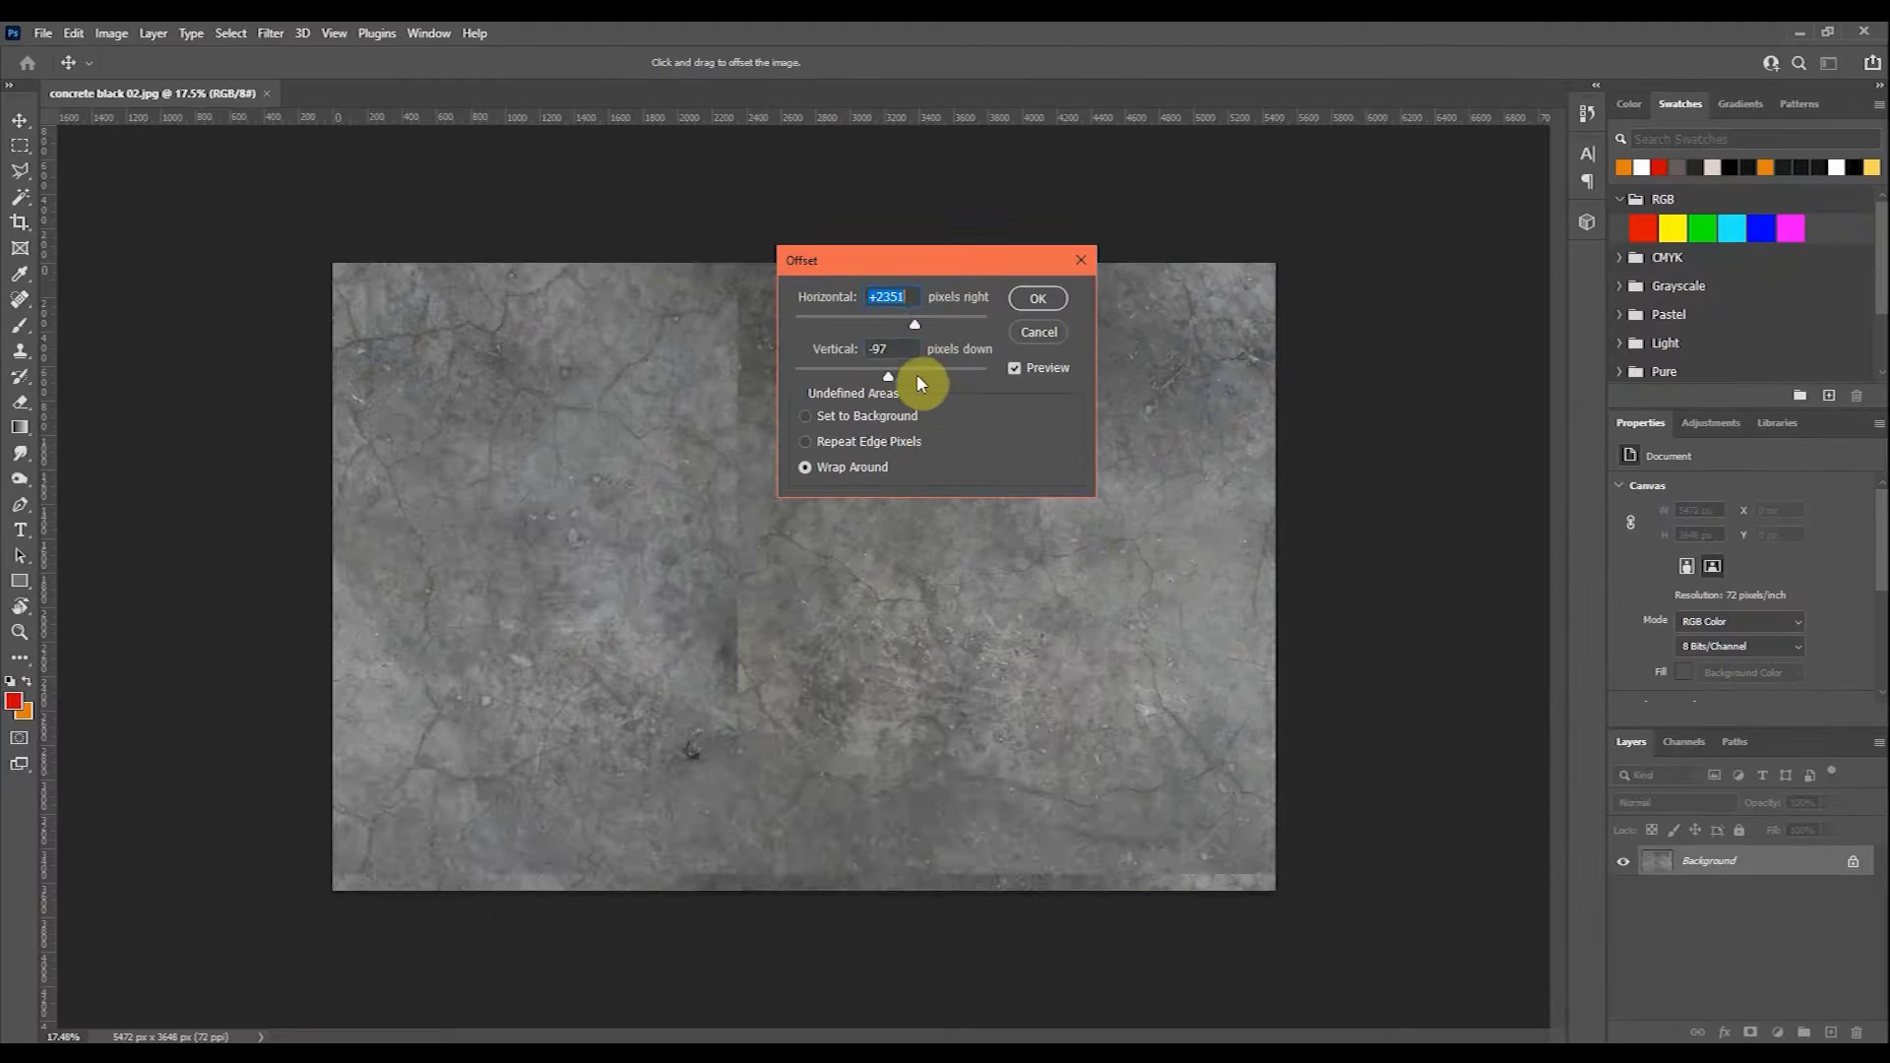
left_click(1533, 390)
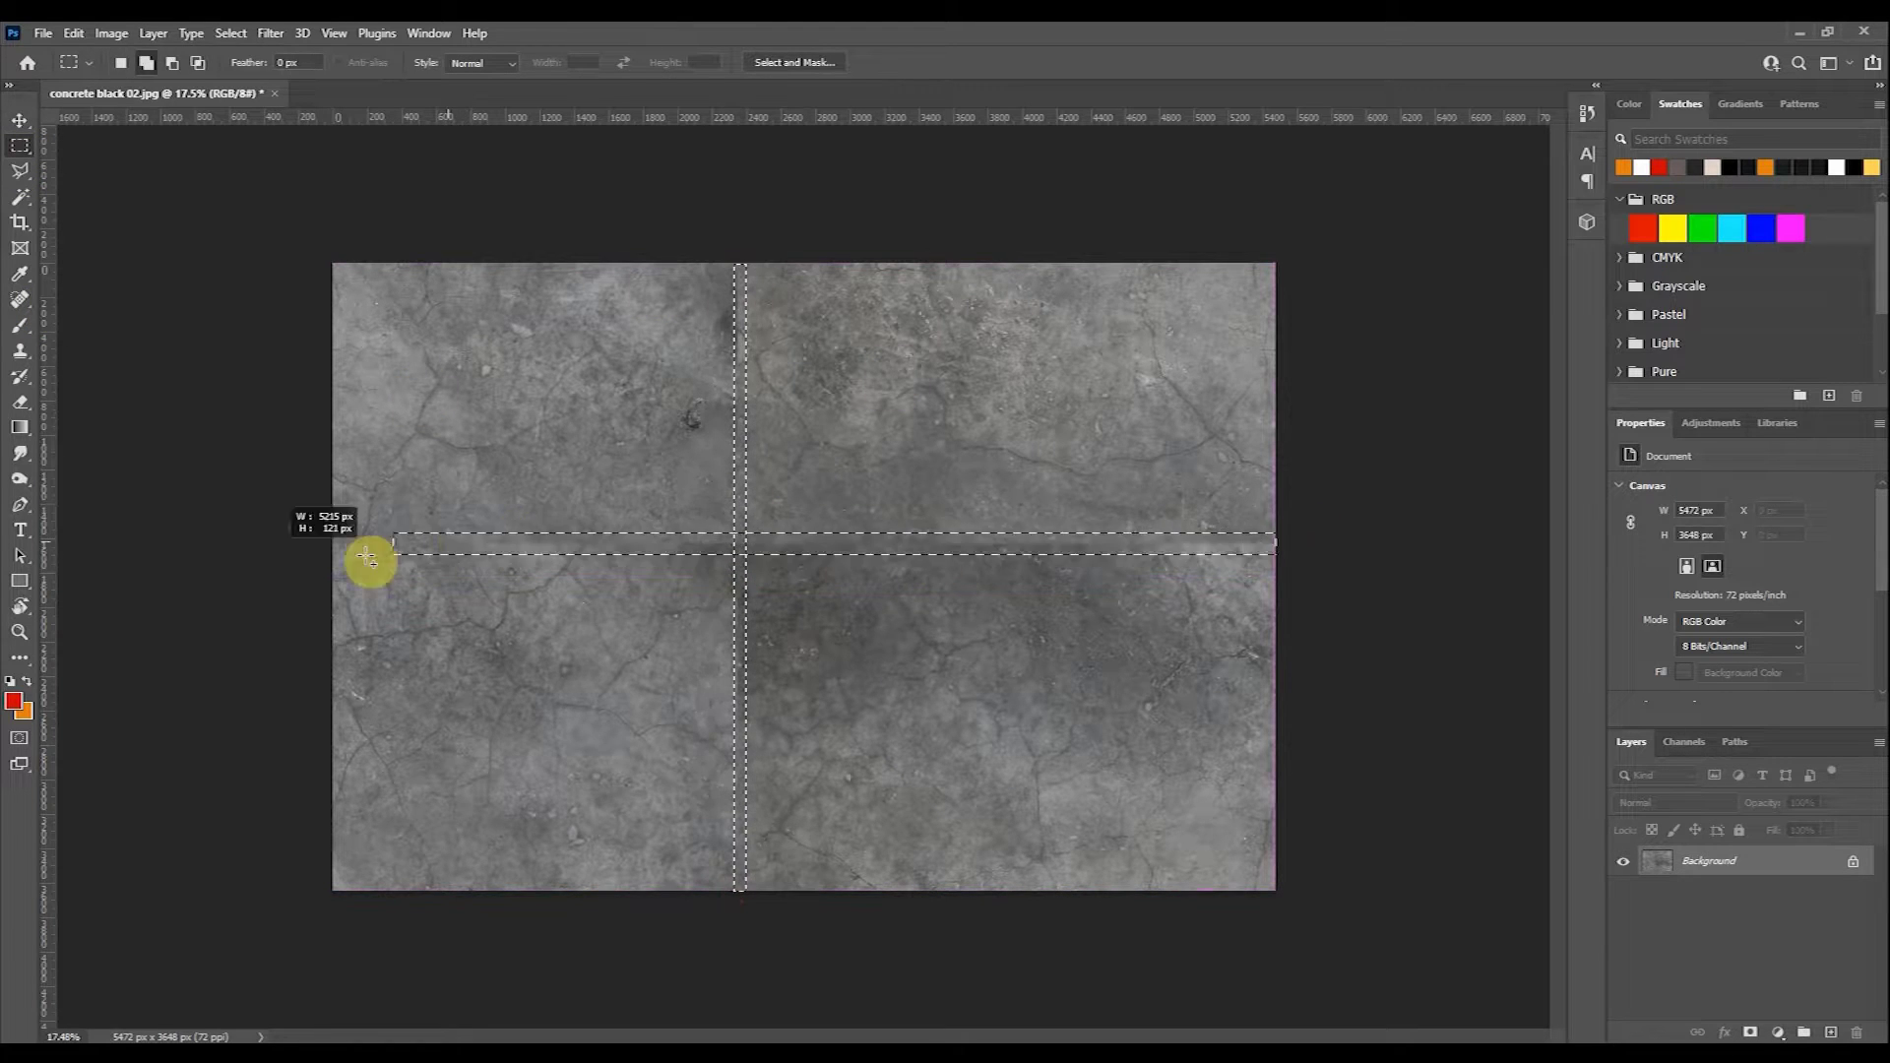
Select a strip along the concrete texture's horizontal seam.
left_click_drag(367, 557, 332, 549)
right_click(456, 540)
left_click(1319, 455)
Offset the gravel texture horizontally with wrap-around via Filter > Other > Offset.
left_click(270, 32)
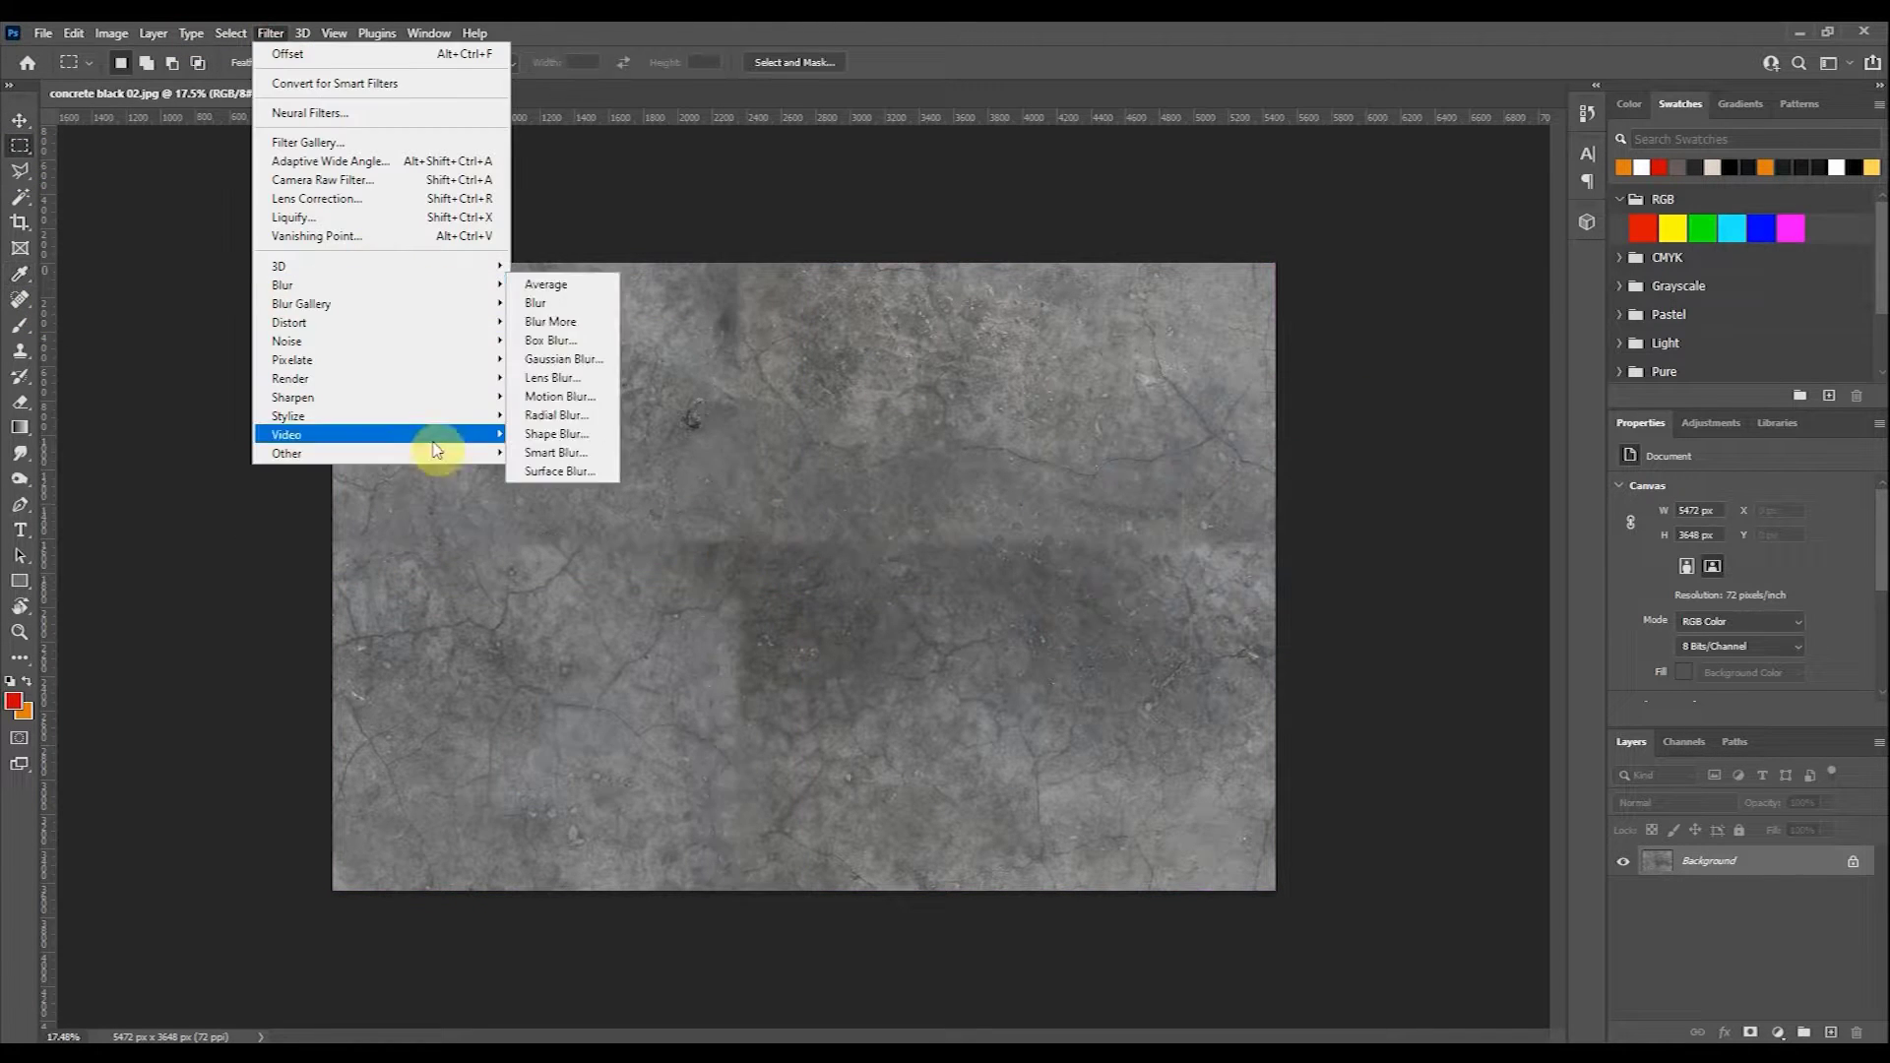
left_click(595, 545)
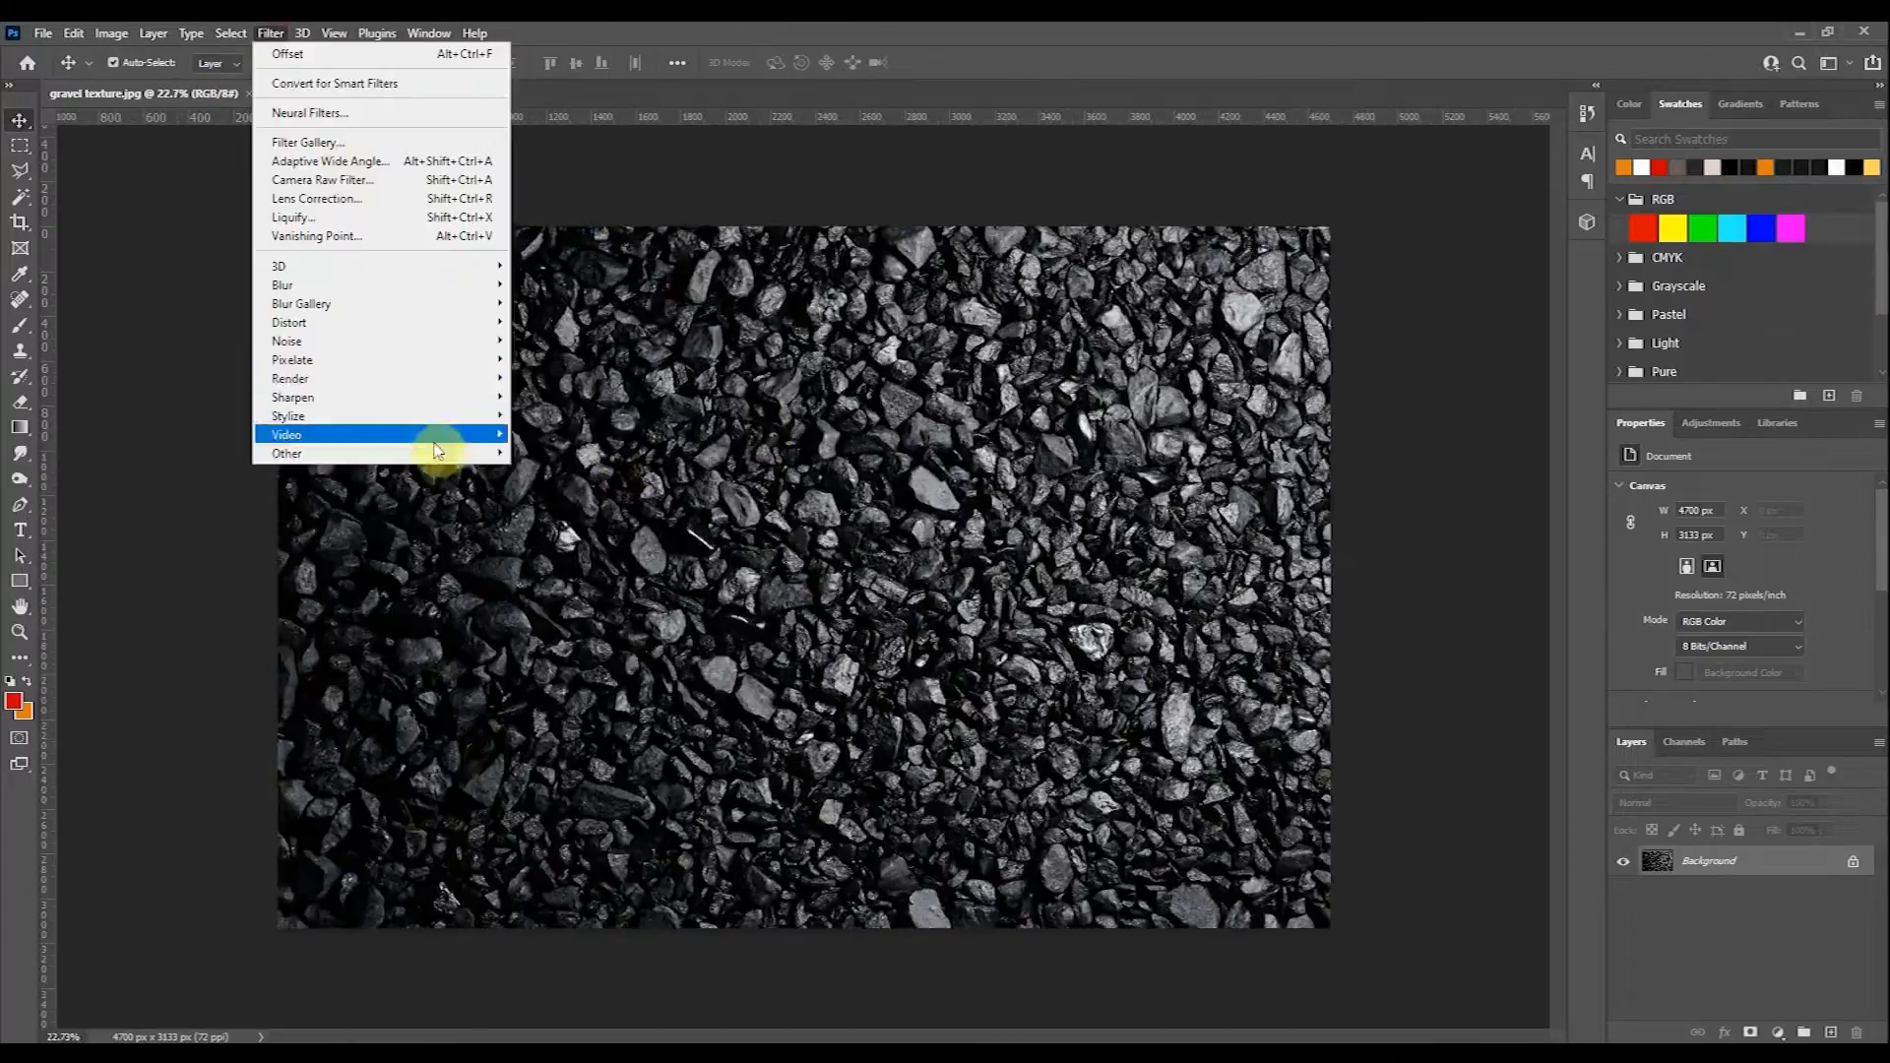
left_click(547, 545)
left_click_drag(970, 328, 971, 304)
key("Return")
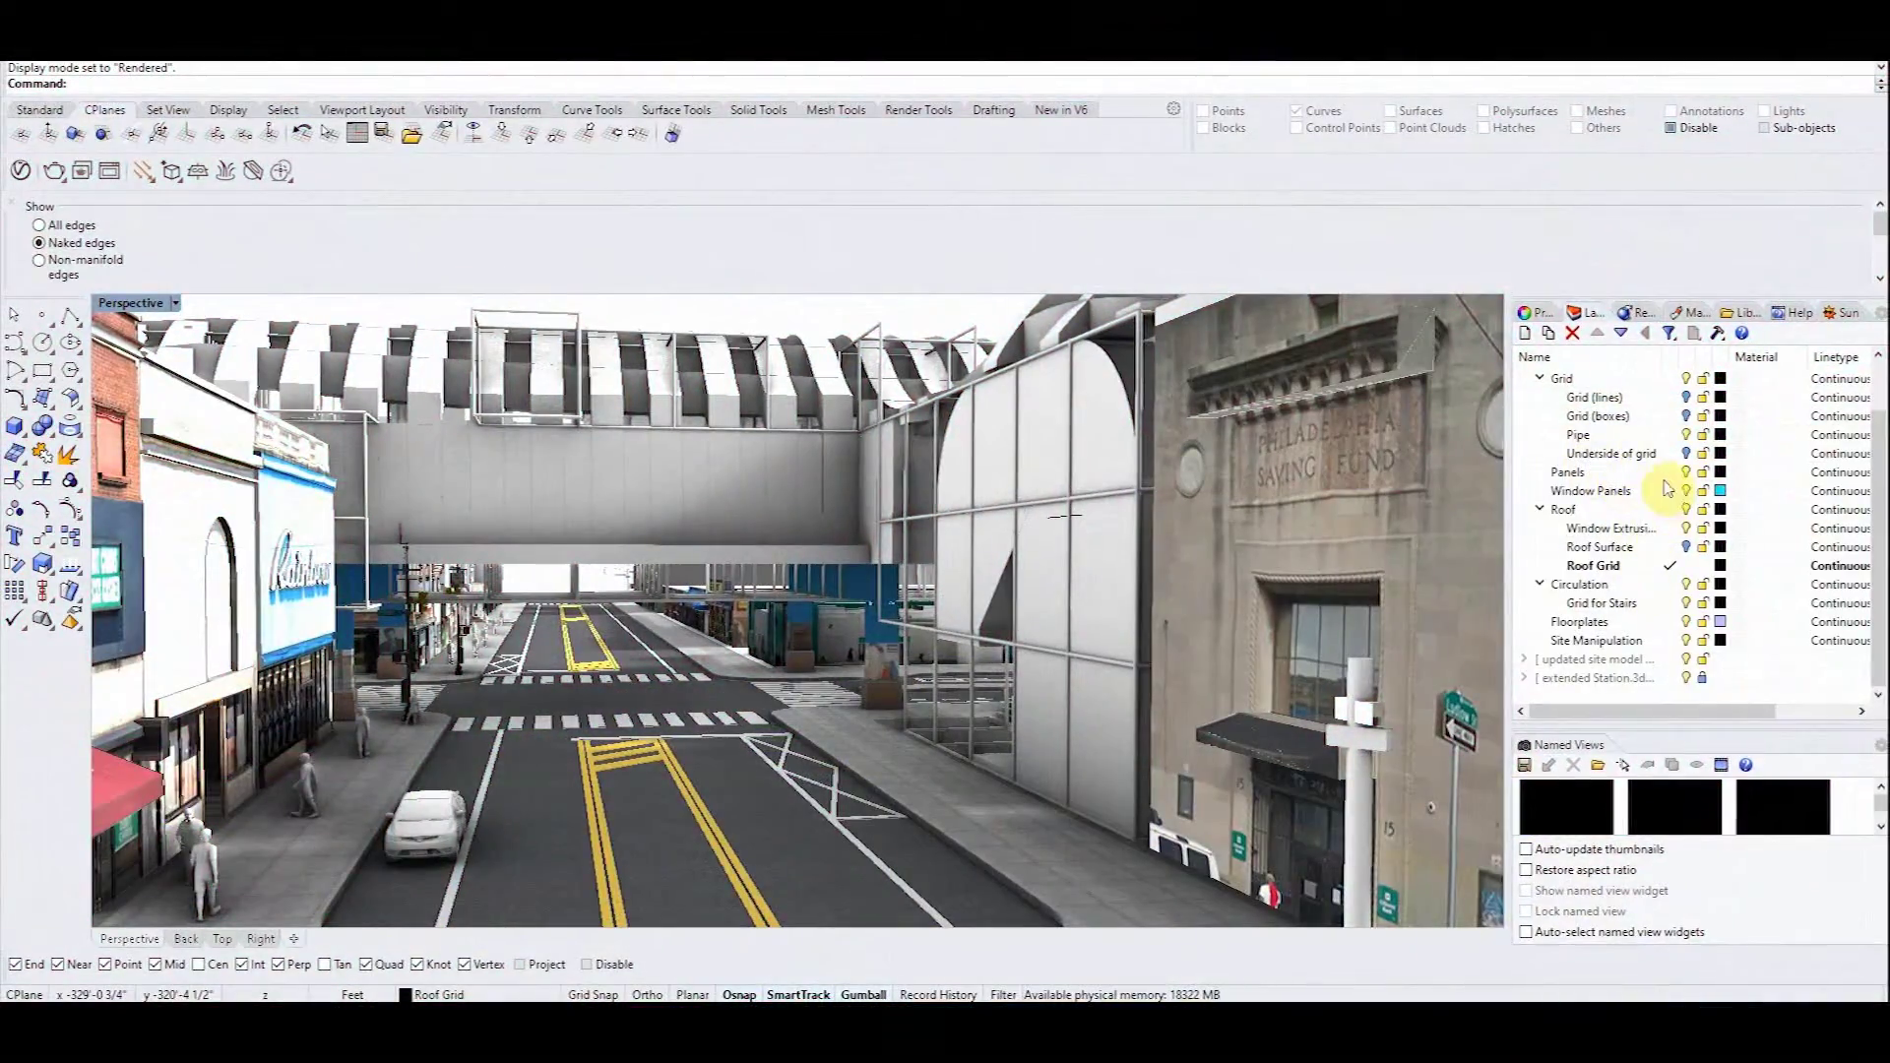
Make the Window Panels layer material light-blue Glass.
left_click(1667, 500)
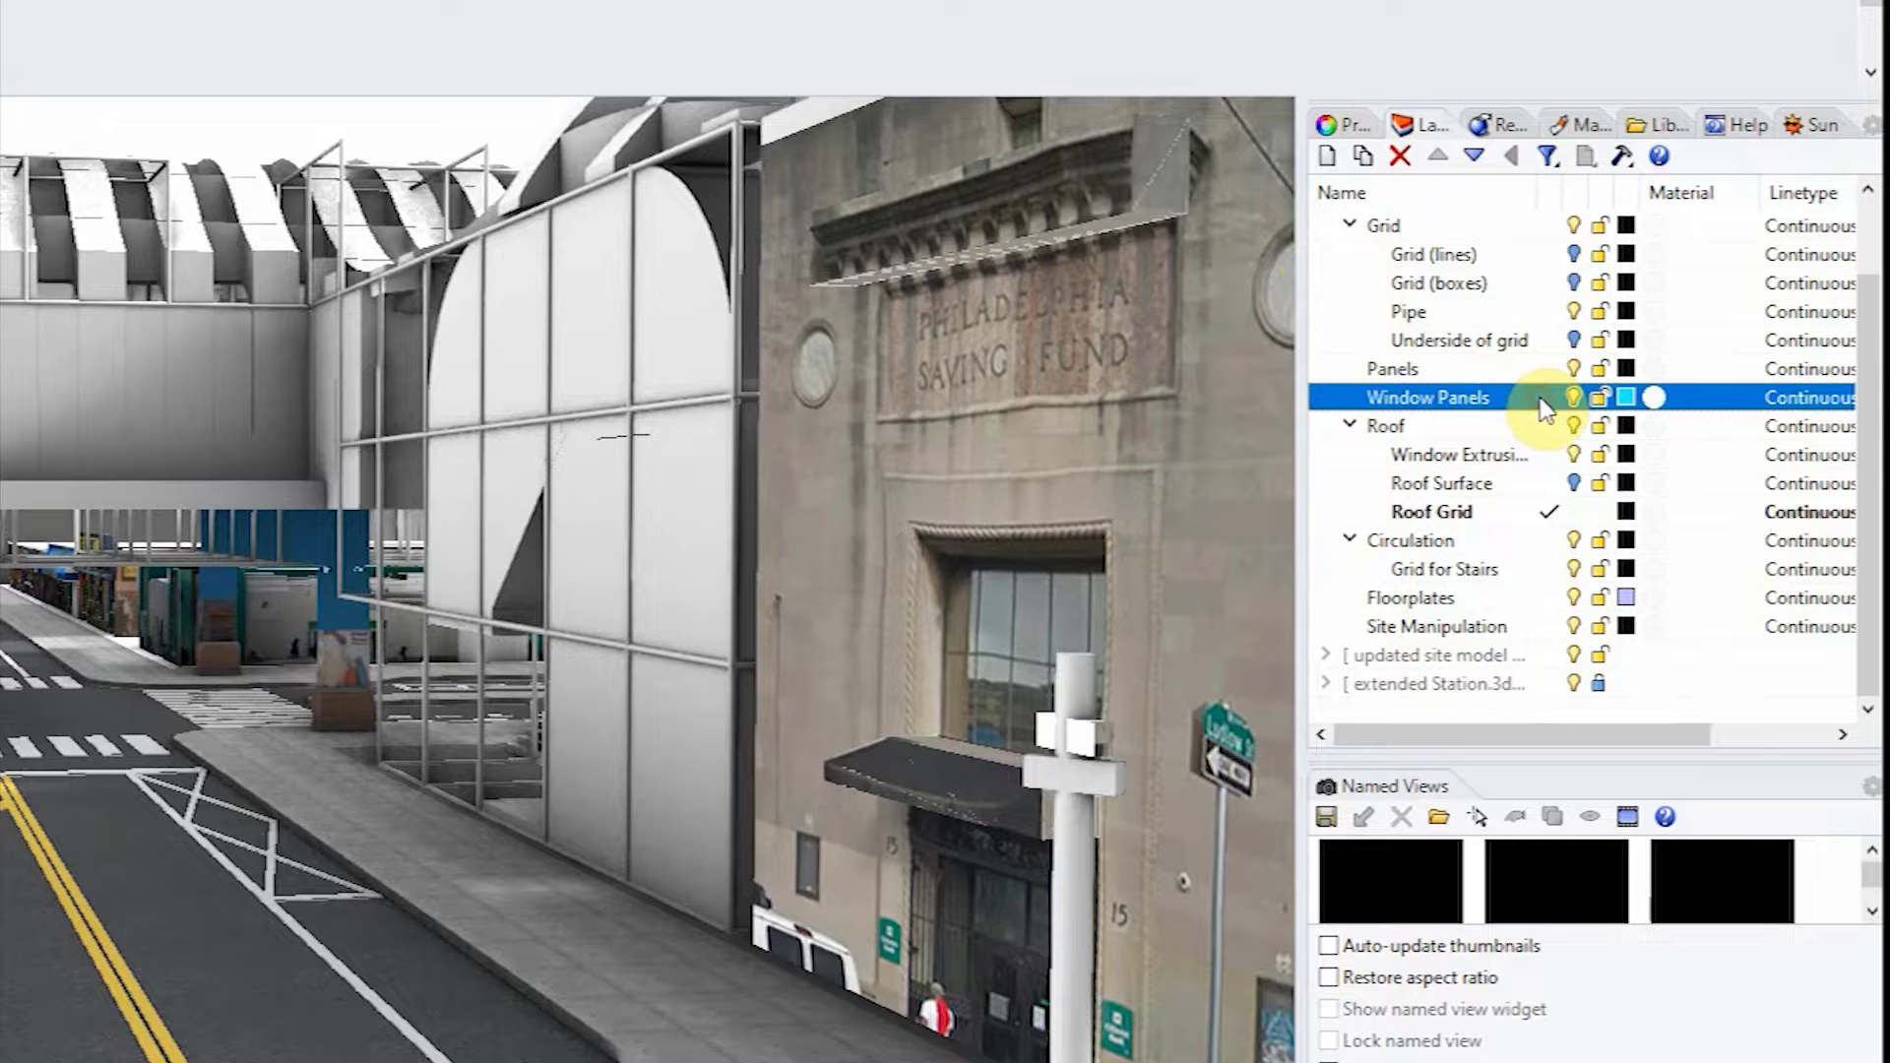
left_click(1654, 398)
left_click(719, 231)
left_click(416, 330)
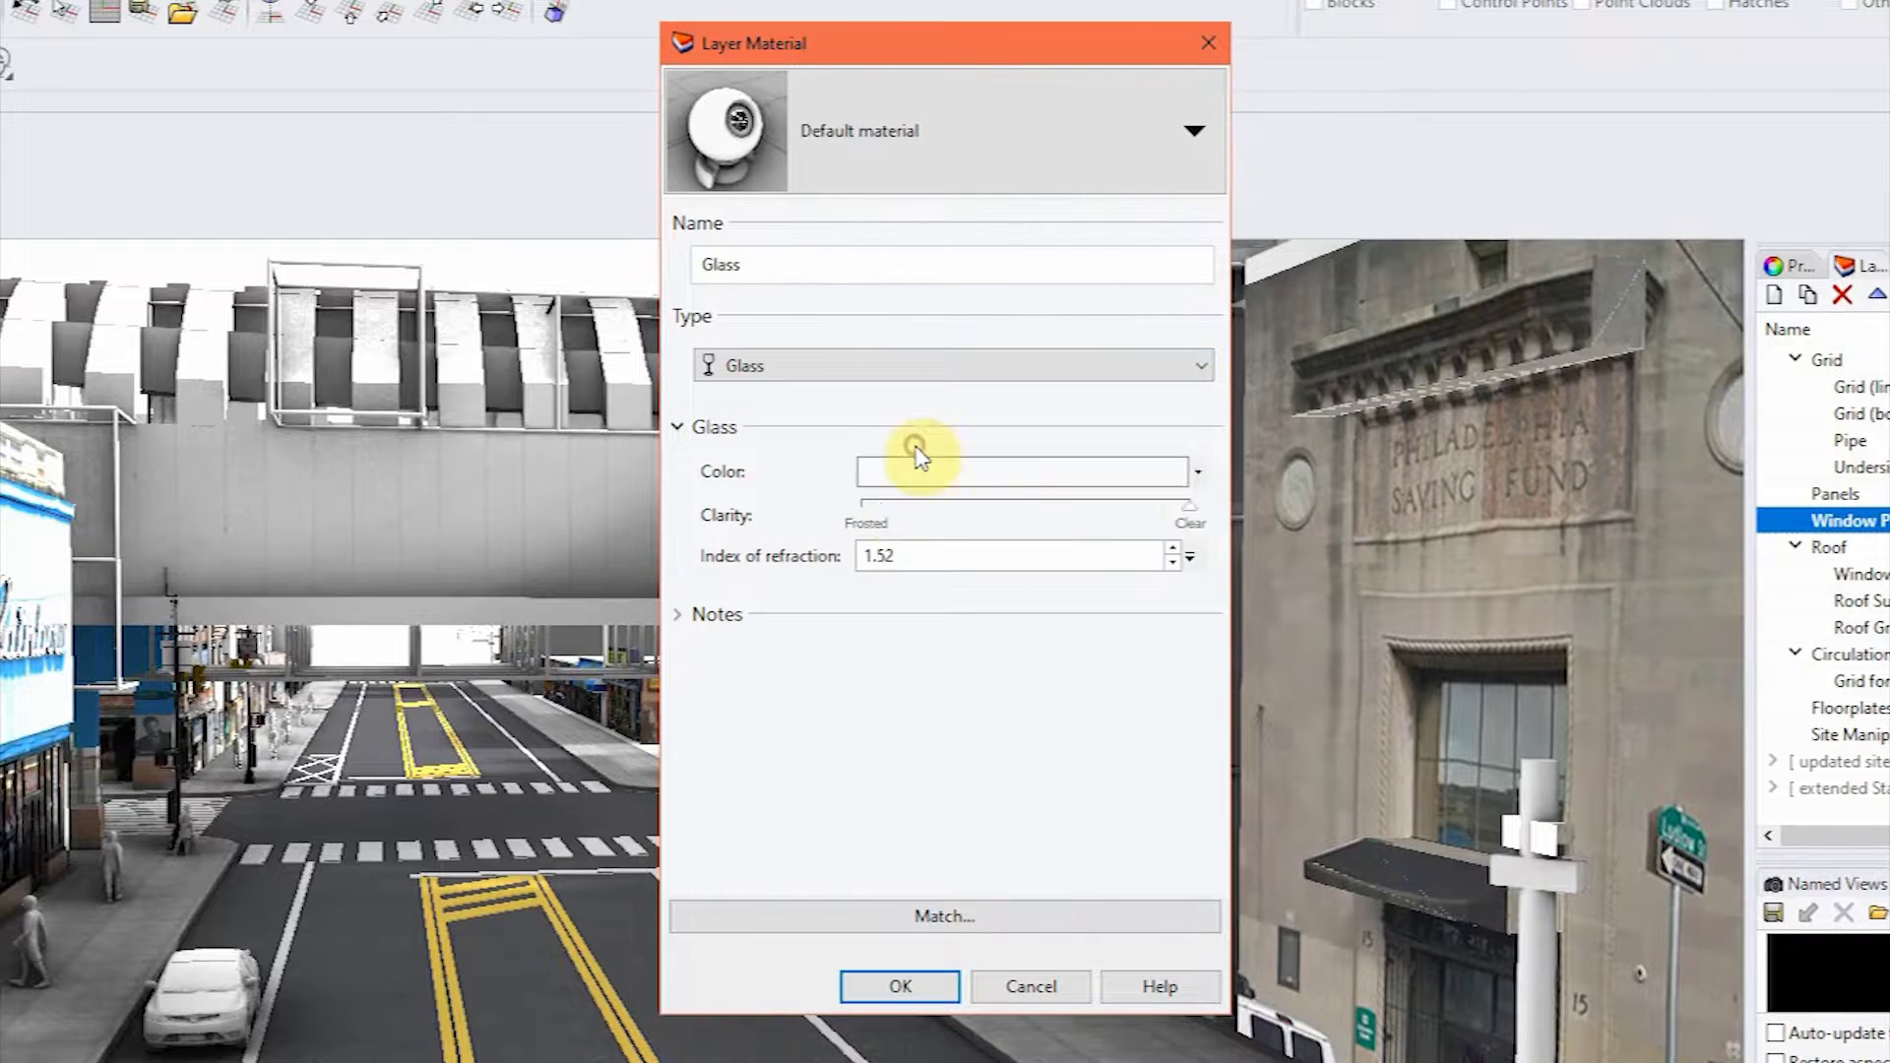
left_click(1207, 481)
left_click(1316, 937)
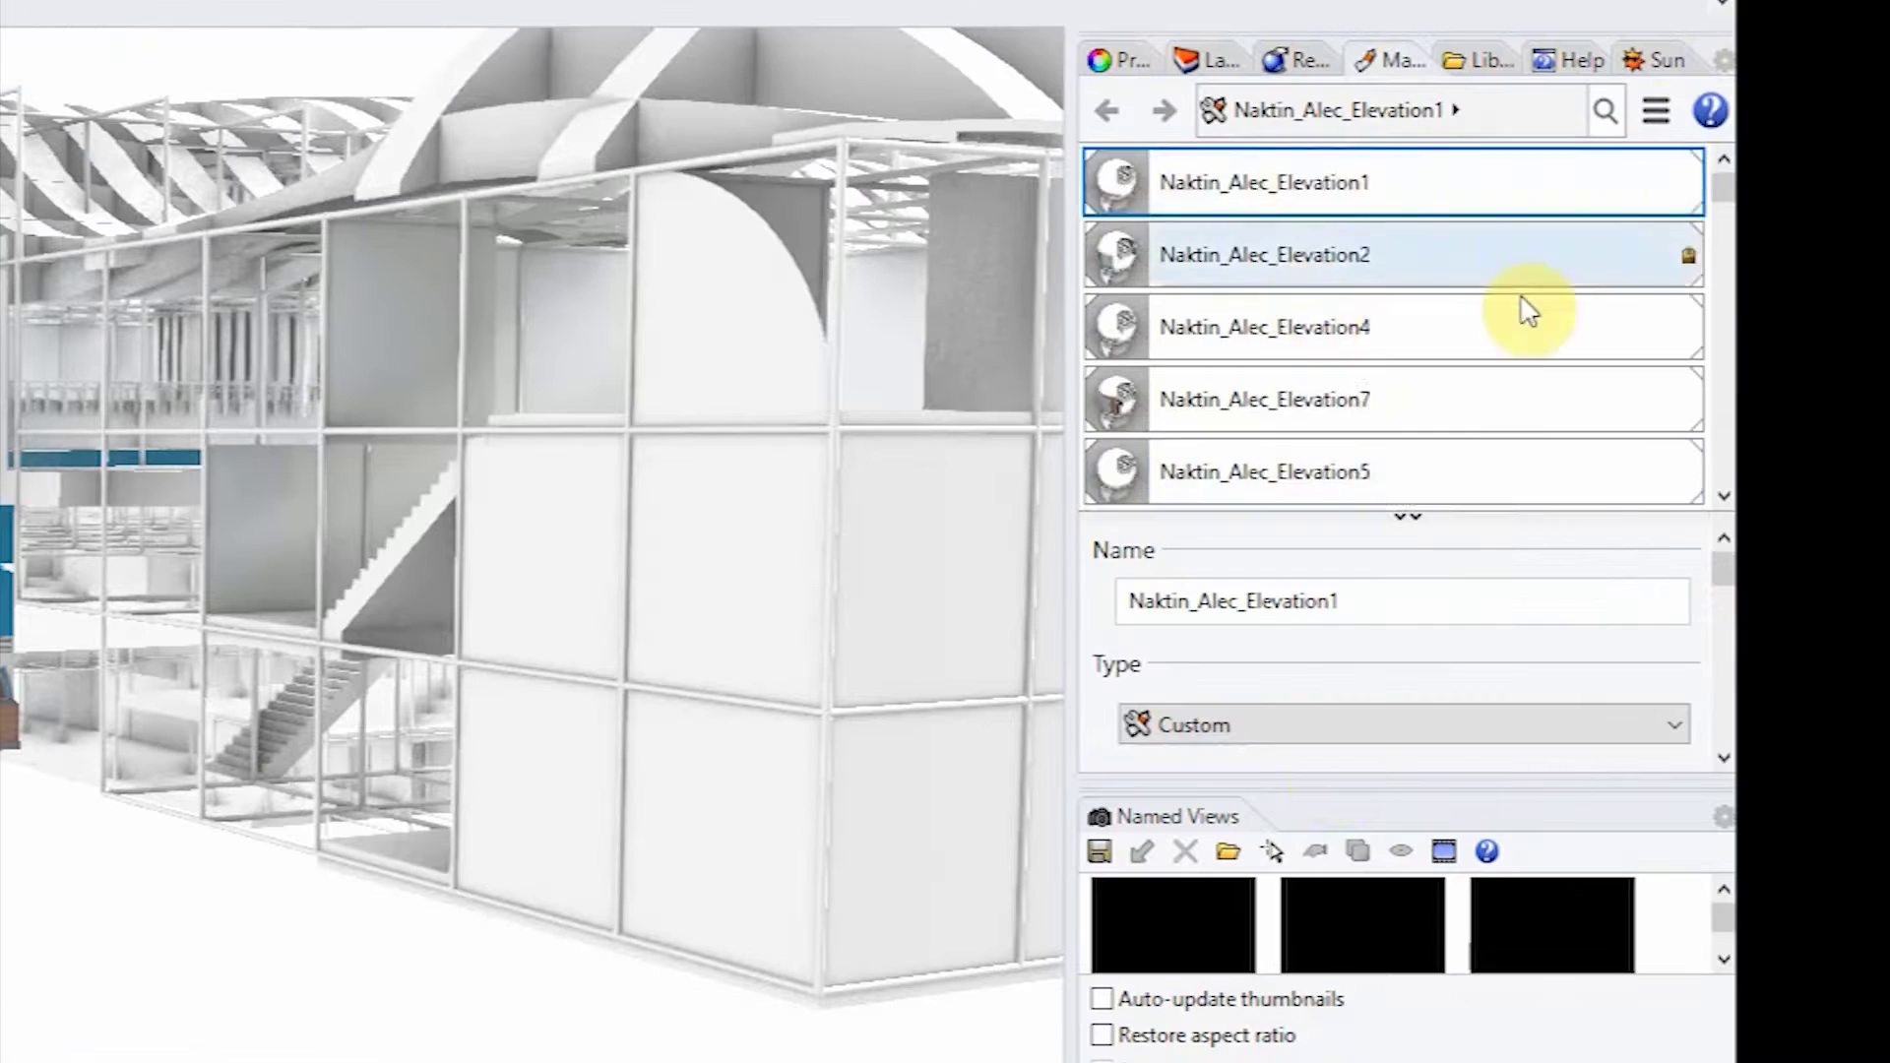
Create a custom material named Pipe and assign it to the Pipe layer.
scroll(1885, 436, "down", 5)
scroll(1736, 713, "down", 2)
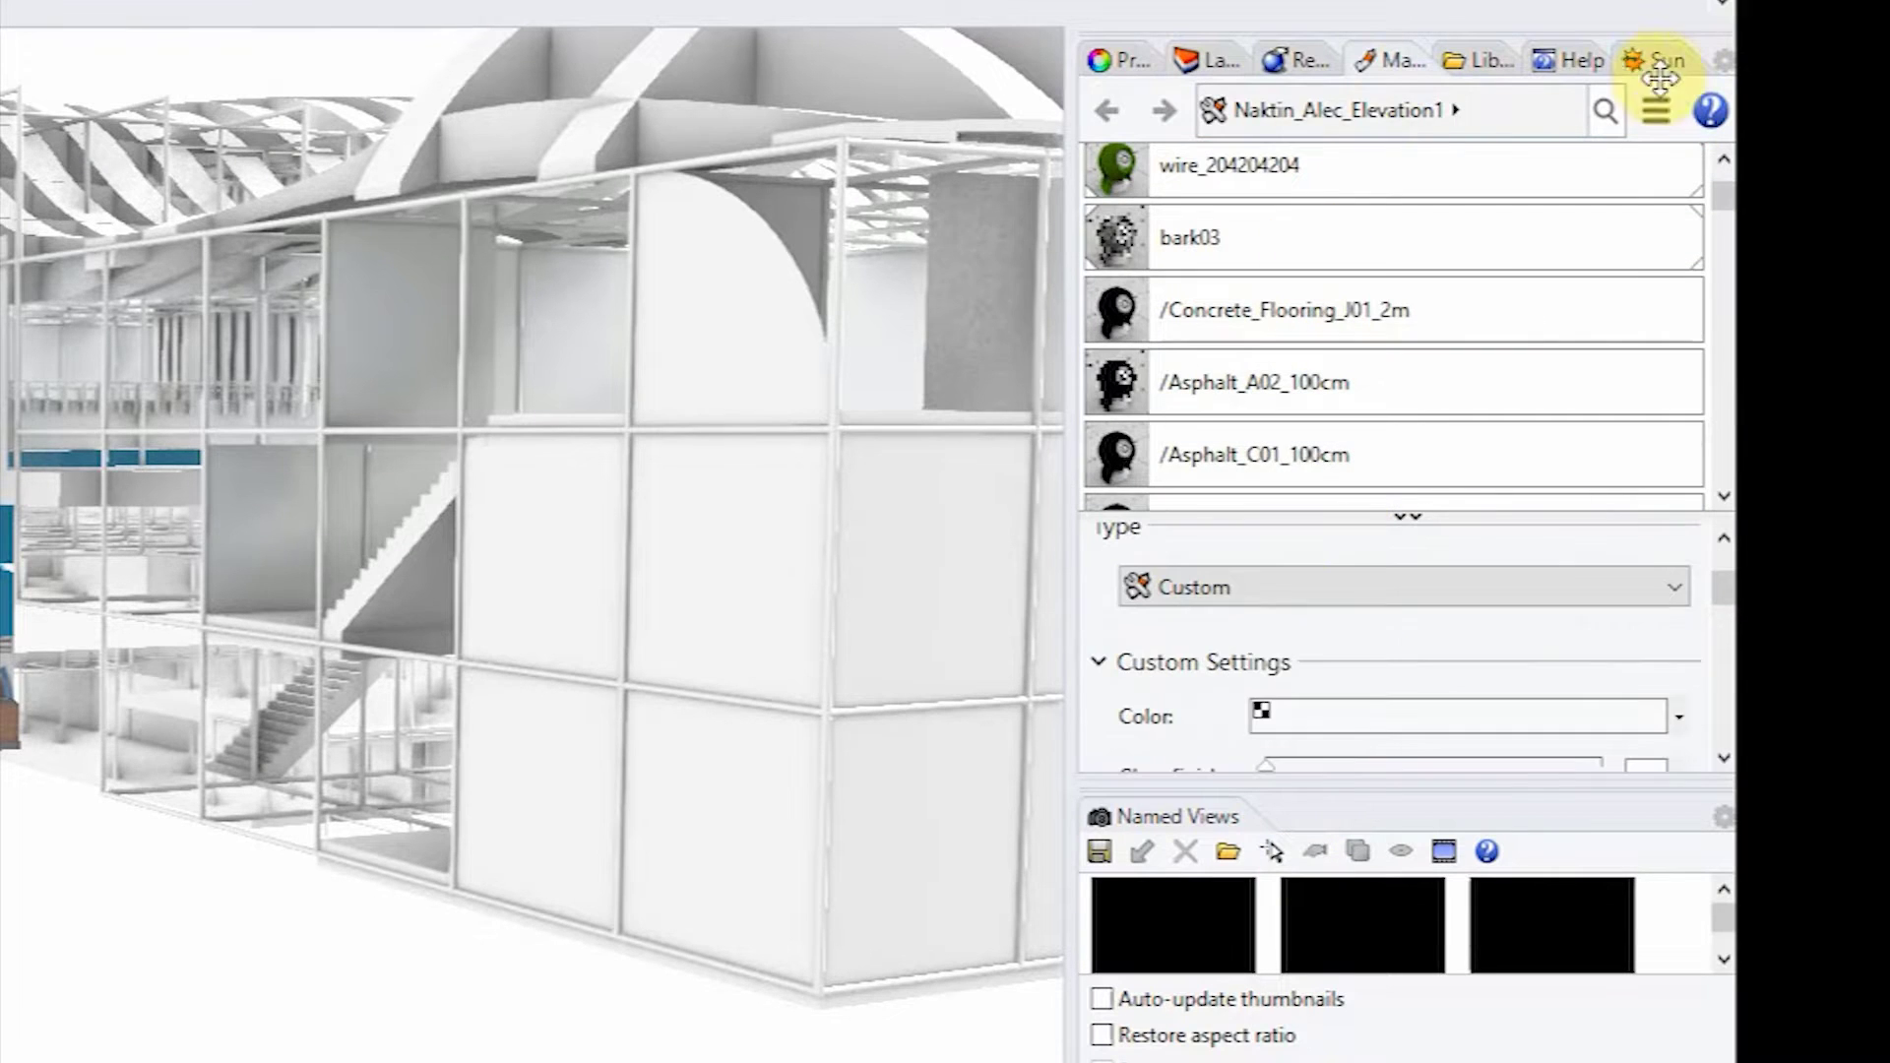
left_click(1655, 111)
mouse_move(1638, 298)
left_click(1300, 372)
type("Pipe")
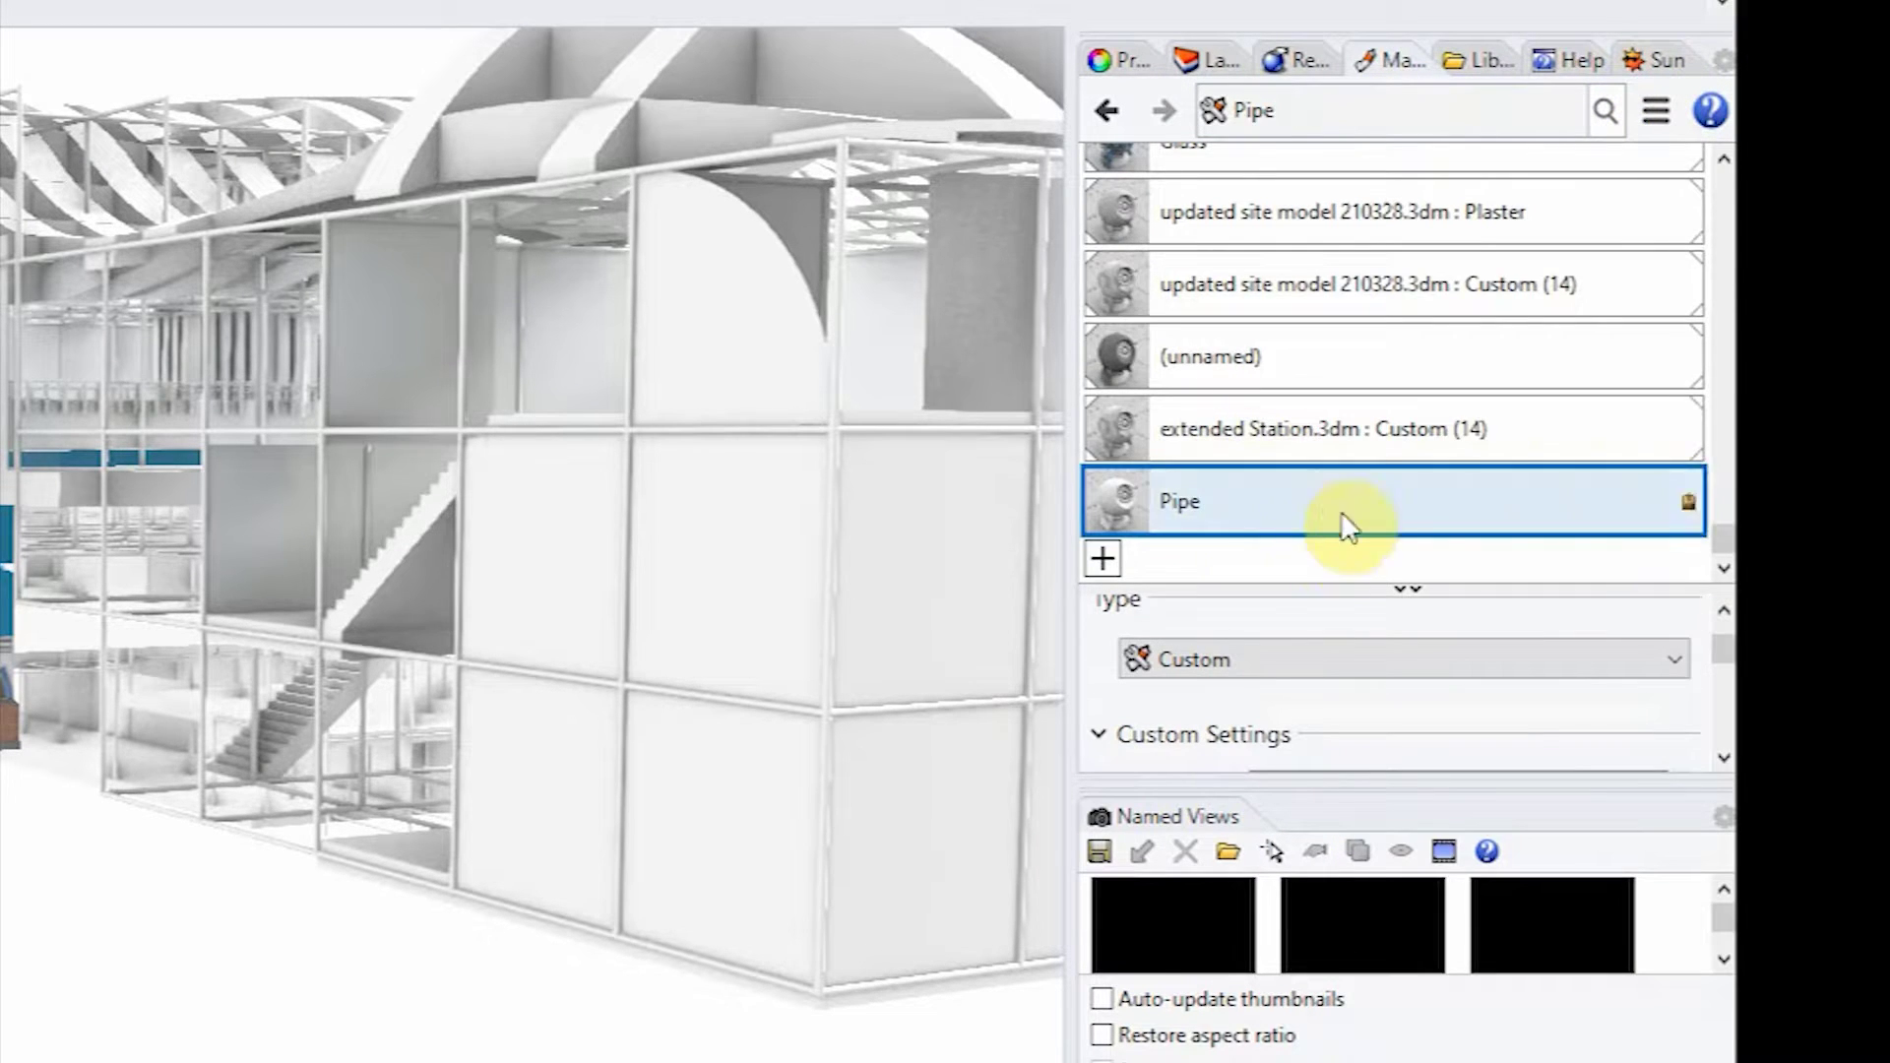
right_click(1346, 524)
left_click(1566, 206)
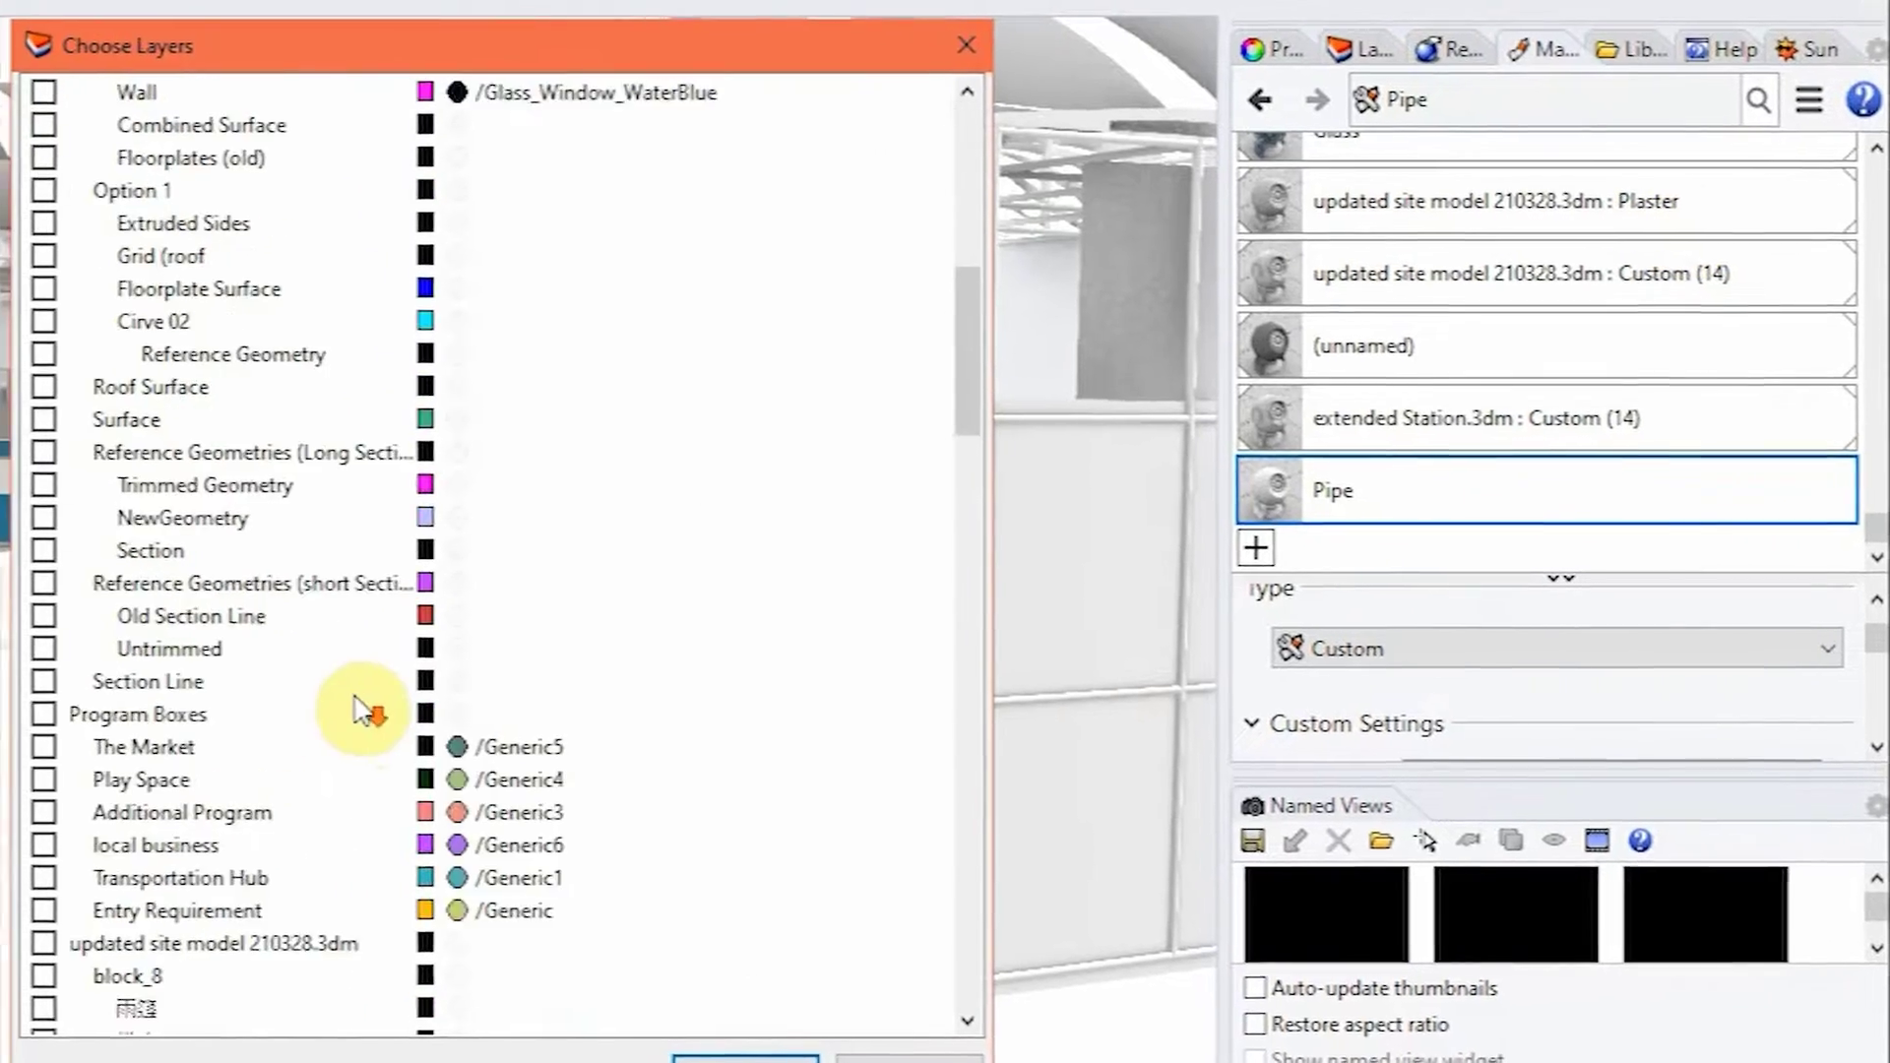
scroll(467, 683, "up", 3)
scroll(443, 551, "down", 12)
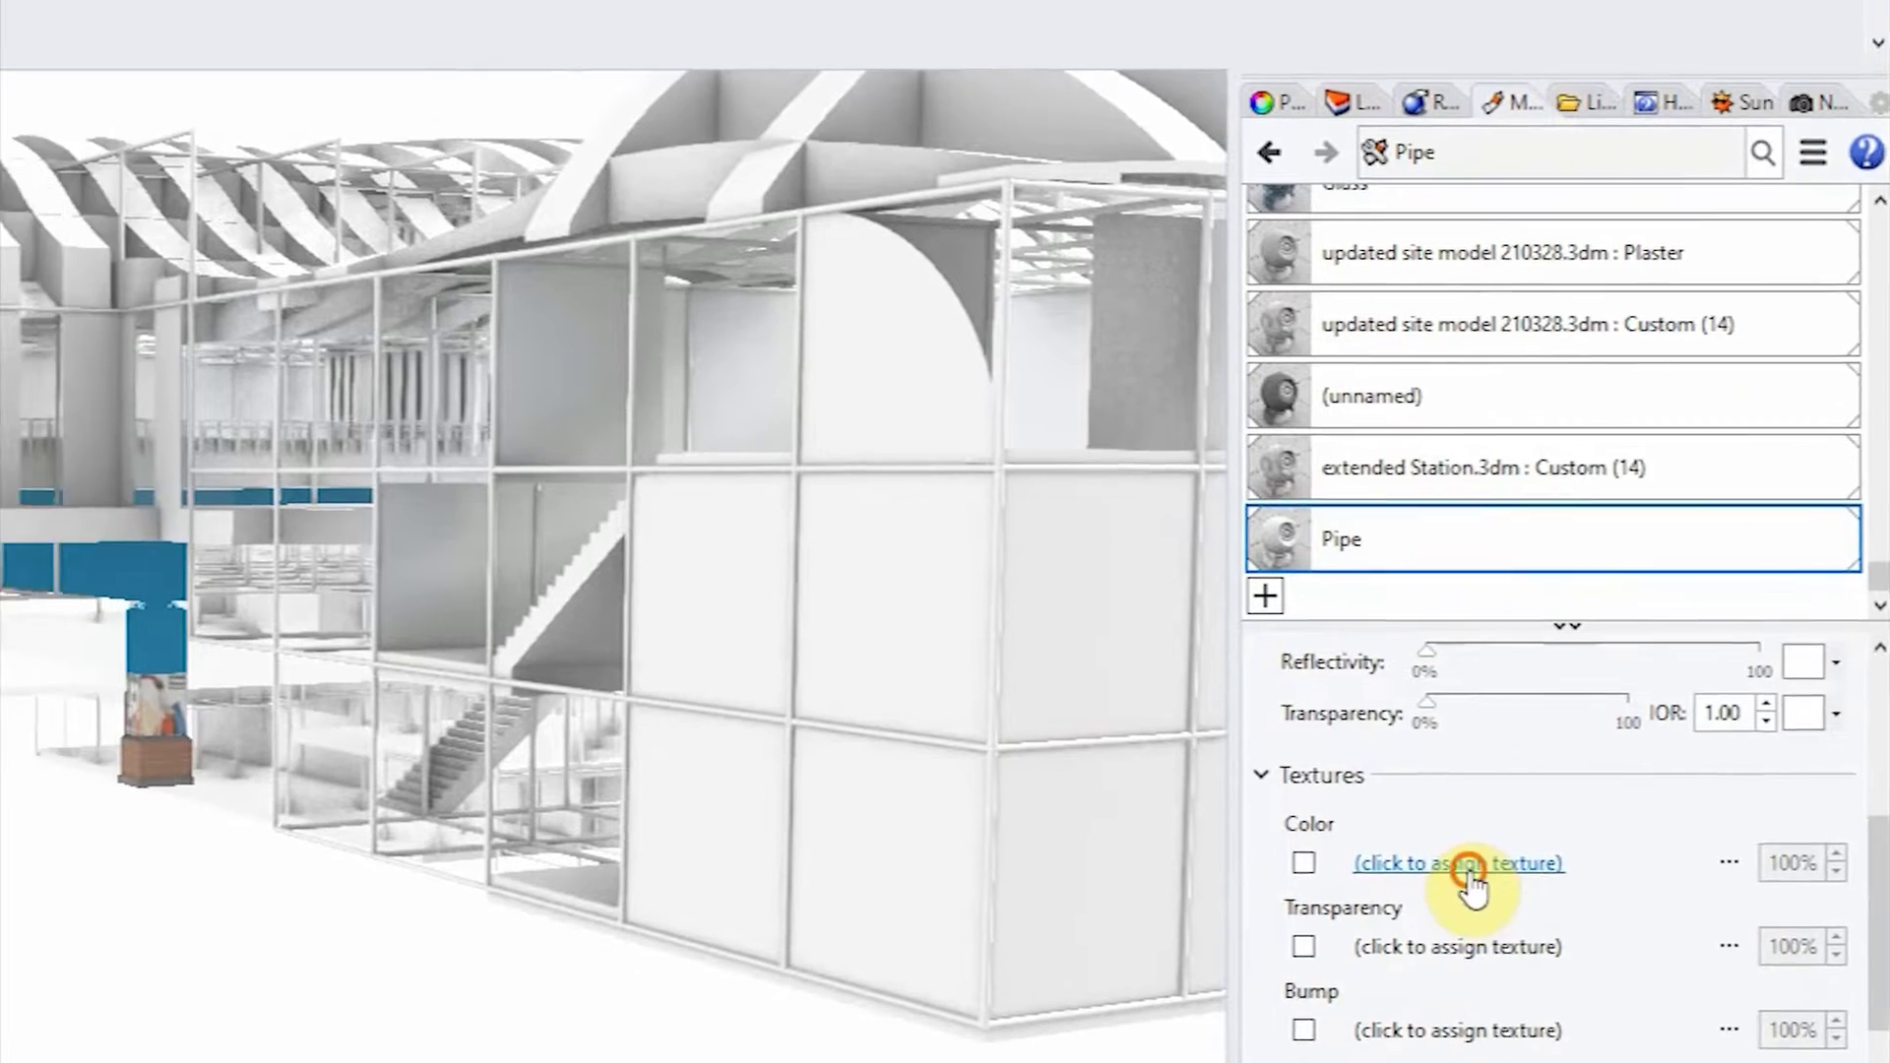
Load Seamless-Rust-Texture from Model Textures as the Pipe material's colour texture.
left_click(1464, 864)
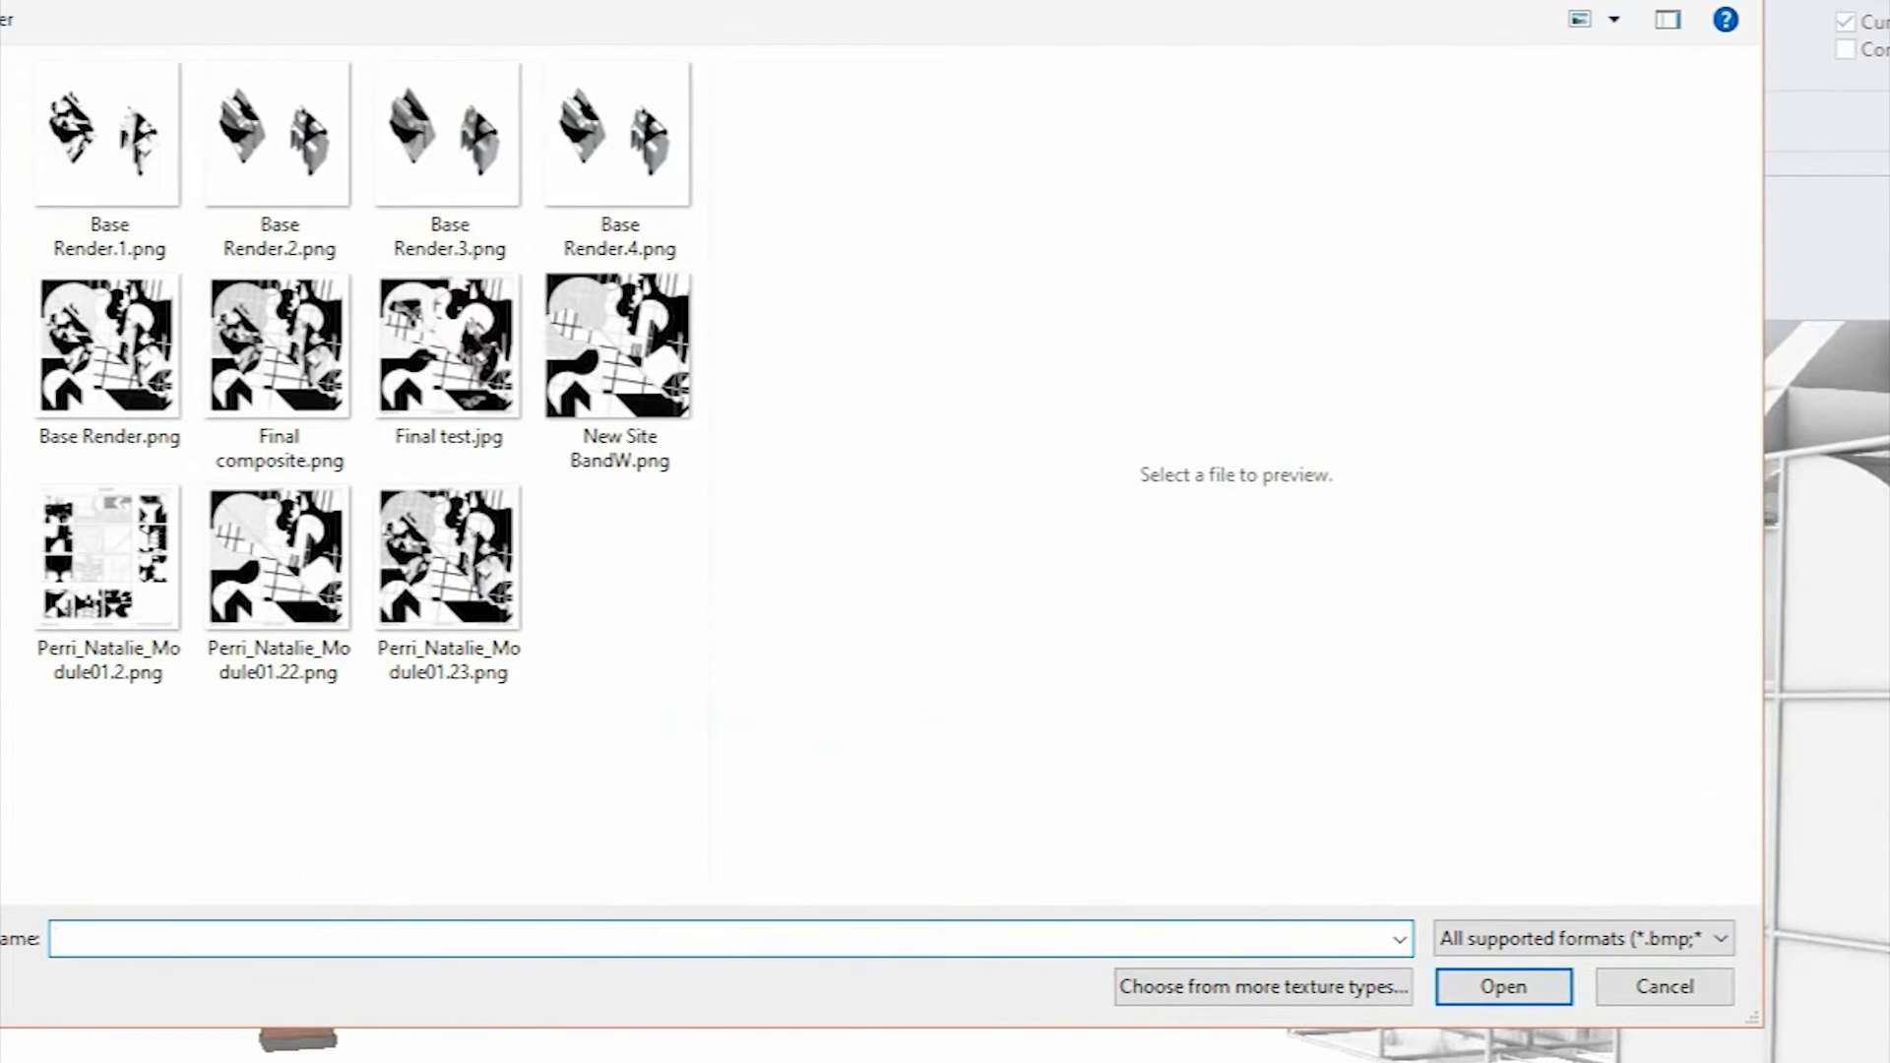
double_click(242, 209)
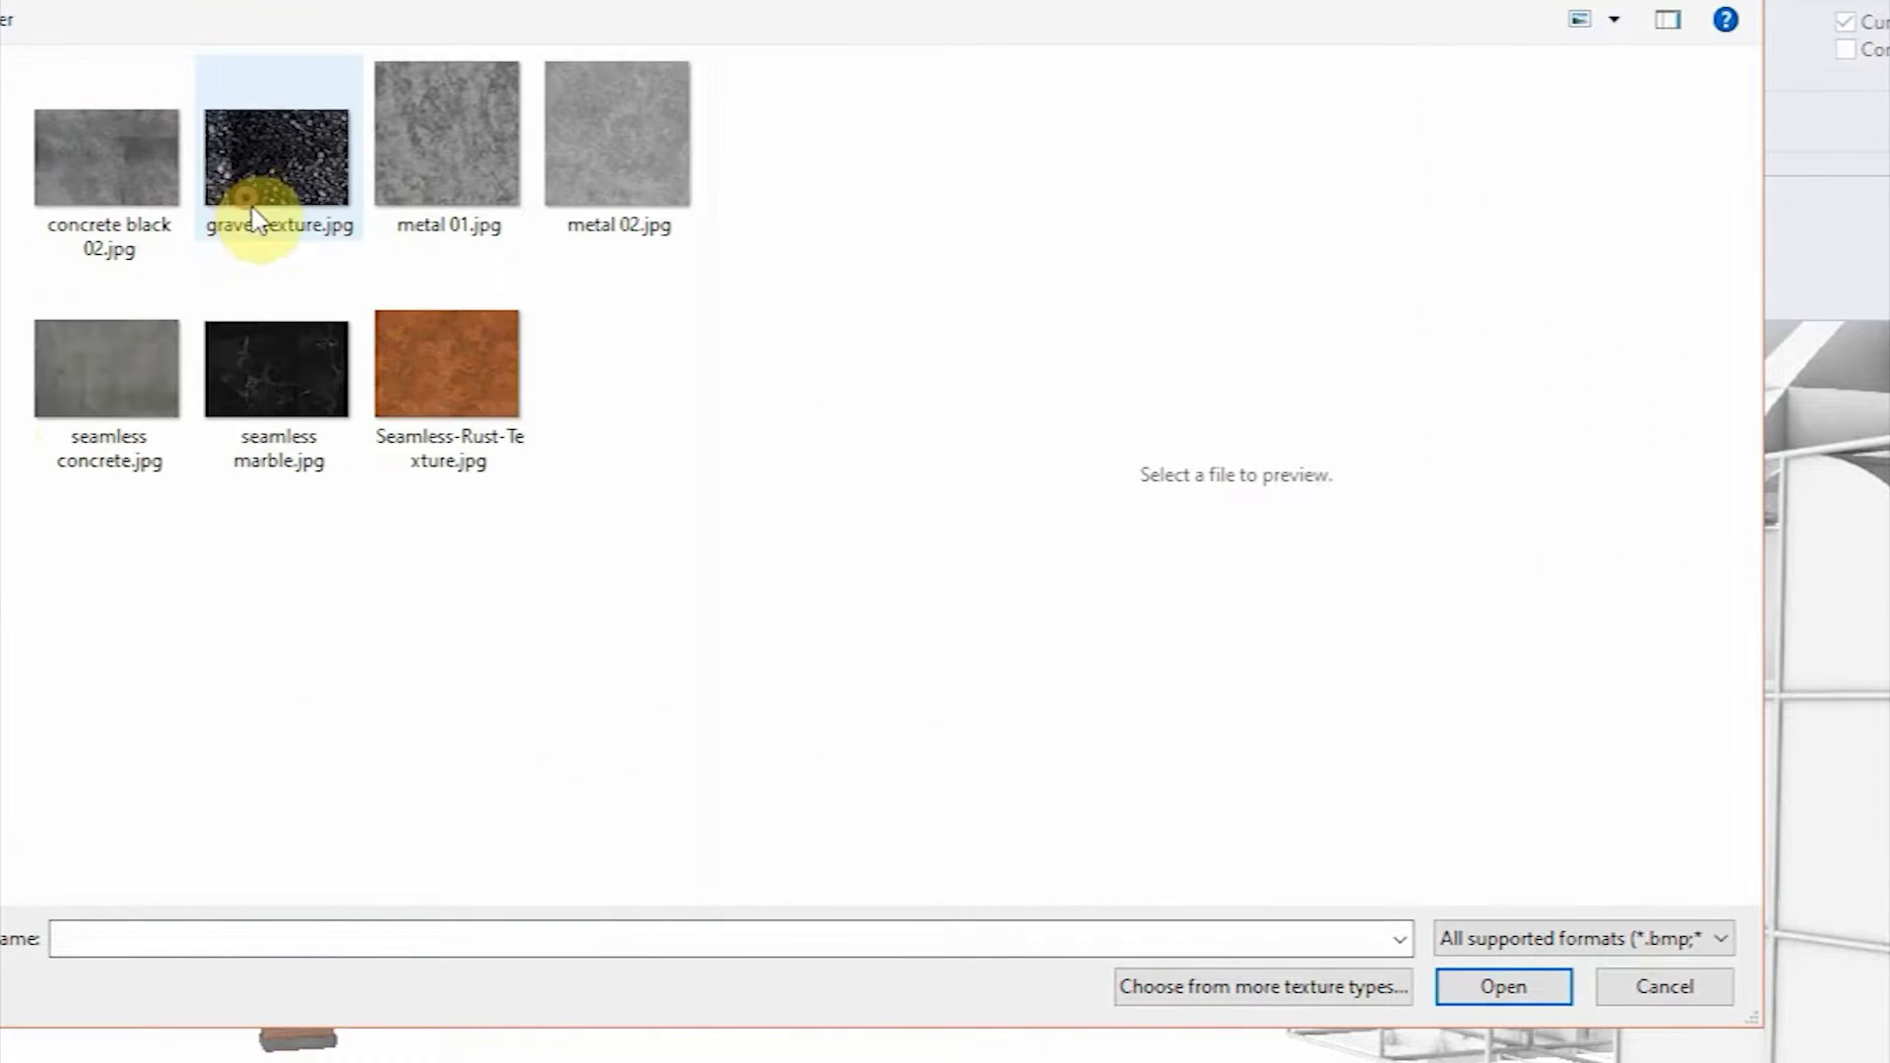
left_click(451, 384)
left_click(1503, 987)
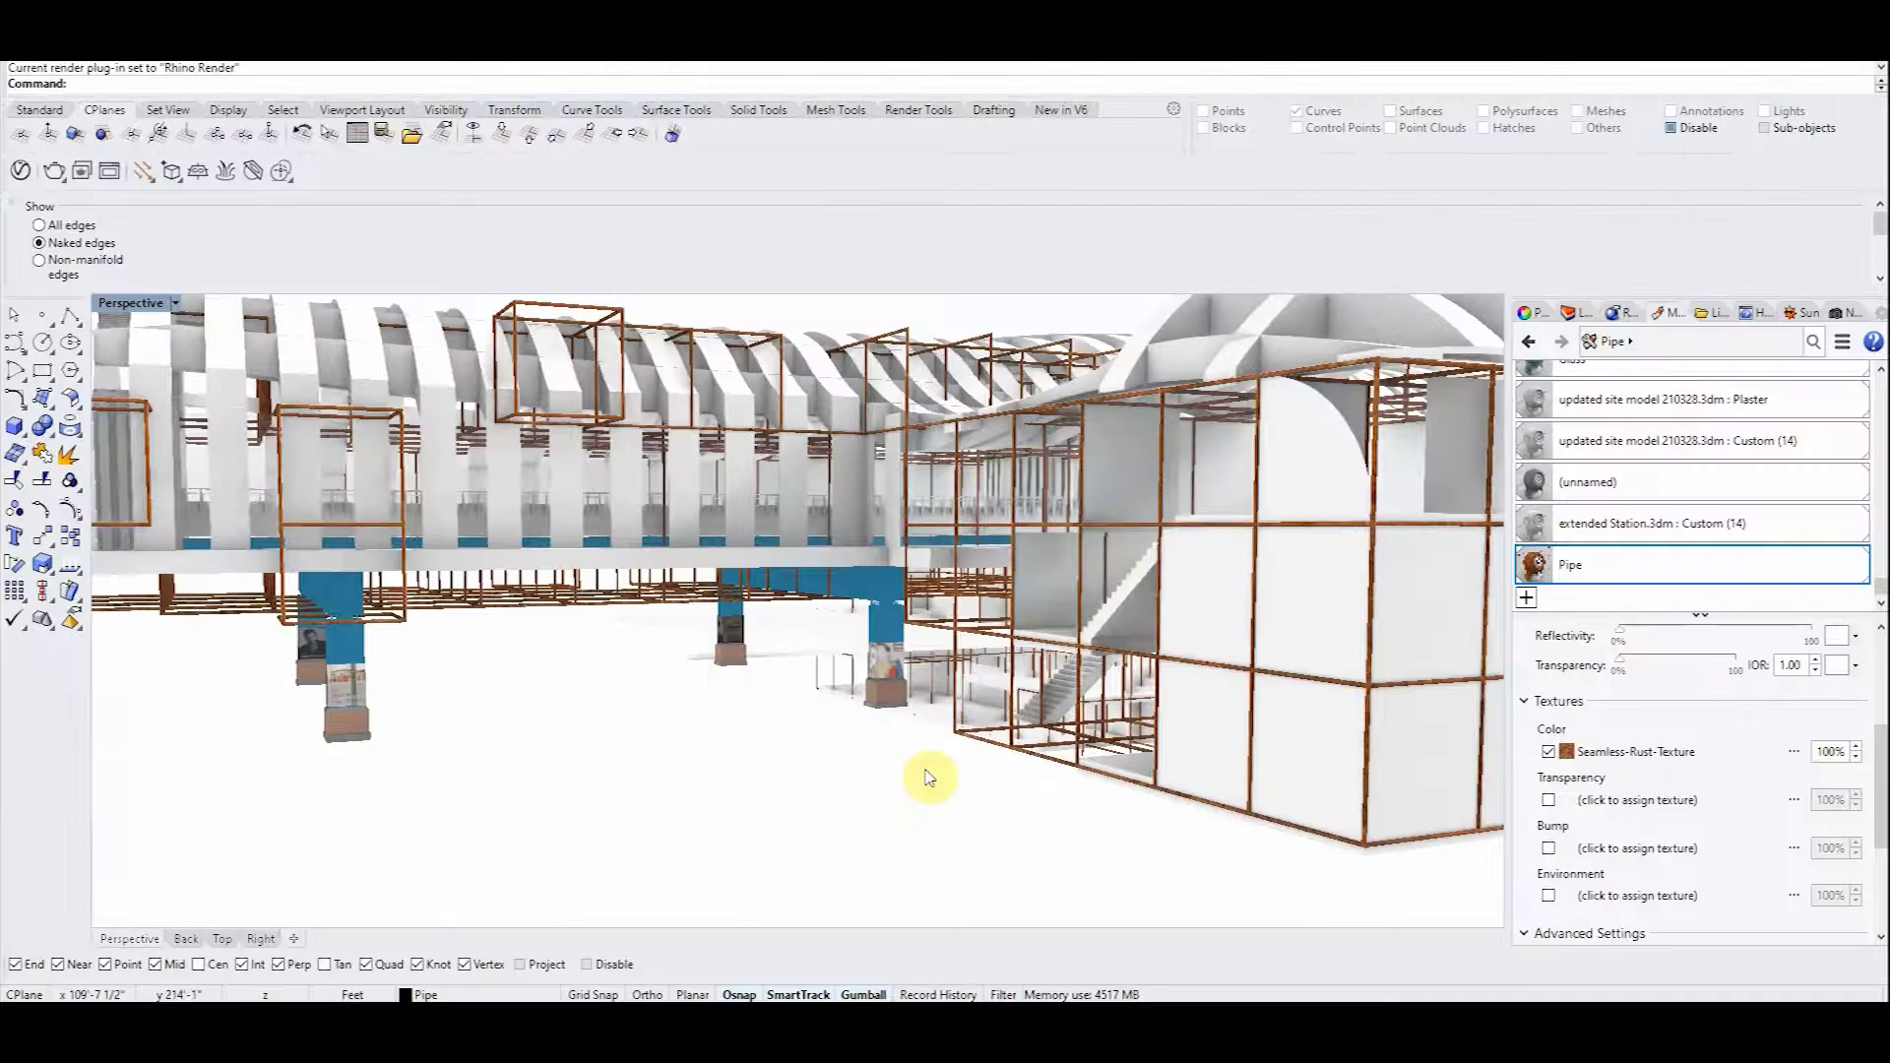
scroll(1682, 684, "up", 1)
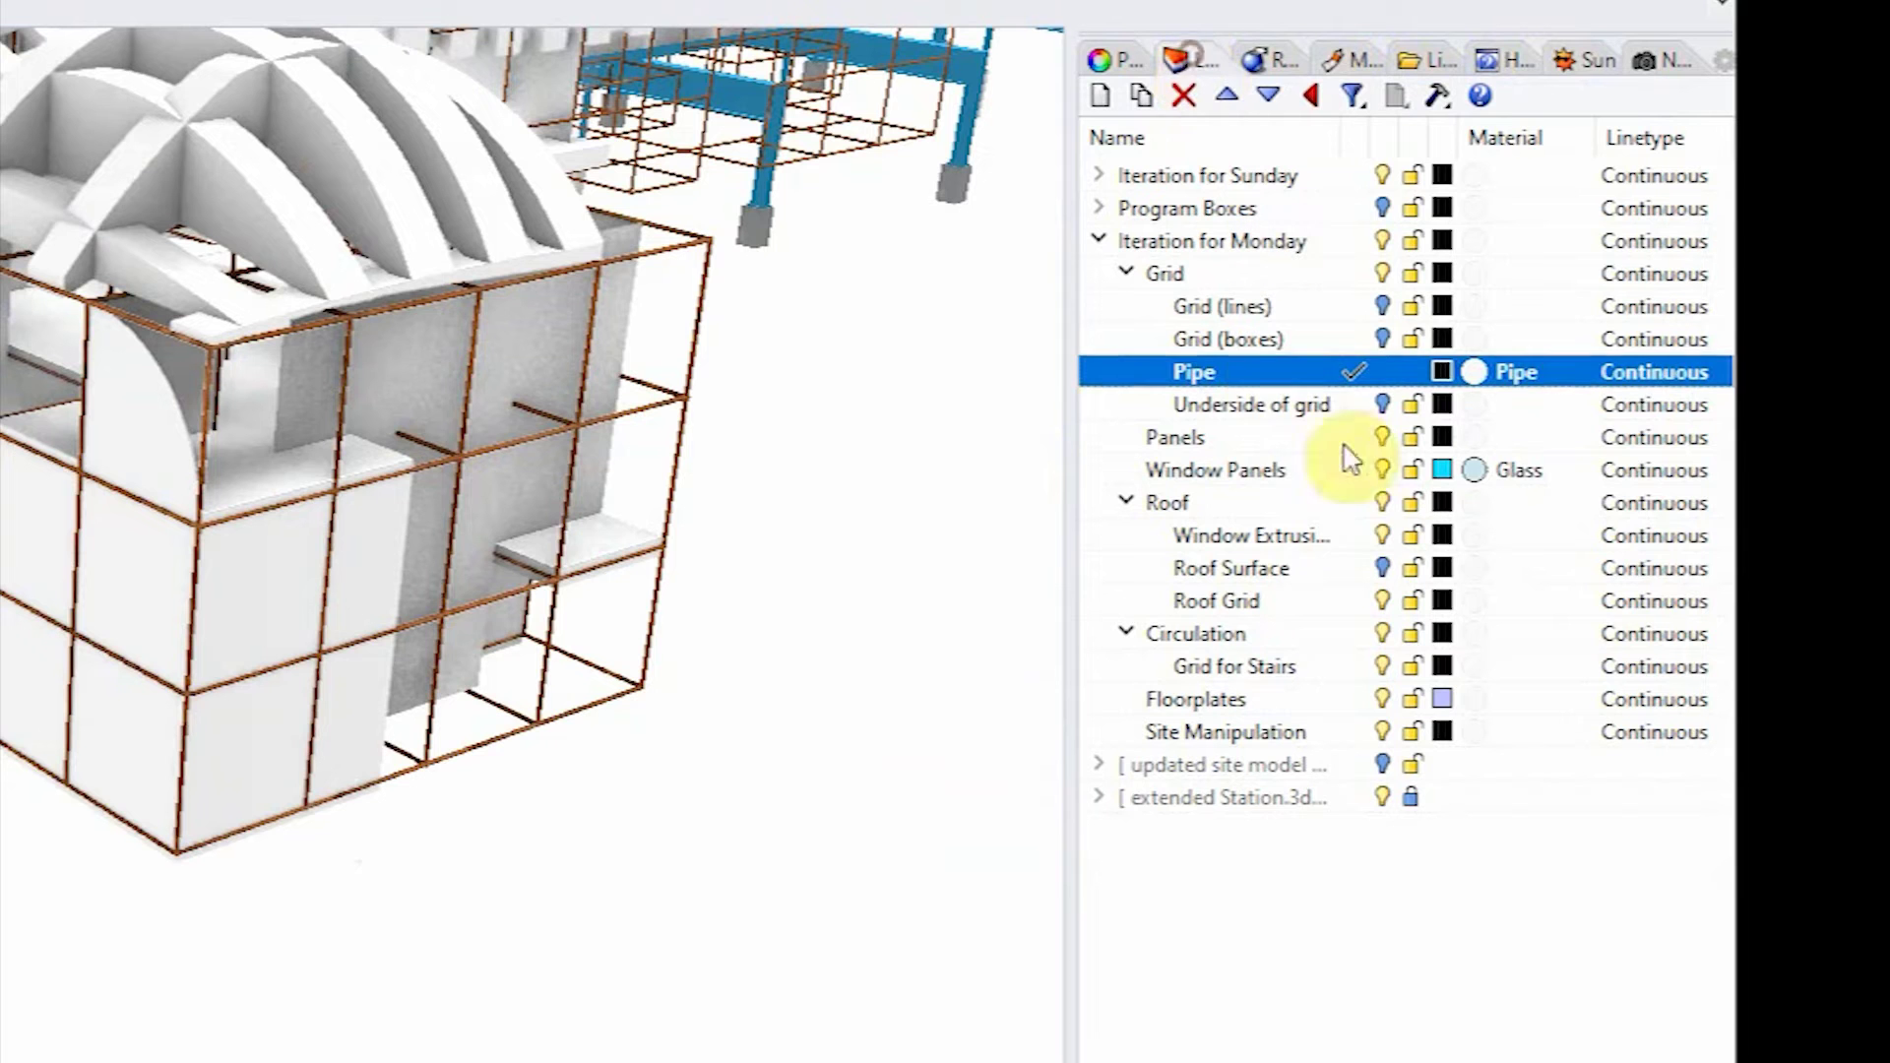
Select all Pipe-layer objects and apply planar texture mapping, placing the mapping box.
right_click(1270, 371)
left_click(1477, 877)
left_click(1112, 61)
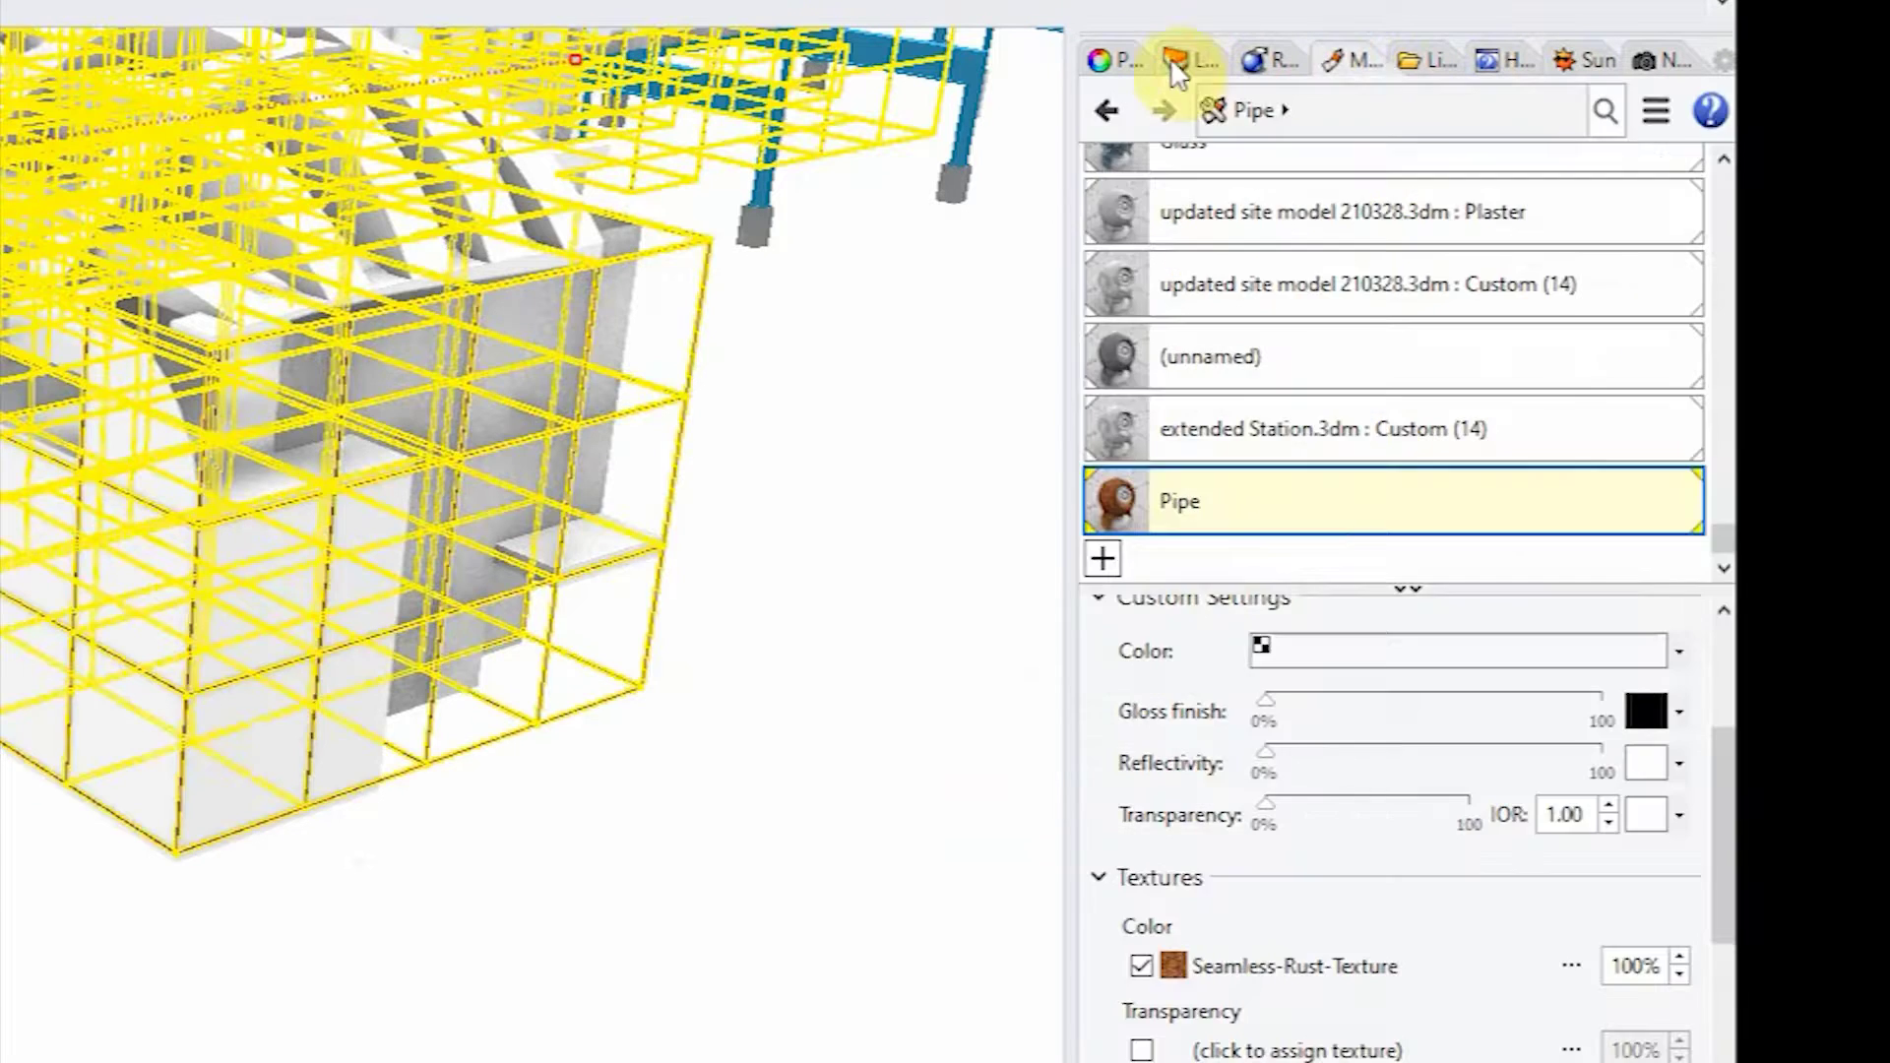
left_click(1211, 105)
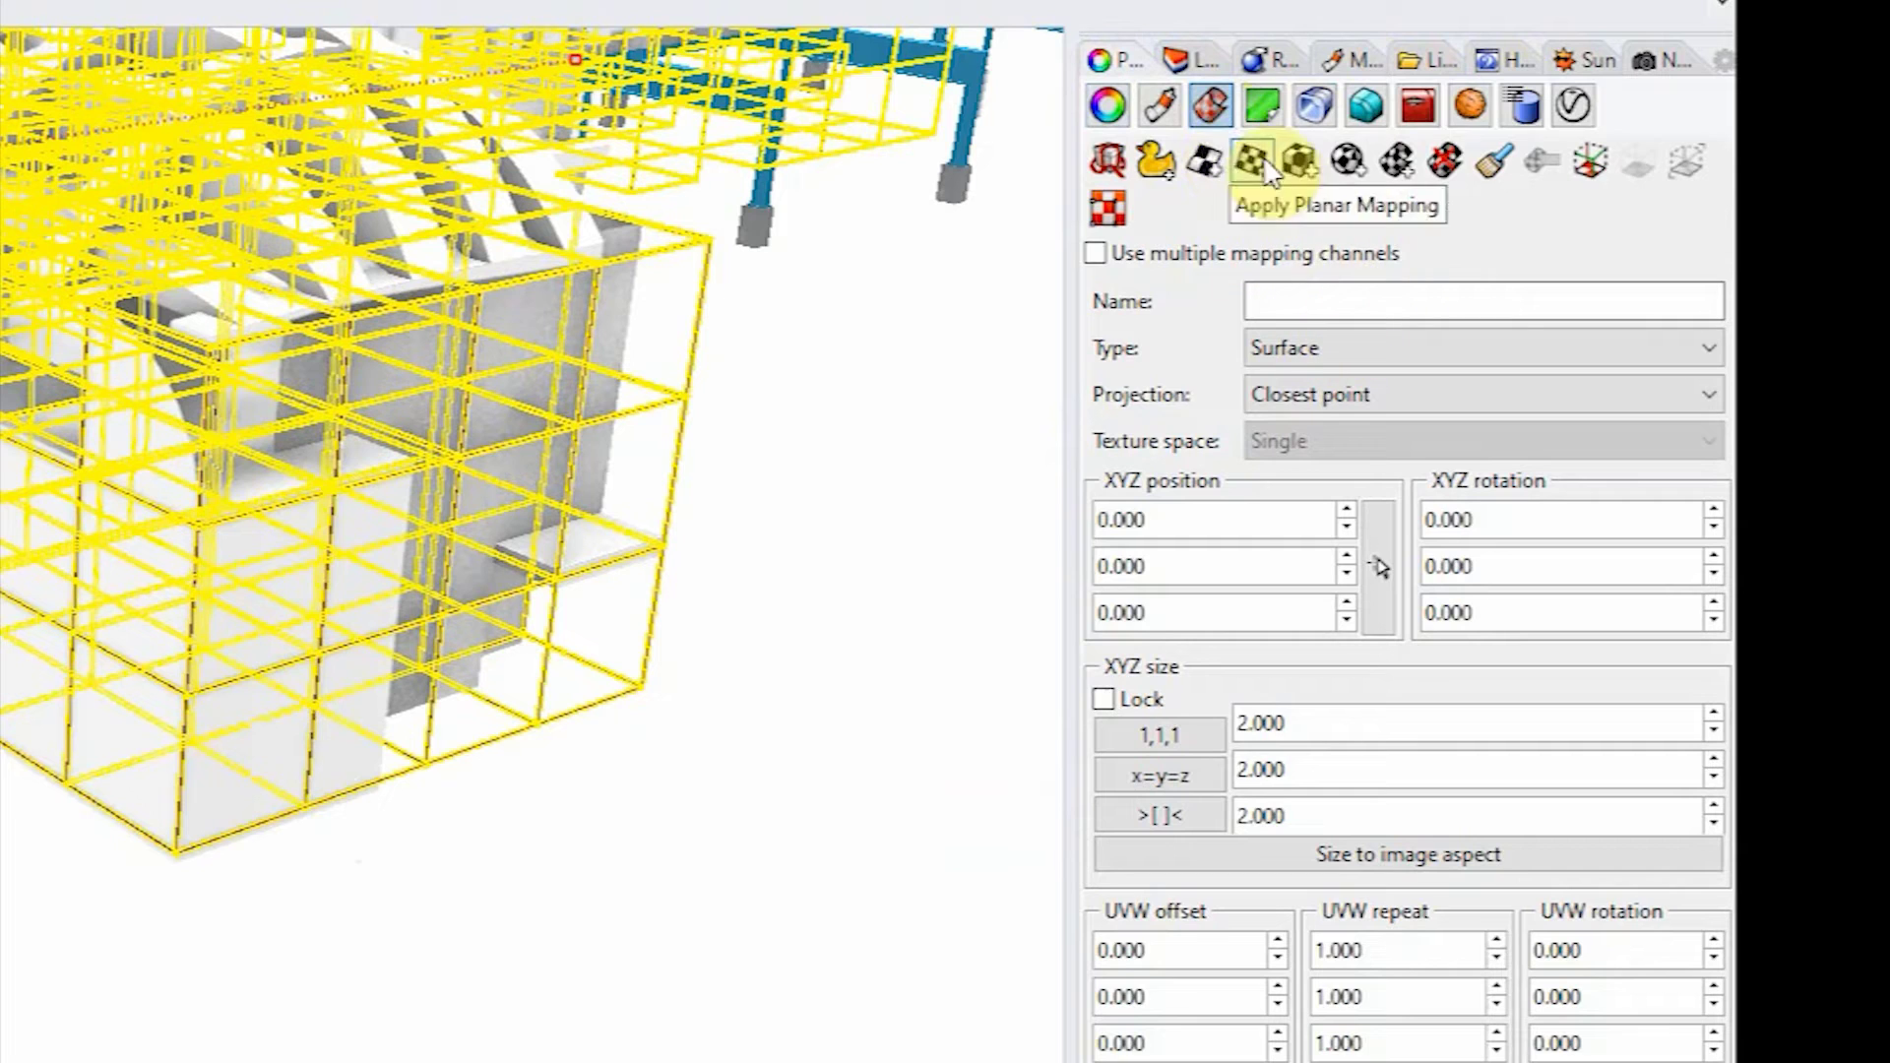
left_click(1302, 160)
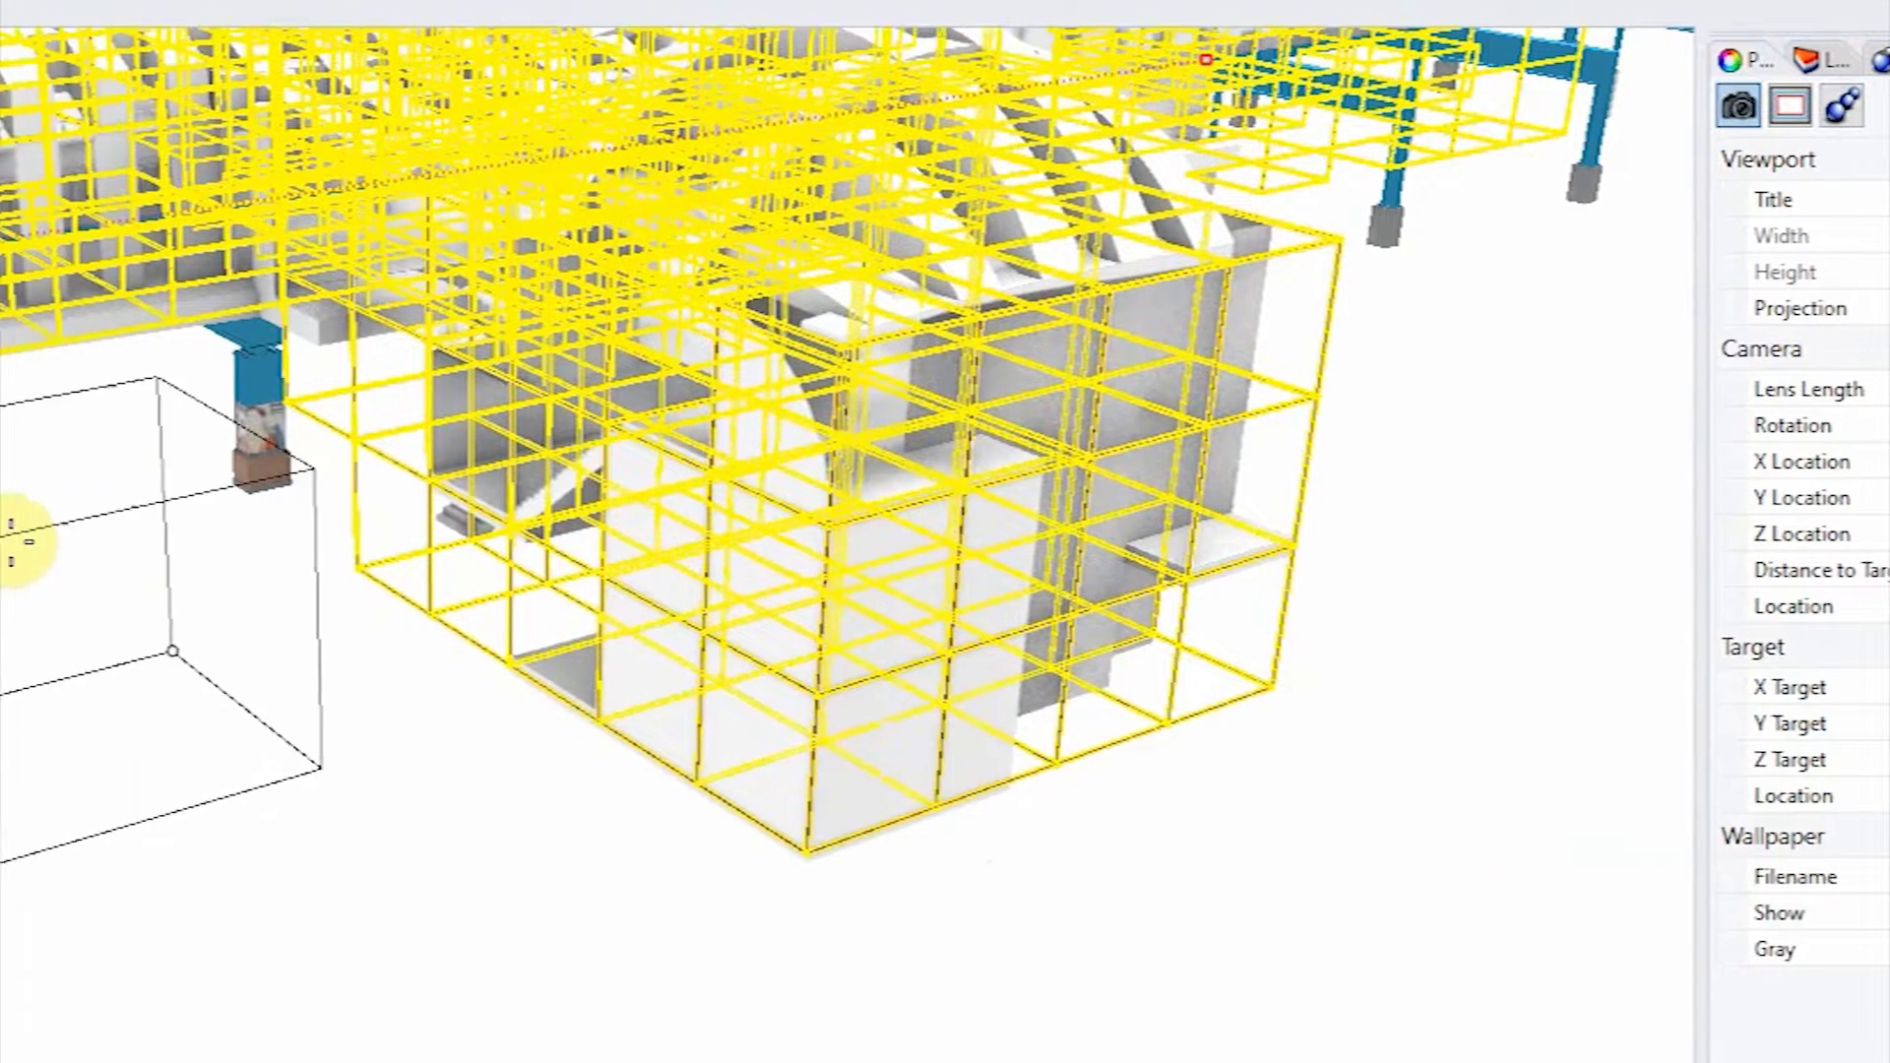
left_click(27, 542)
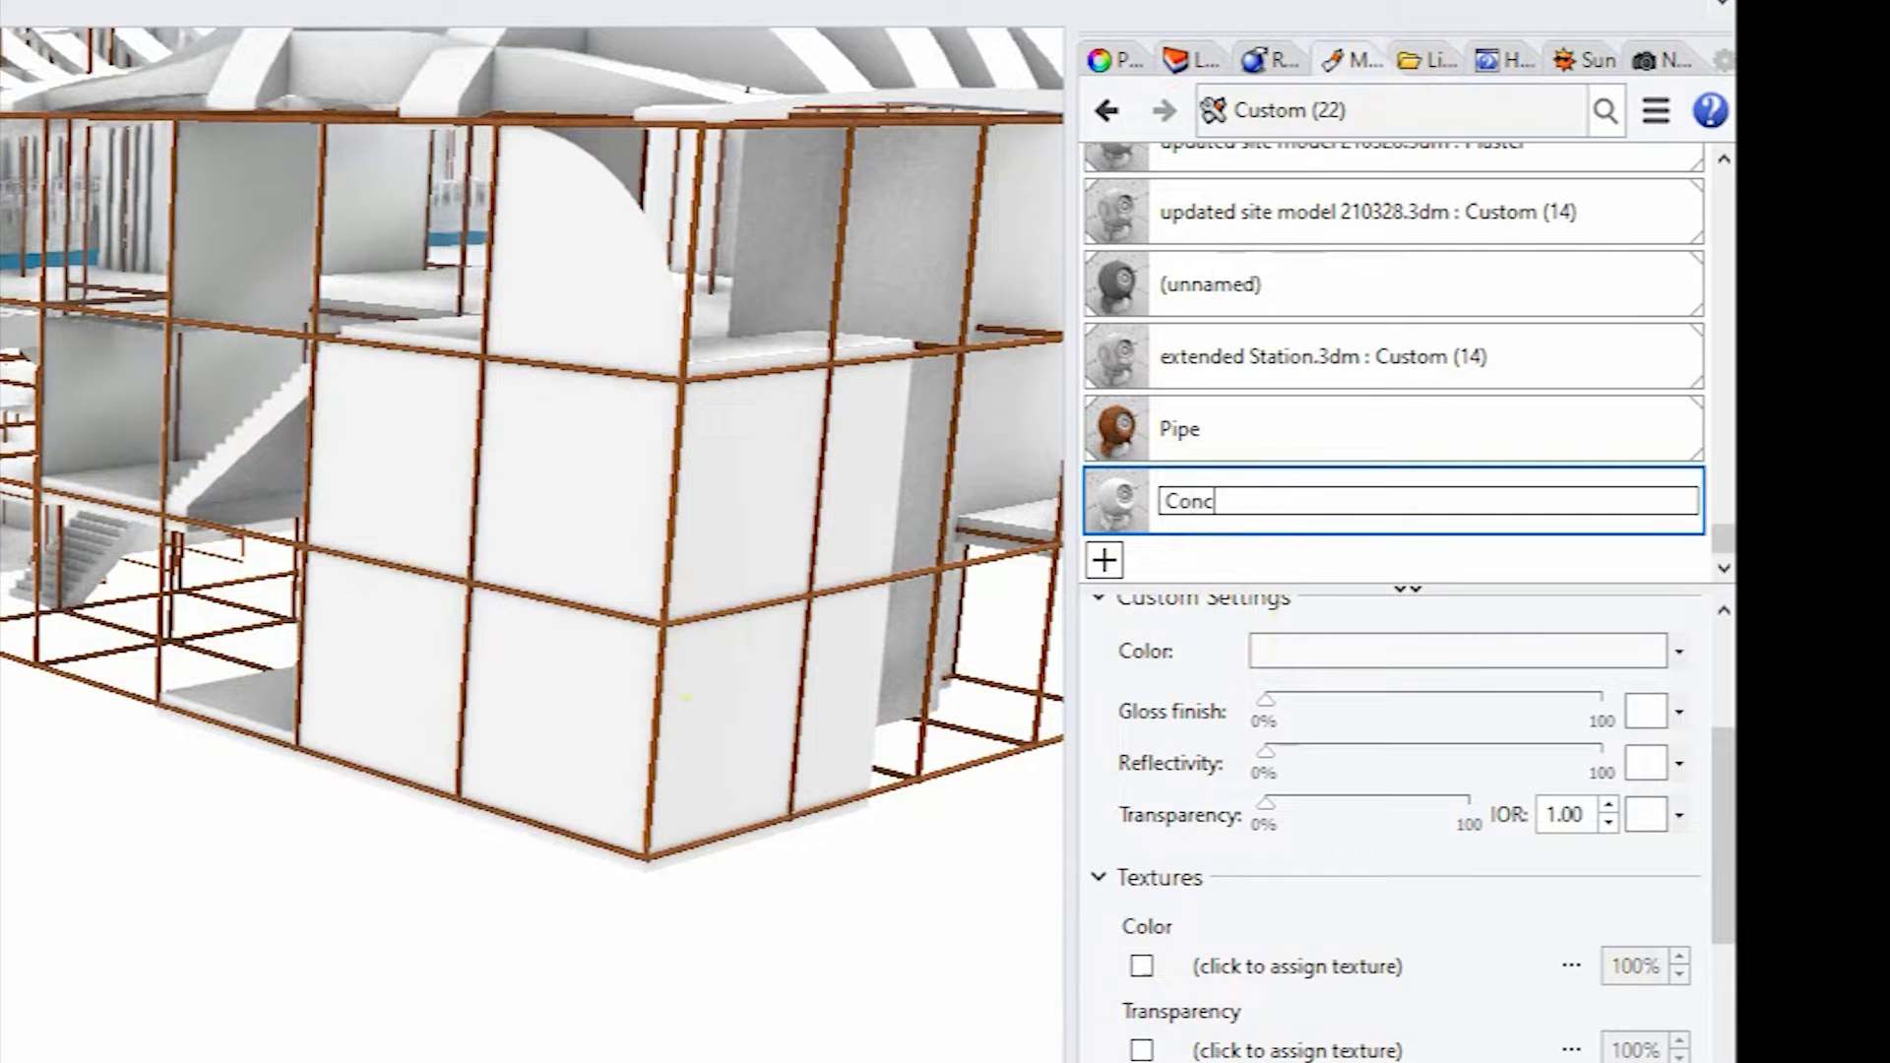
Name the material Concrete 01 and give it concrete black 02.jpg as colour texture.
key("Return")
left_click(1343, 963)
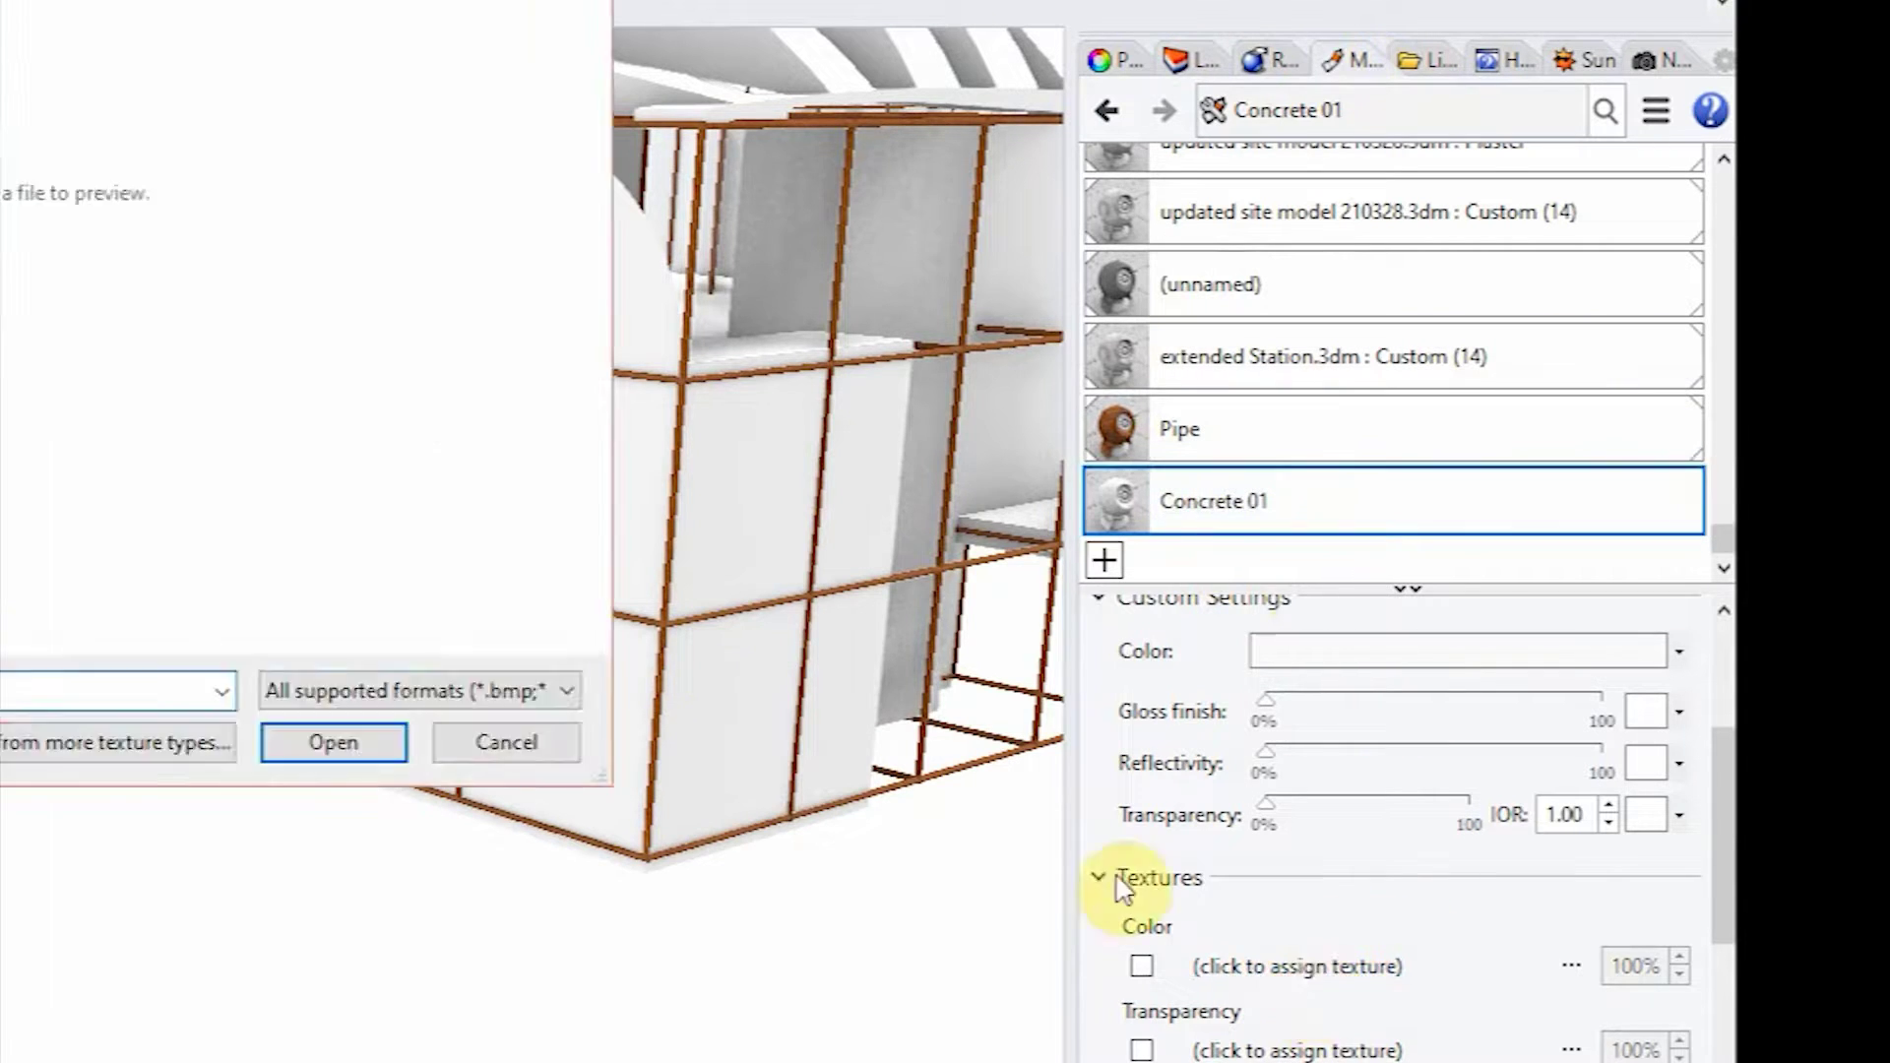
left_click(135, 93)
left_click(1696, 1034)
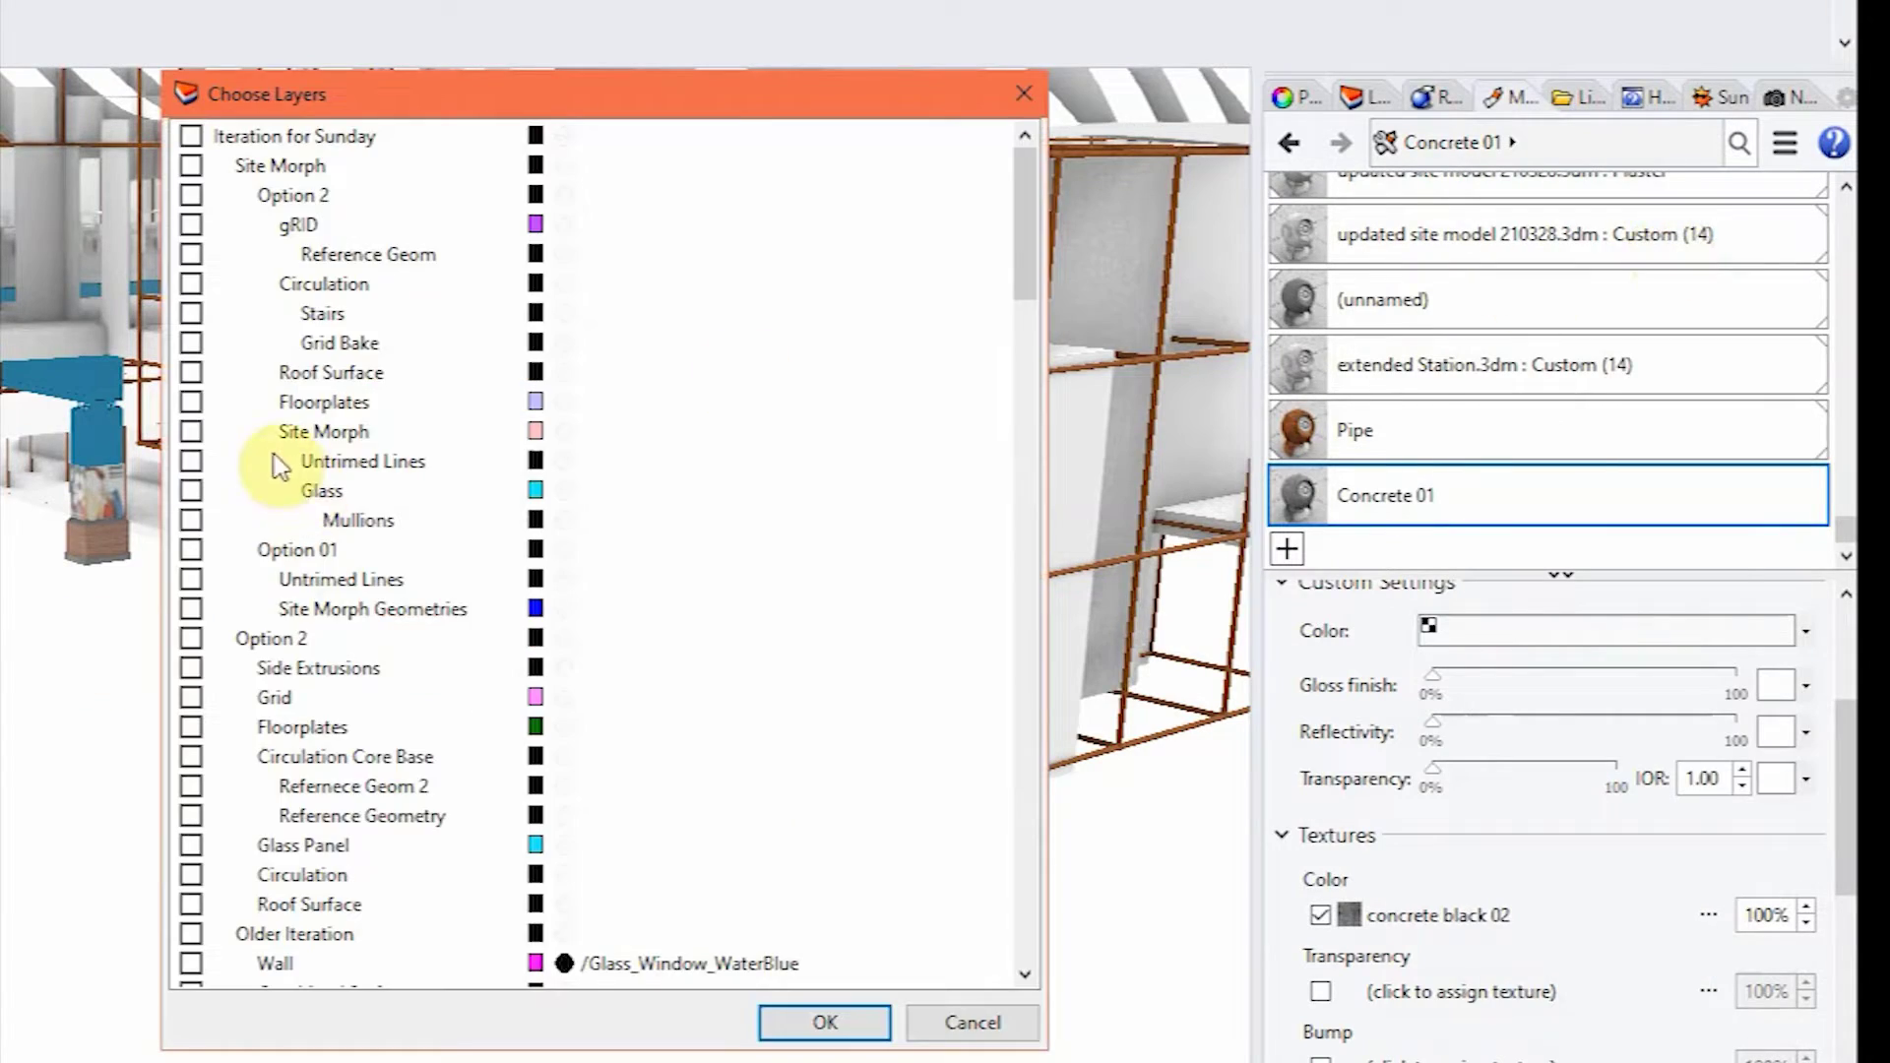
Rotate the texture mapping 90° and apply concrete to the rails, floorplates and stair layers.
scroll(287, 464, "down", 15)
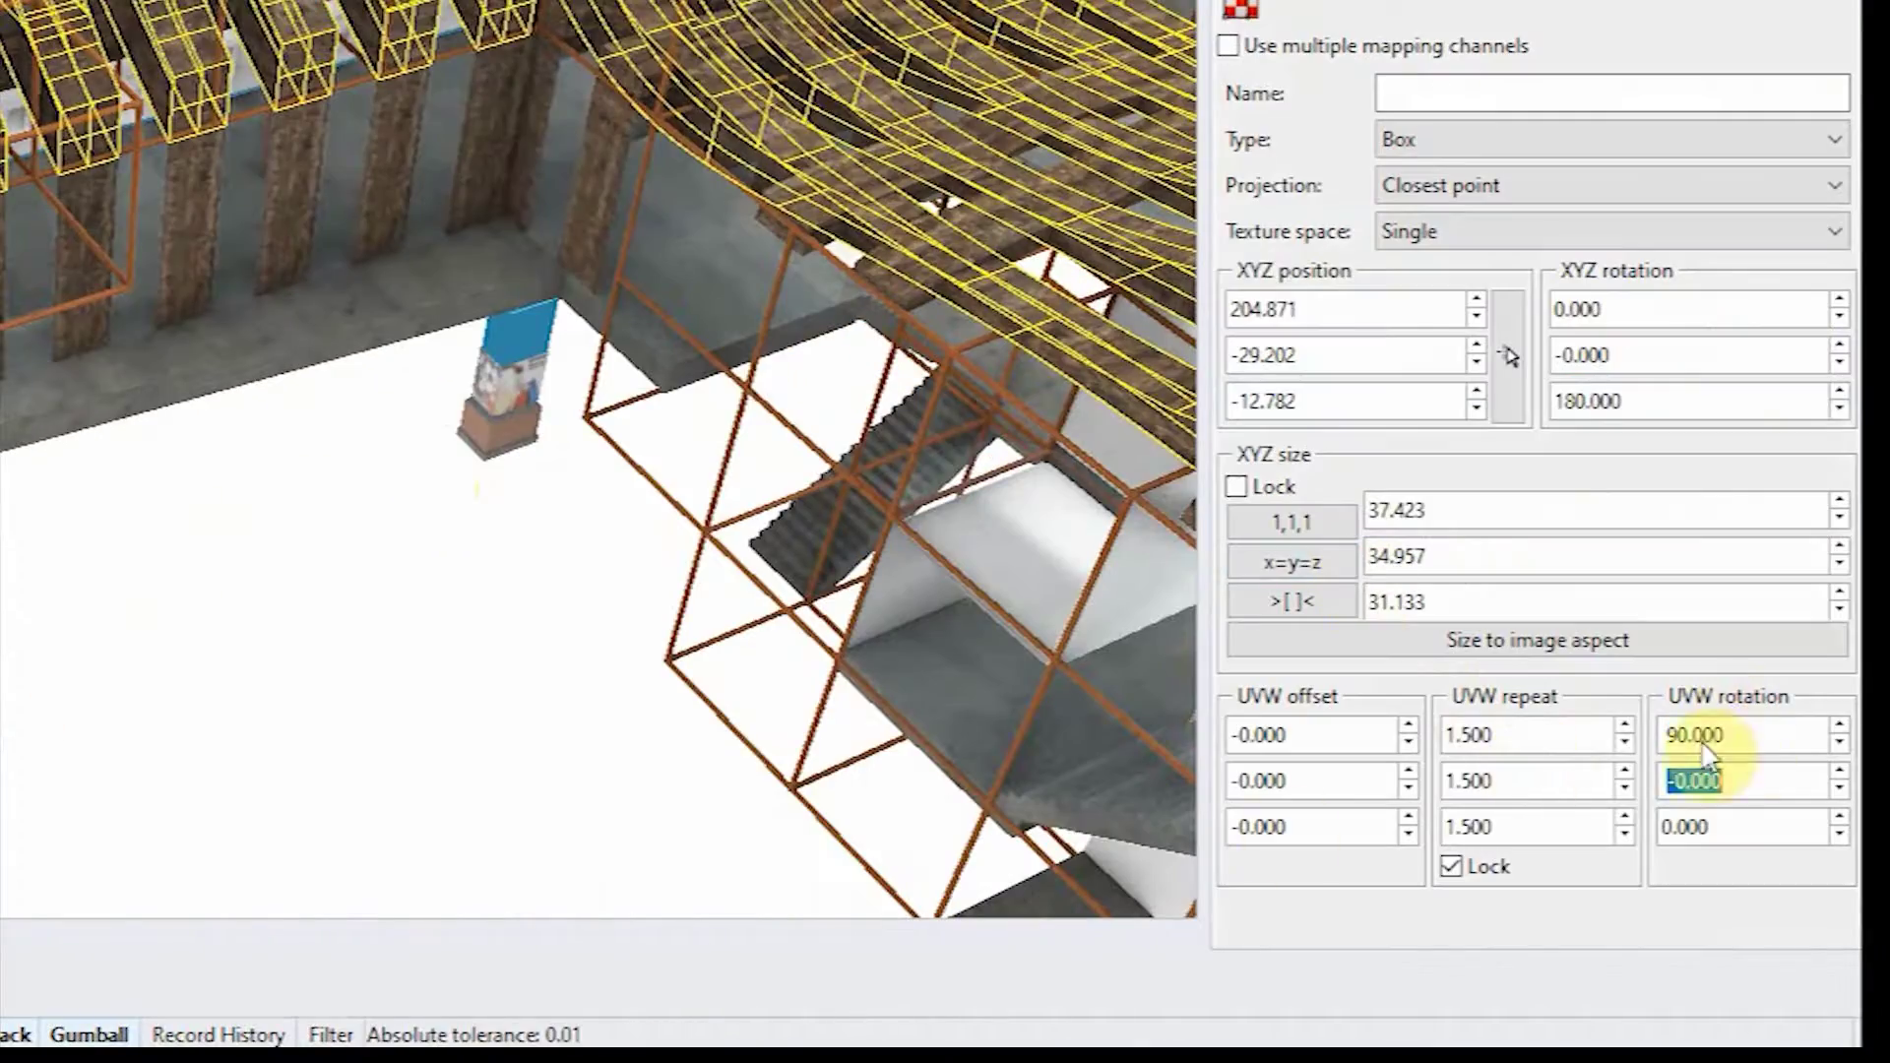
type("90")
key("Tab")
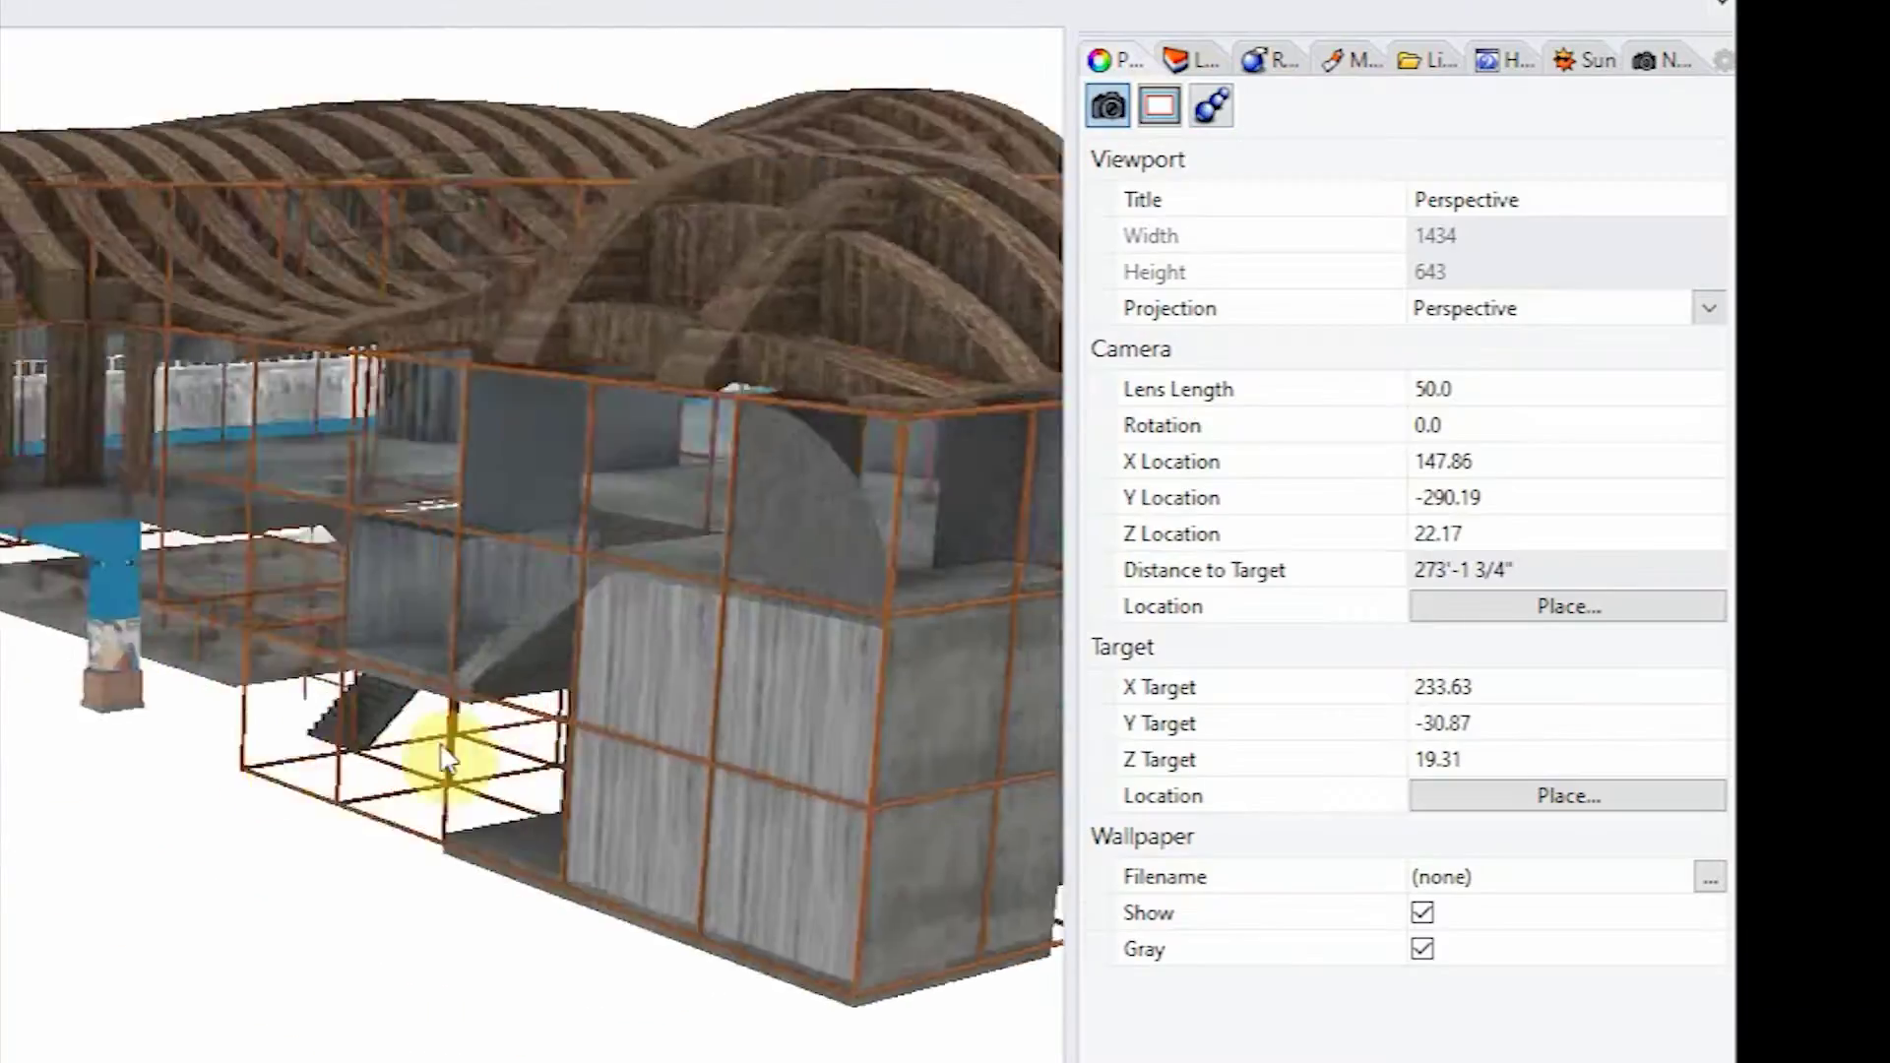
scroll(443, 758, "up", 8)
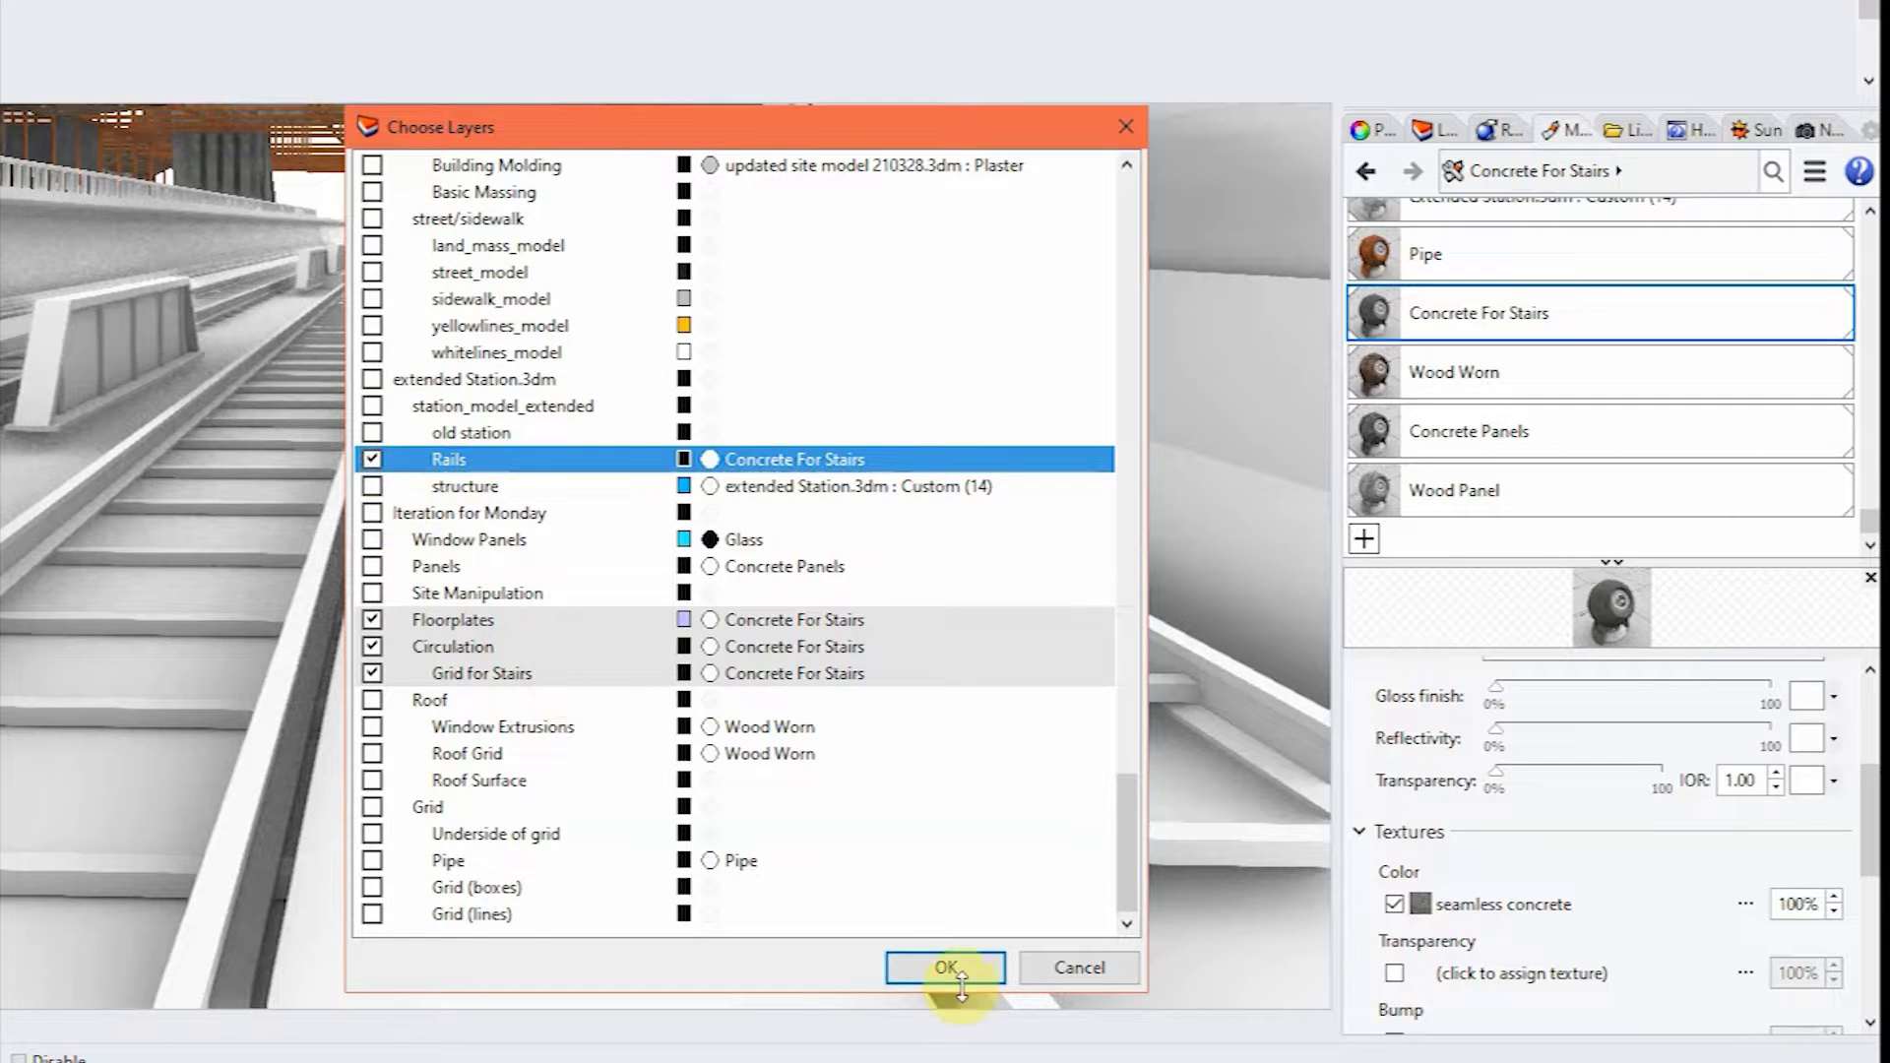
left_click(960, 975)
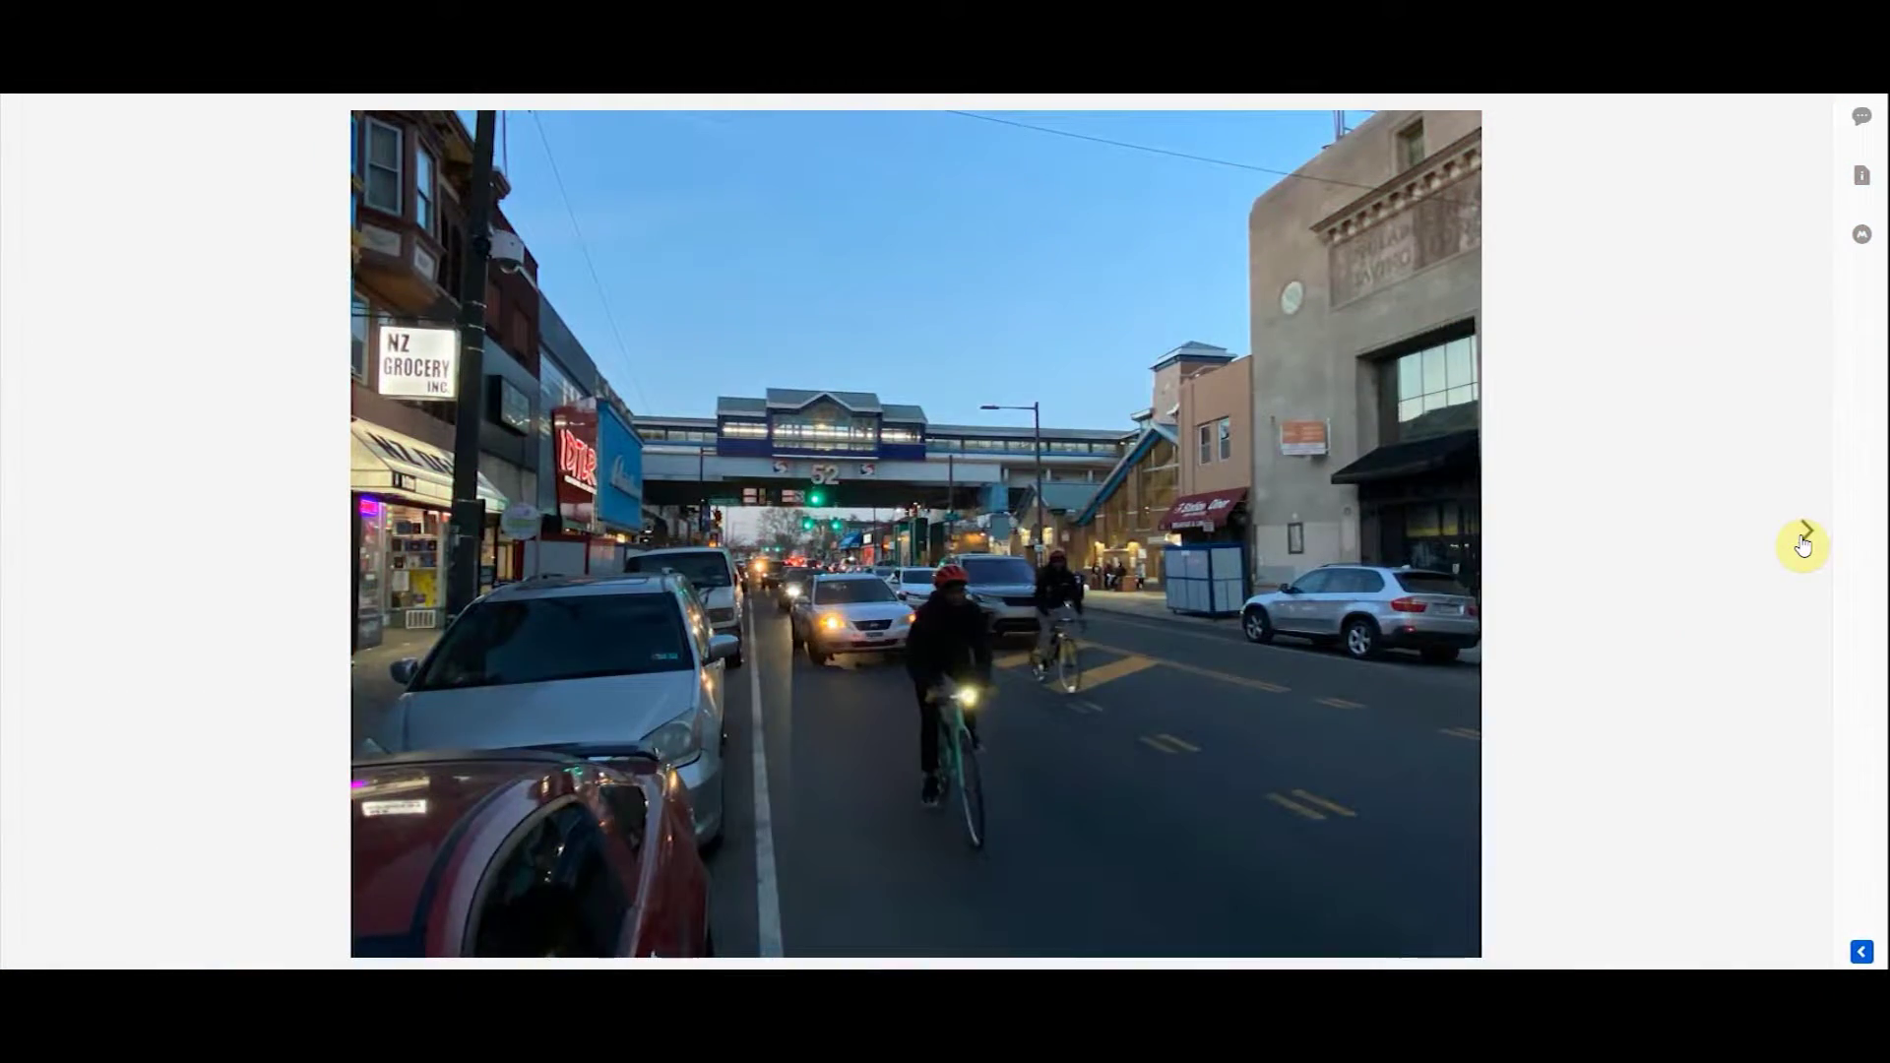
Page through four street photos beneath the elevated station in the Drive viewer.
left_click(1803, 544)
left_click(1802, 545)
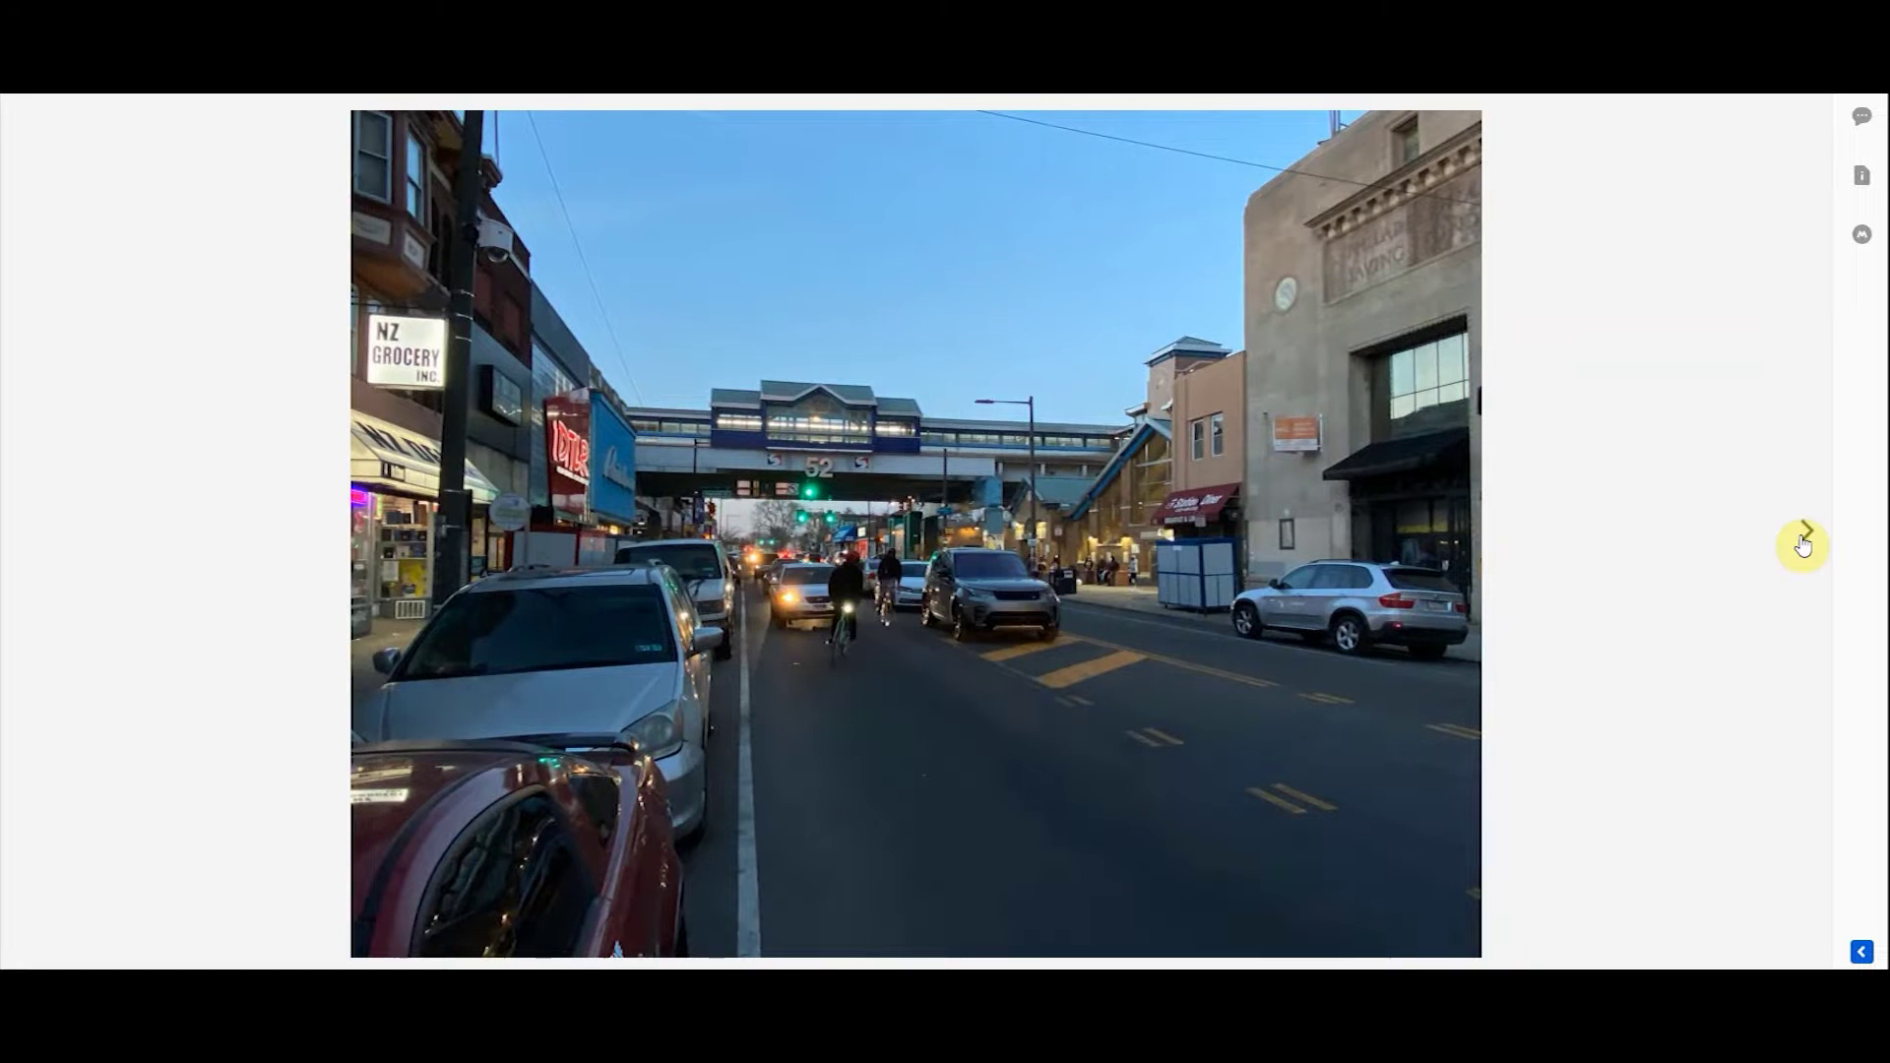
left_click(1802, 545)
left_click(1798, 511)
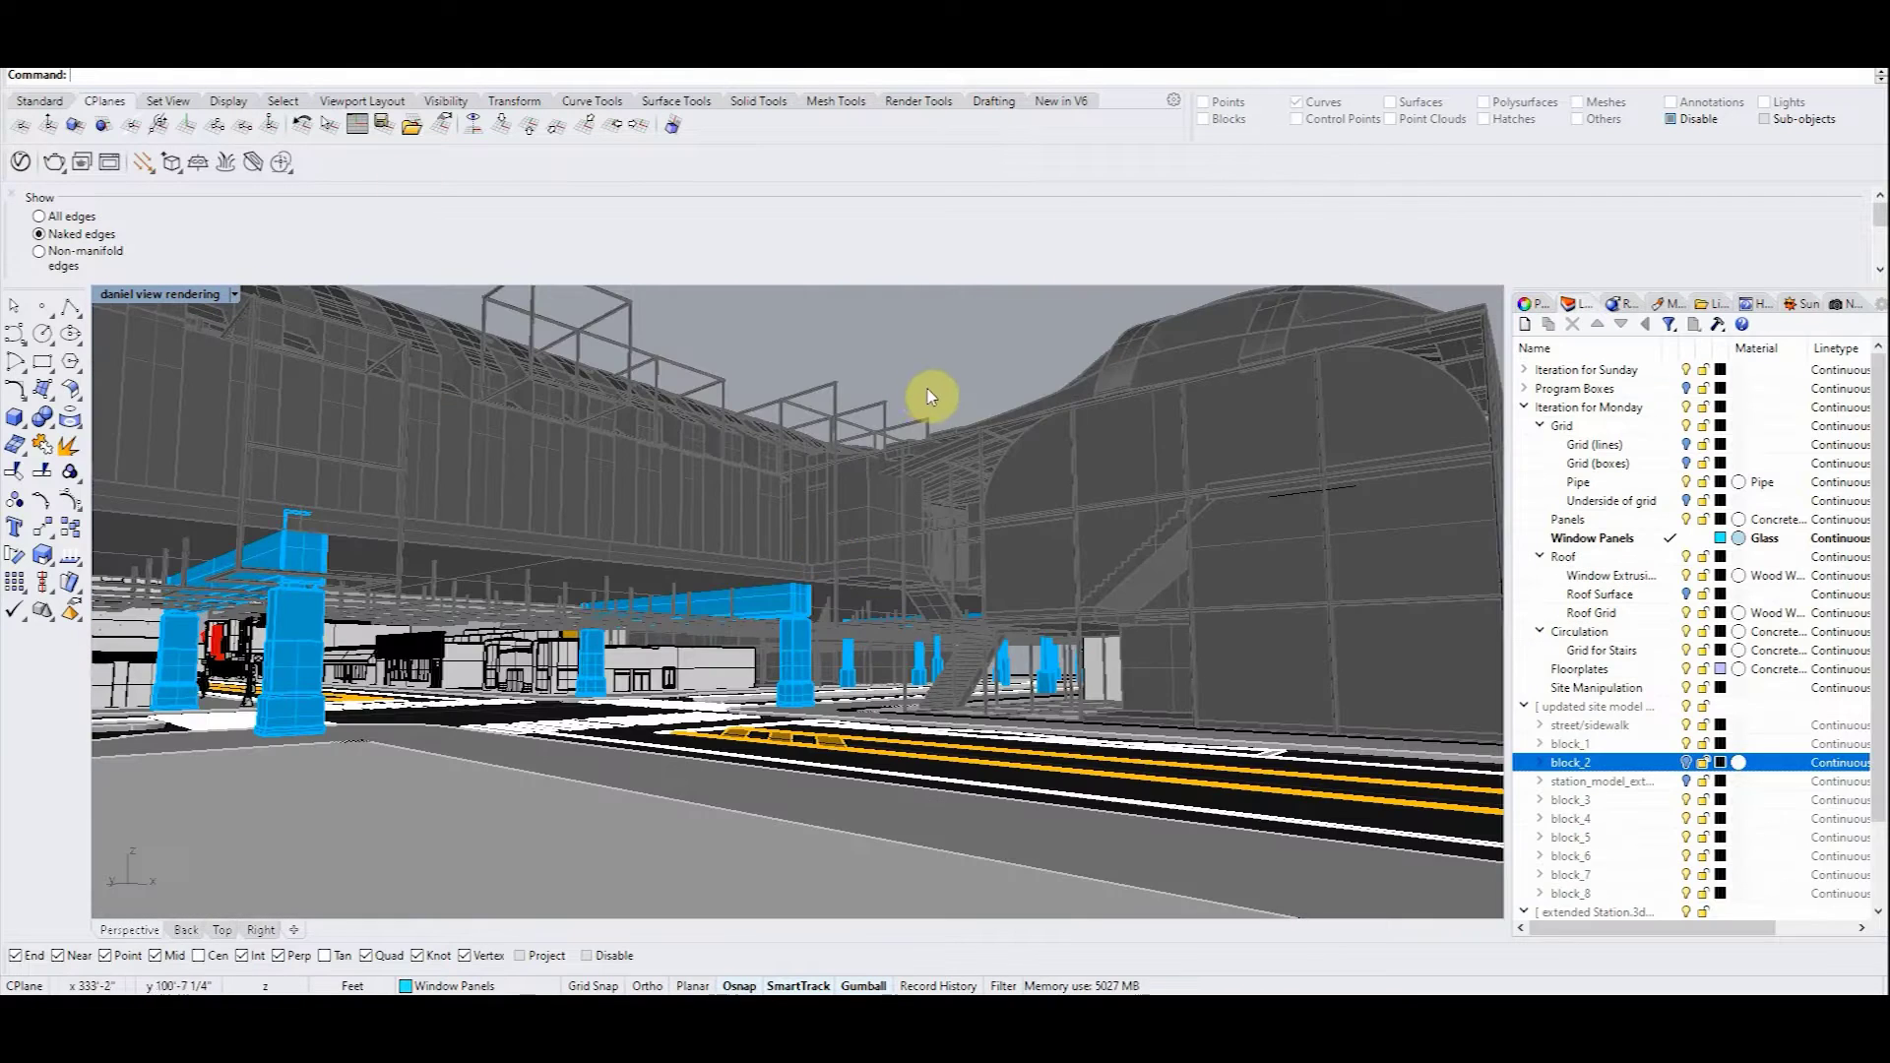
Pan the Perspective view down to street level and save it as the final rendering named view.
left_click_drag(894, 386, 896, 406)
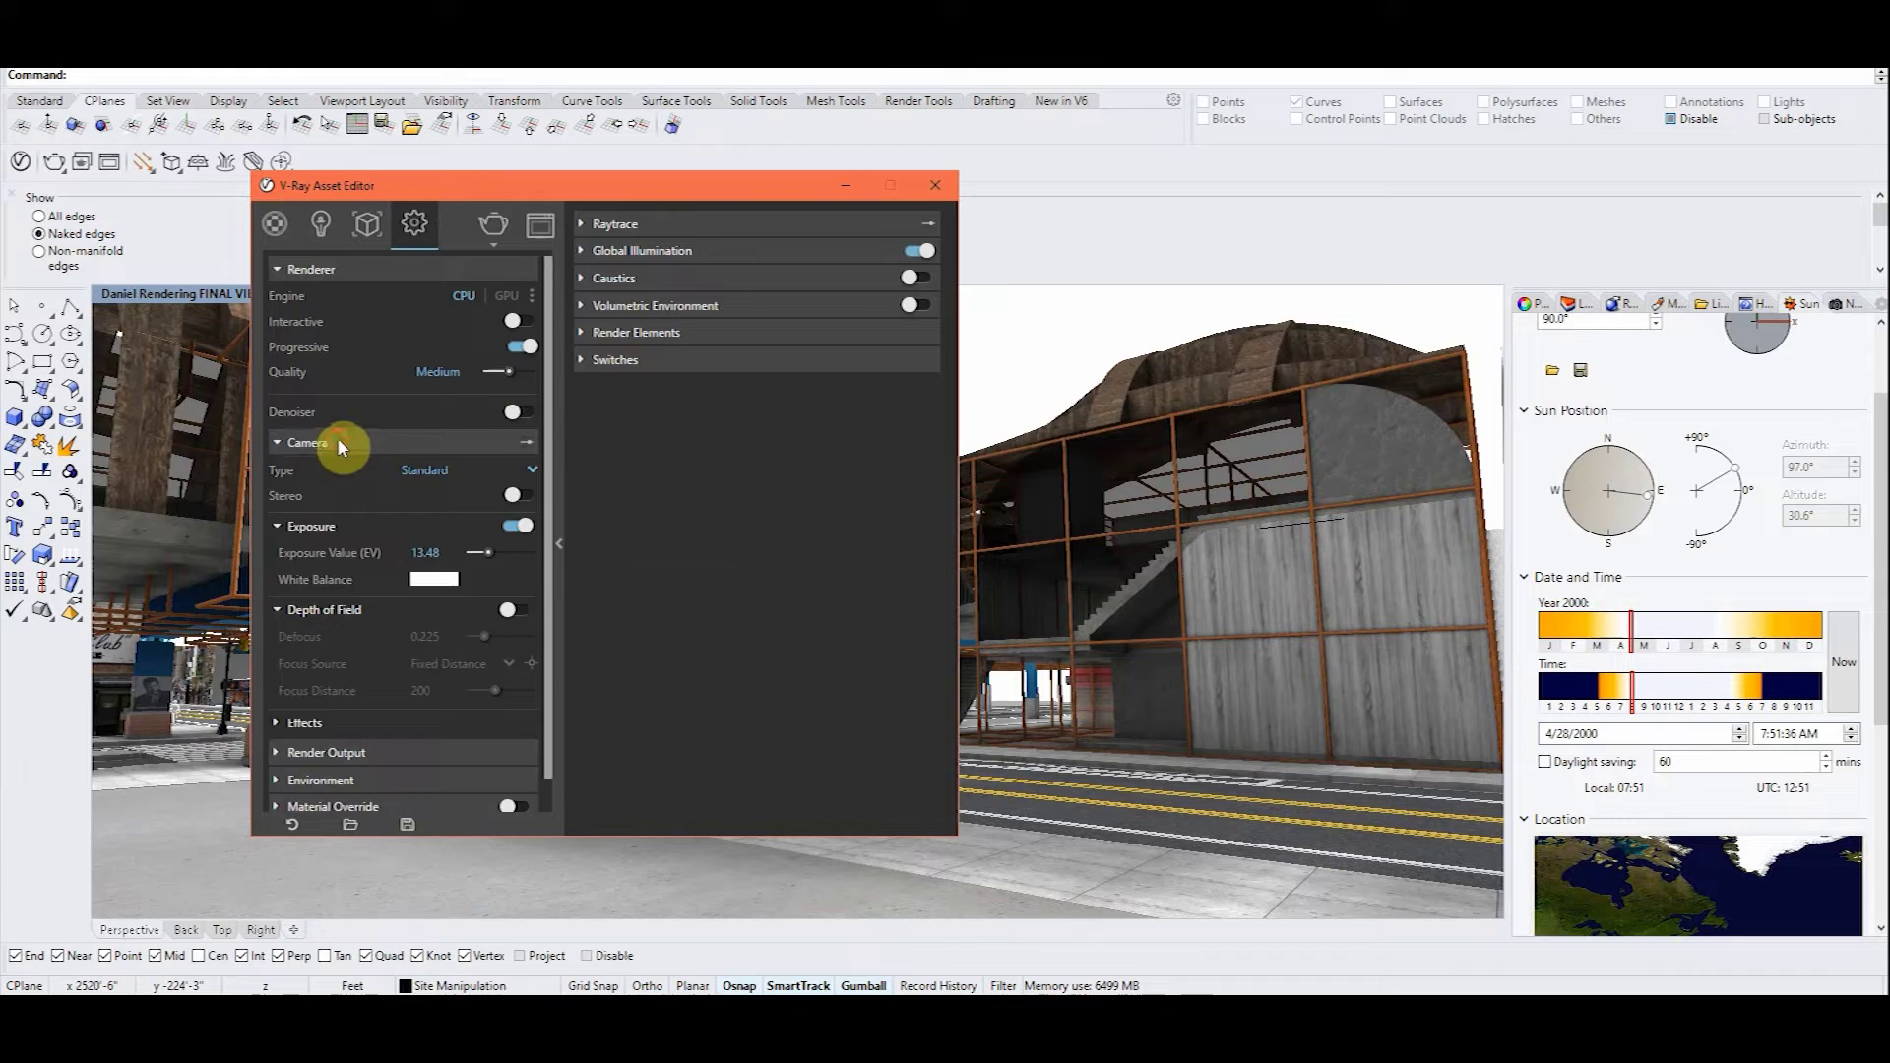
left_click(338, 443)
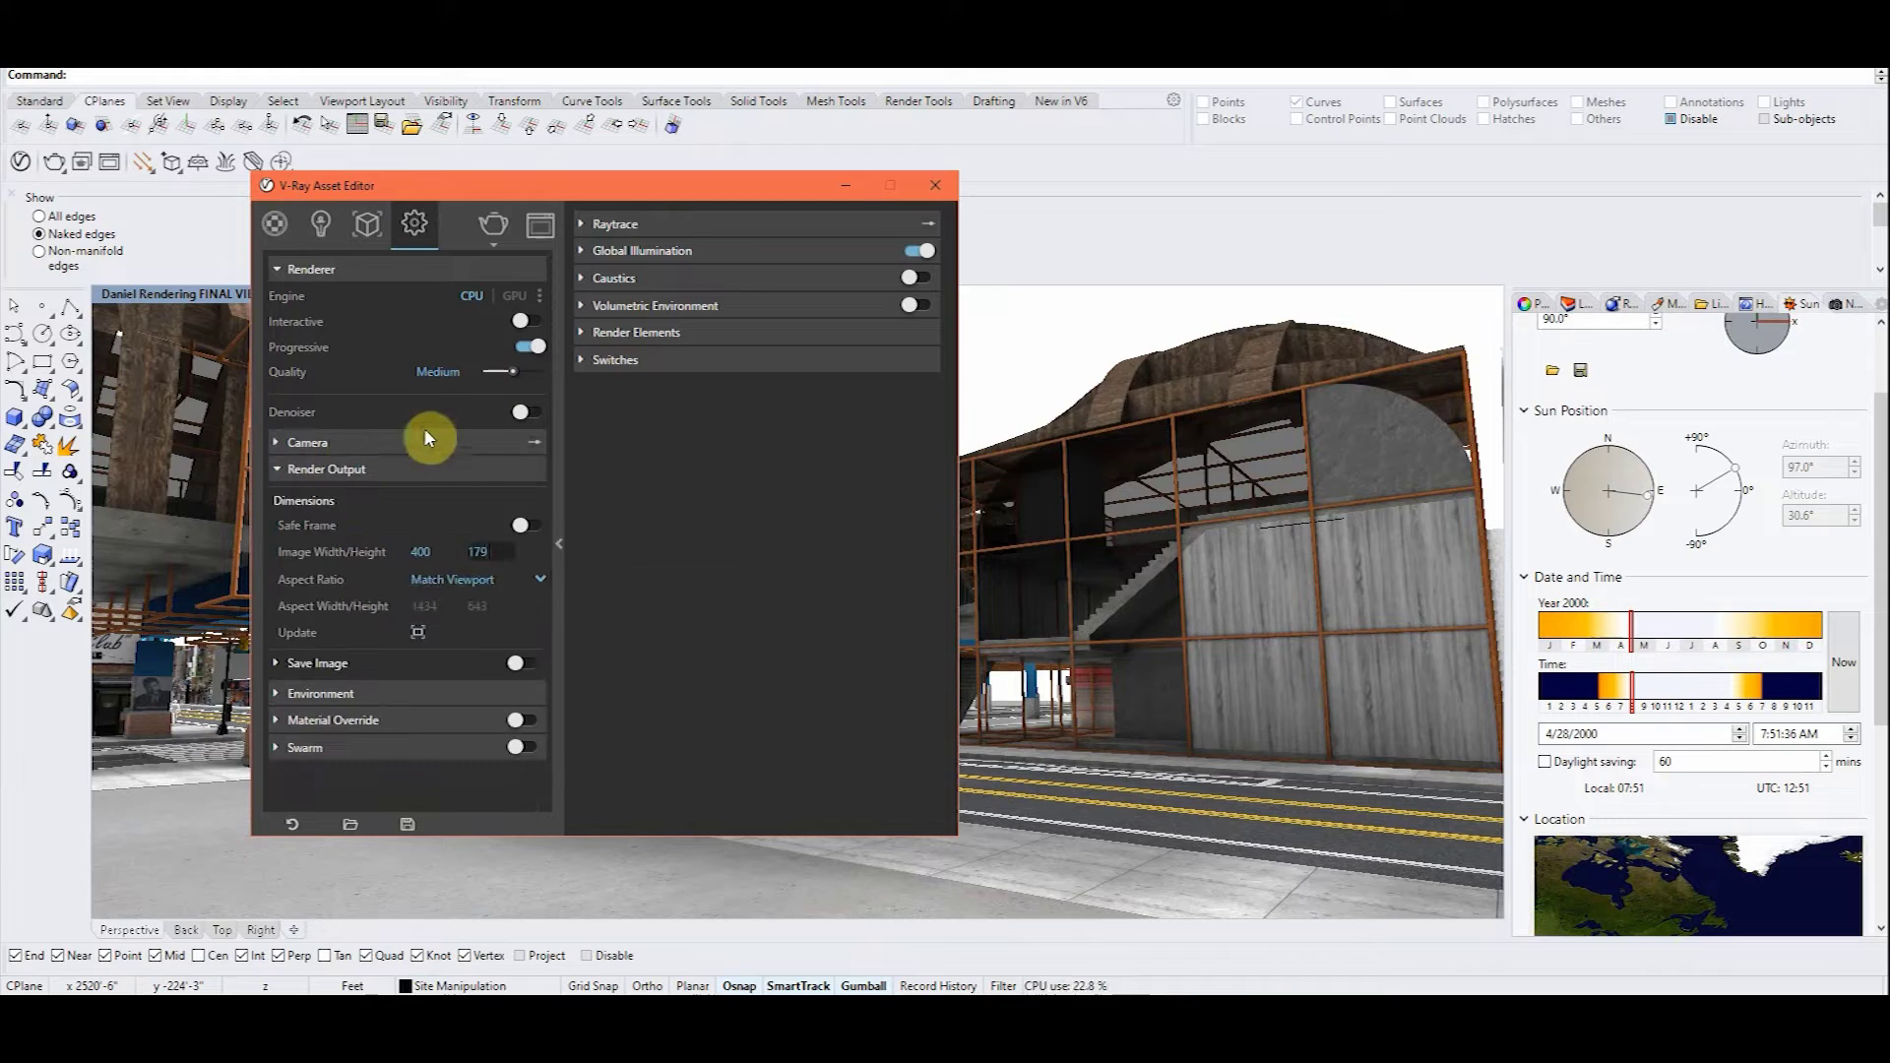
Render the station view with V-Ray and swing the sun azimuth to 245°.
left_click_drag(604, 195, 1033, 190)
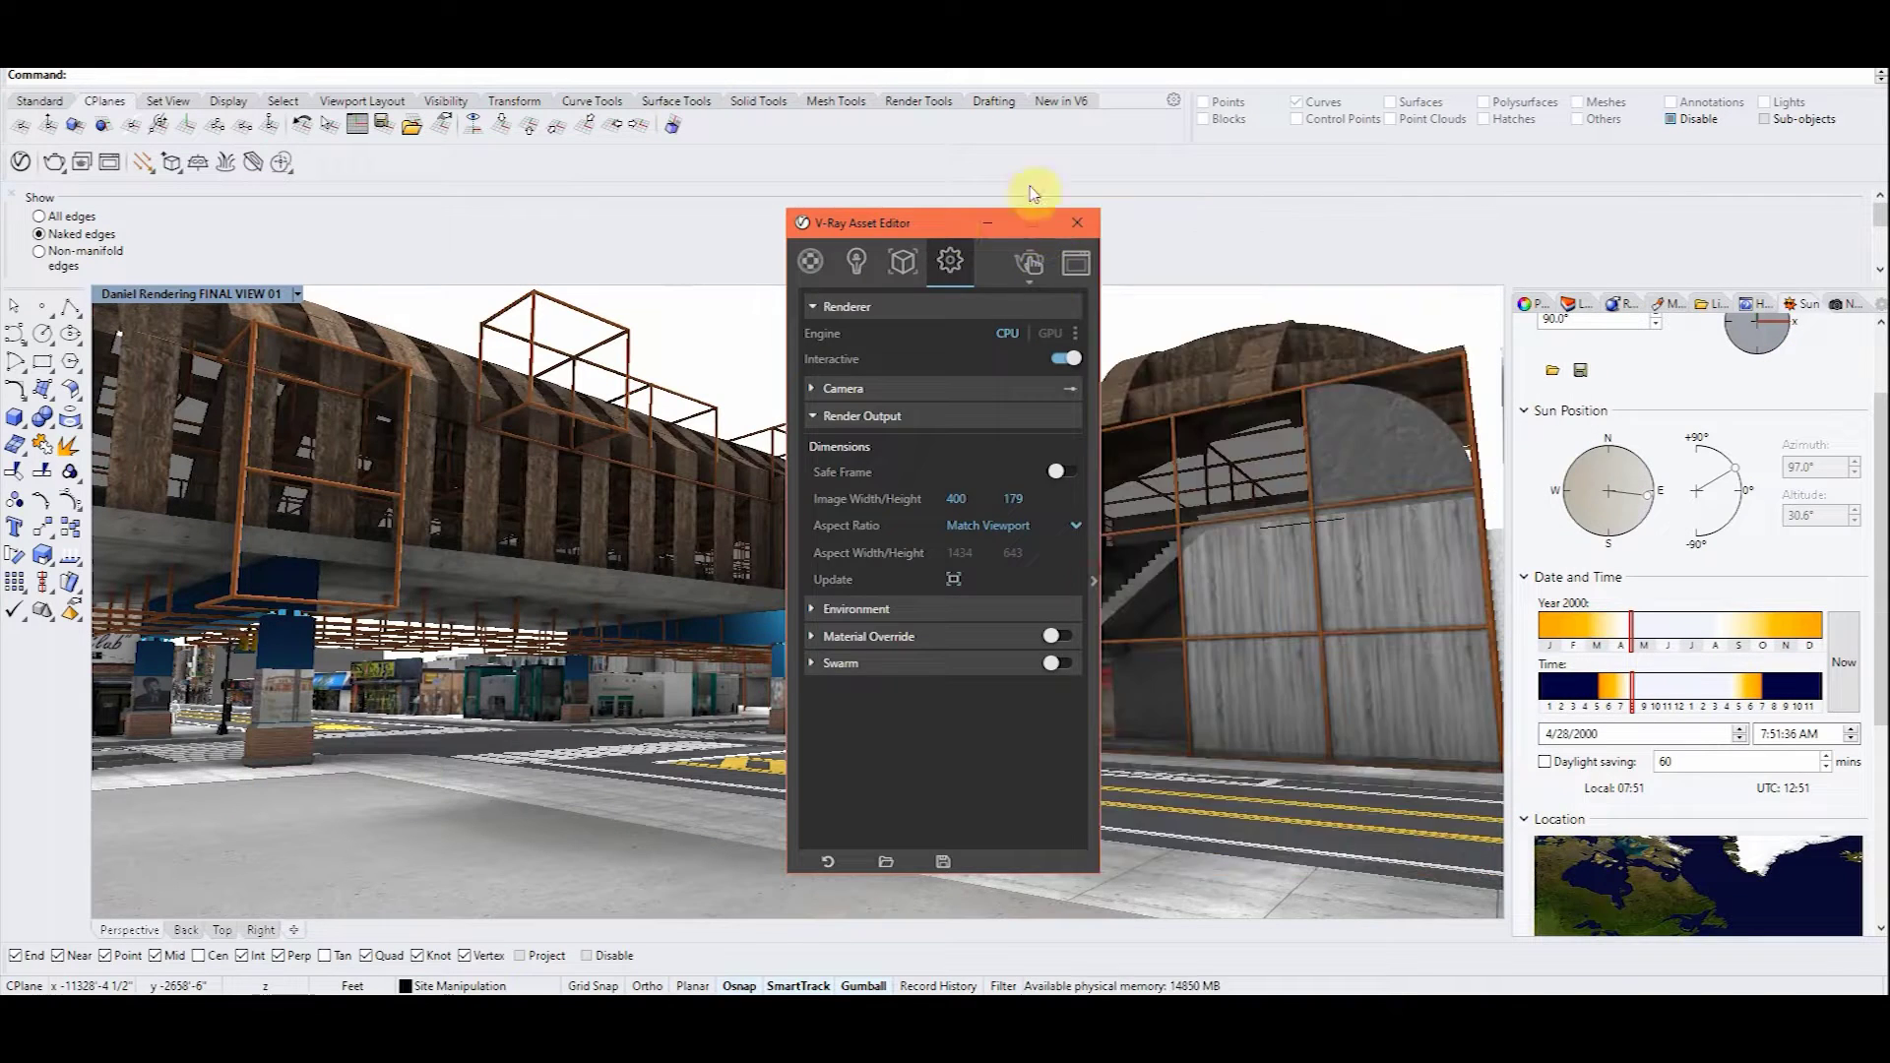
left_click(1415, 271)
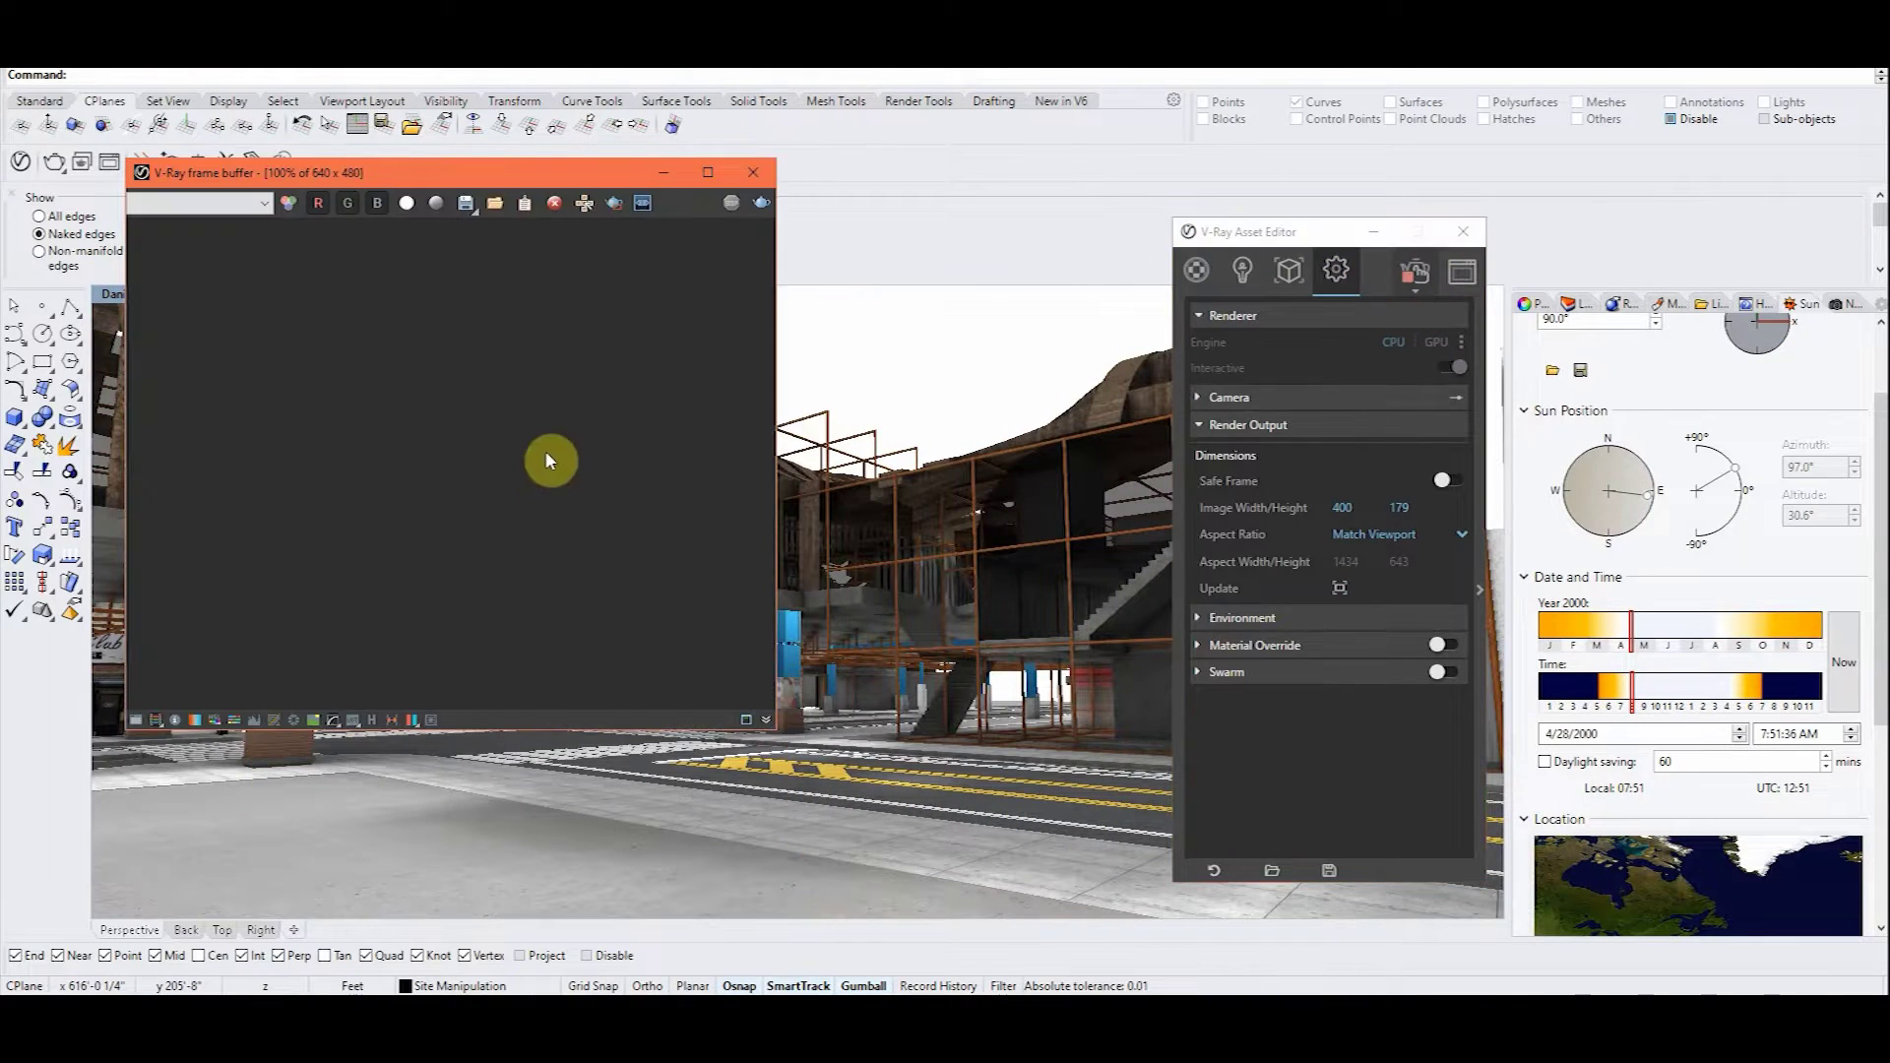
left_click(1629, 505)
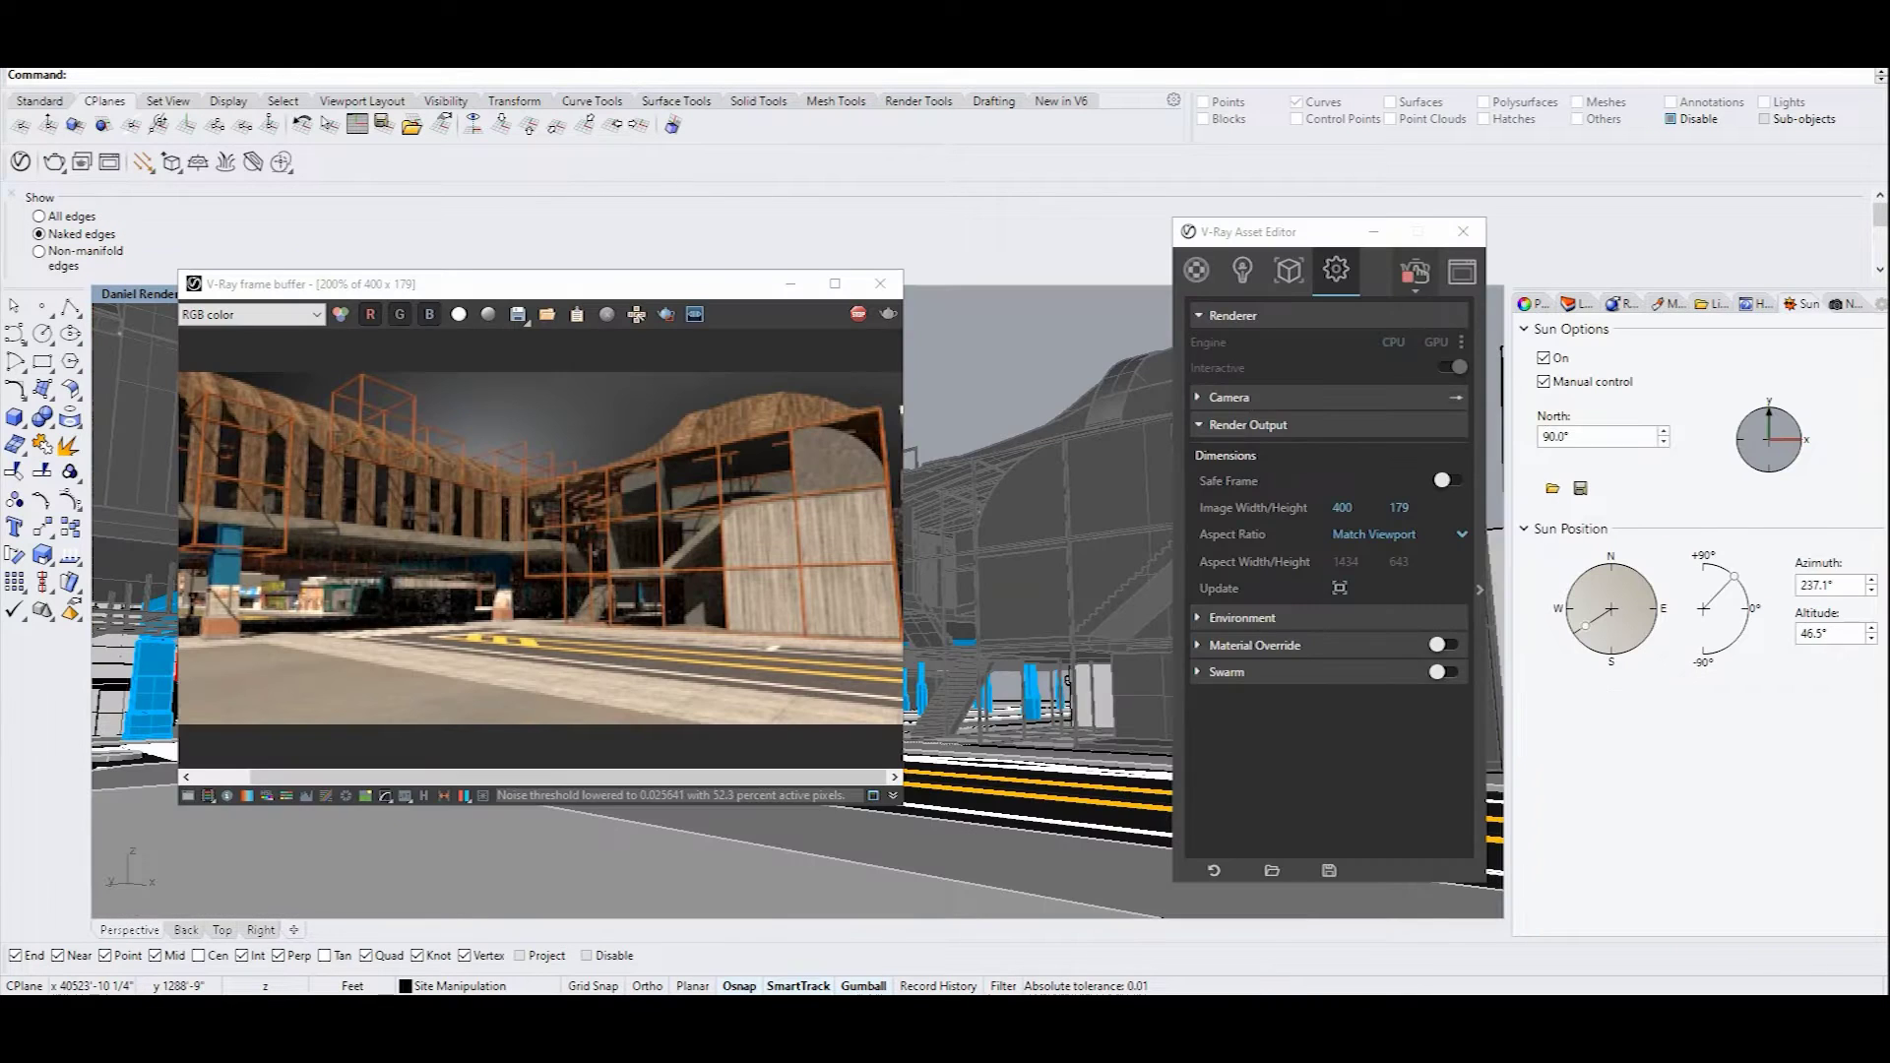
left_click_drag(1586, 624, 1582, 631)
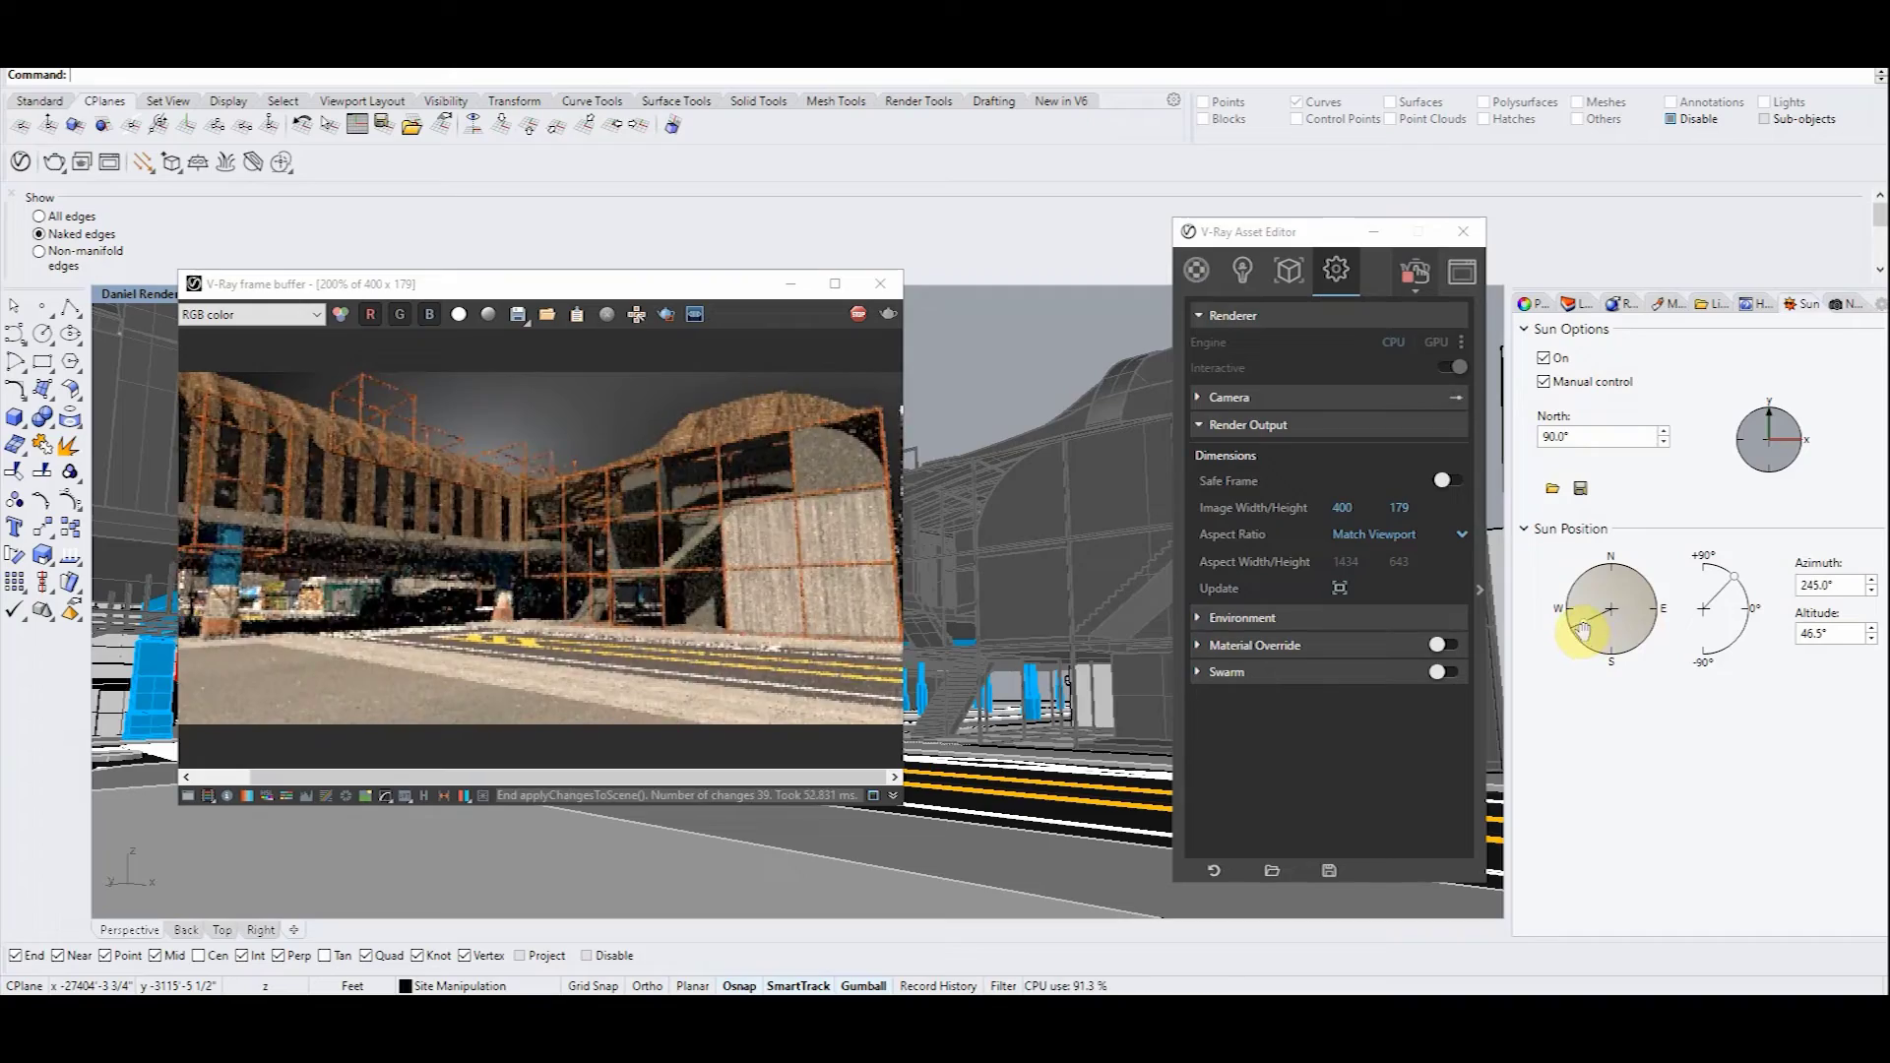
scroll(814, 527, "down", 2)
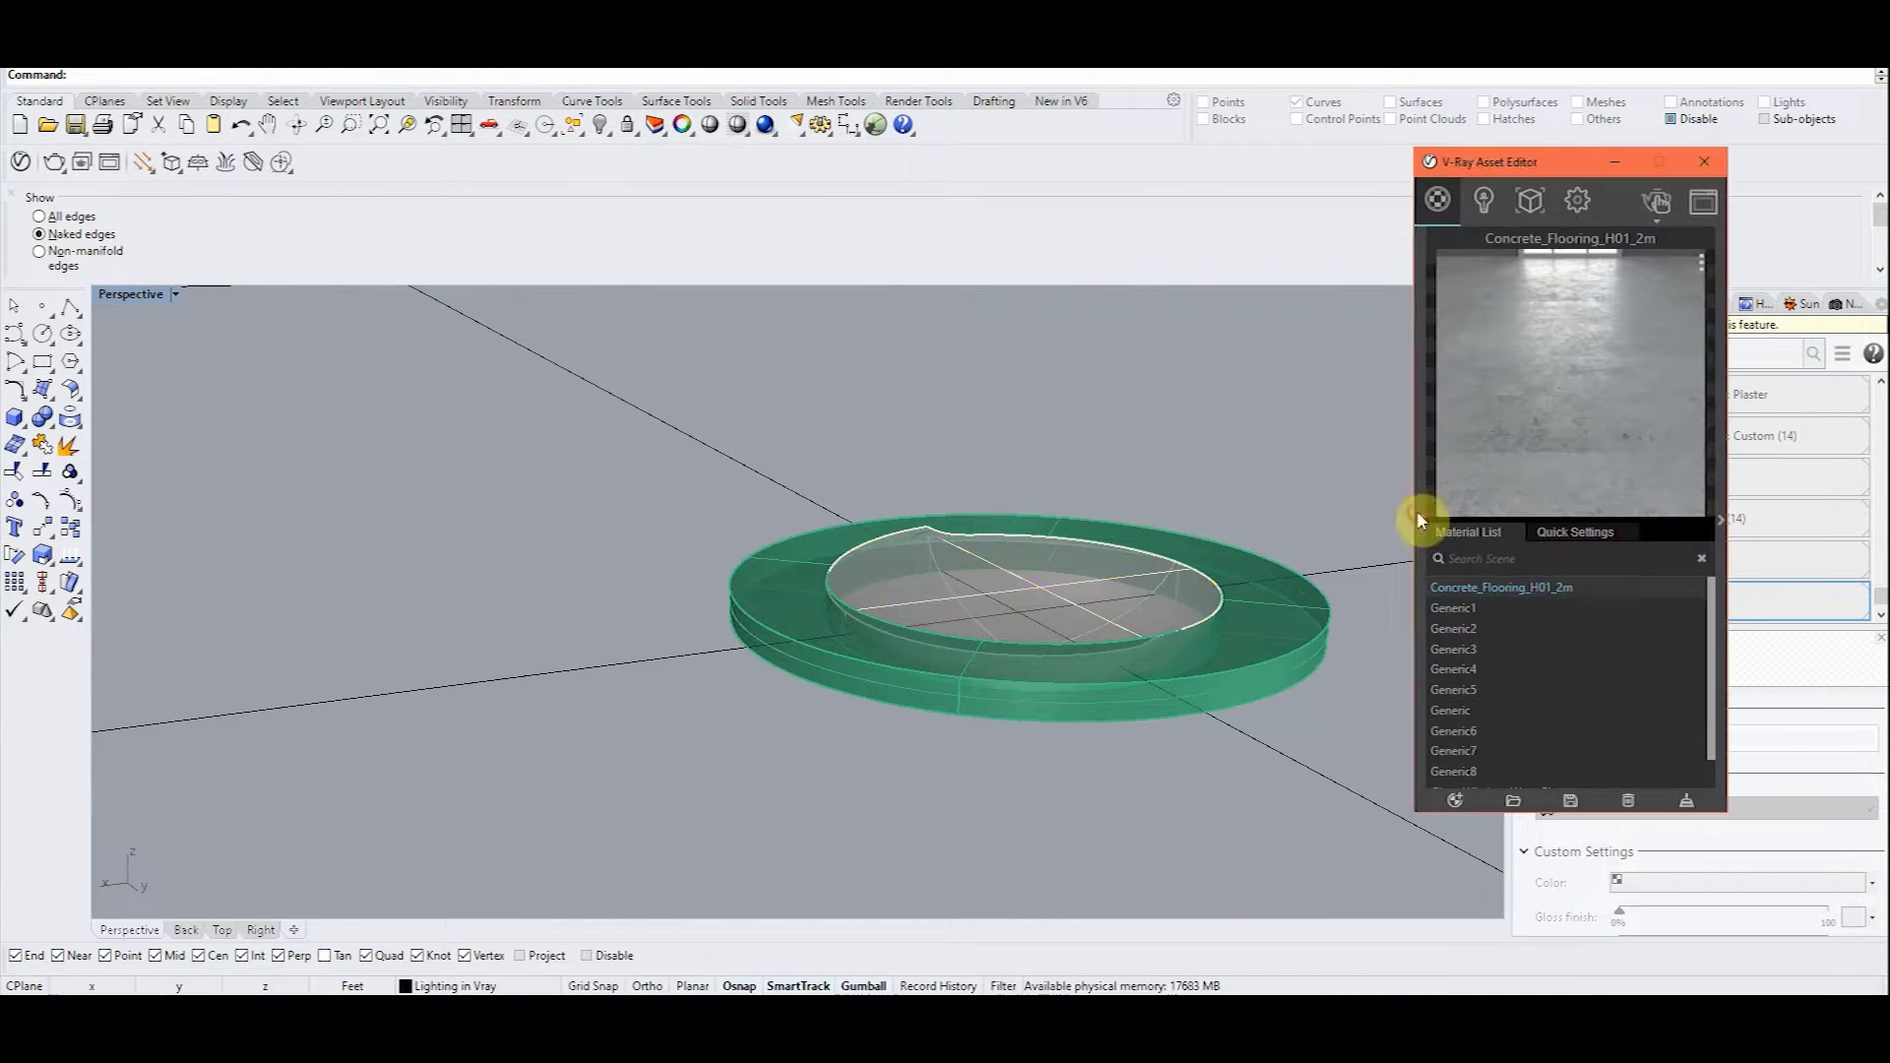
Add the LED_5500k material from the Emissive library category to the scene.
left_click(1415, 514)
scroll(1091, 295, "up", 3)
left_click(1083, 335)
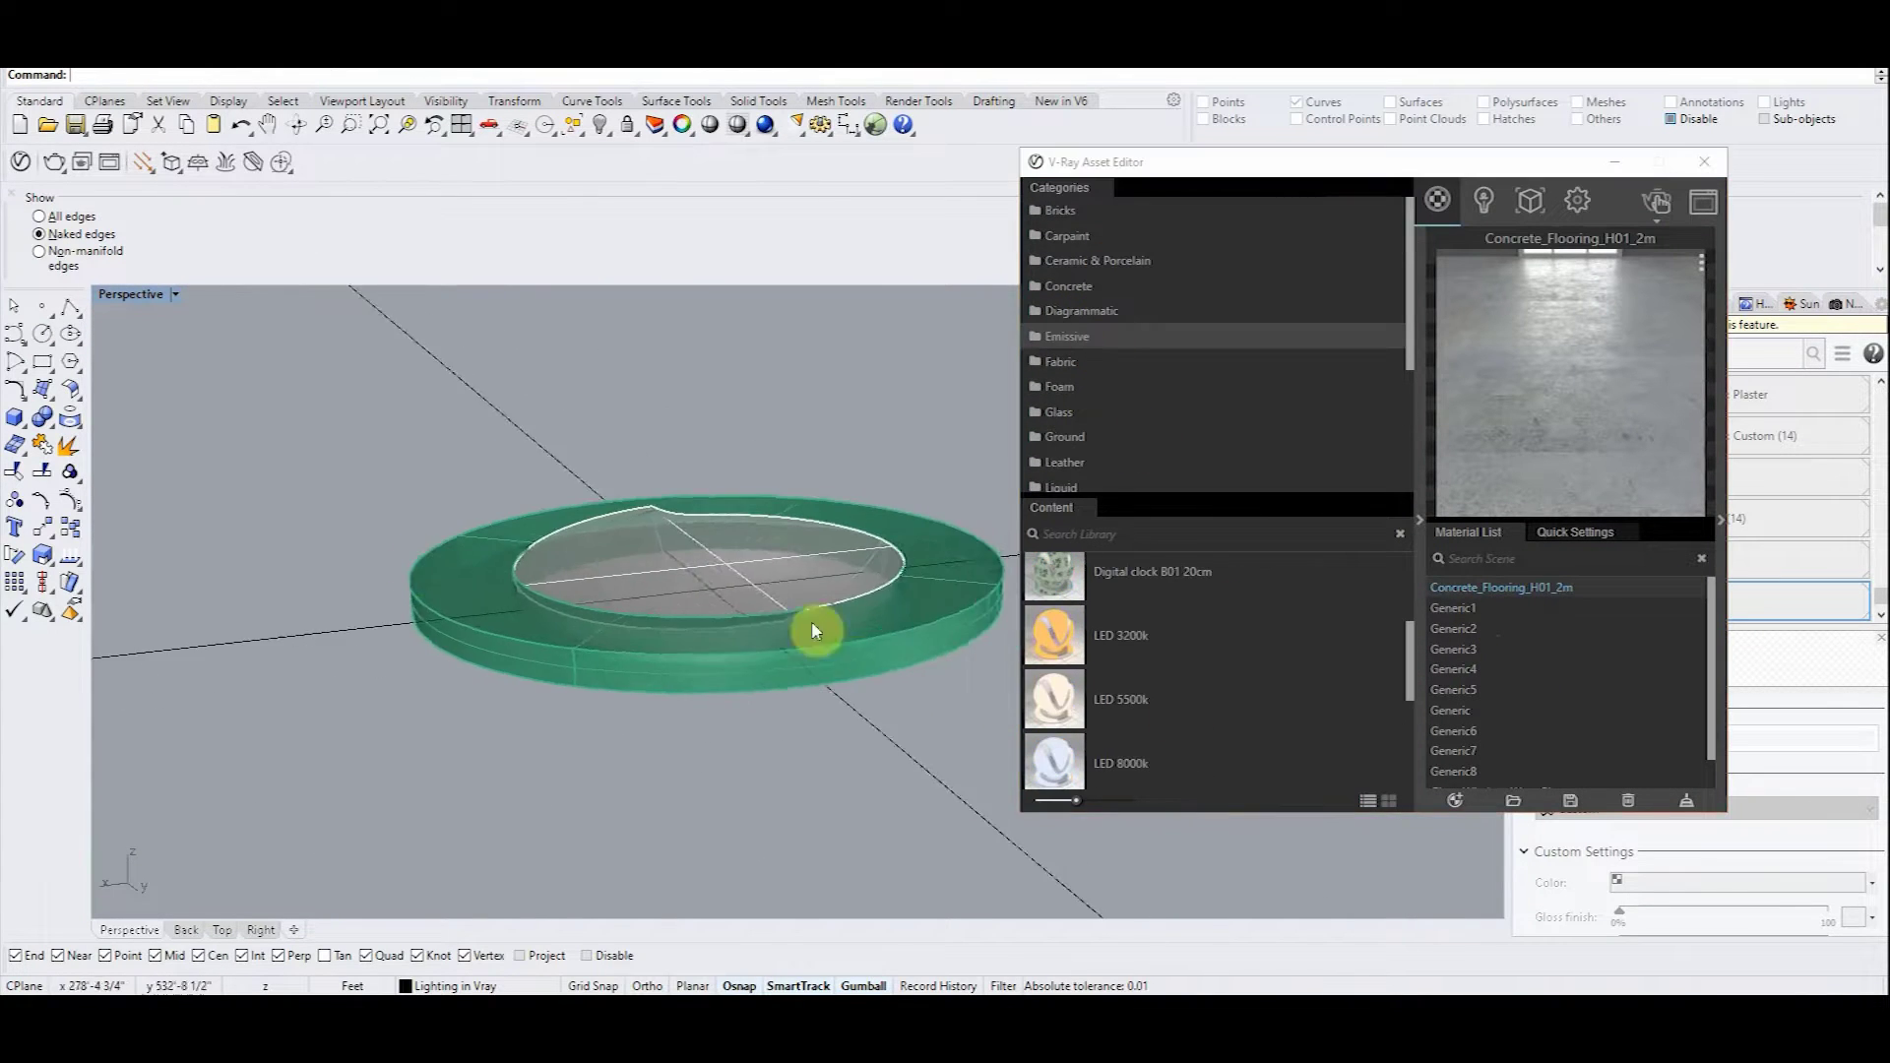
scroll(1159, 679, "down", 3)
left_click_drag(1126, 666, 1531, 717)
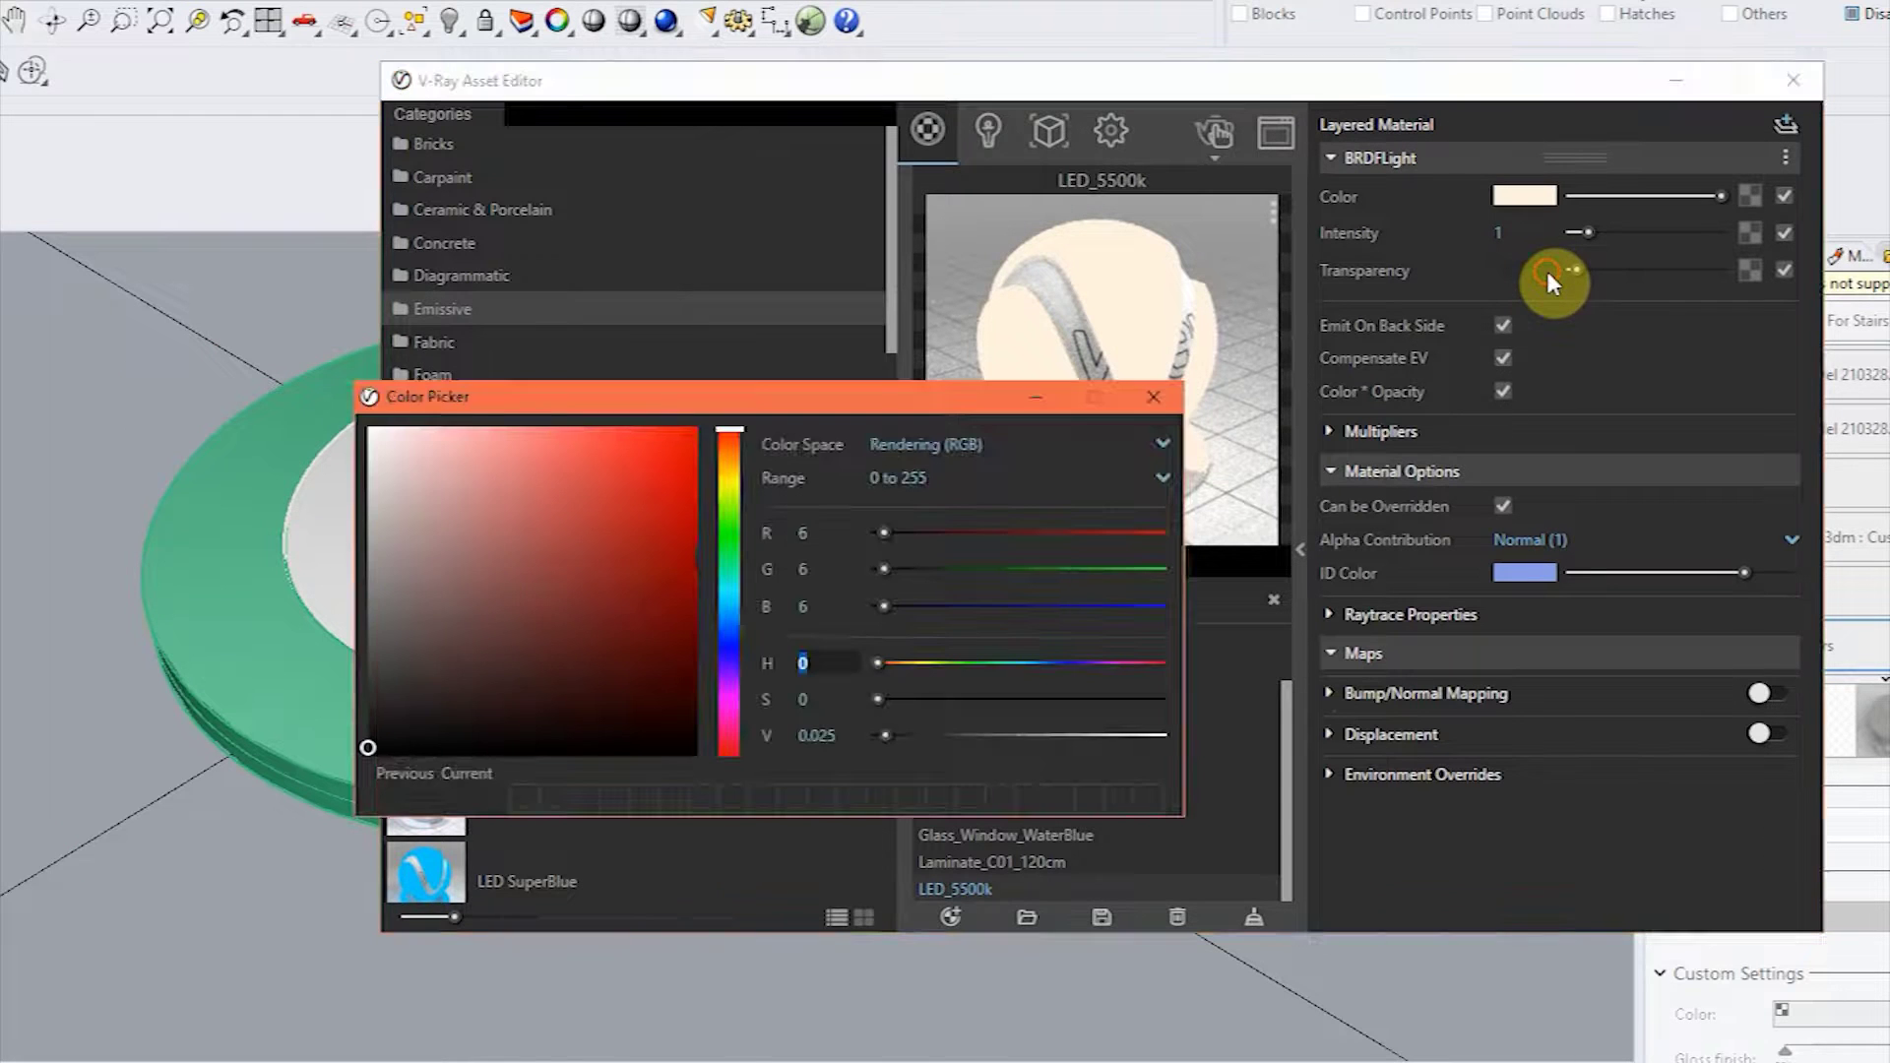
Set the LED material's transparency colour to black (0, 0, 0).
left_click_drag(1551, 276, 1614, 290)
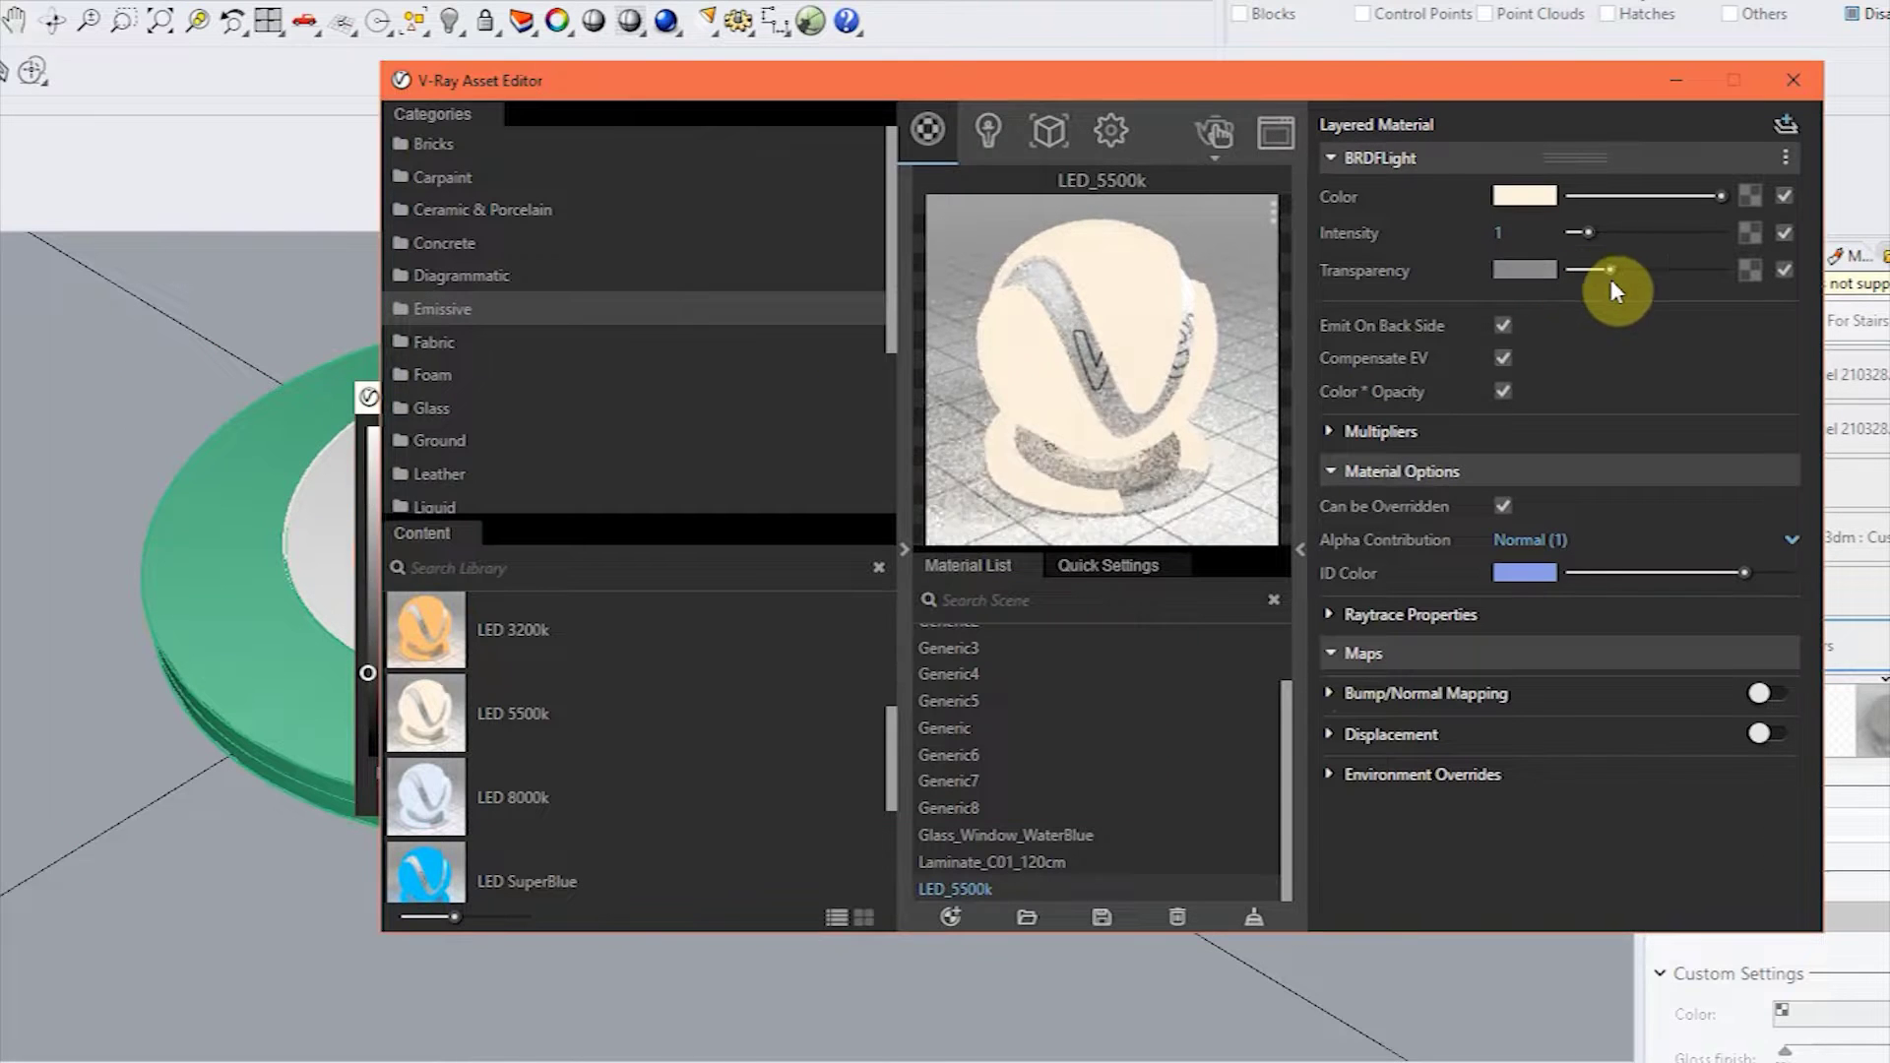
left_click(1523, 268)
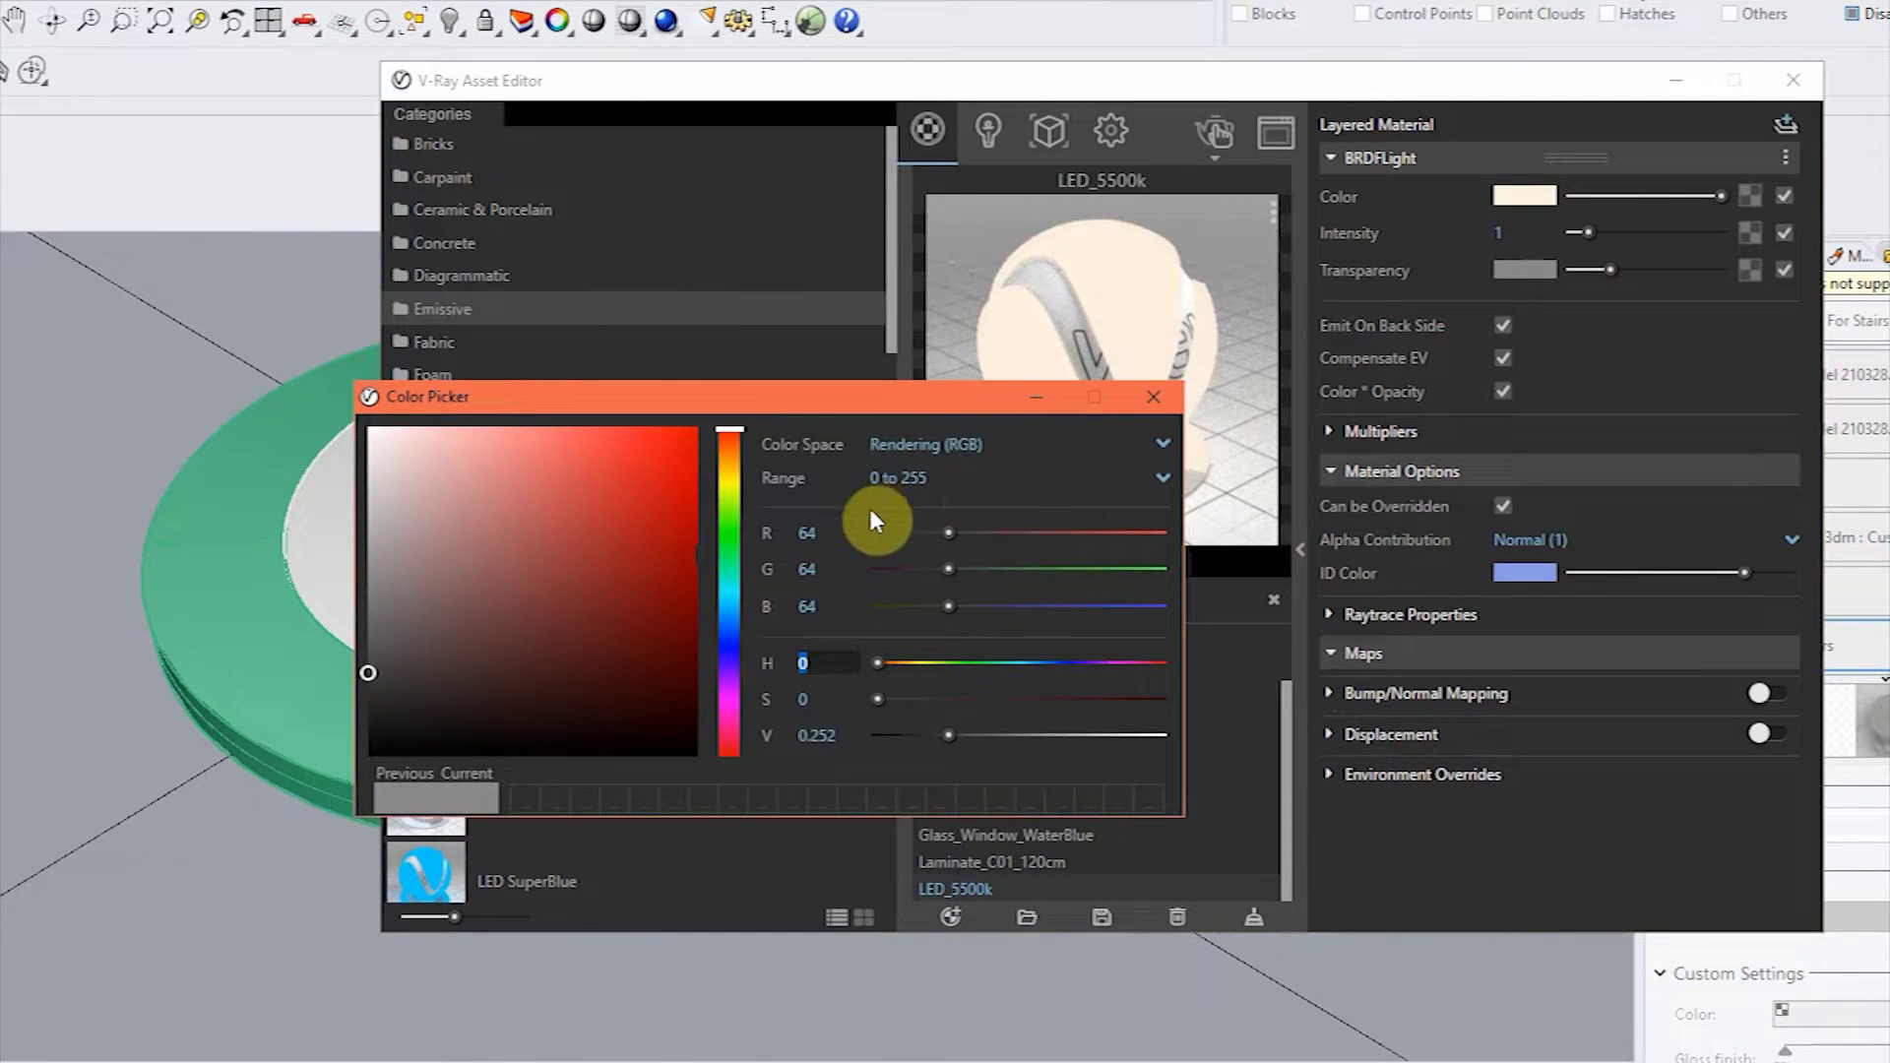
type("0")
key("Tab")
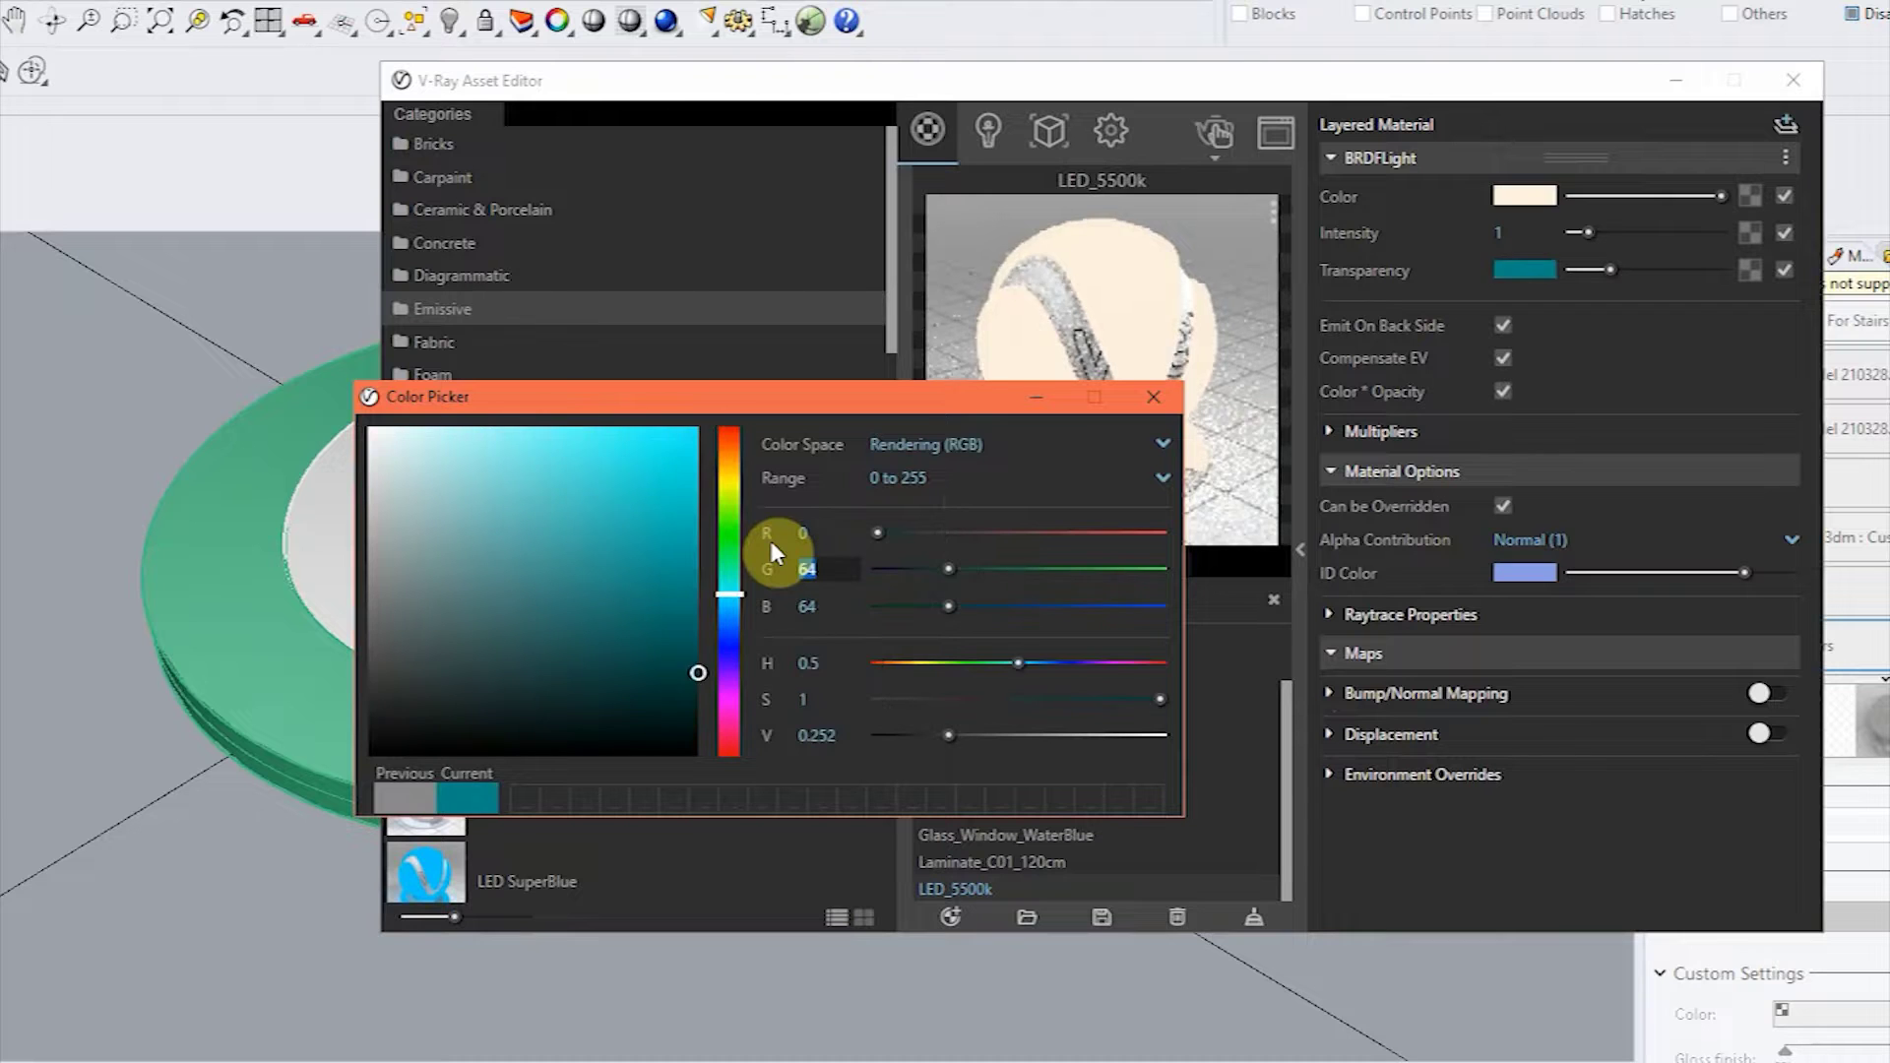
type("0")
key("Tab")
type("0")
key("Return")
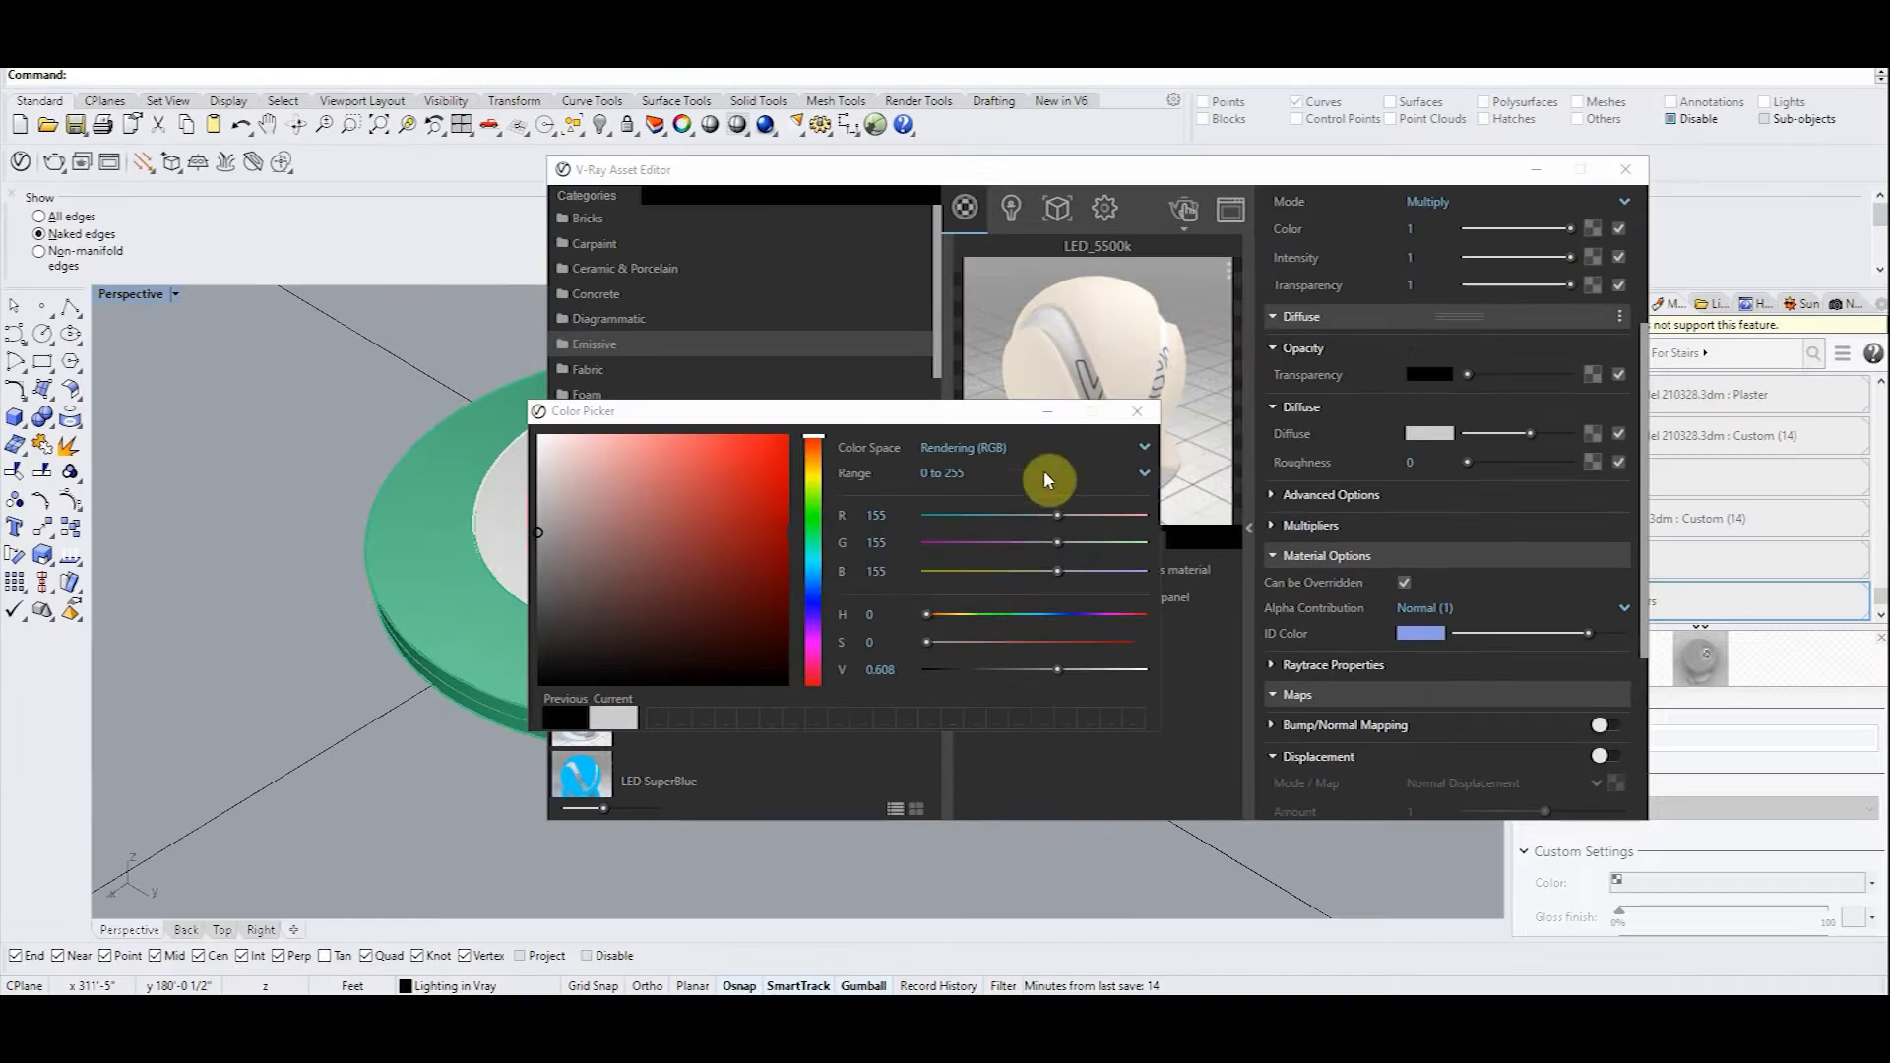
left_click(906, 563)
left_click(1137, 411)
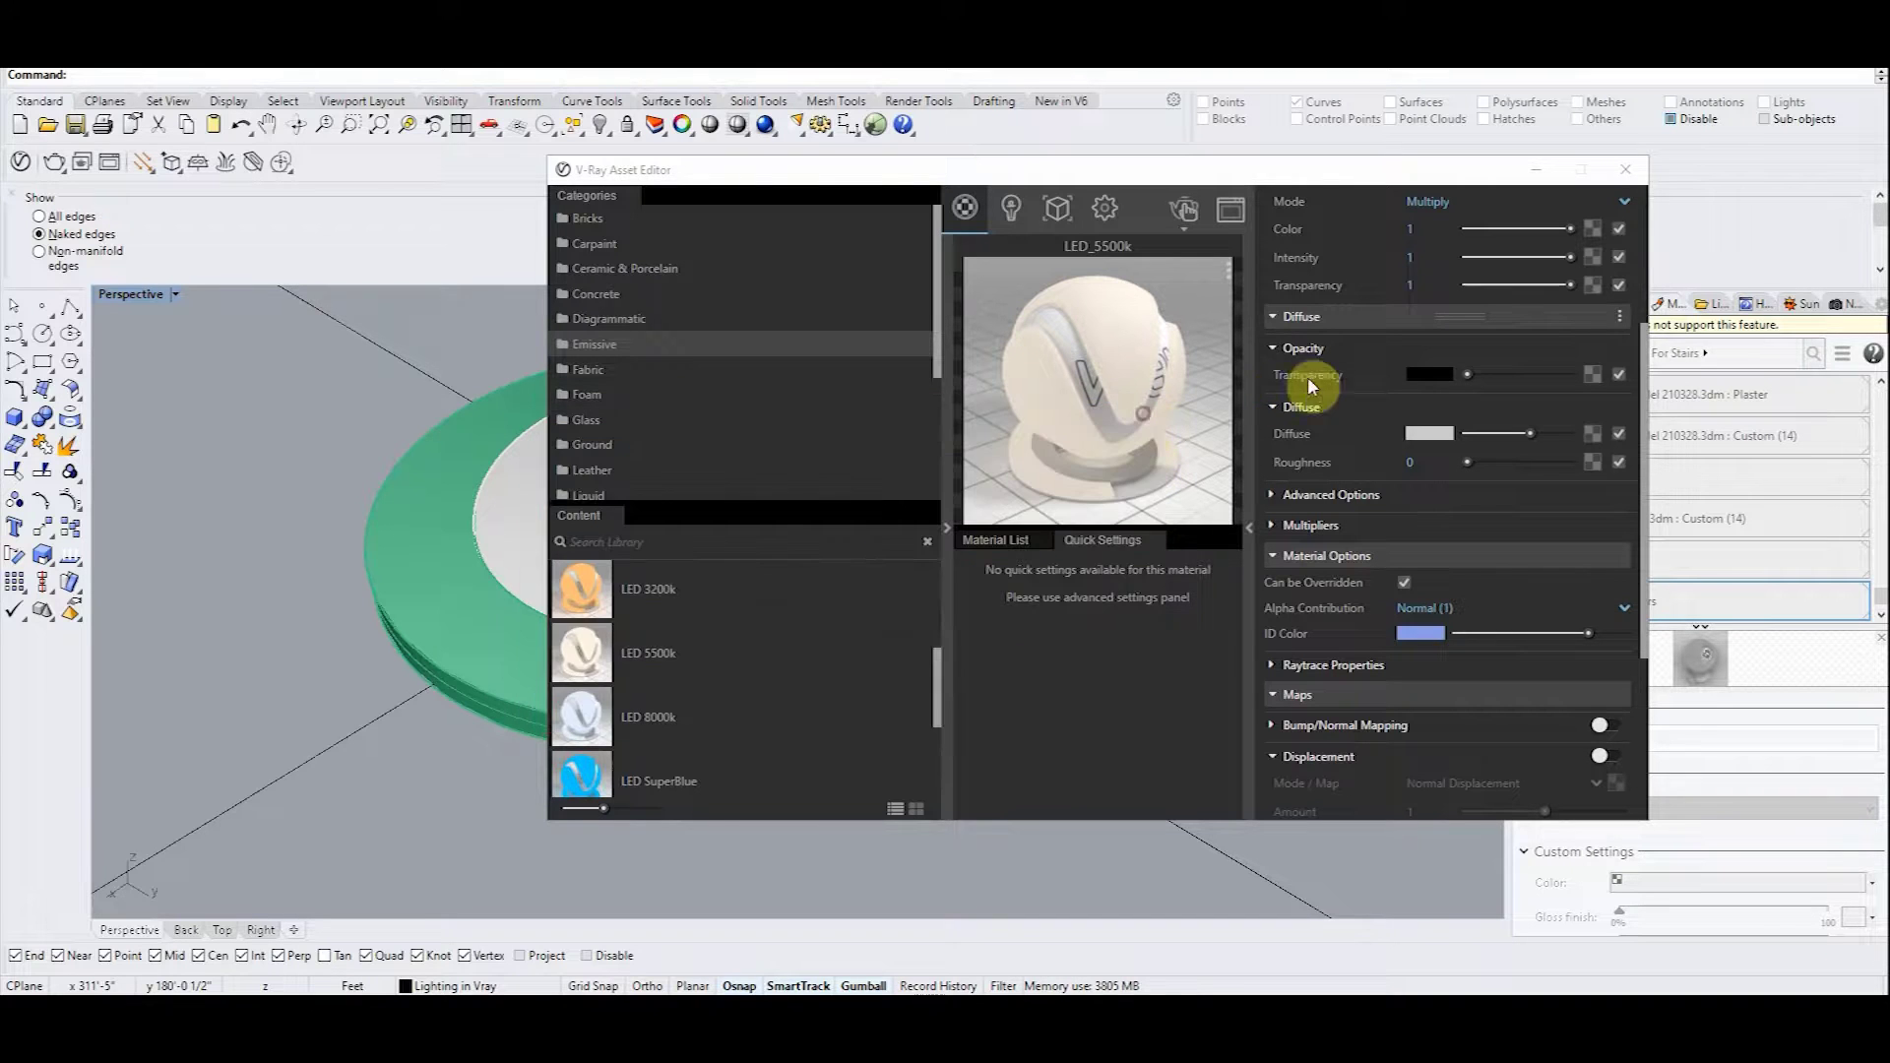
left_click(1427, 375)
left_click(1138, 411)
Give it a light grey 155 diffuse colour and a light intensity of 100.
left_click(1428, 433)
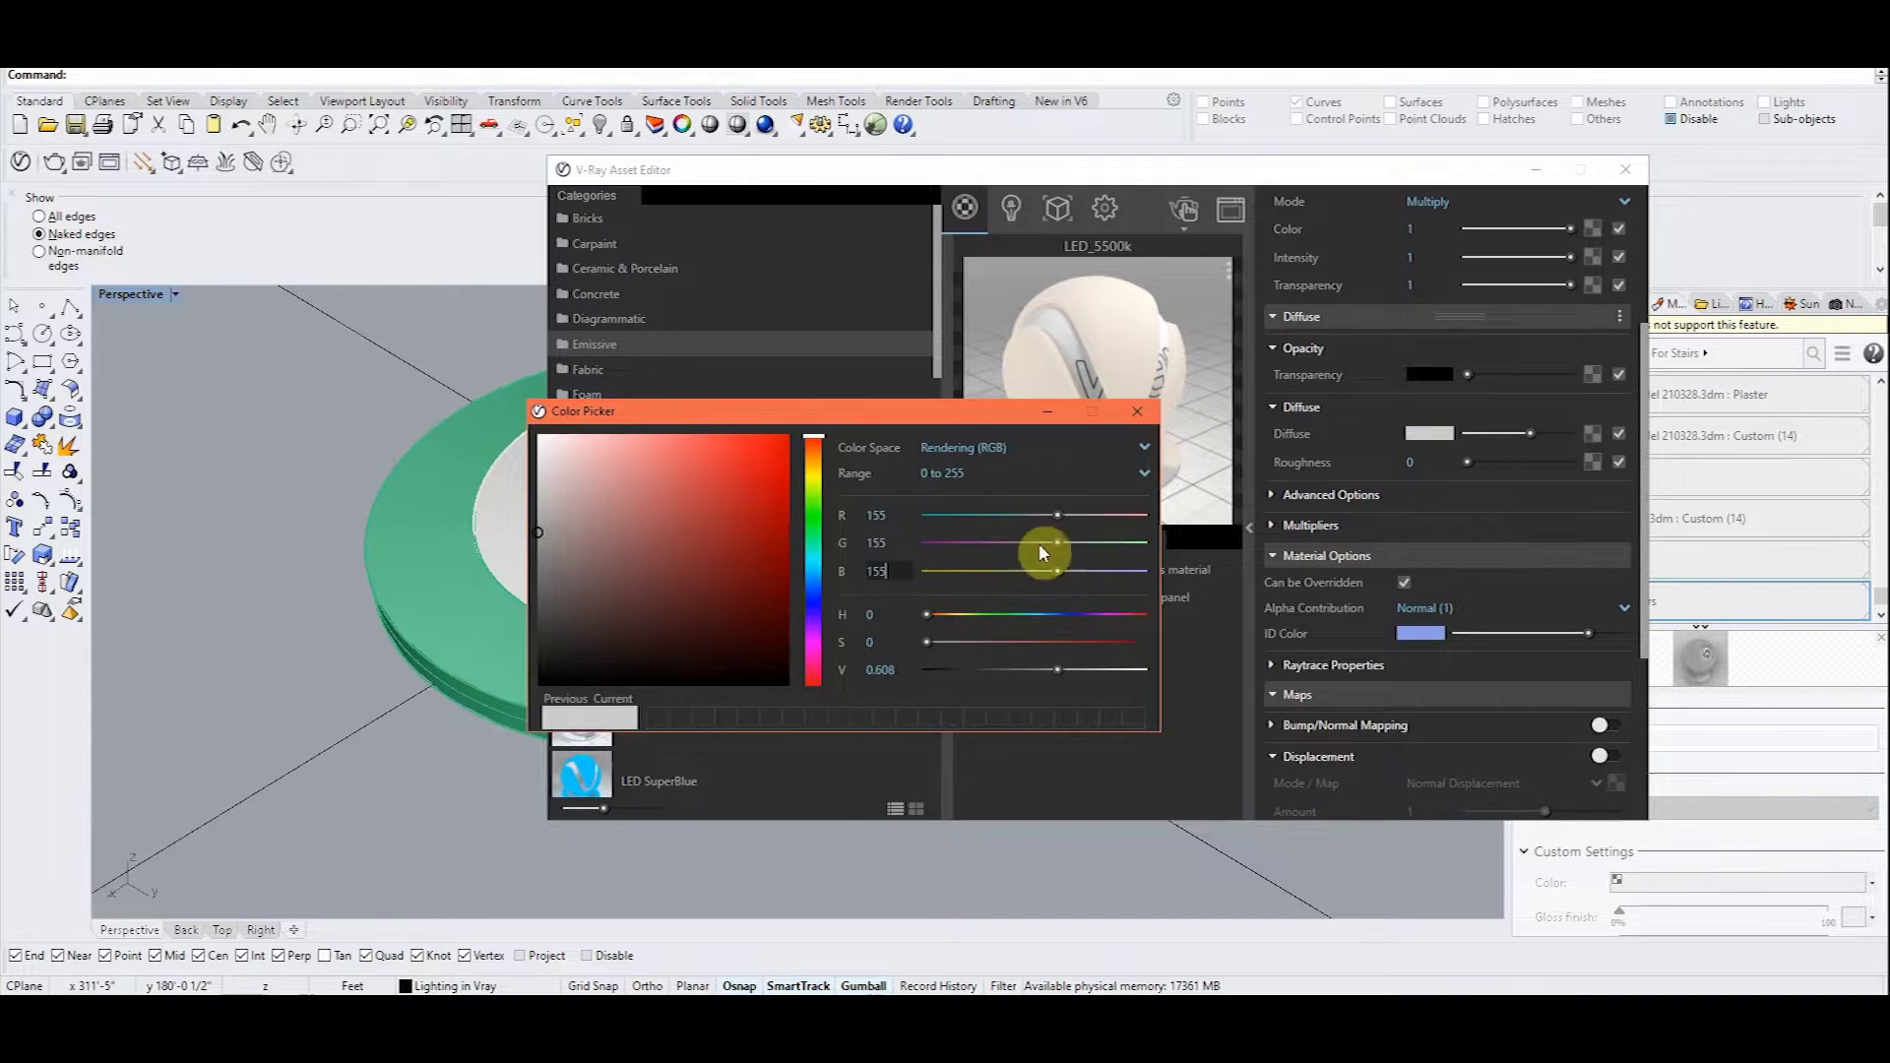
left_click(1138, 421)
left_click(1428, 433)
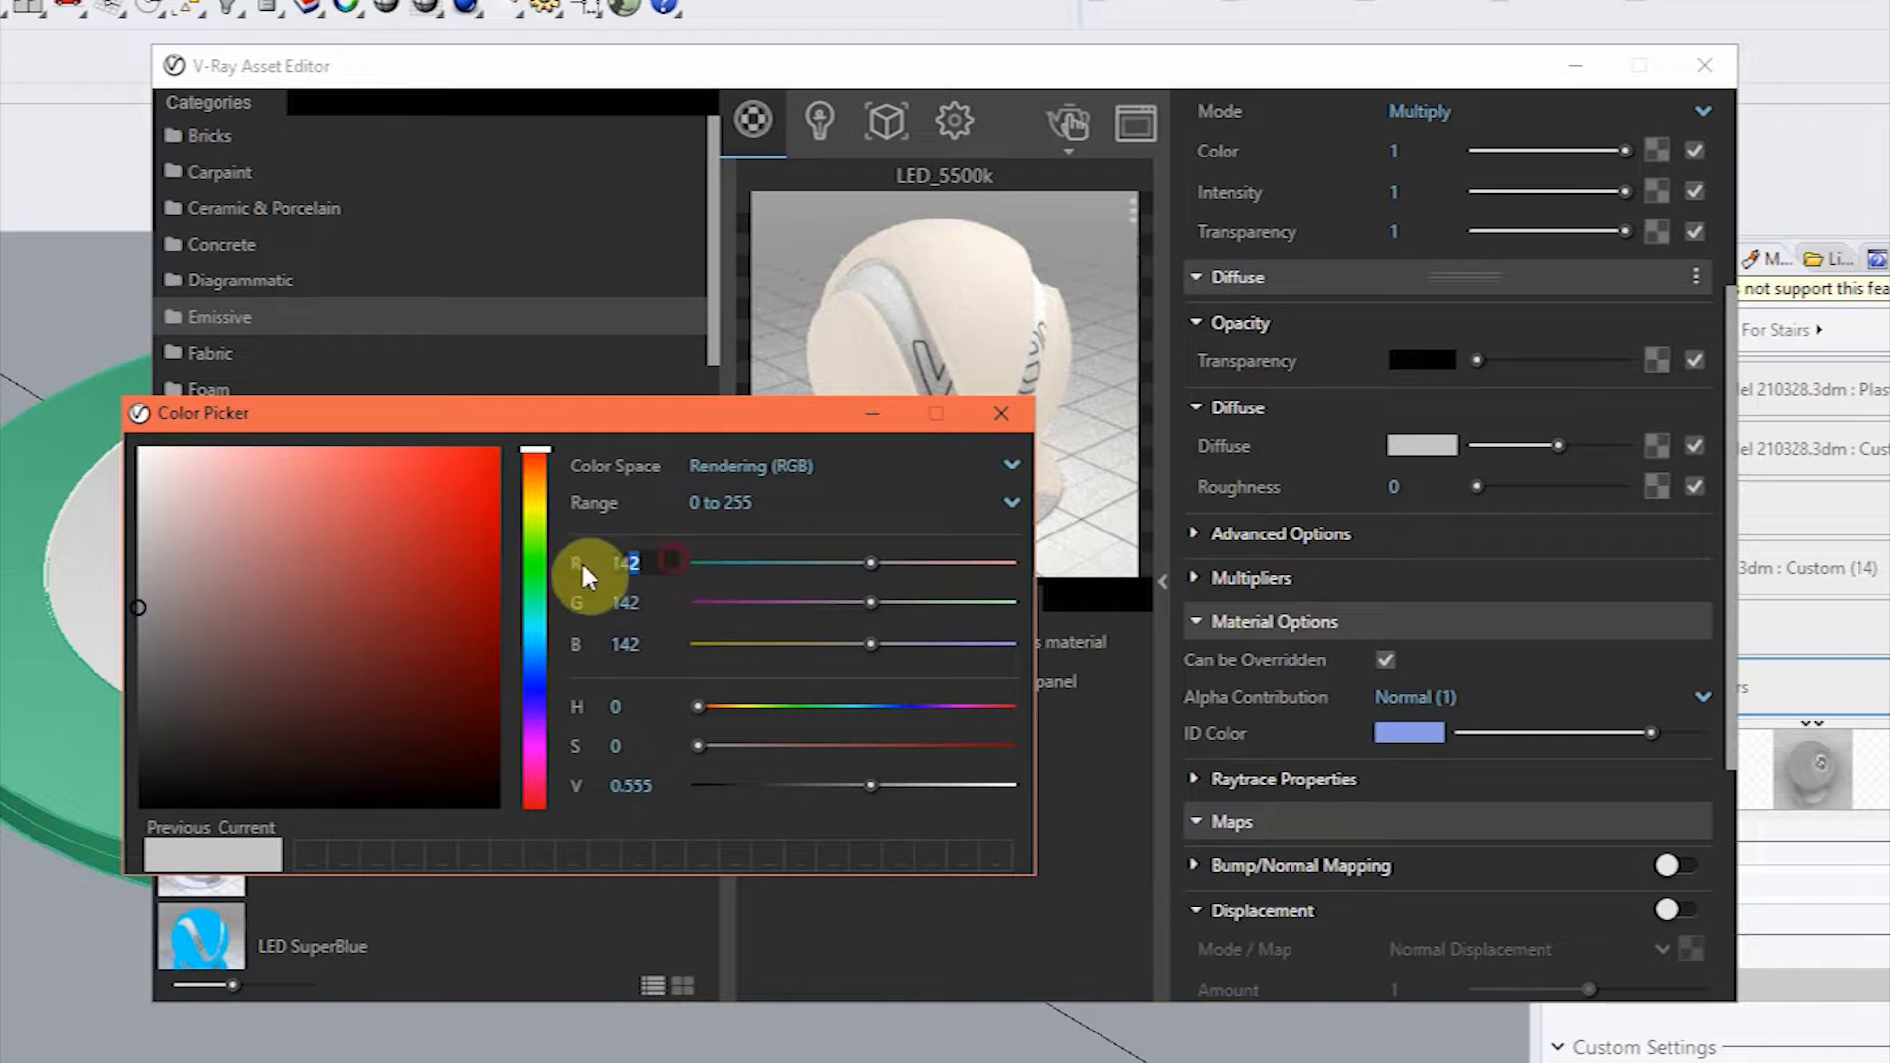
type("15")
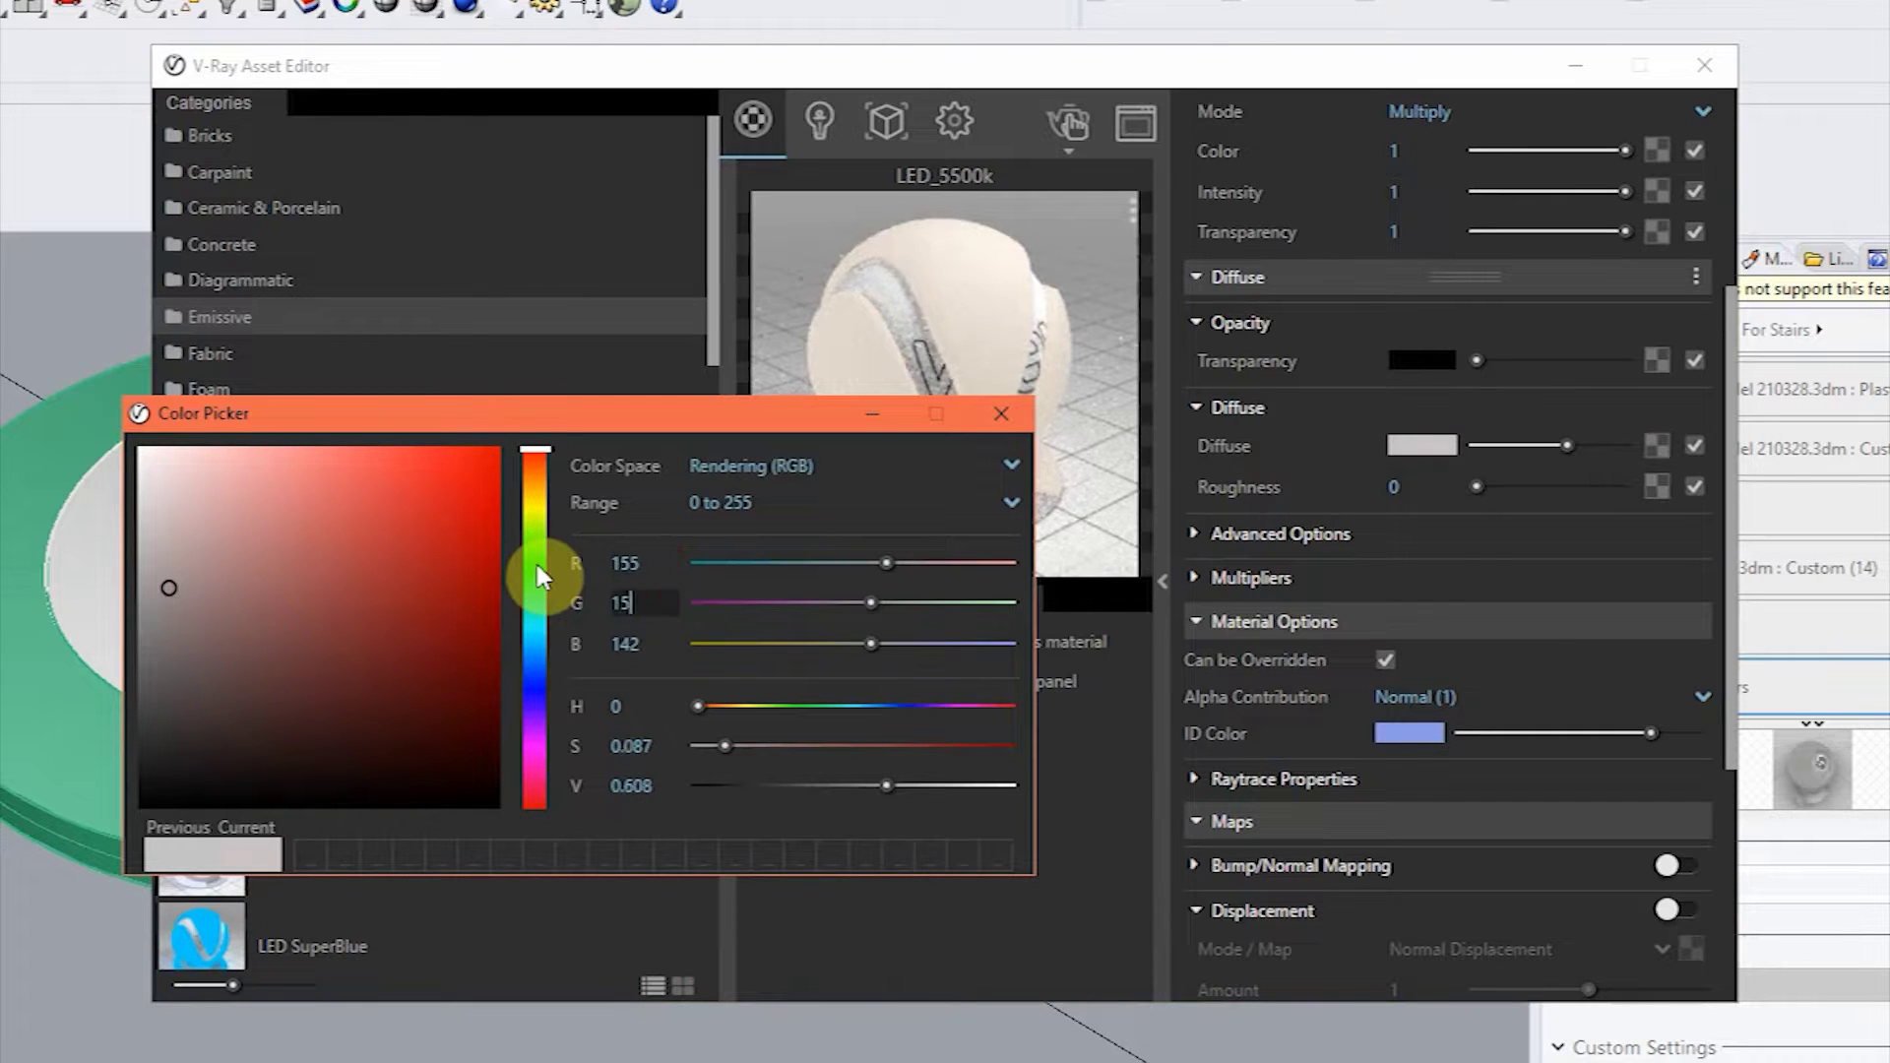
type("5")
key("Tab")
left_click(1001, 413)
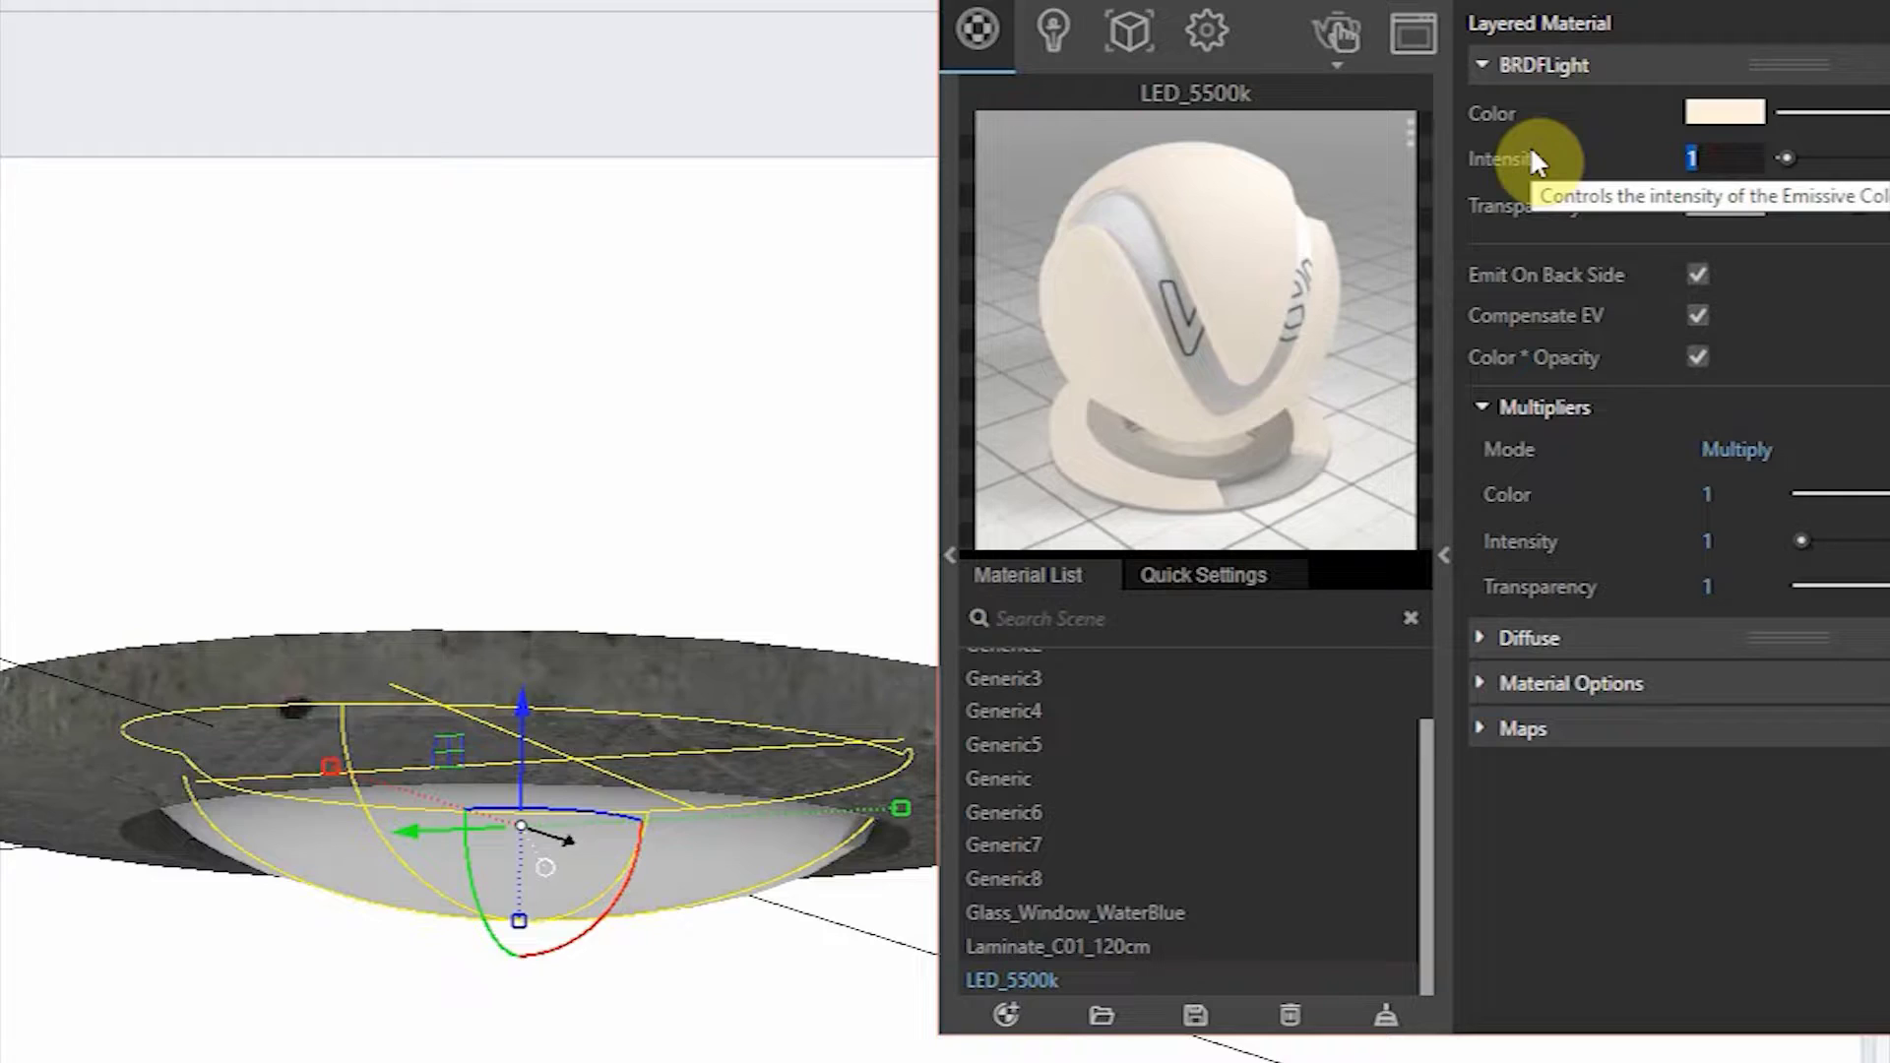
type("100")
key("Return")
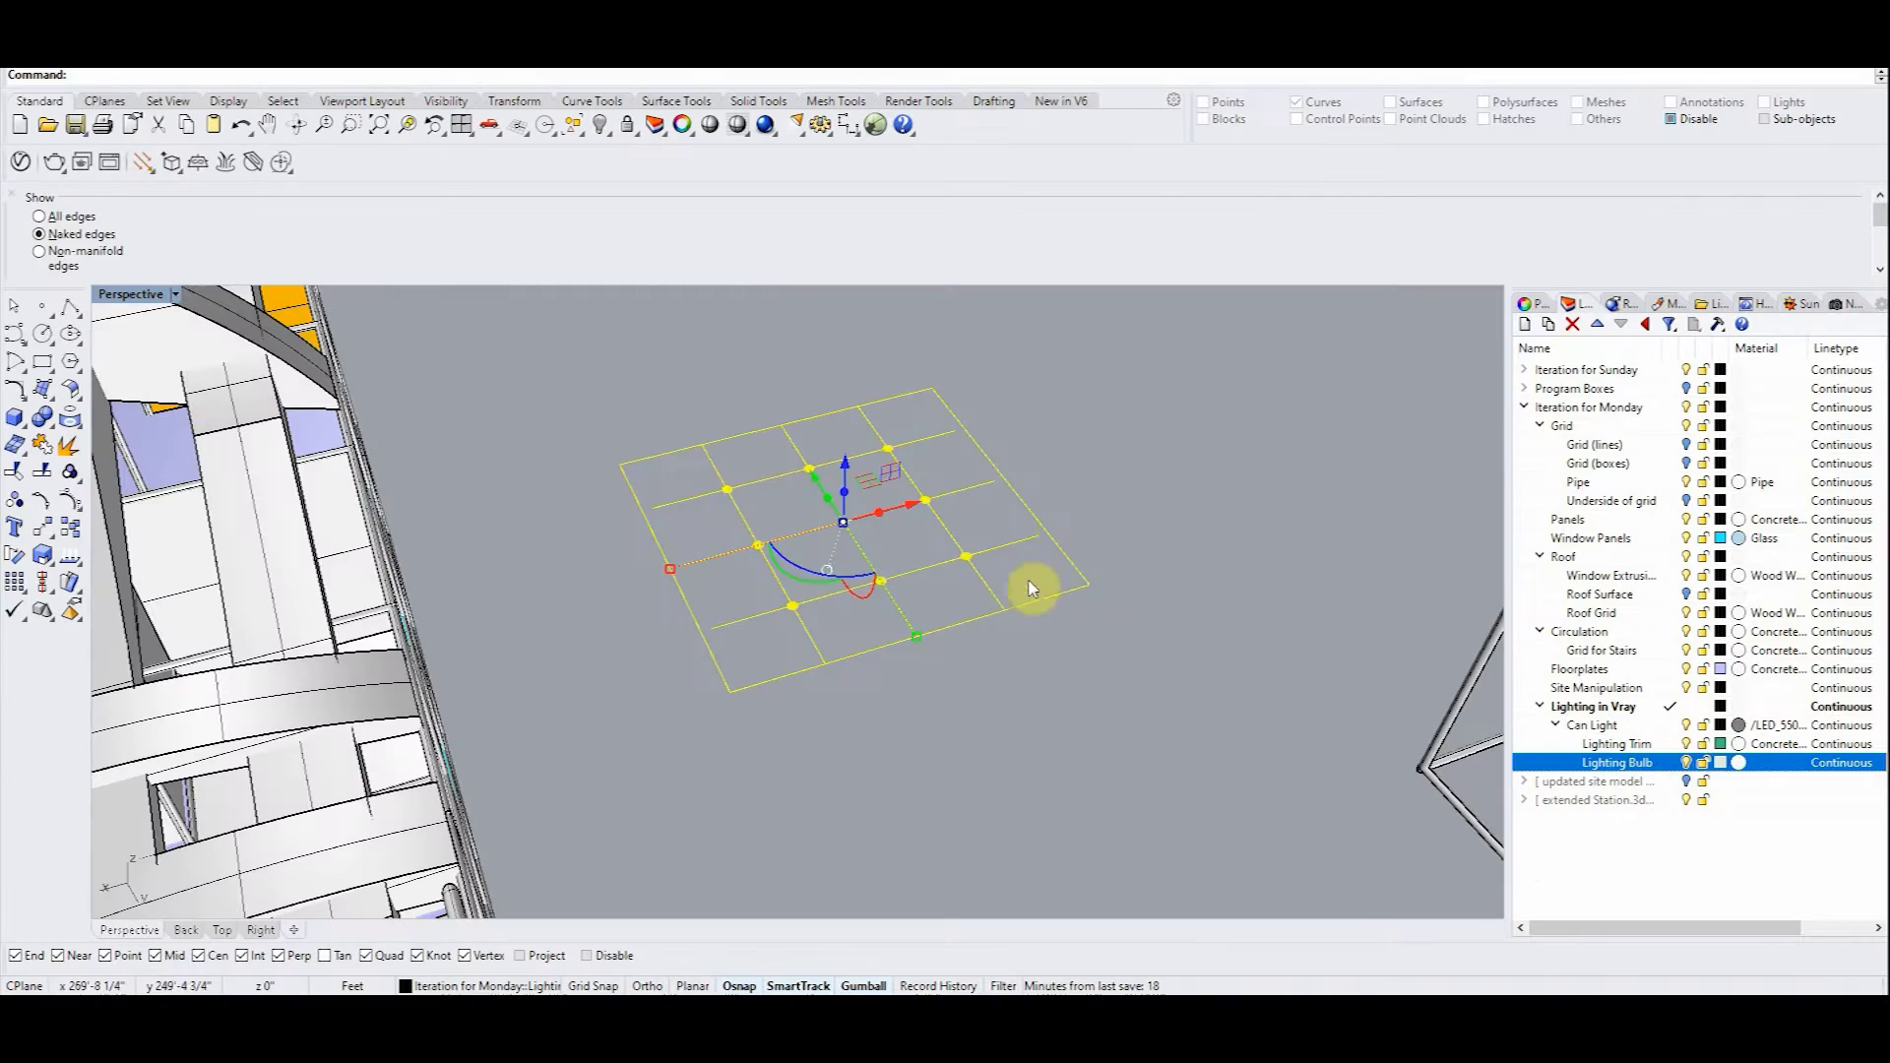
Place a V-Ray Spot Light over the ceiling grid, fixing its cone base and size.
key("Escape")
left_click_drag(571, 733, 571, 734)
left_click(1002, 575)
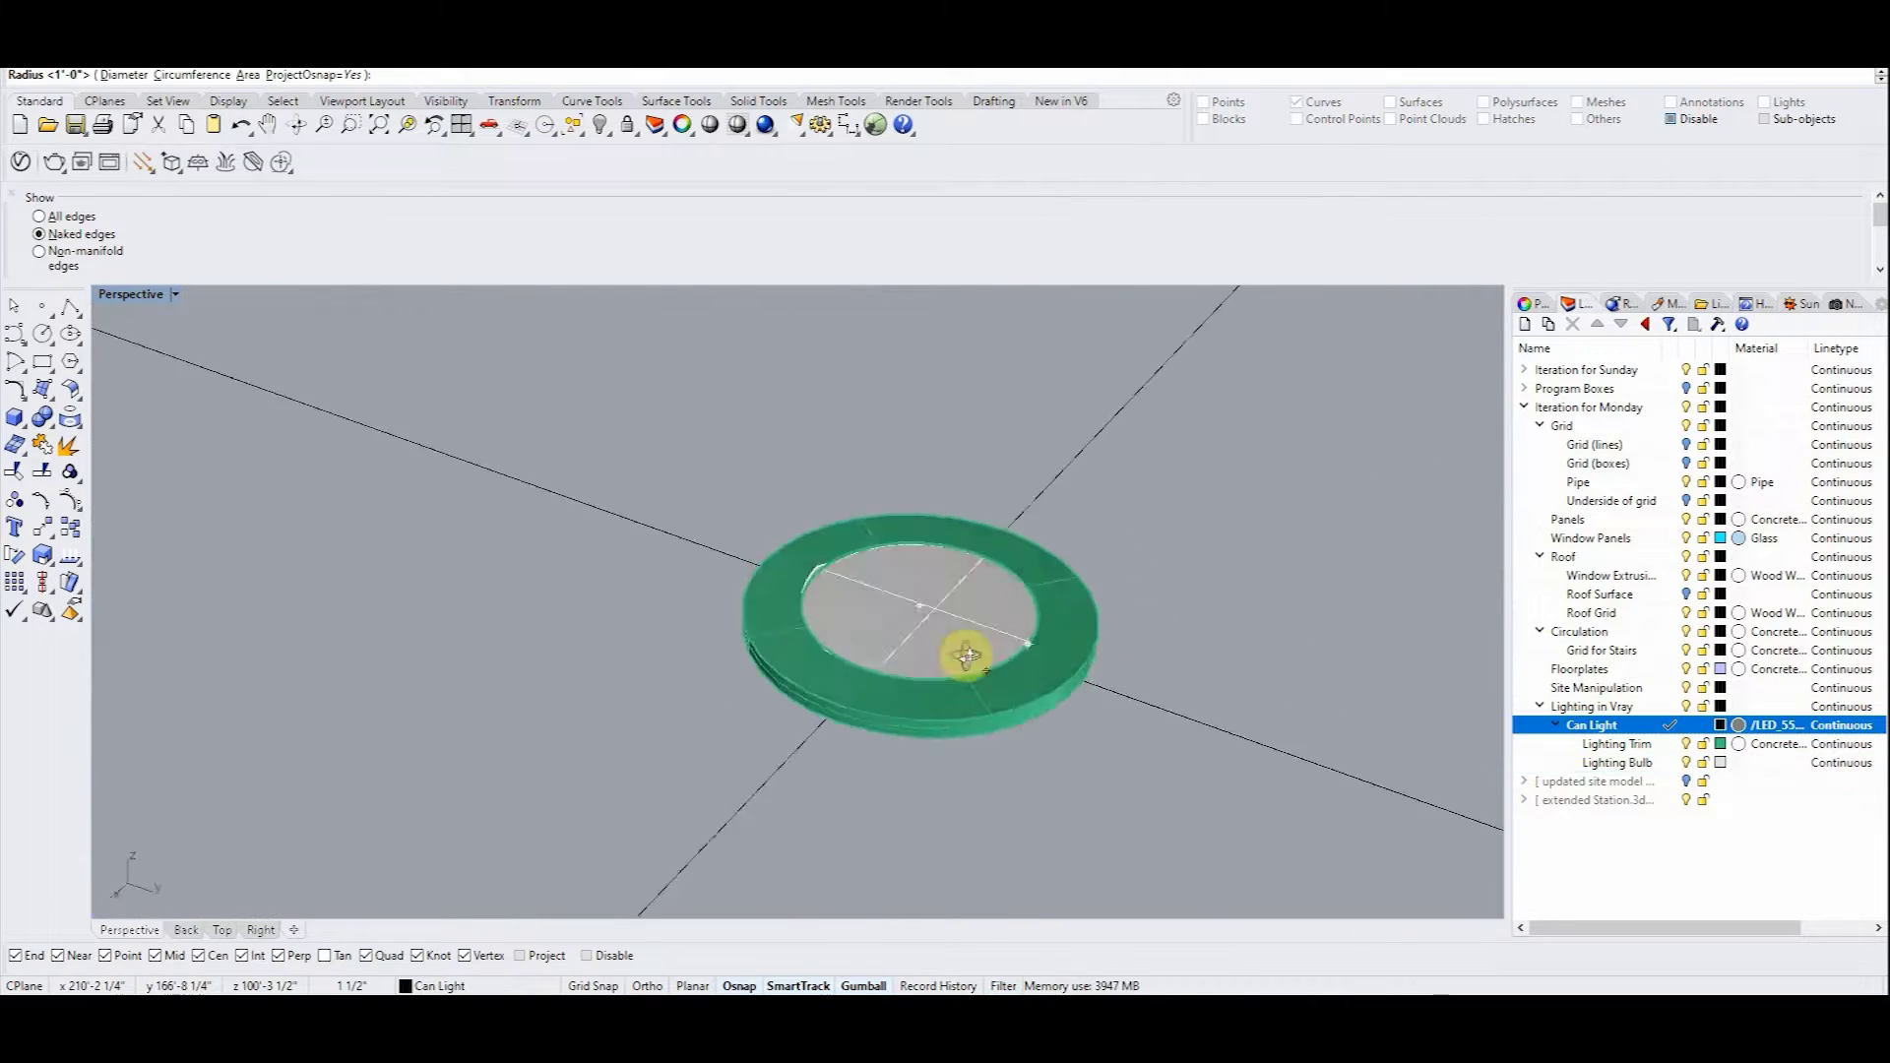
scroll(970, 645, "up", 3)
scroll(988, 622, "down", 3)
left_click(984, 650)
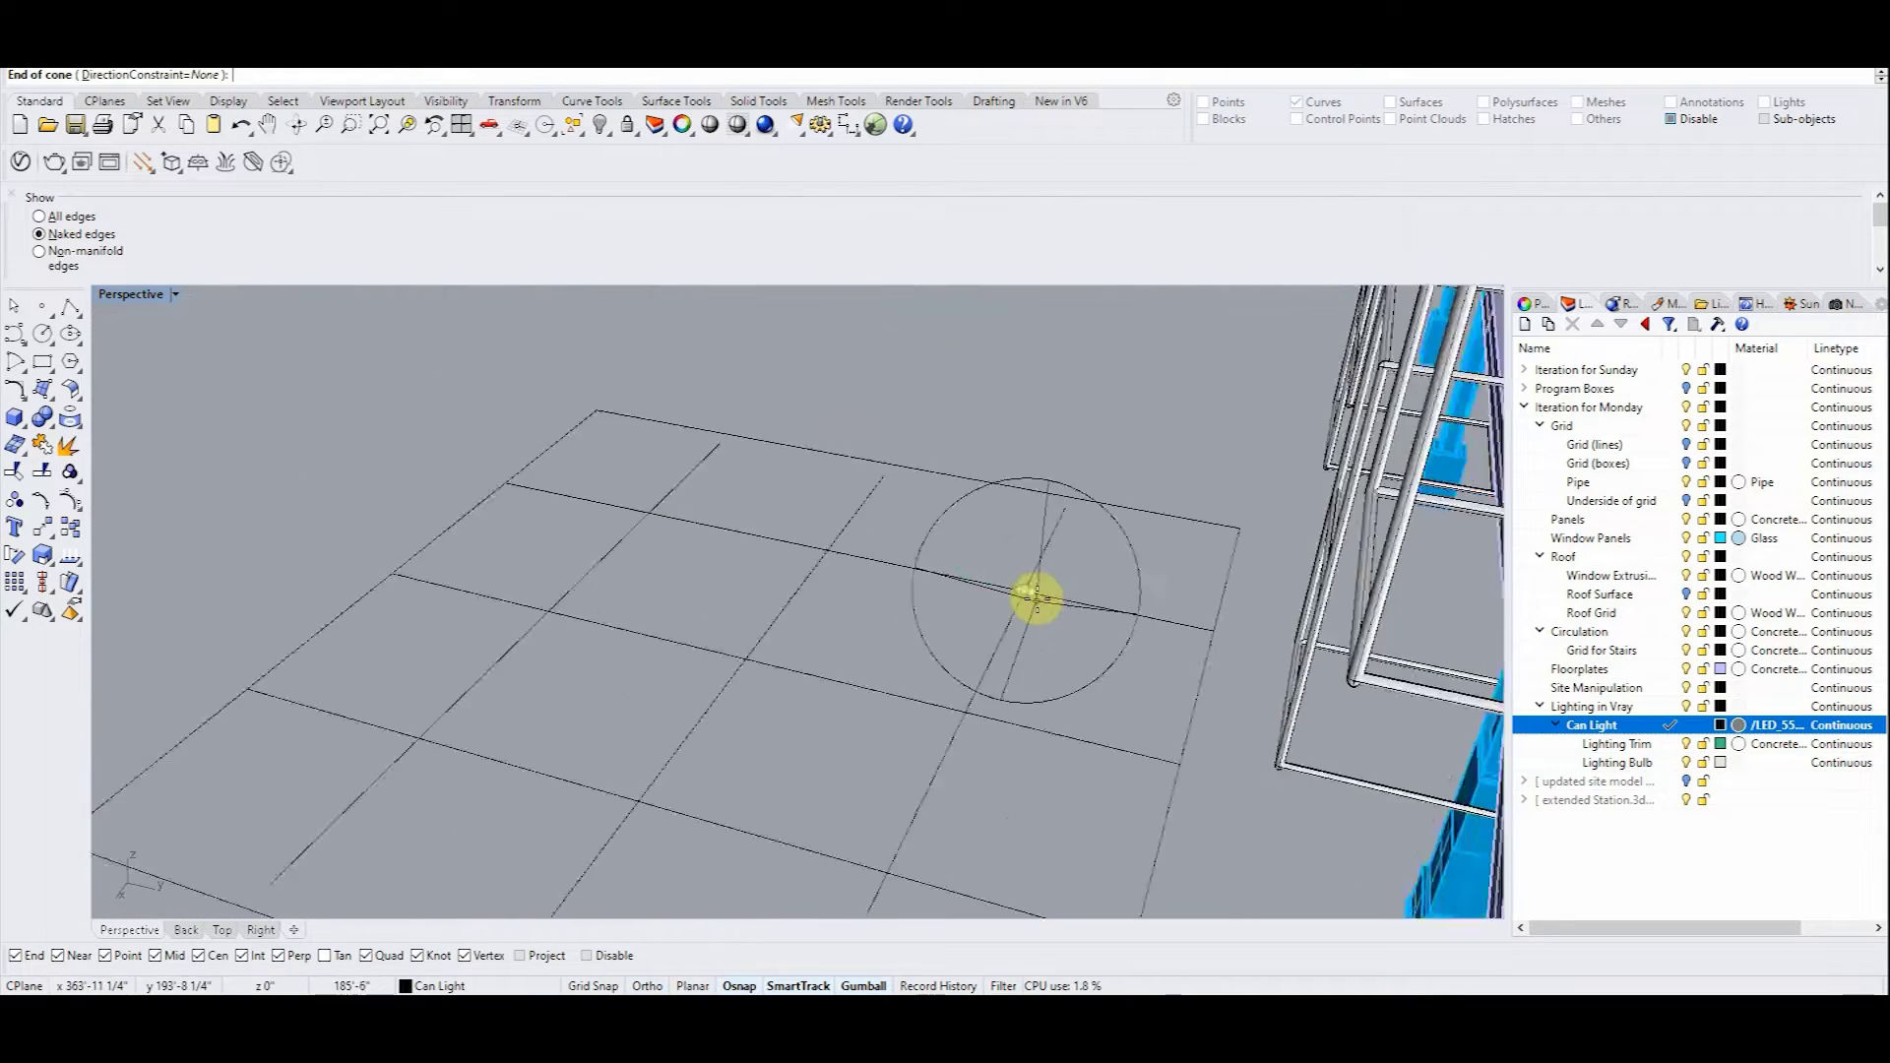
left_click(131, 293)
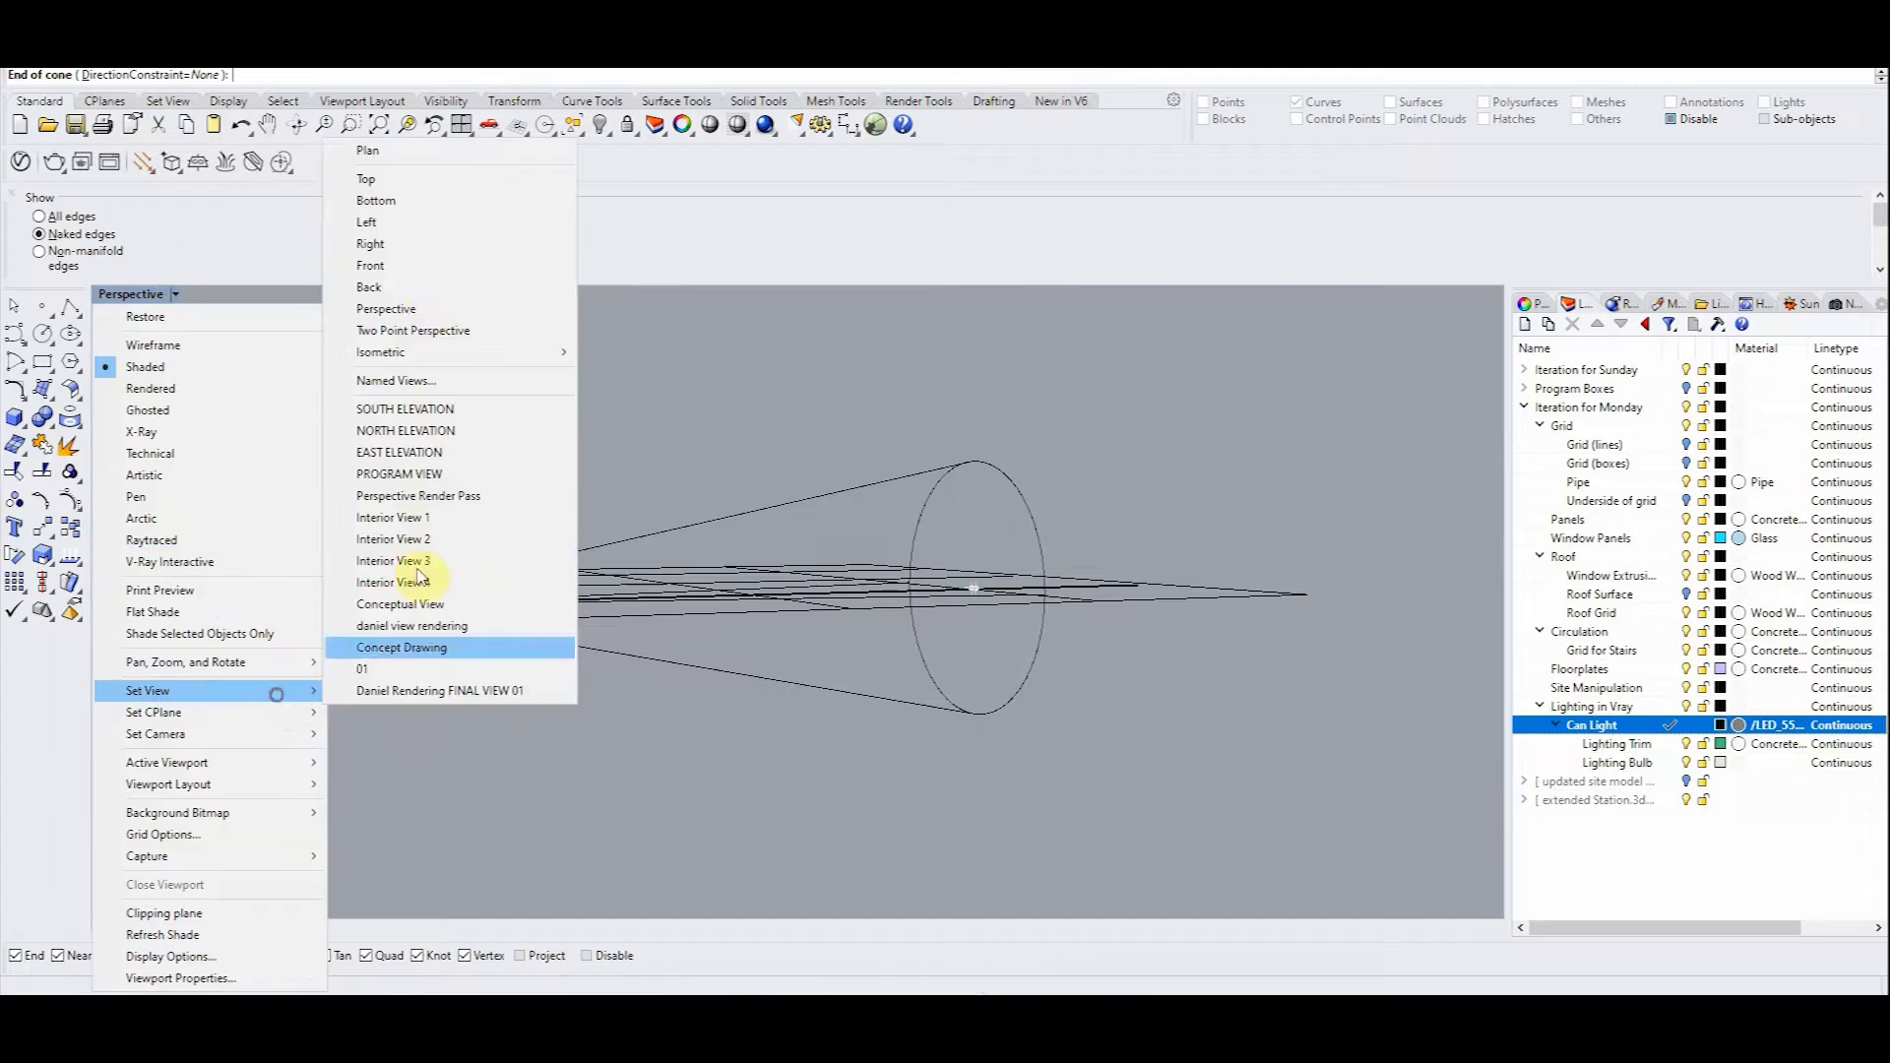
left_click(414, 281)
right_click(145, 931)
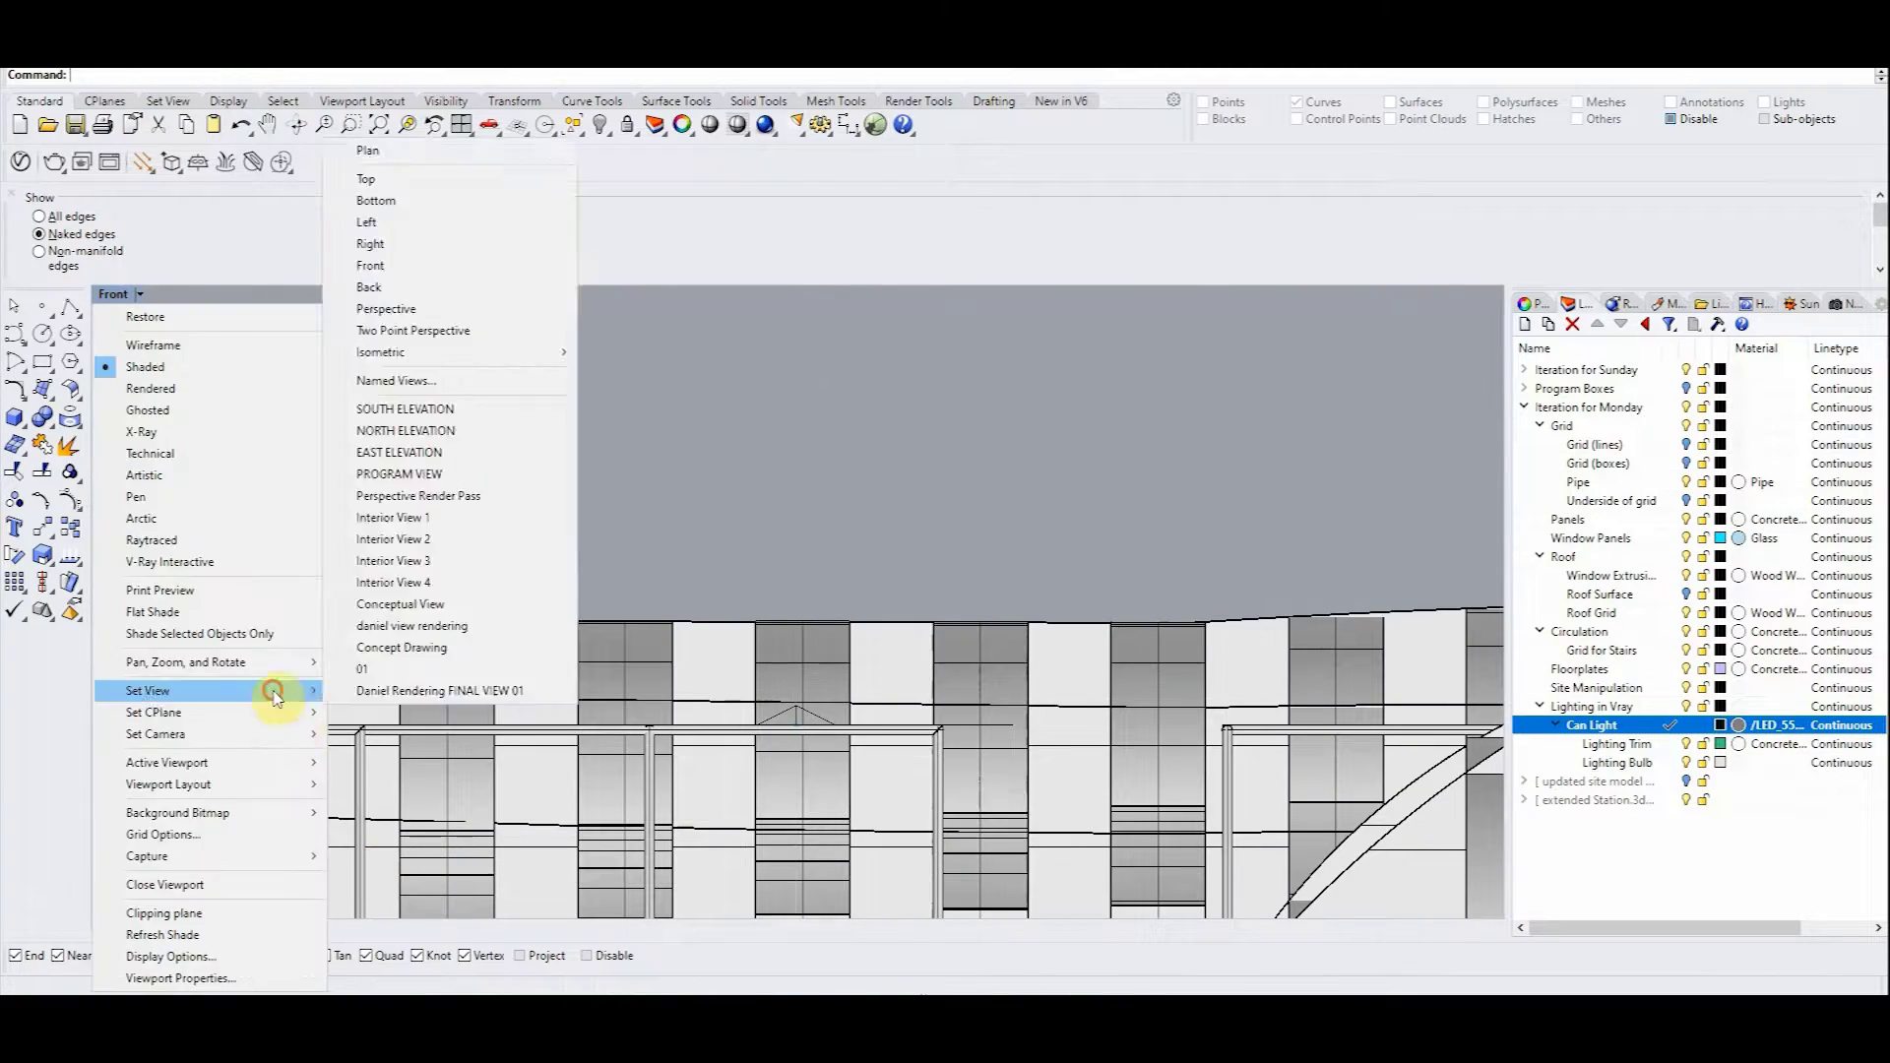
left_click(401, 325)
left_click(714, 645)
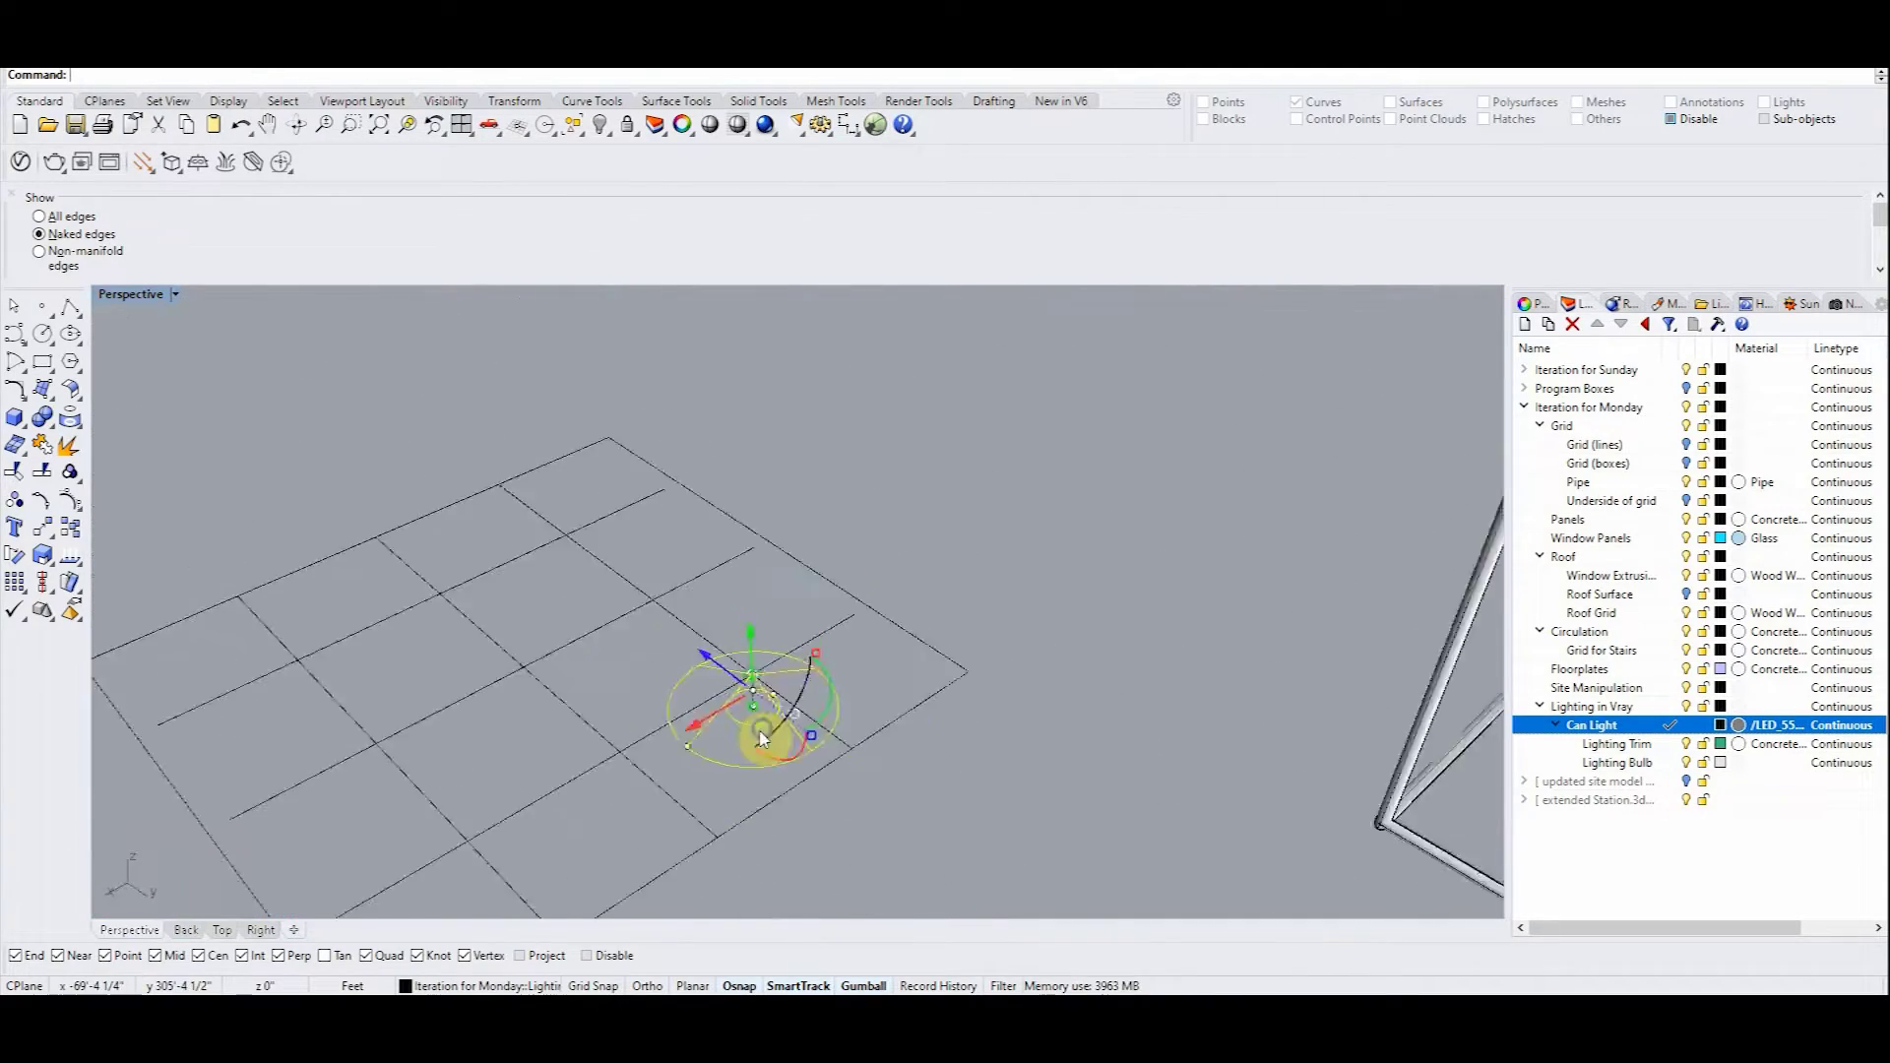
left_click(683, 124)
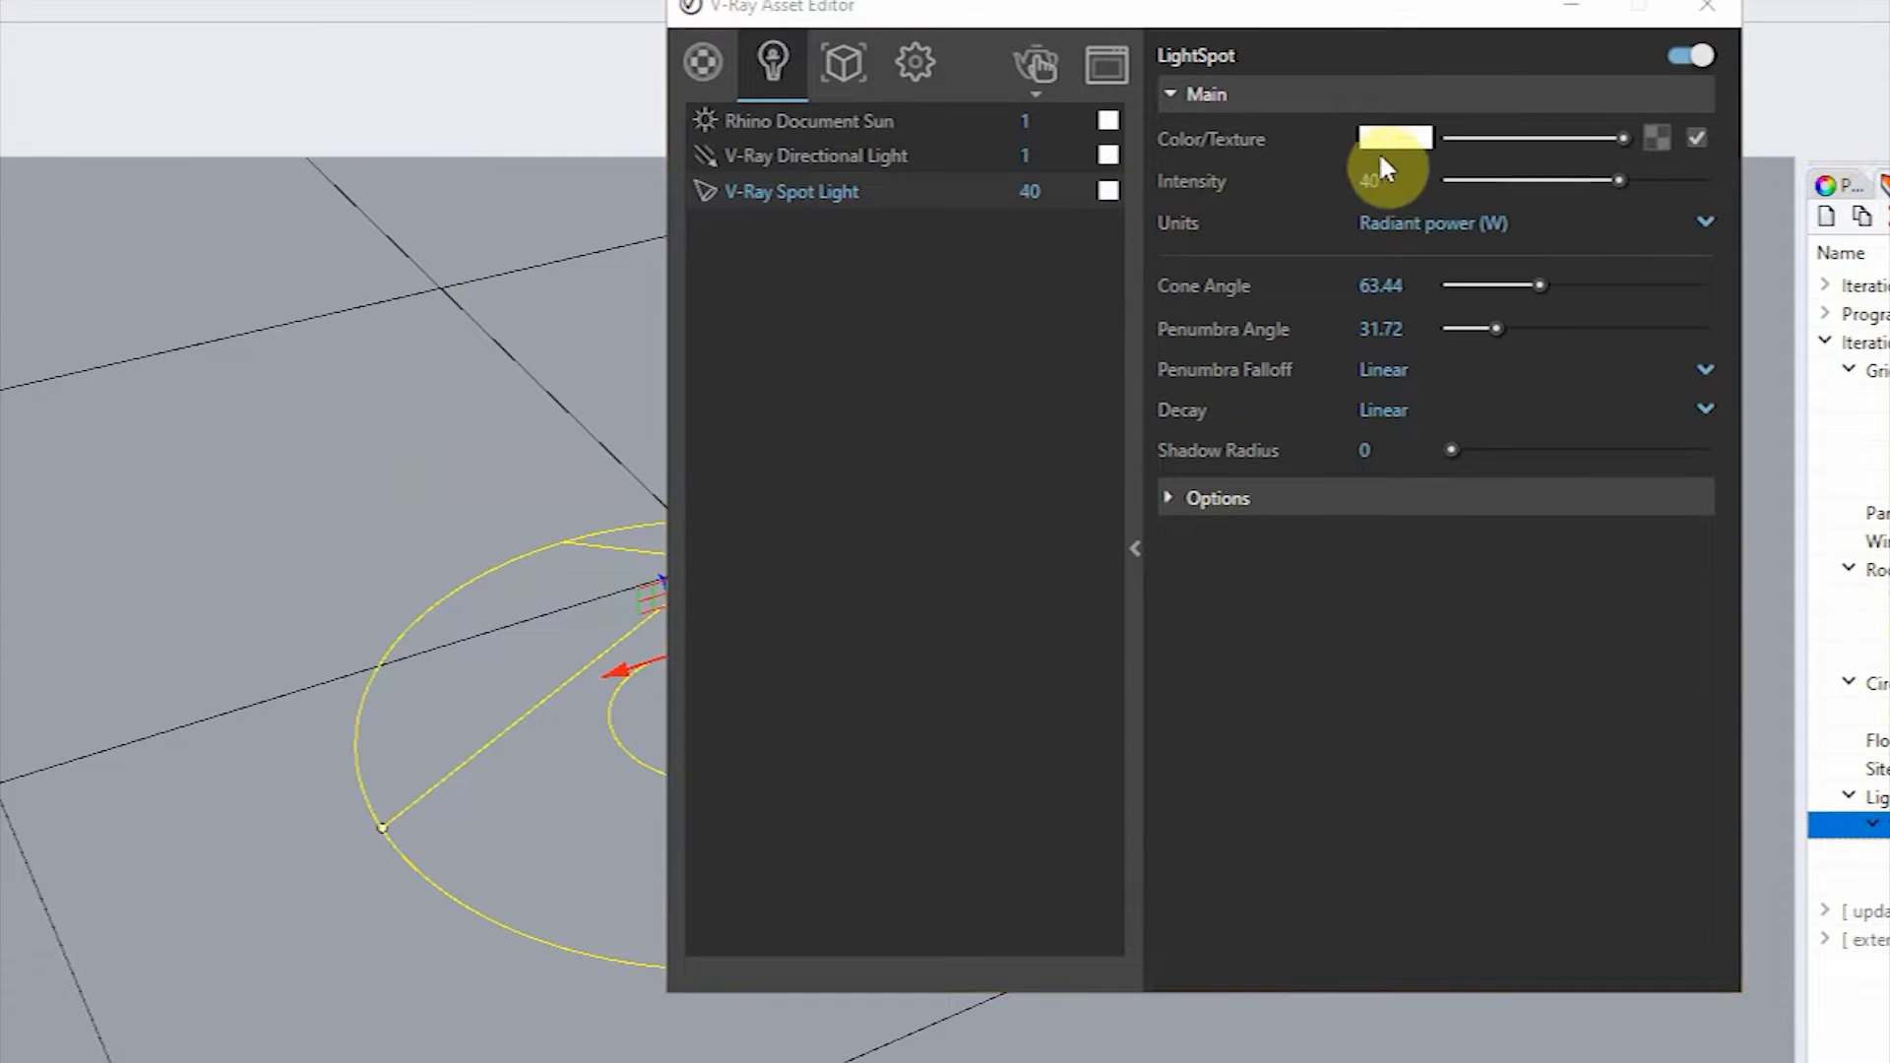
Set the spot light colour to peach 255, 214, 170 using the 0–255 range.
left_click(1380, 149)
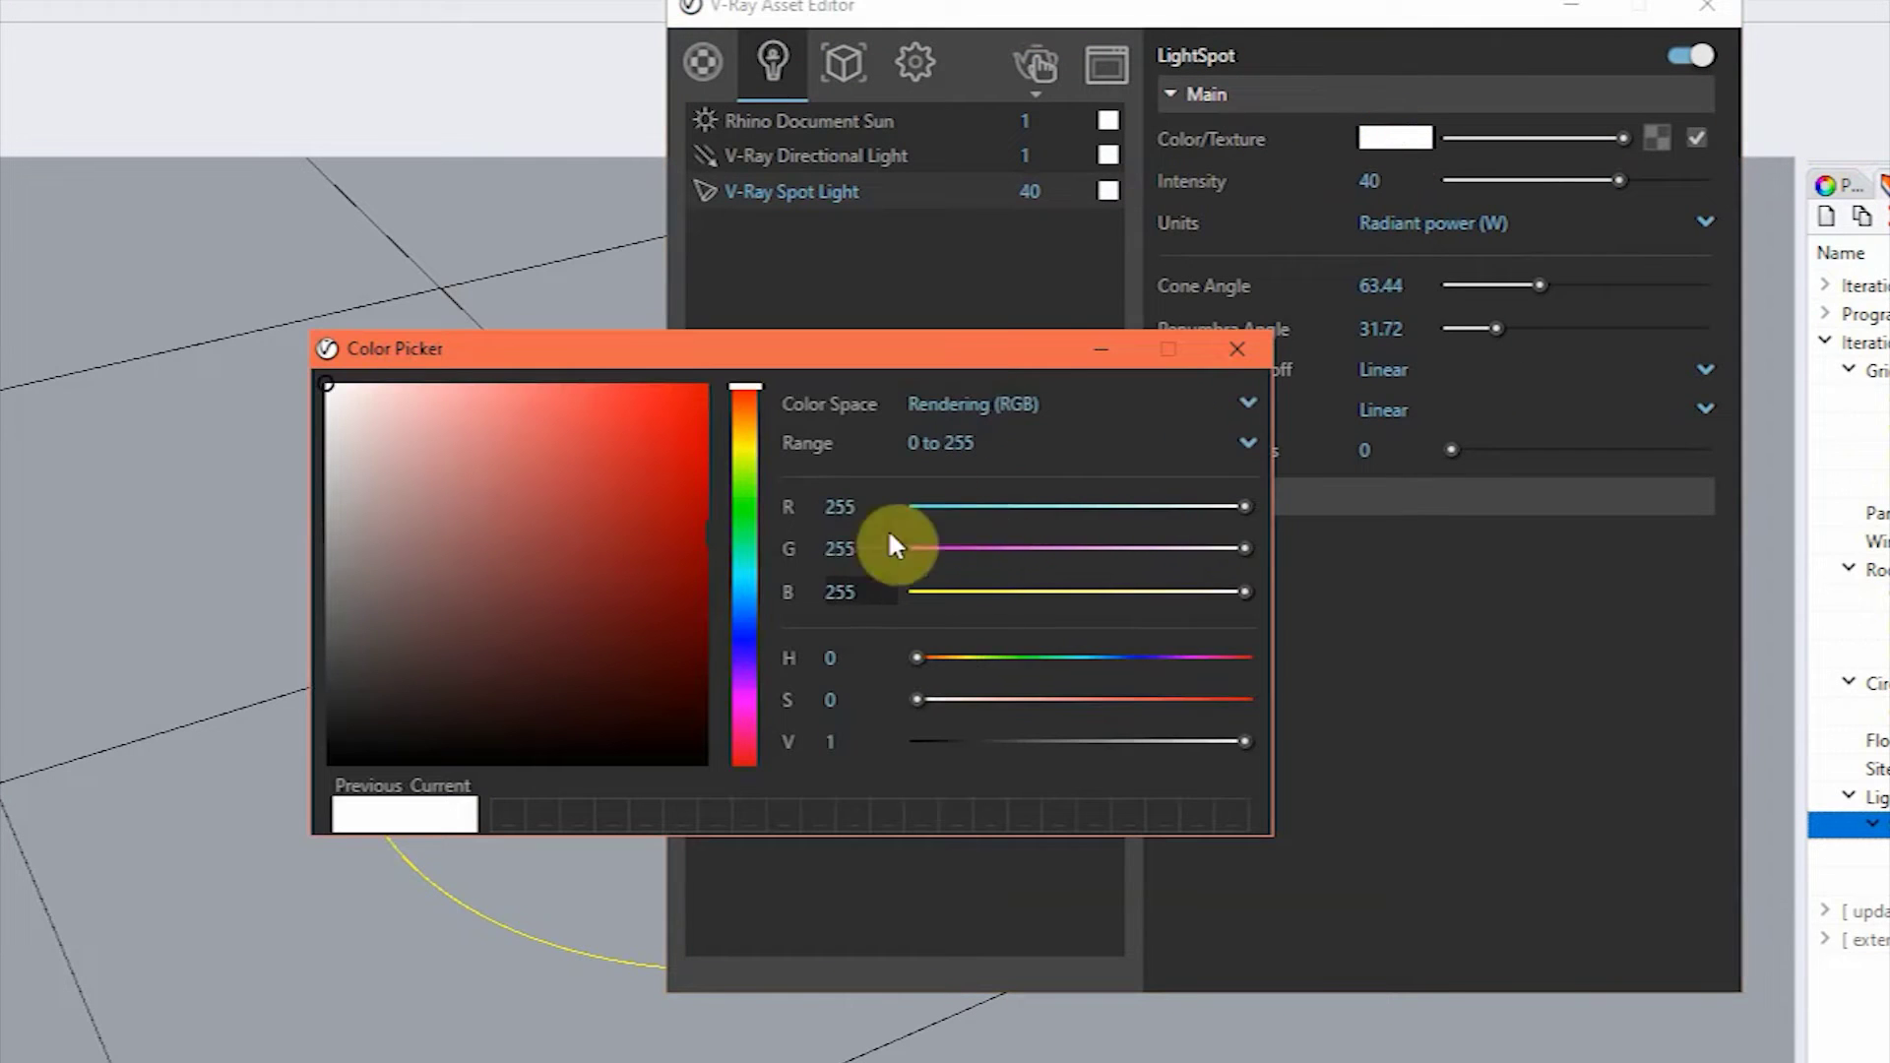
left_click(1004, 443)
left_click(1001, 433)
left_click(763, 510)
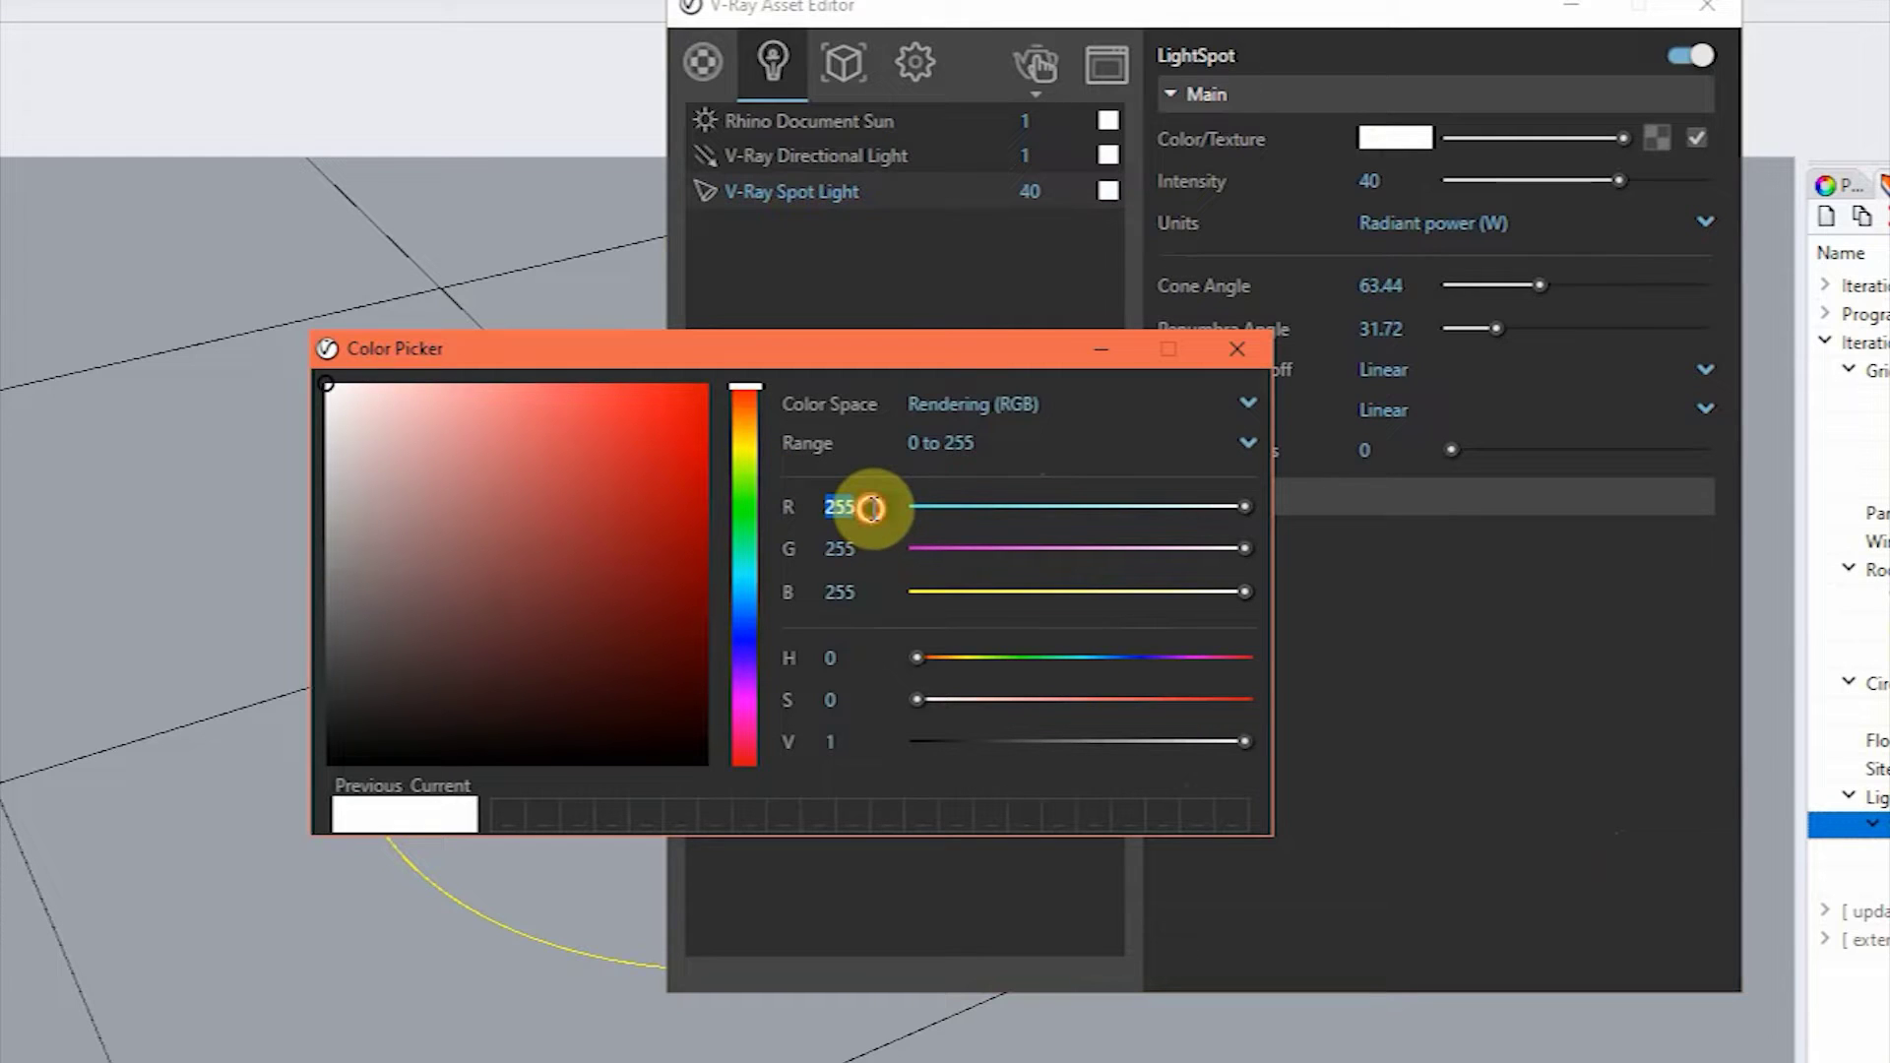
type("2")
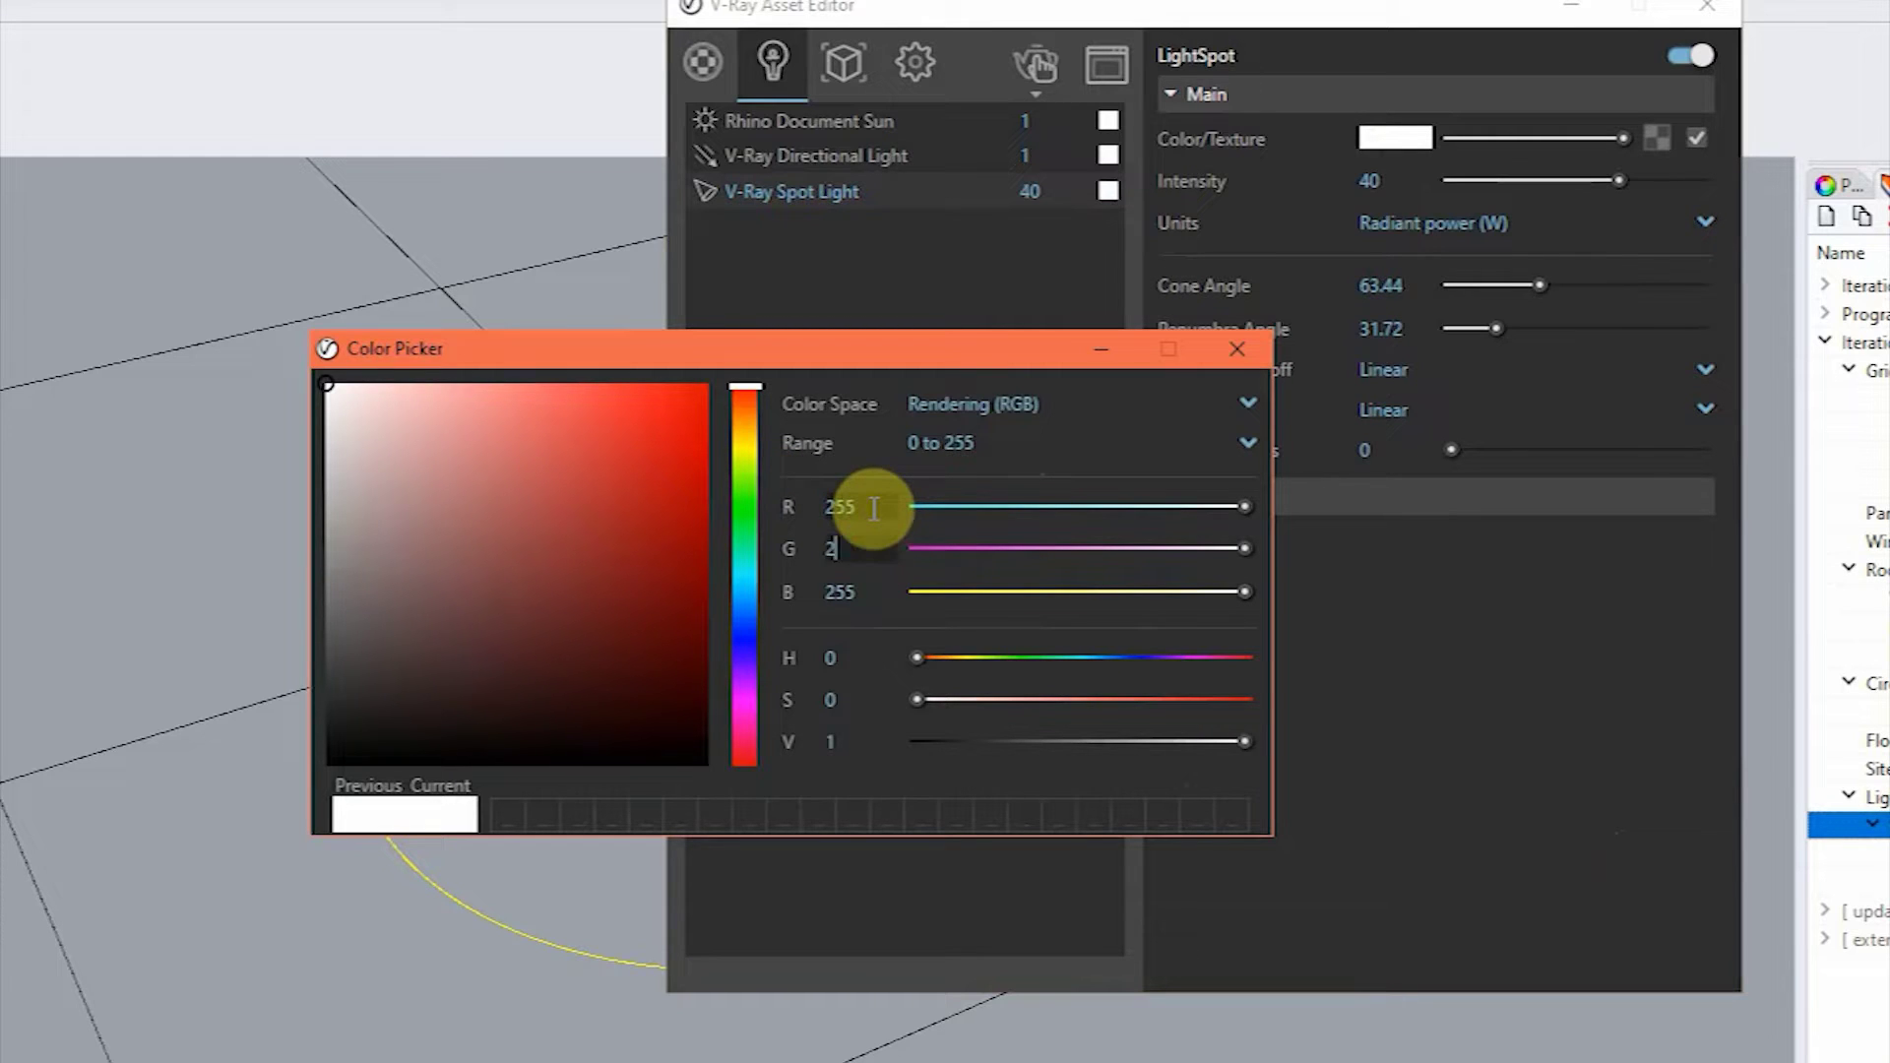
type("14")
key("Tab")
type("170")
key("Tab")
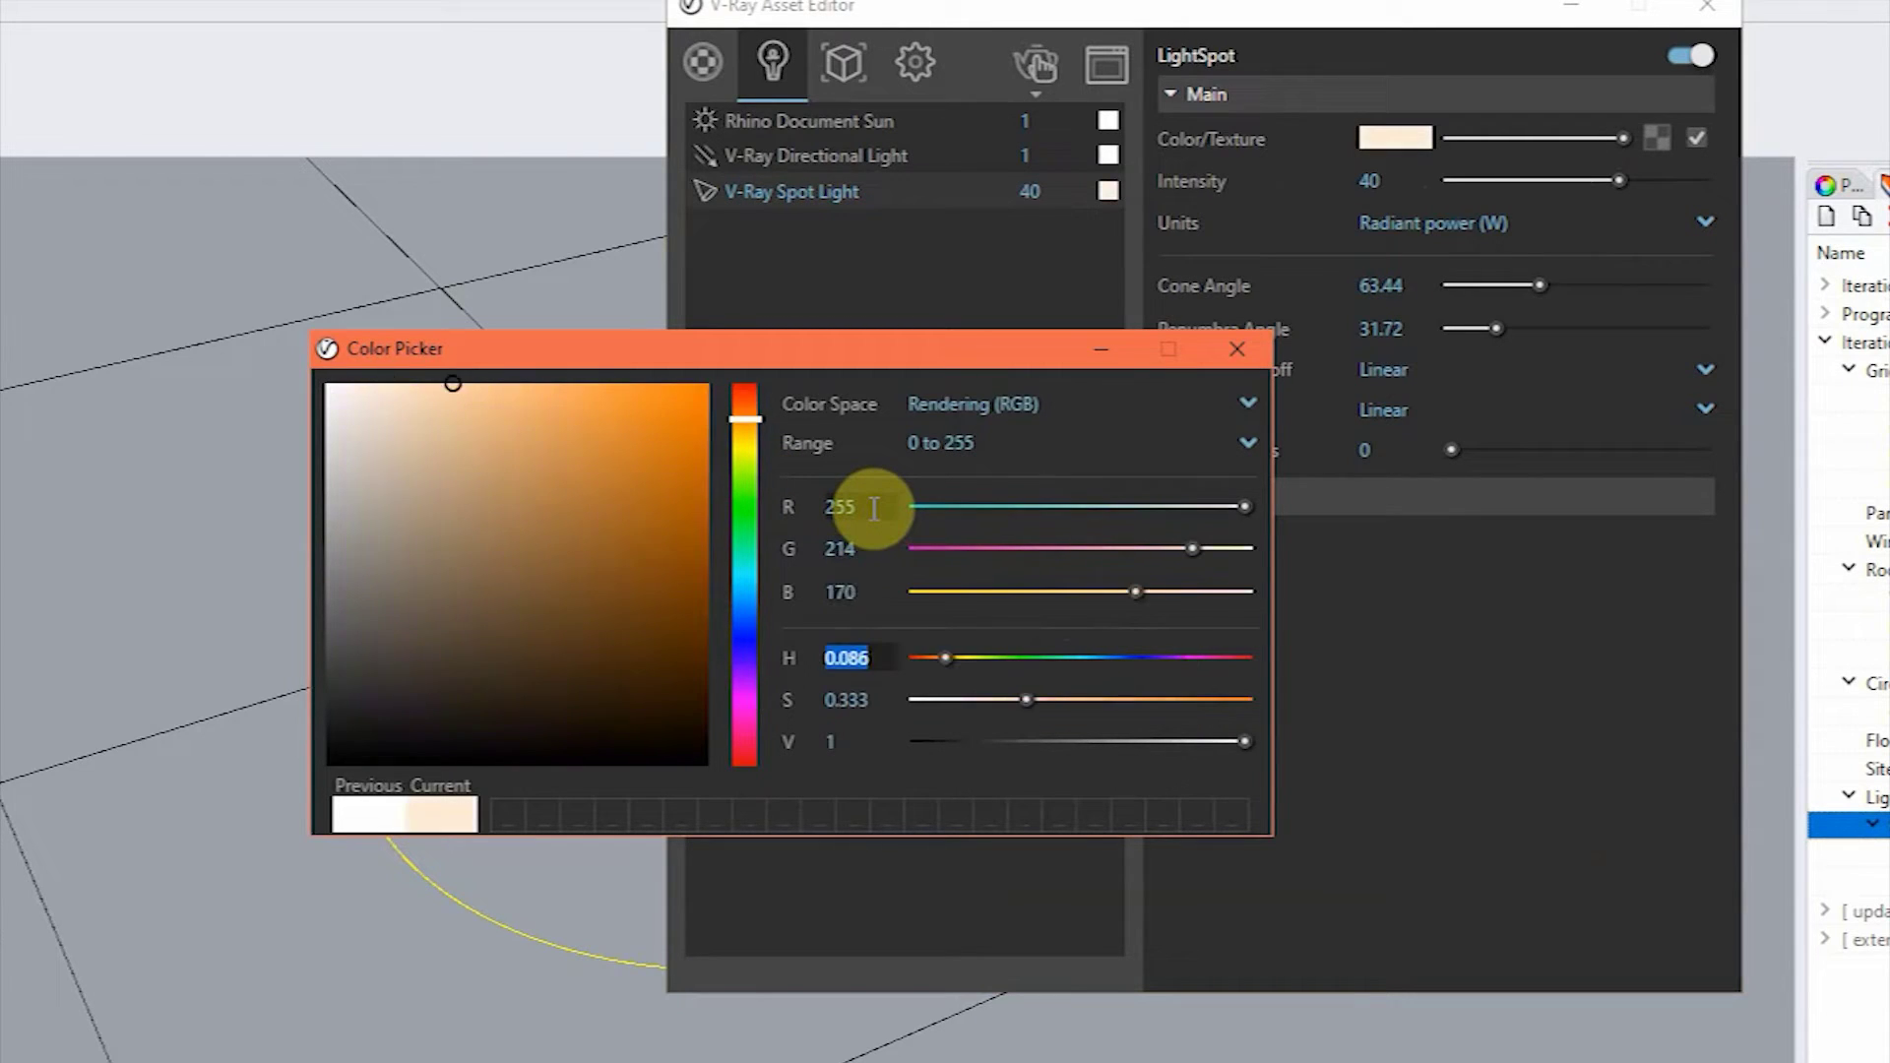
left_click(1243, 351)
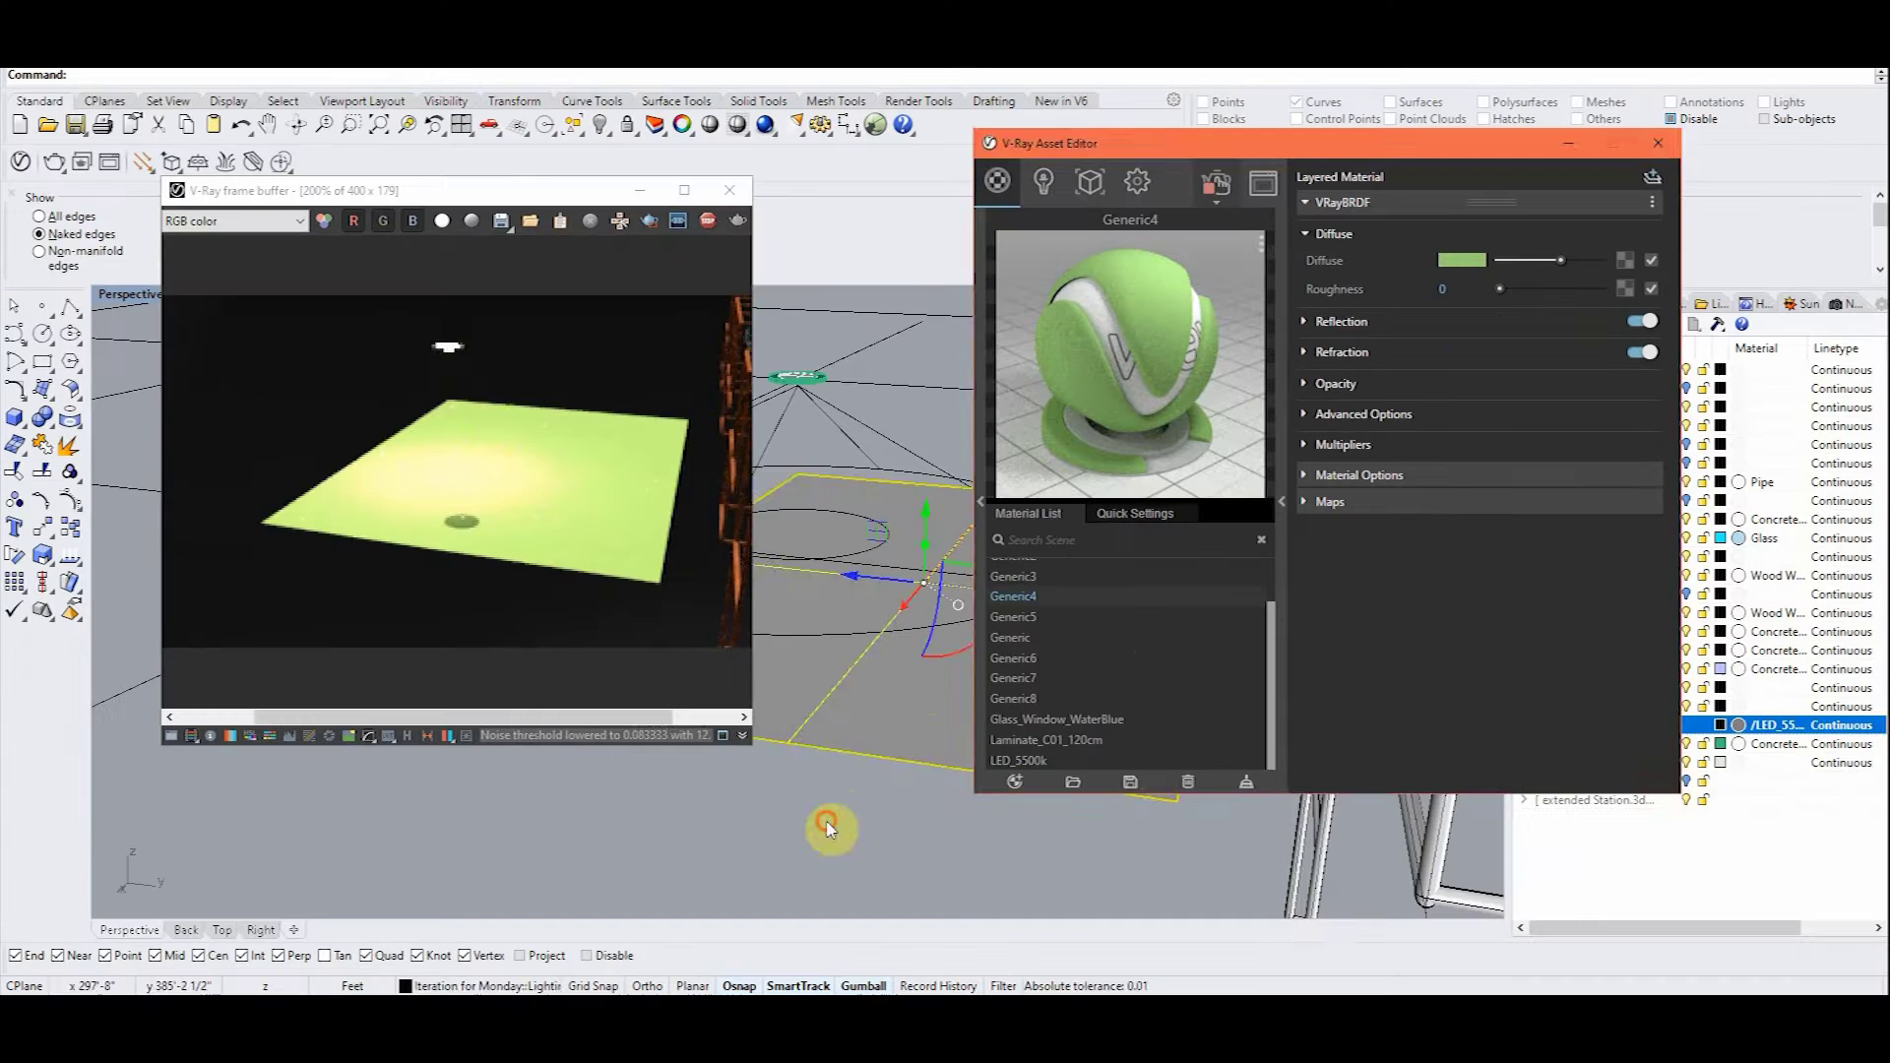
Review the test render and place a copy of the can light on the grid.
left_click(827, 827)
scroll(492, 430, "up", 1)
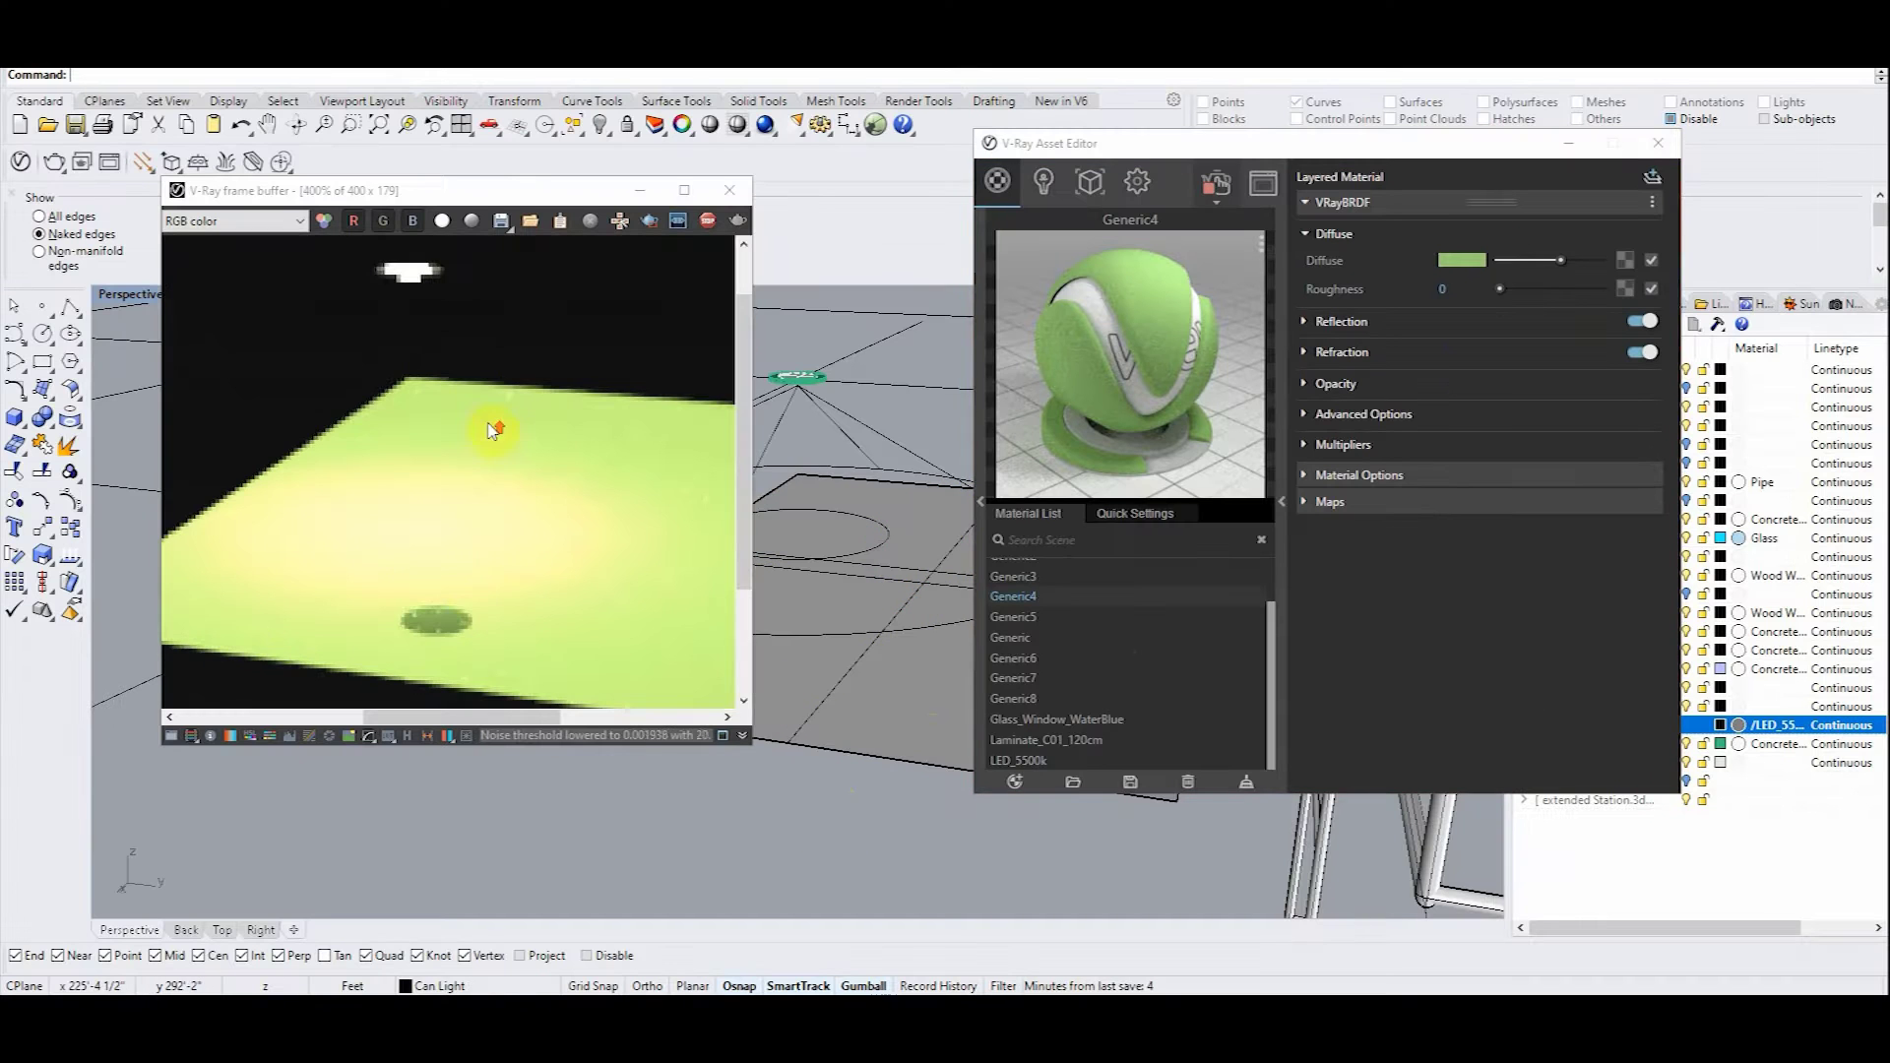
scroll(460, 569, "down", 1)
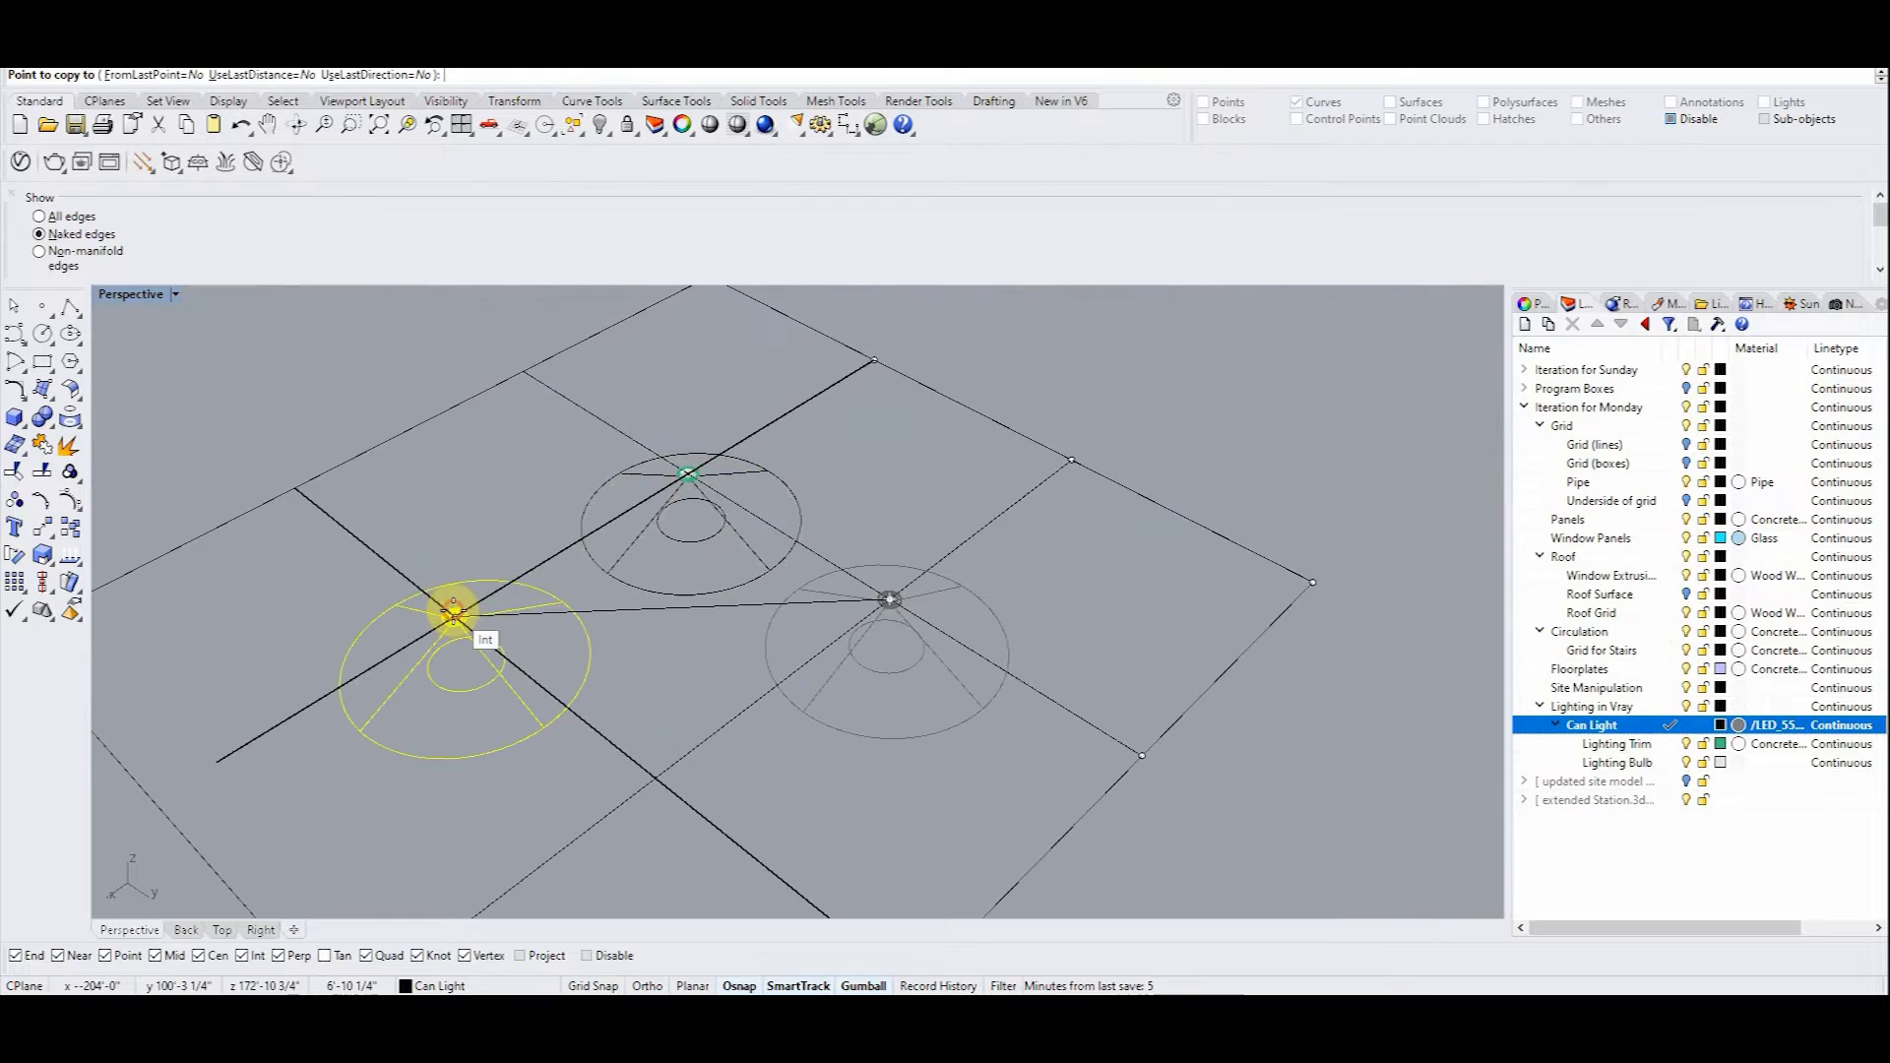
left_click_drag(451, 611, 724, 517)
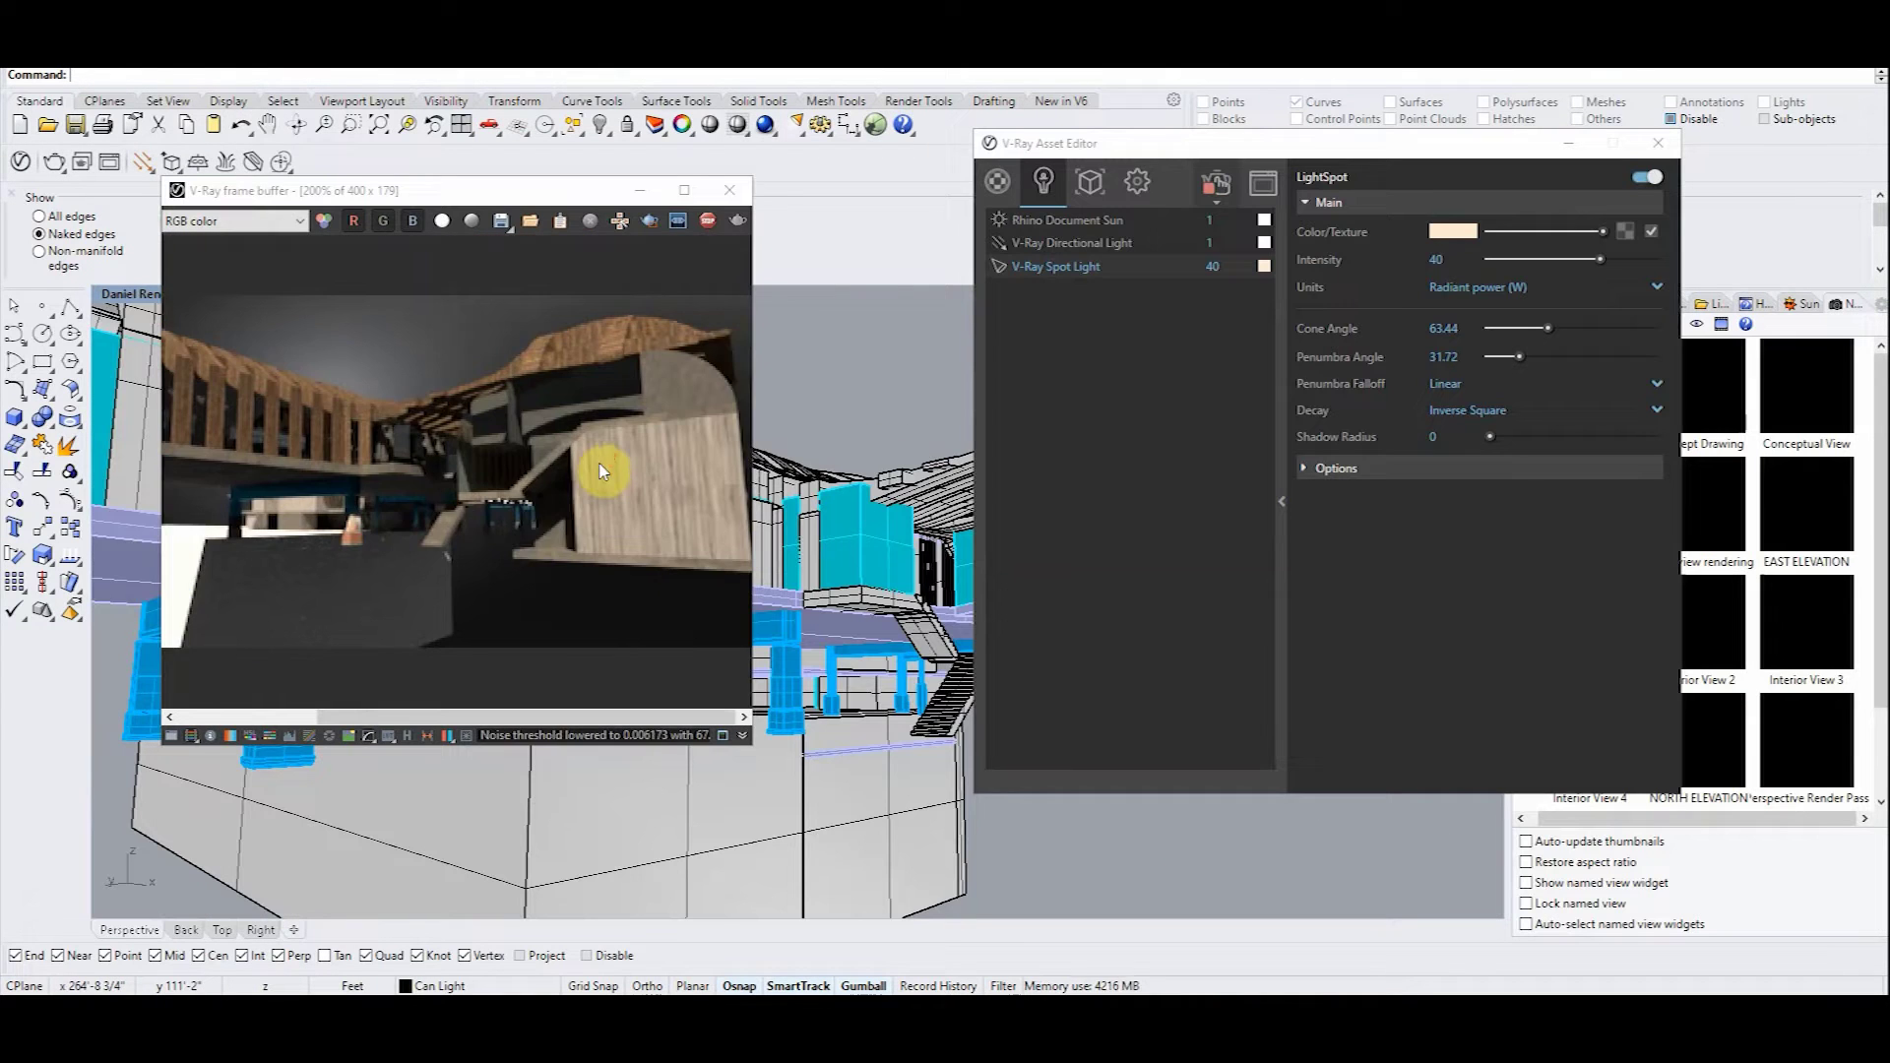
Select the Lighting Bulb layer holding the can light copies.
scroll(459, 541, "down", 1)
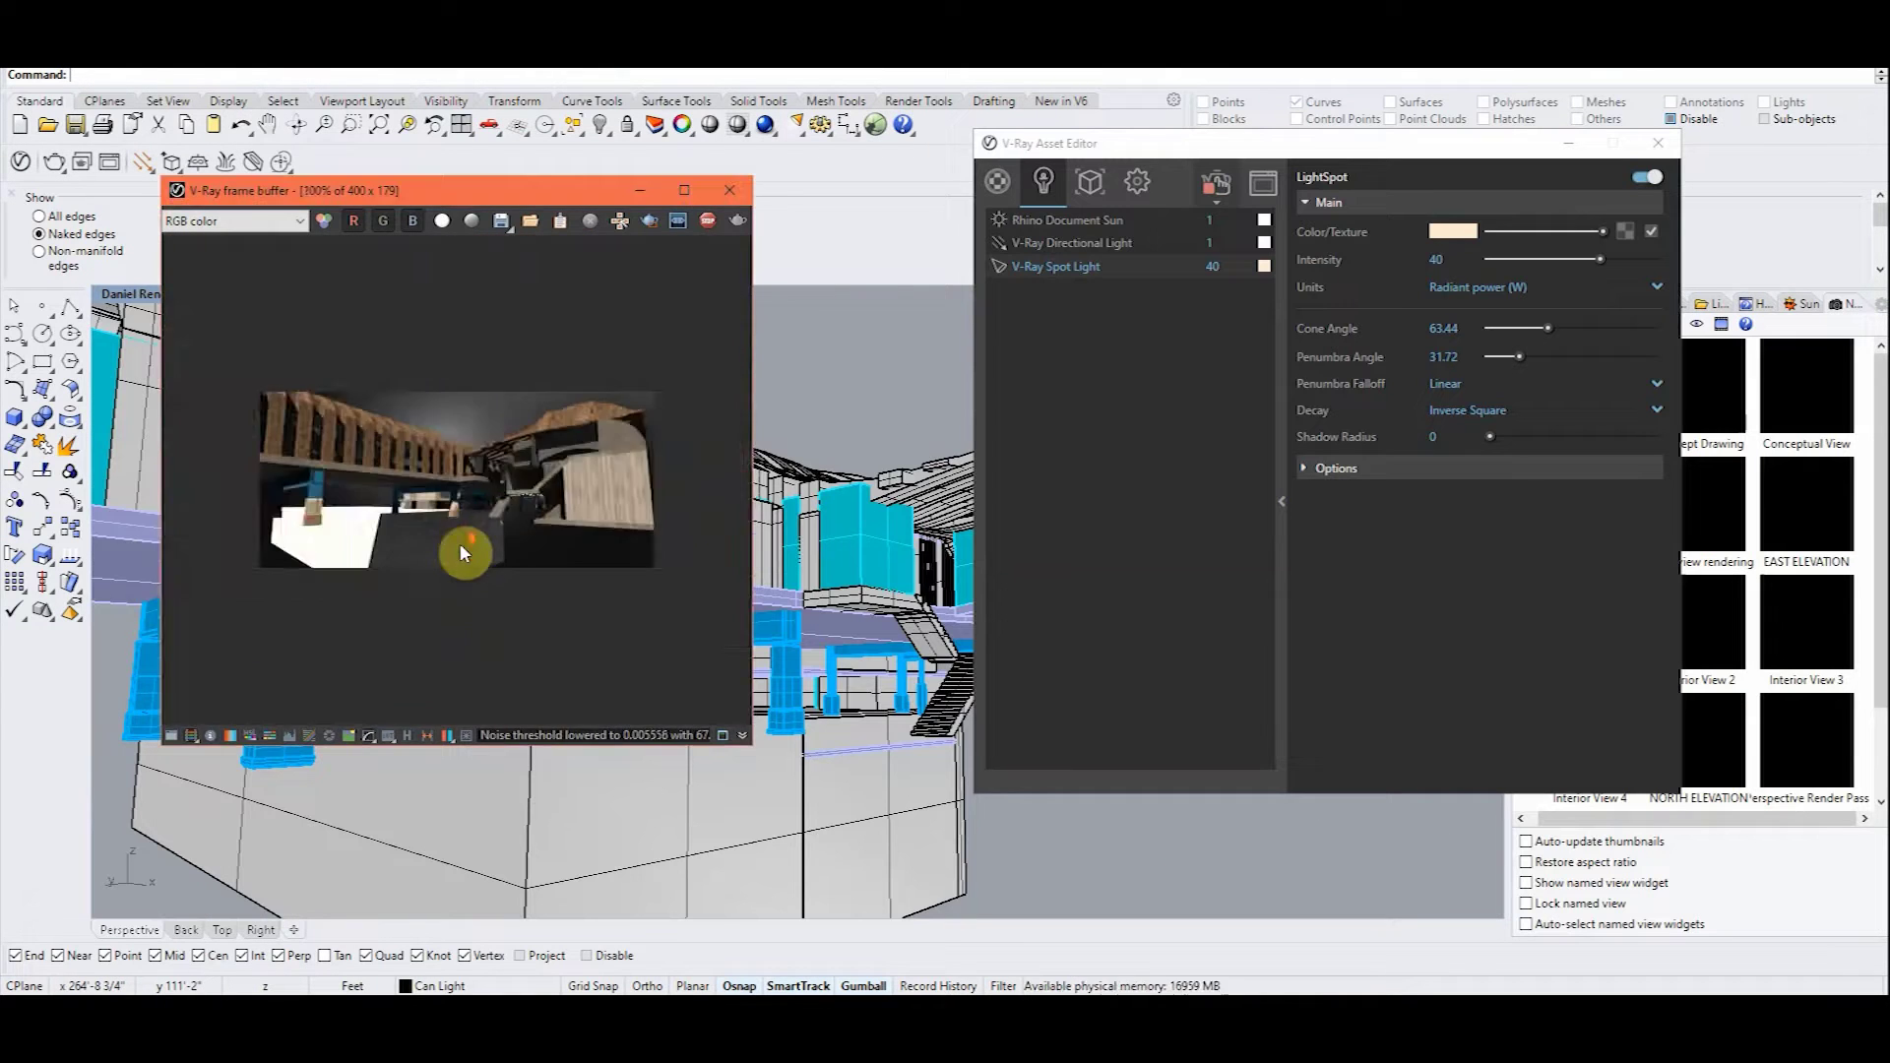
scroll(640, 534, "up", 1)
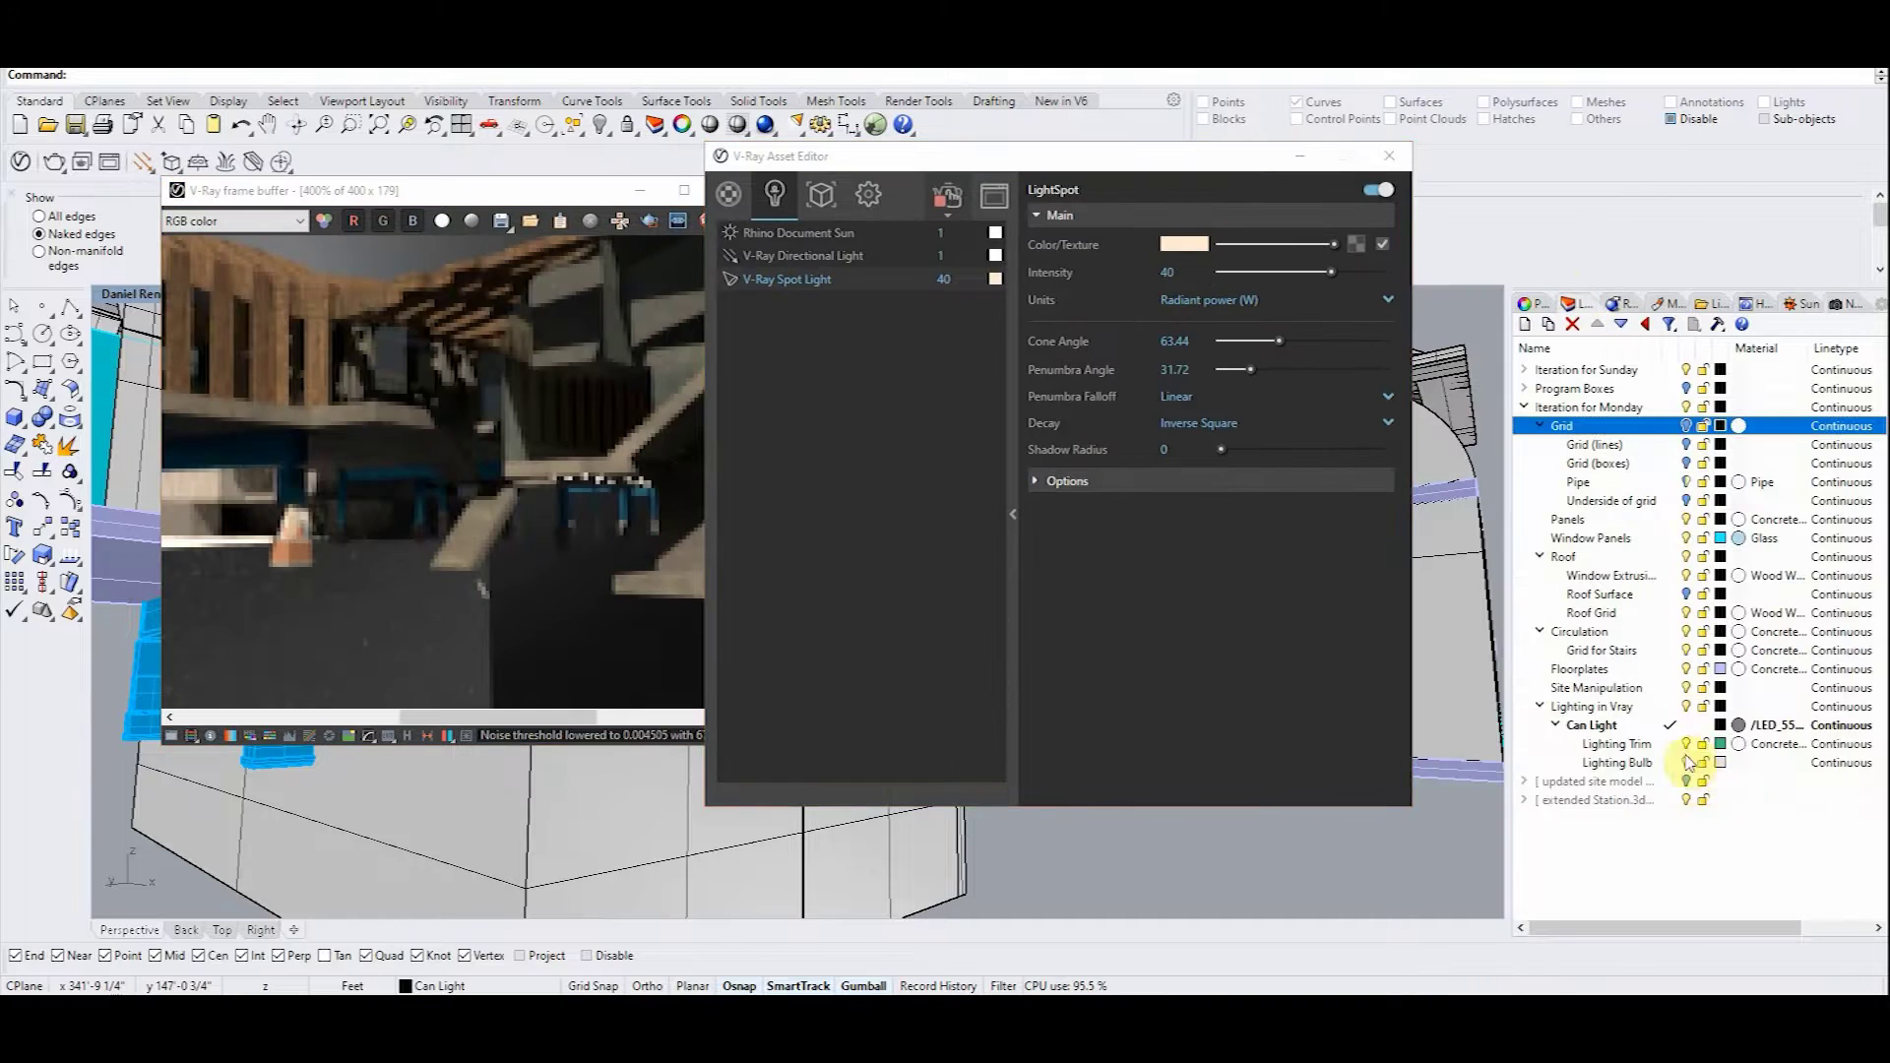
left_click(1687, 762)
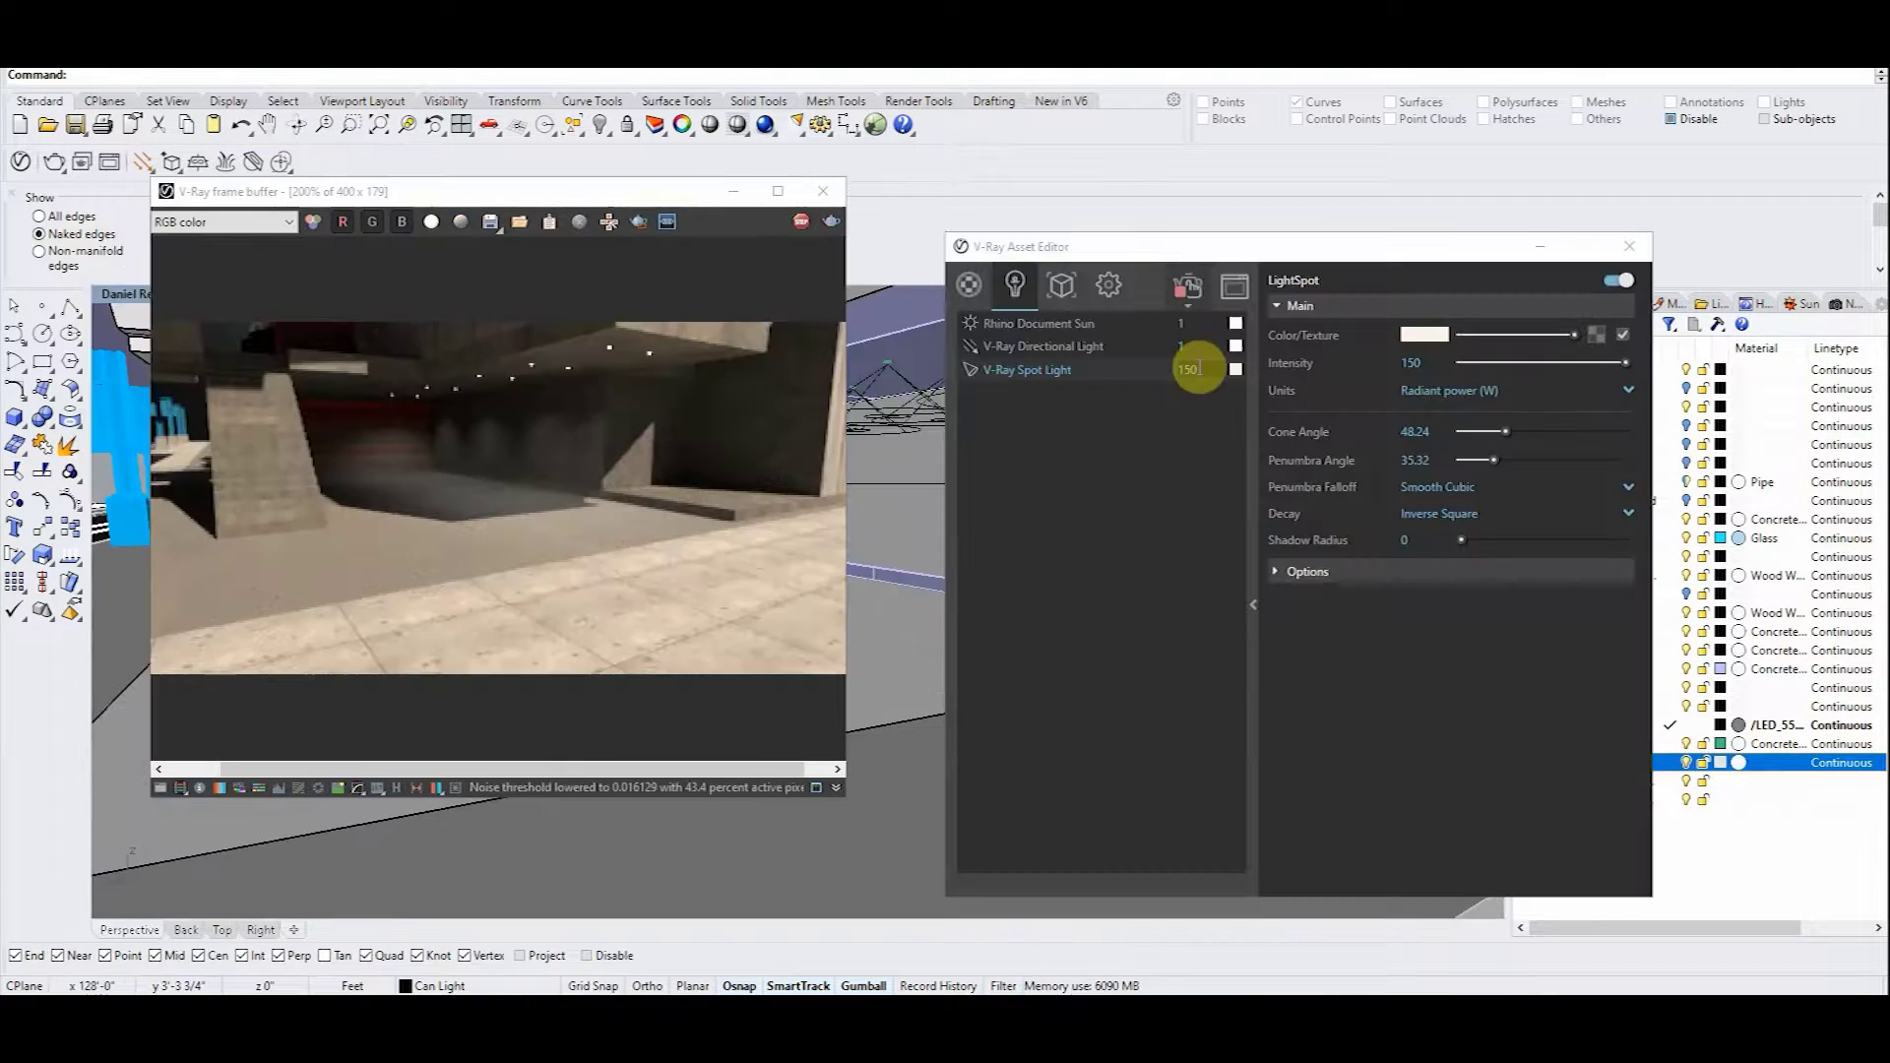
Warm the spot light colour and raise its intensity to 130.
left_click(1194, 368)
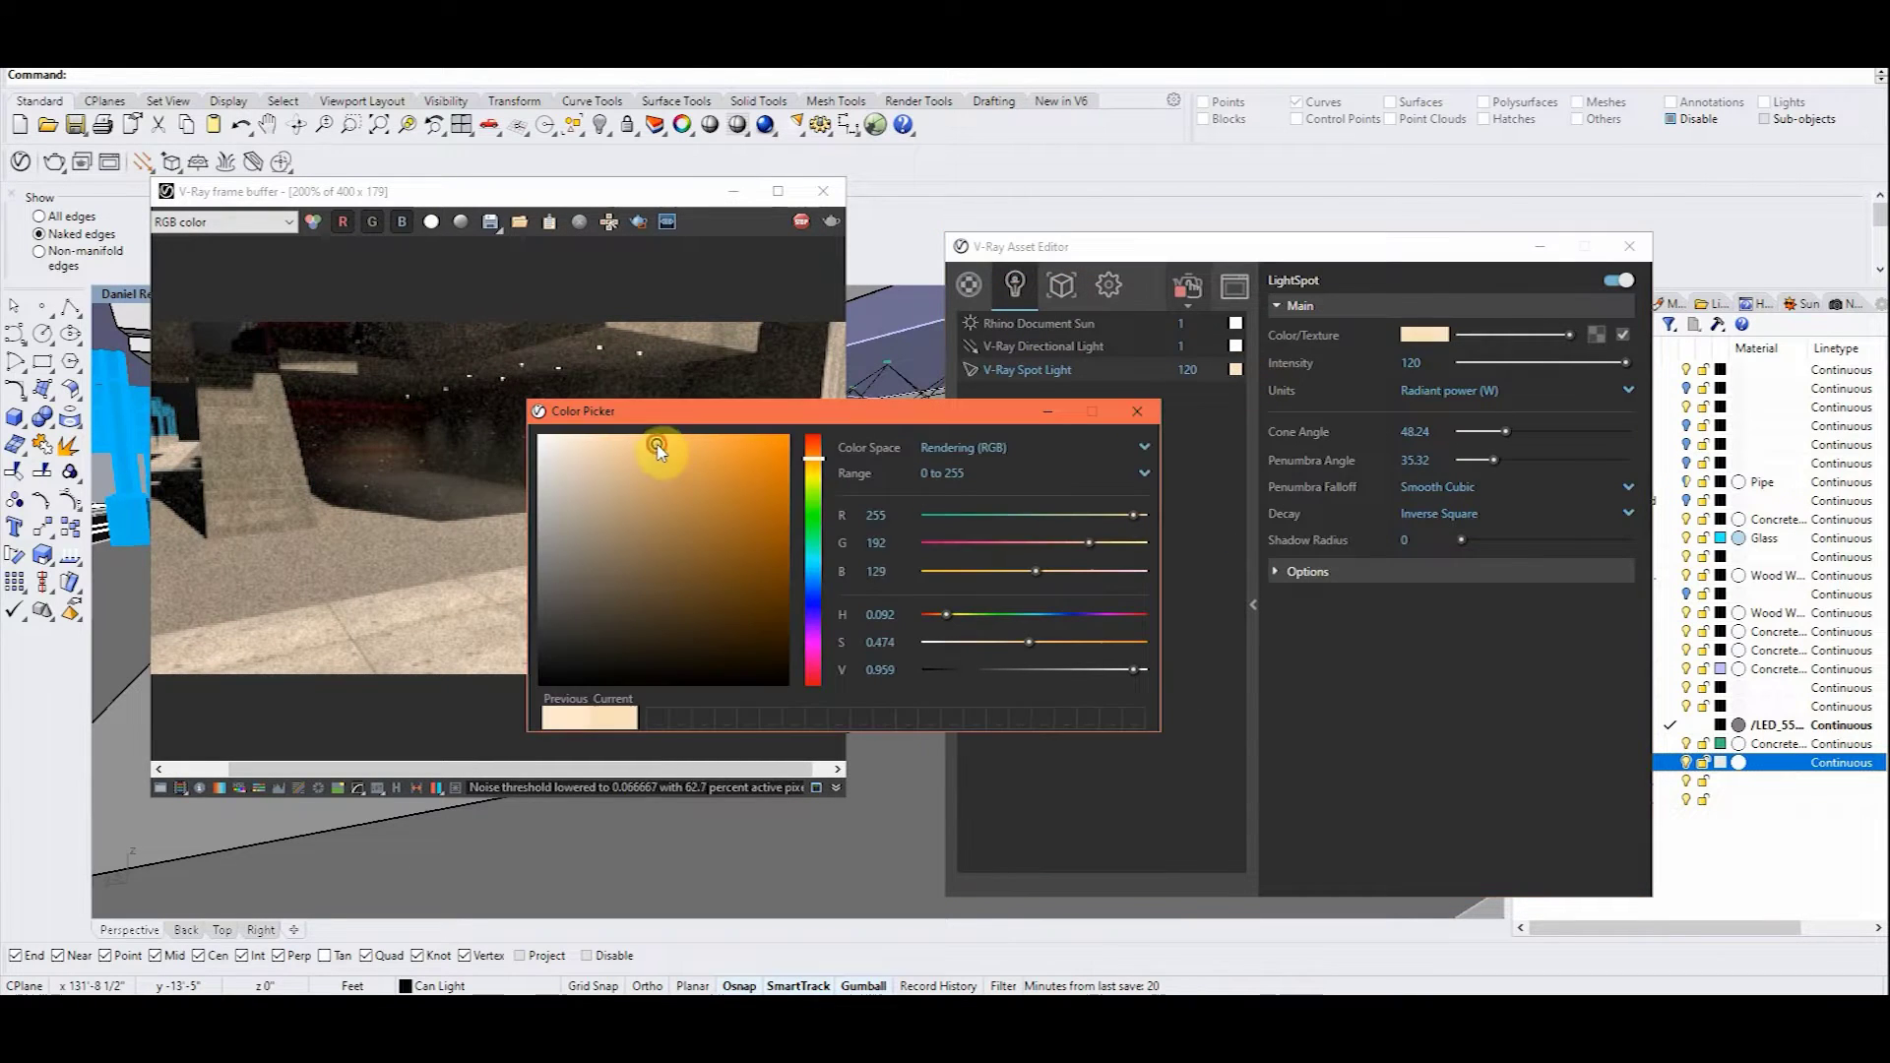
left_click(1137, 411)
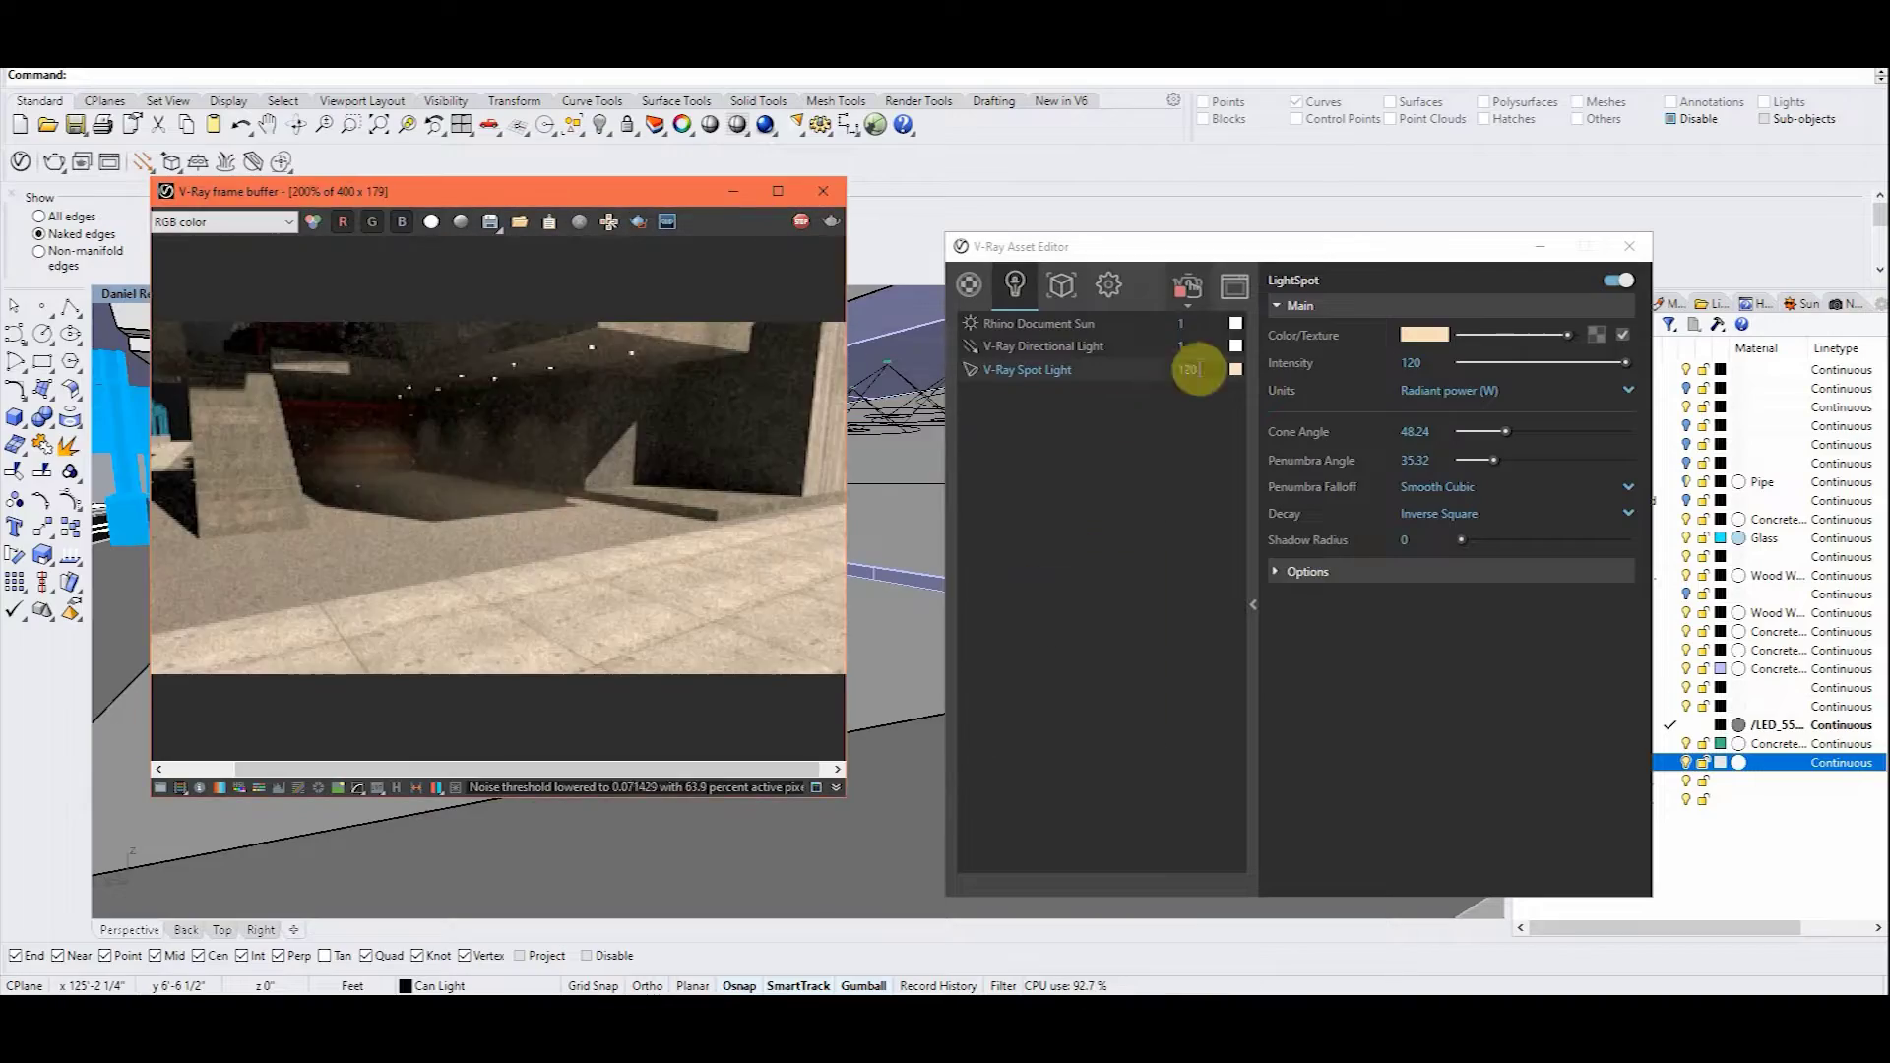
double_click(1187, 369)
type("130")
key("BackSpace")
key("BackSpace")
type("40")
key("Return")
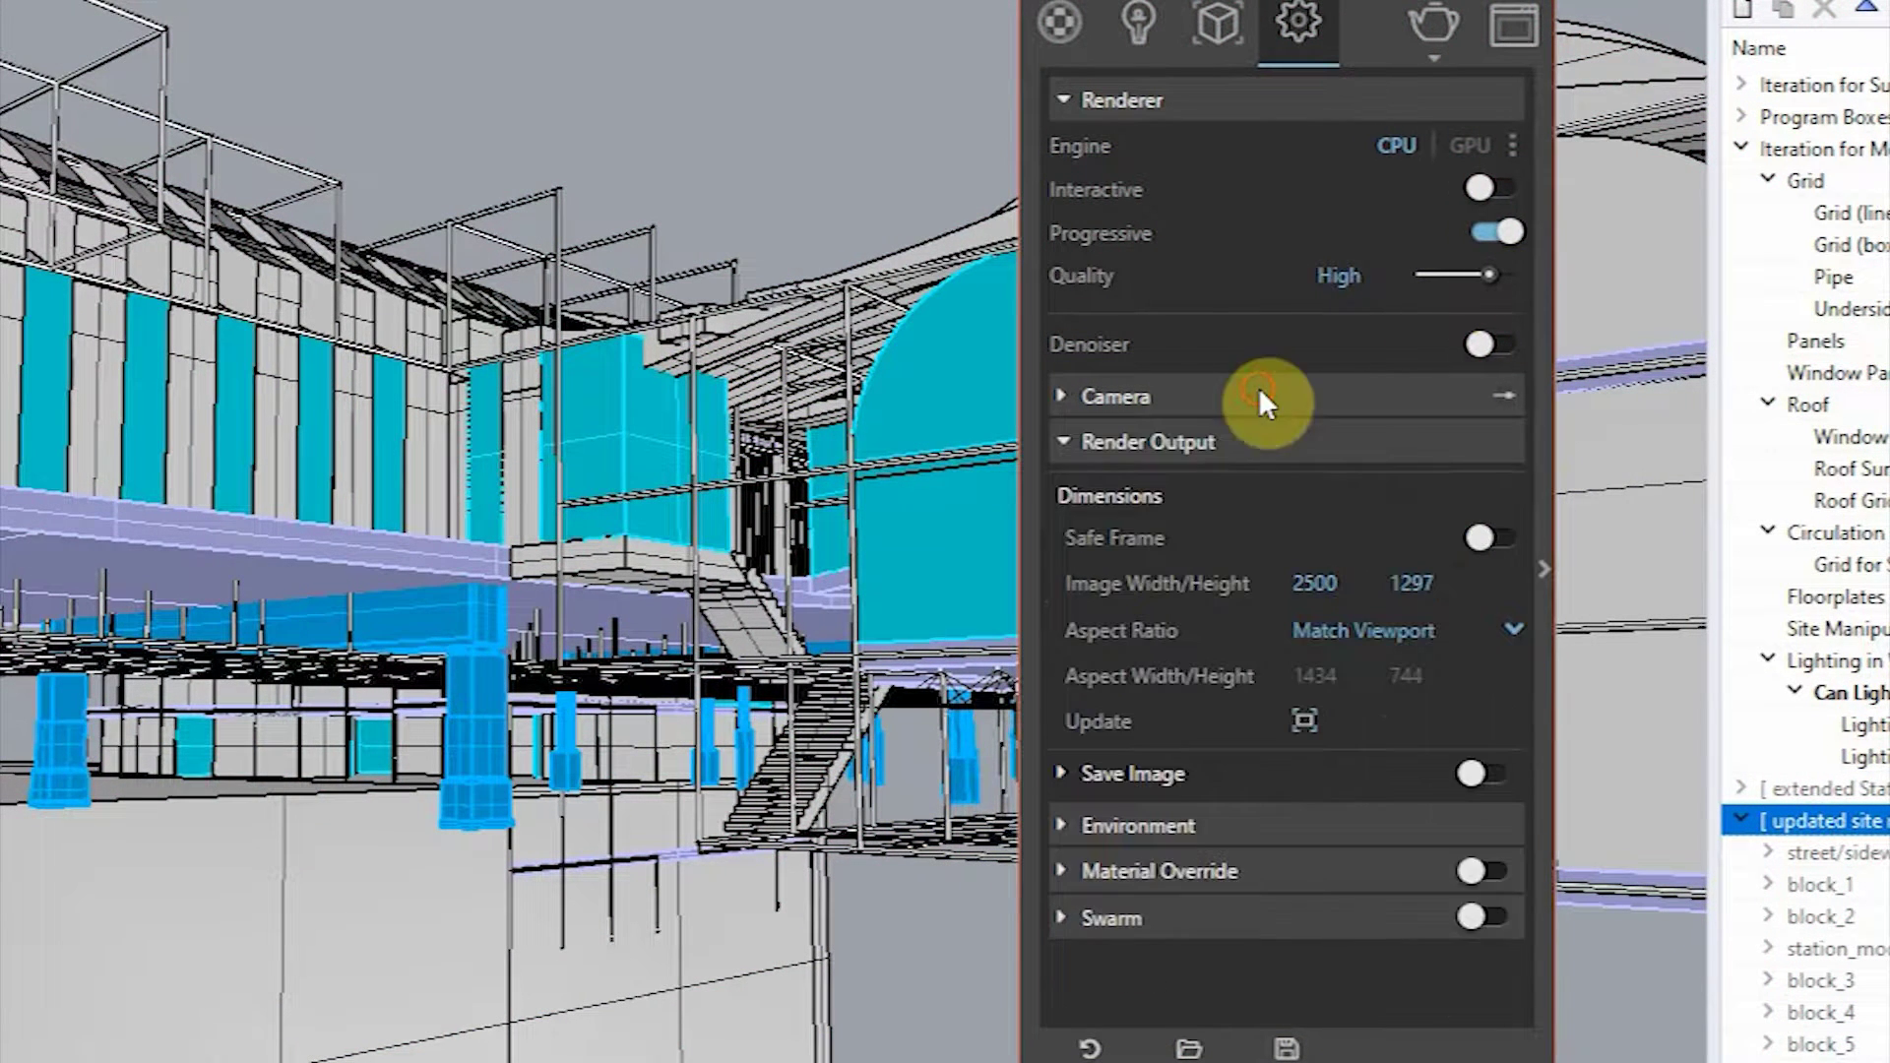
Expand and collapse the V-Ray environment settings, then show the geometry asset list.
left_click(1303, 829)
left_click(1303, 829)
left_click(1304, 25)
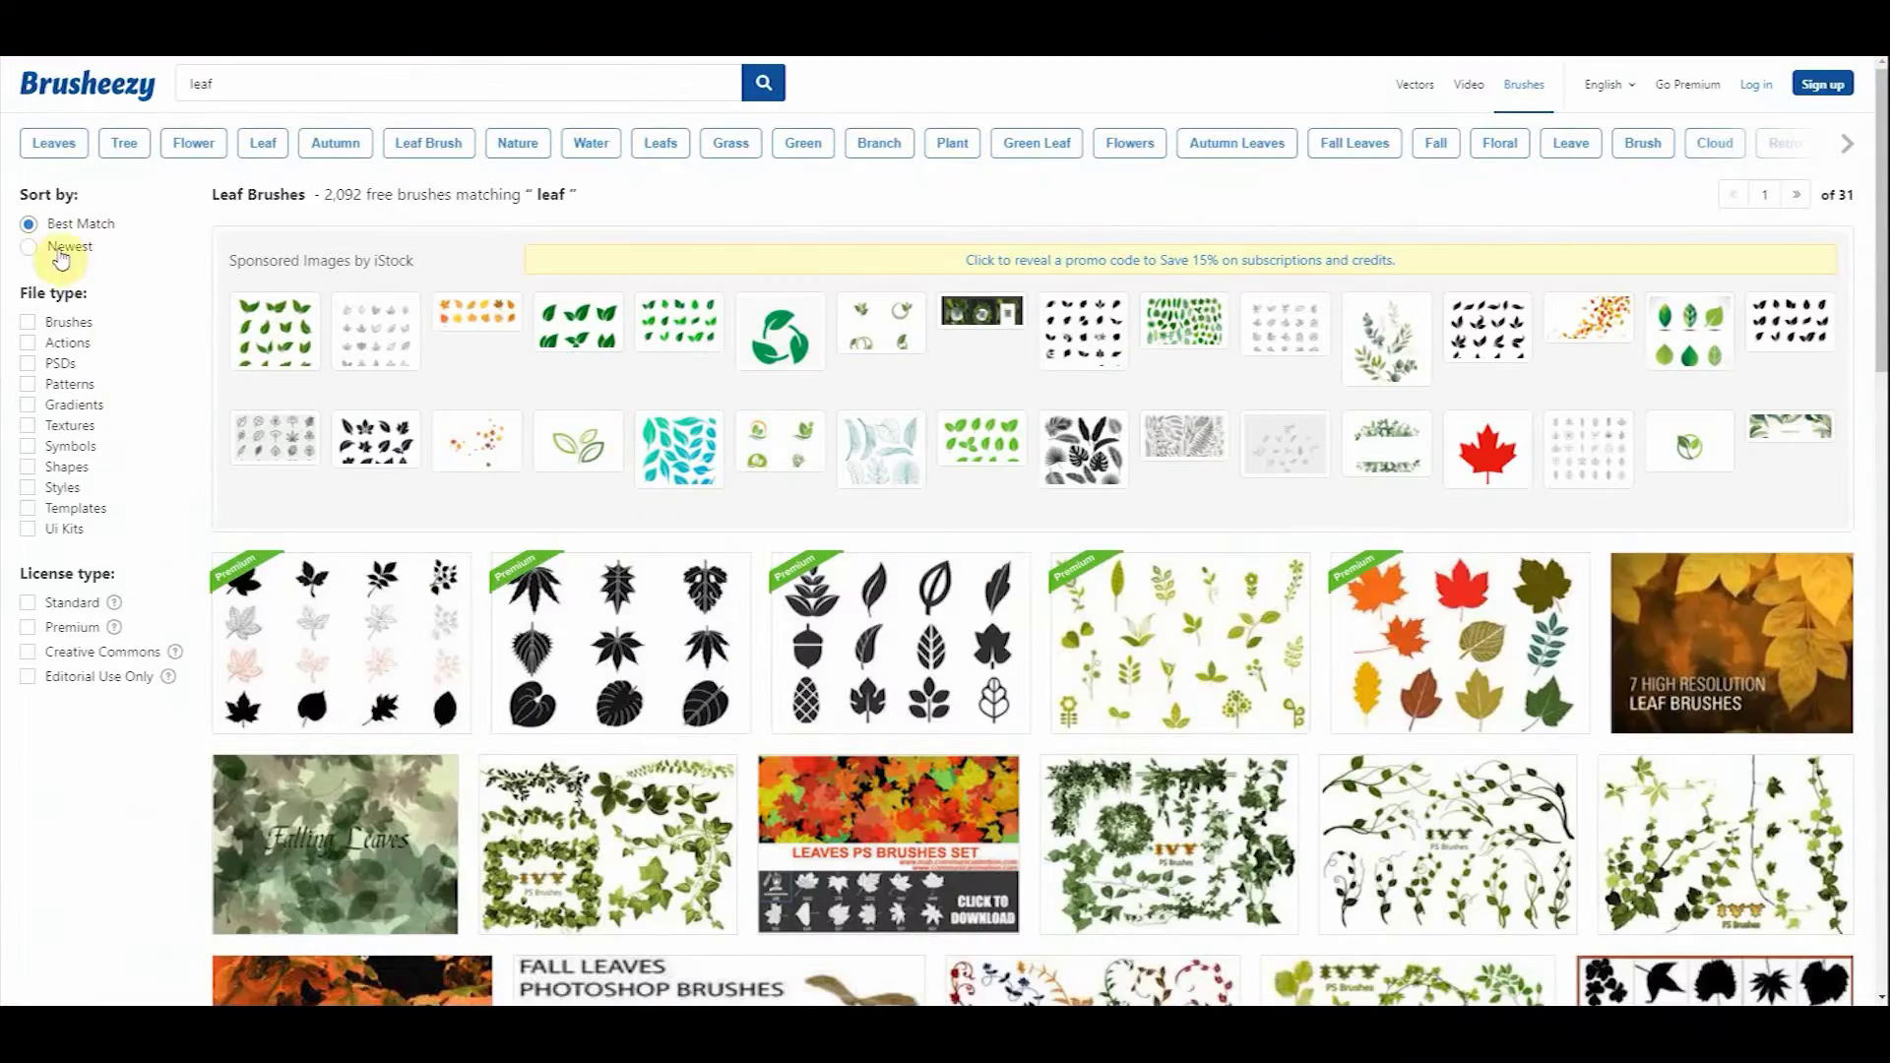
Filter Brusheezy leaf results to Standard license and download 20 Ivy PS Brushes Abr Vol.4.
left_click(28, 602)
left_click(1255, 638)
left_click(1240, 221)
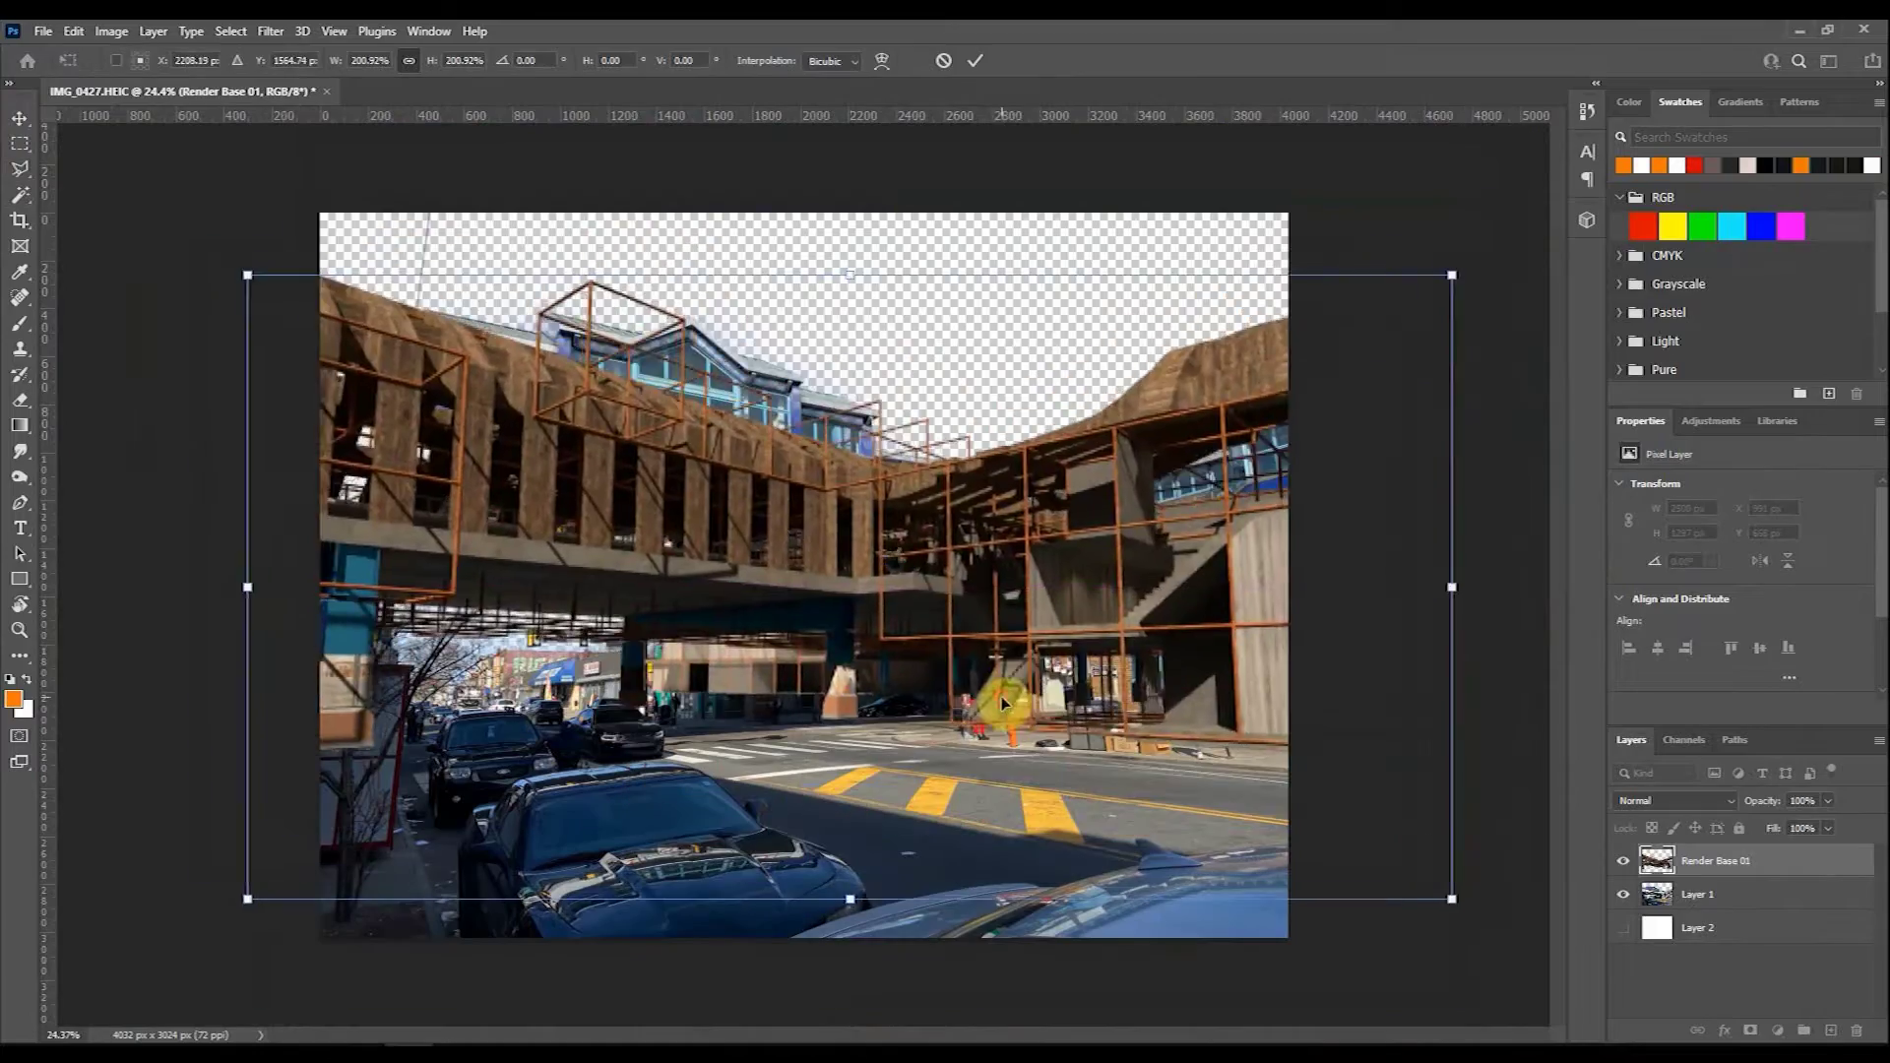
Move Render Base 01 into place over the street photo and hide the Windows layer.
left_click_drag(999, 687, 1231, 576)
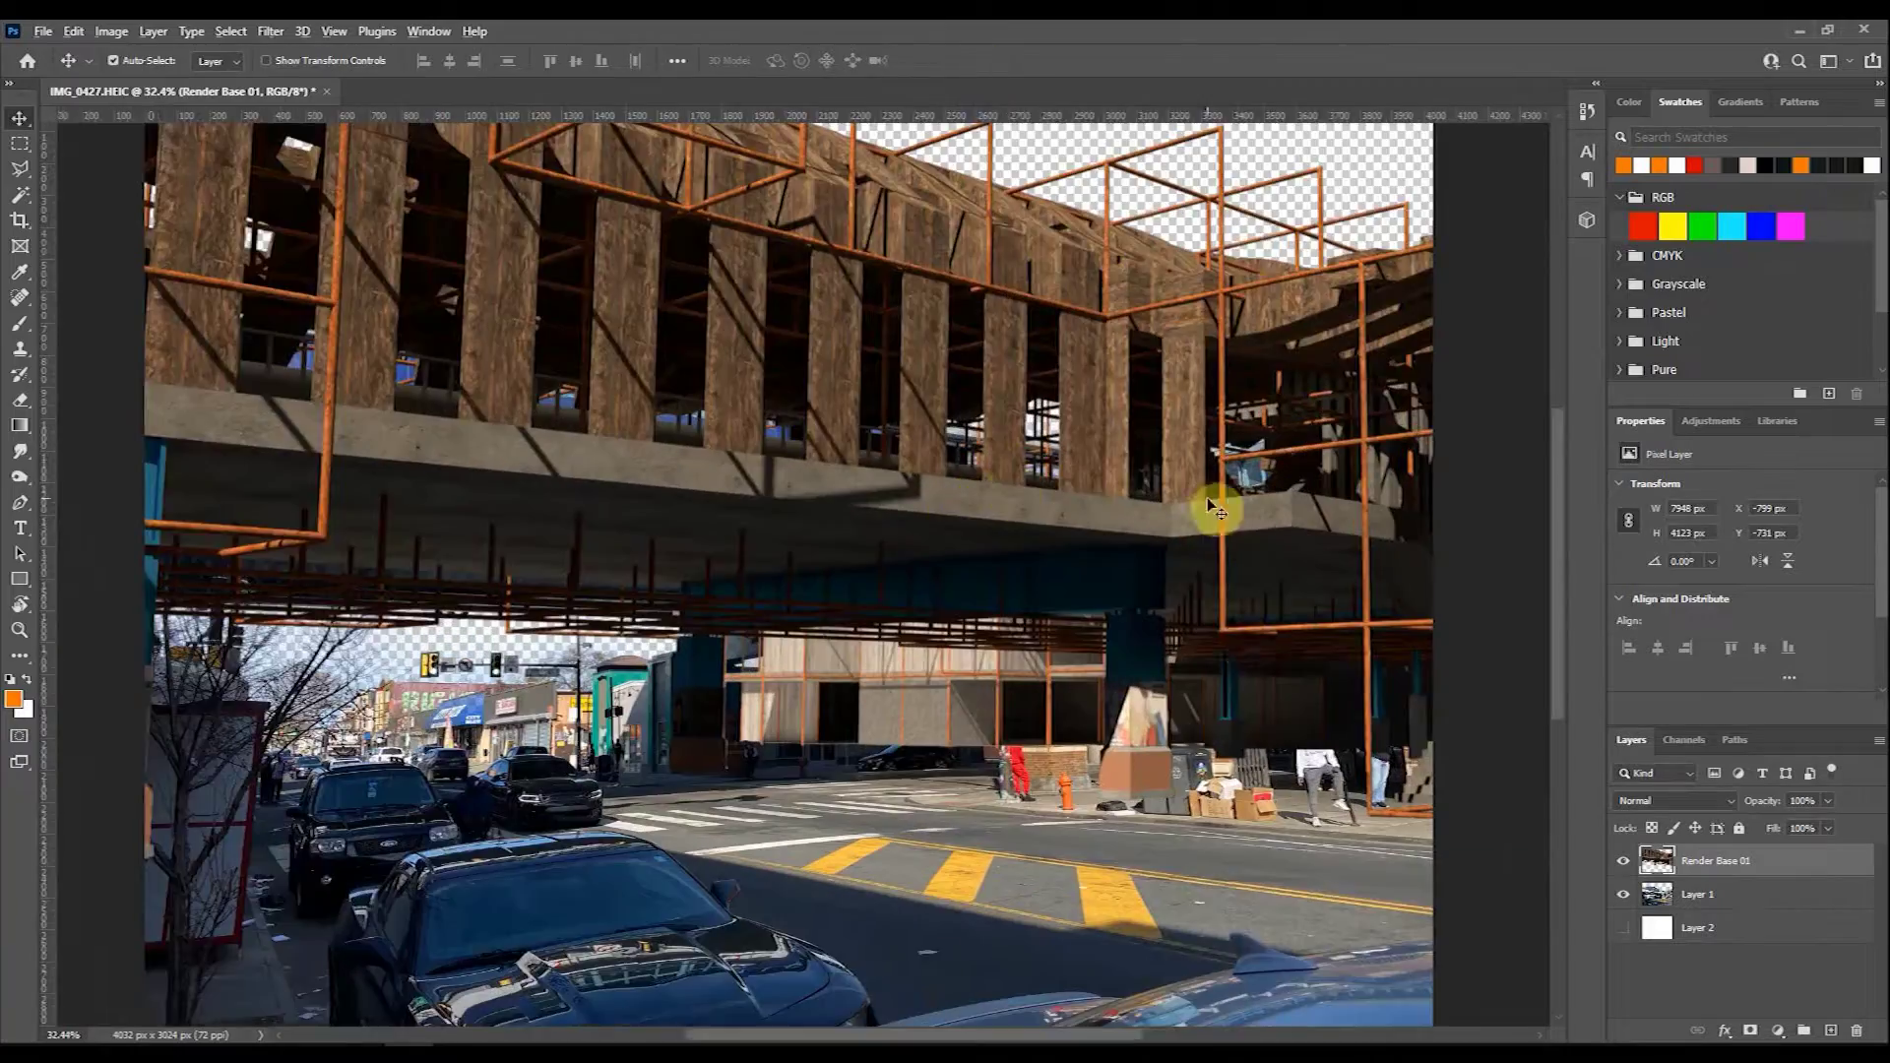
left_click(1624, 860)
left_click(1623, 860)
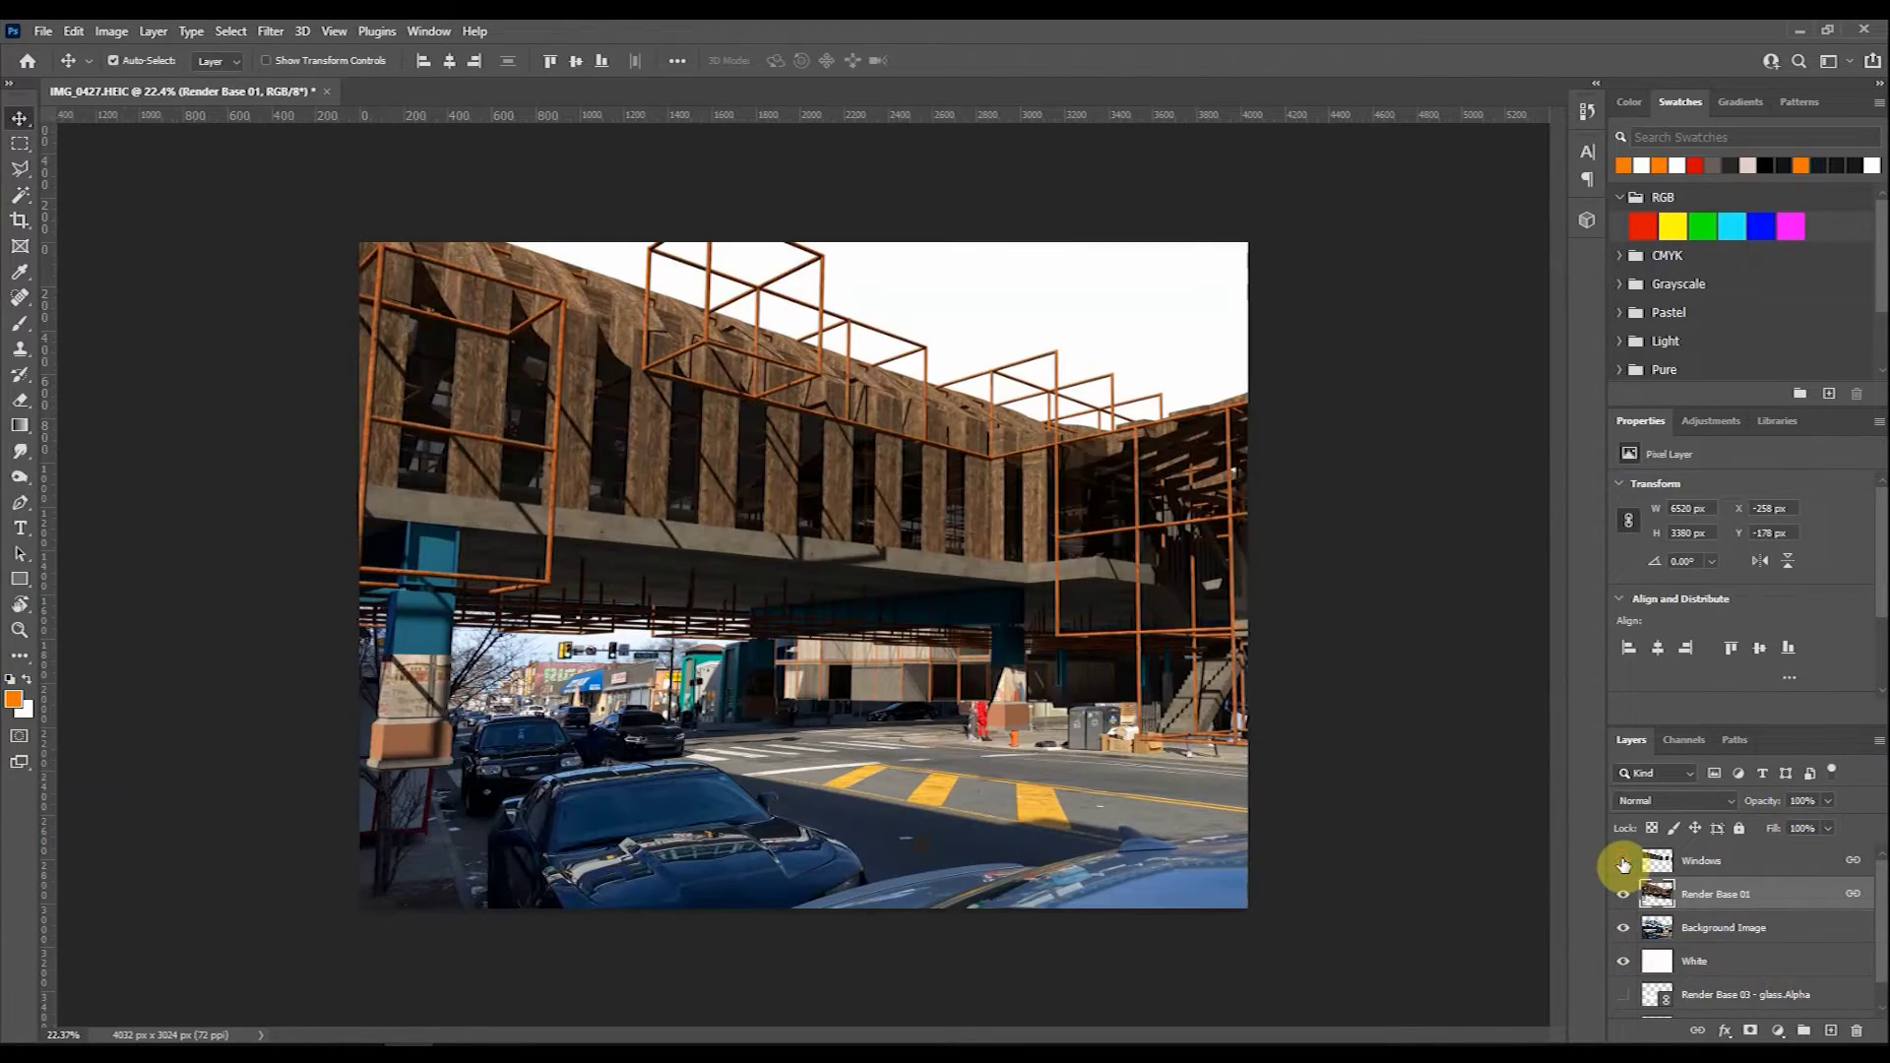
left_click(1623, 862)
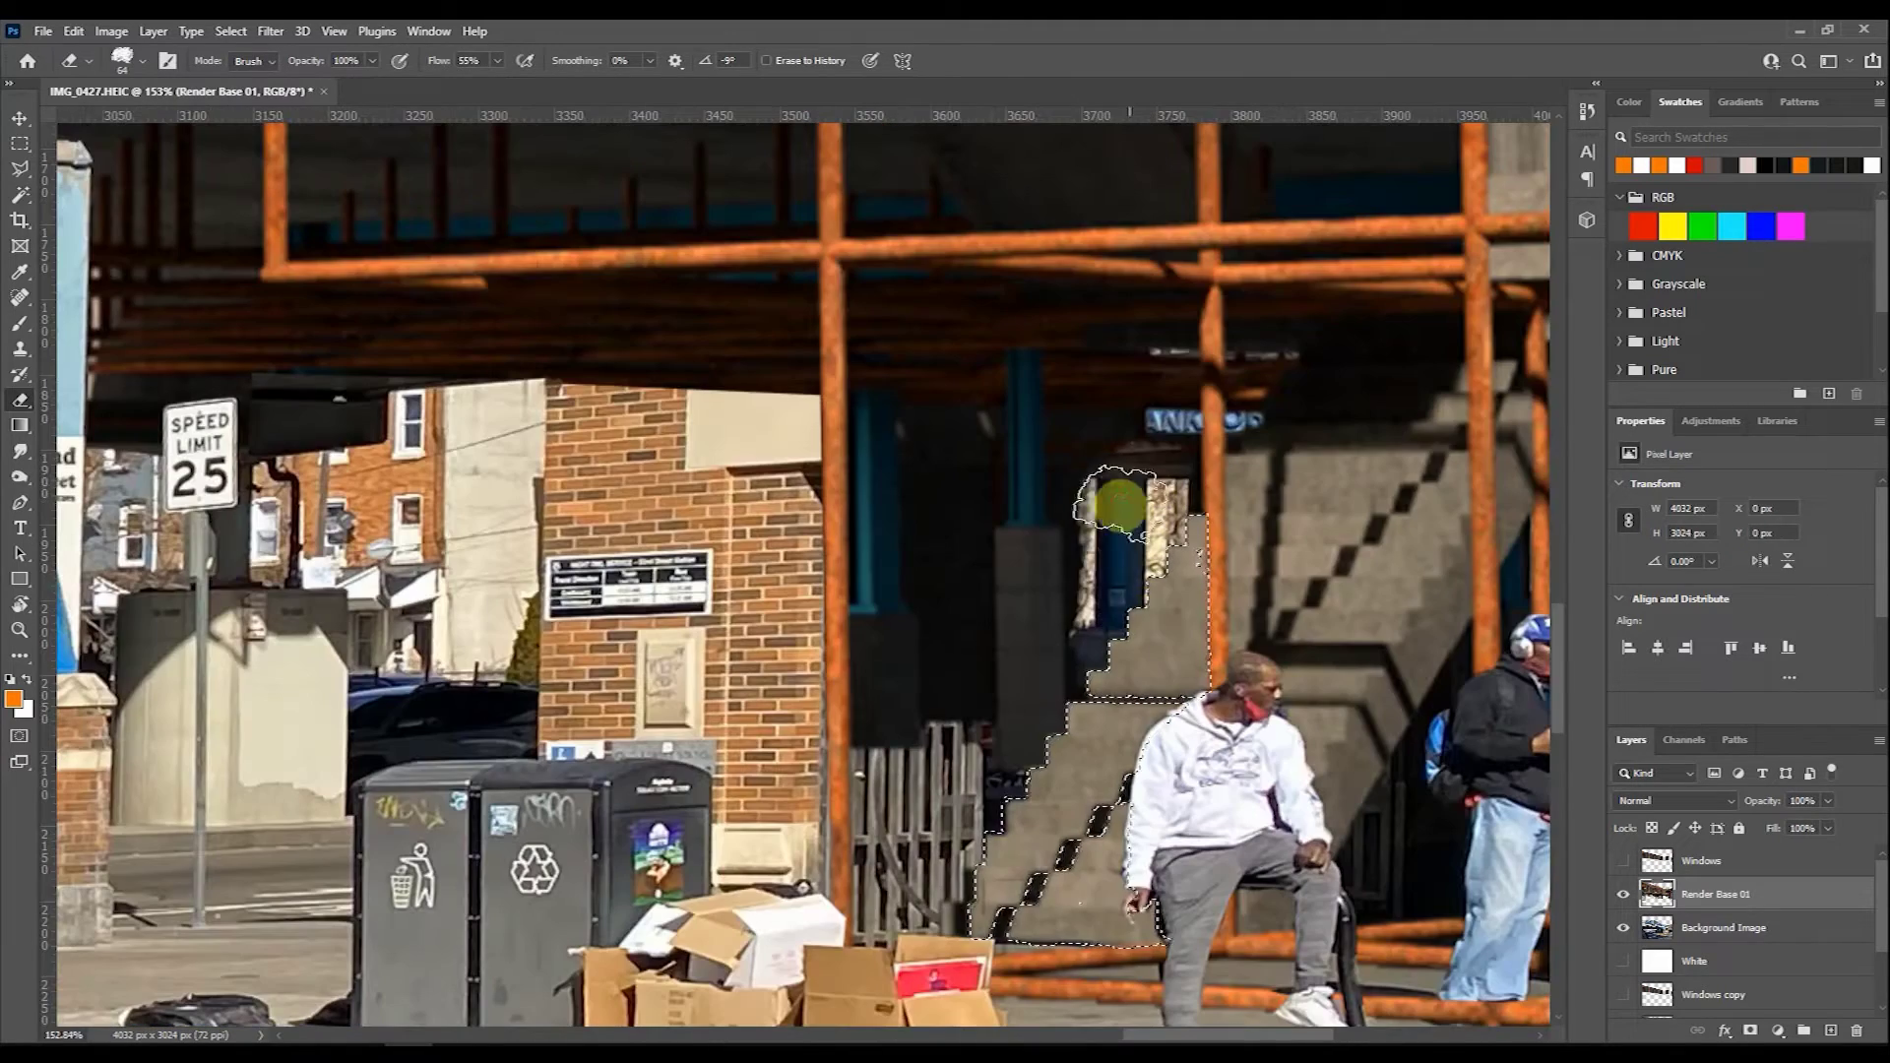
Erase the render over the stairs and railings, and lasso around the pedestrian signal.
mouse_move(1106, 498)
left_mouse_down()
mouse_move(1144, 452)
mouse_move(905, 441)
mouse_move(1003, 515)
mouse_move(1052, 606)
mouse_move(1019, 769)
mouse_move(915, 642)
left_mouse_up()
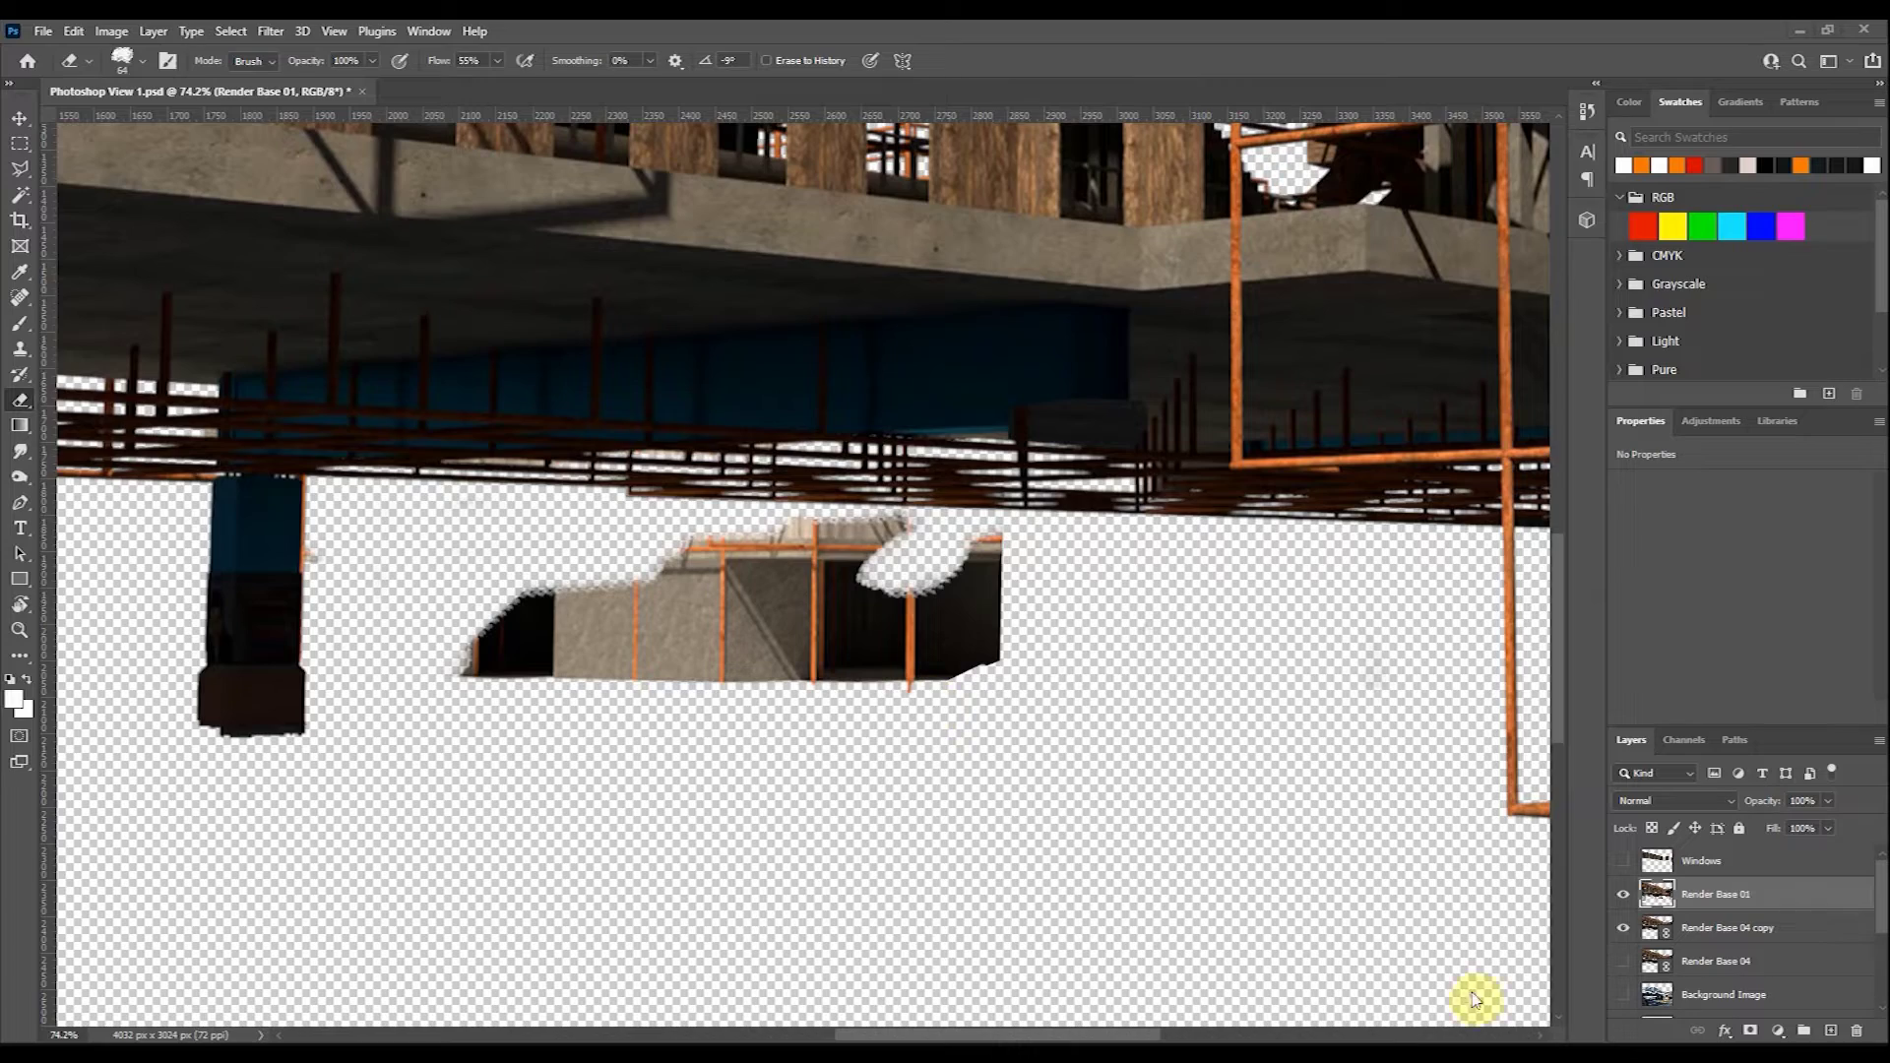
mouse_move(995, 630)
left_mouse_down()
mouse_move(995, 552)
mouse_move(735, 544)
mouse_move(835, 688)
mouse_move(622, 605)
left_mouse_up()
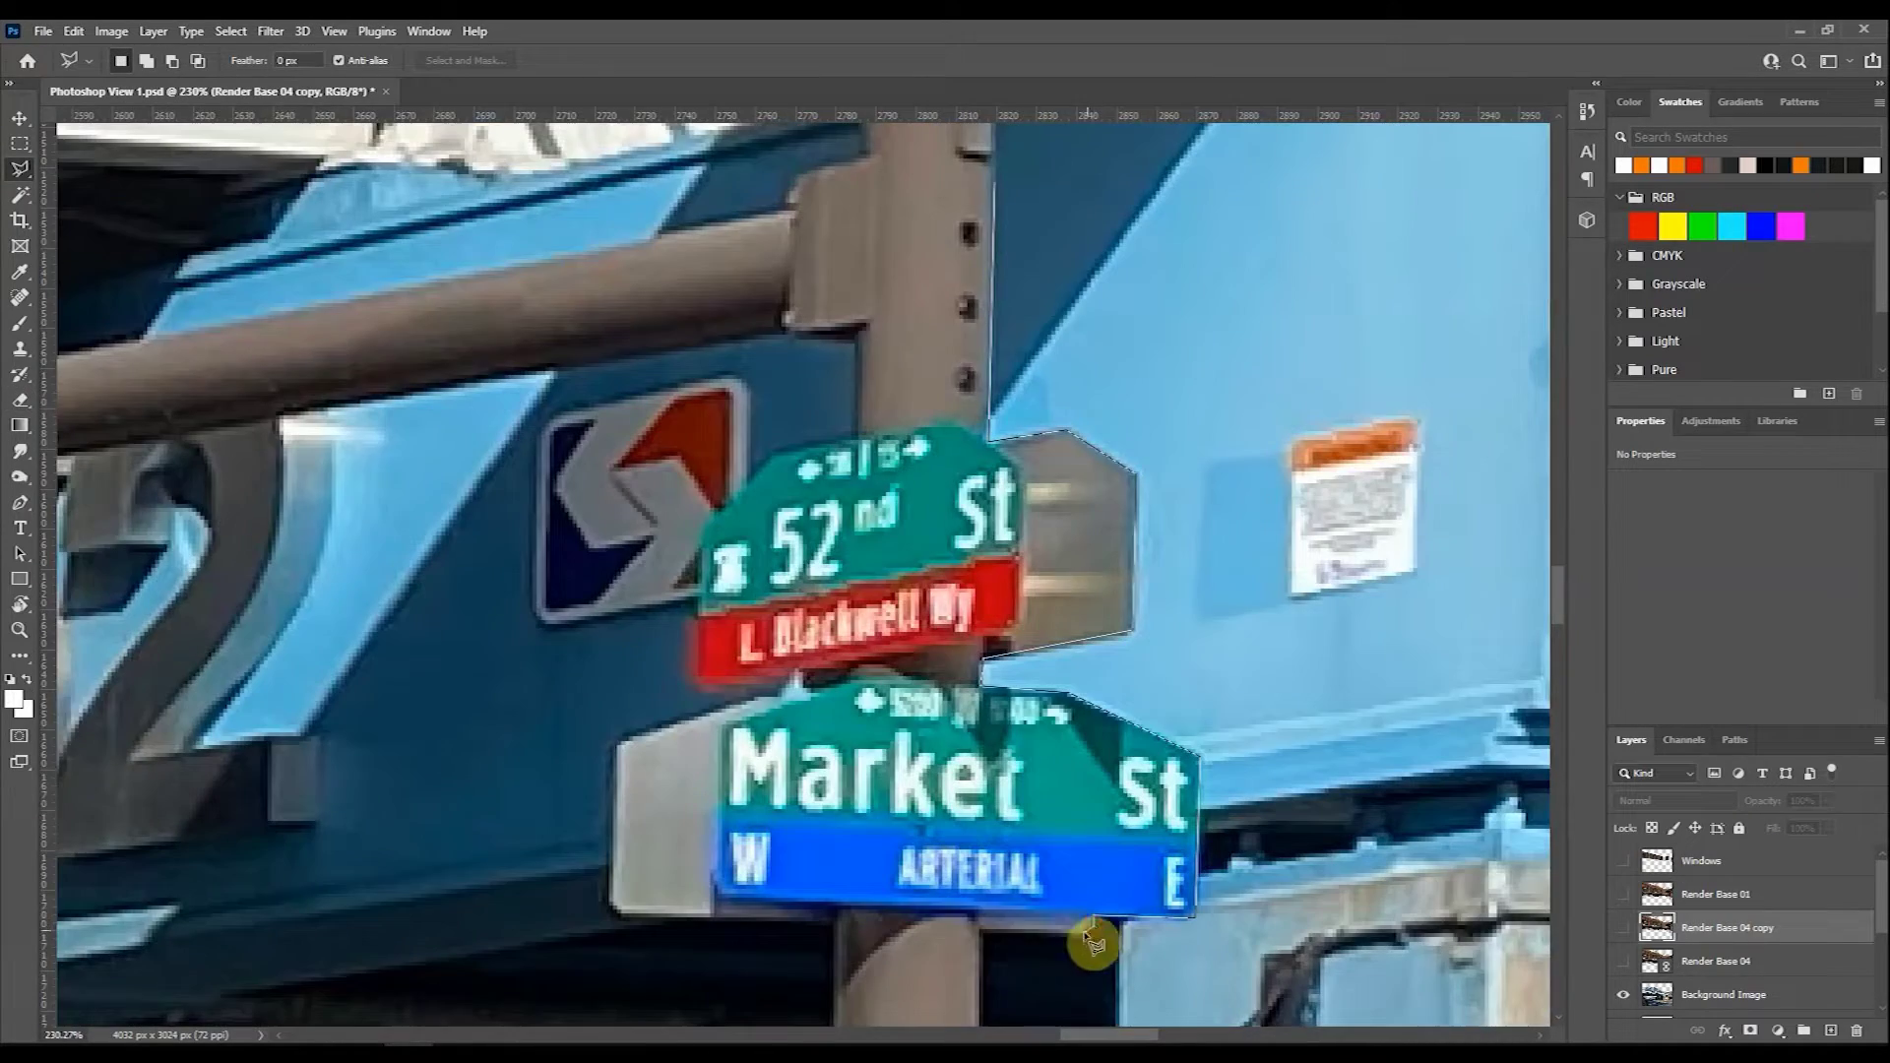
scroll(983, 380, "down", 5)
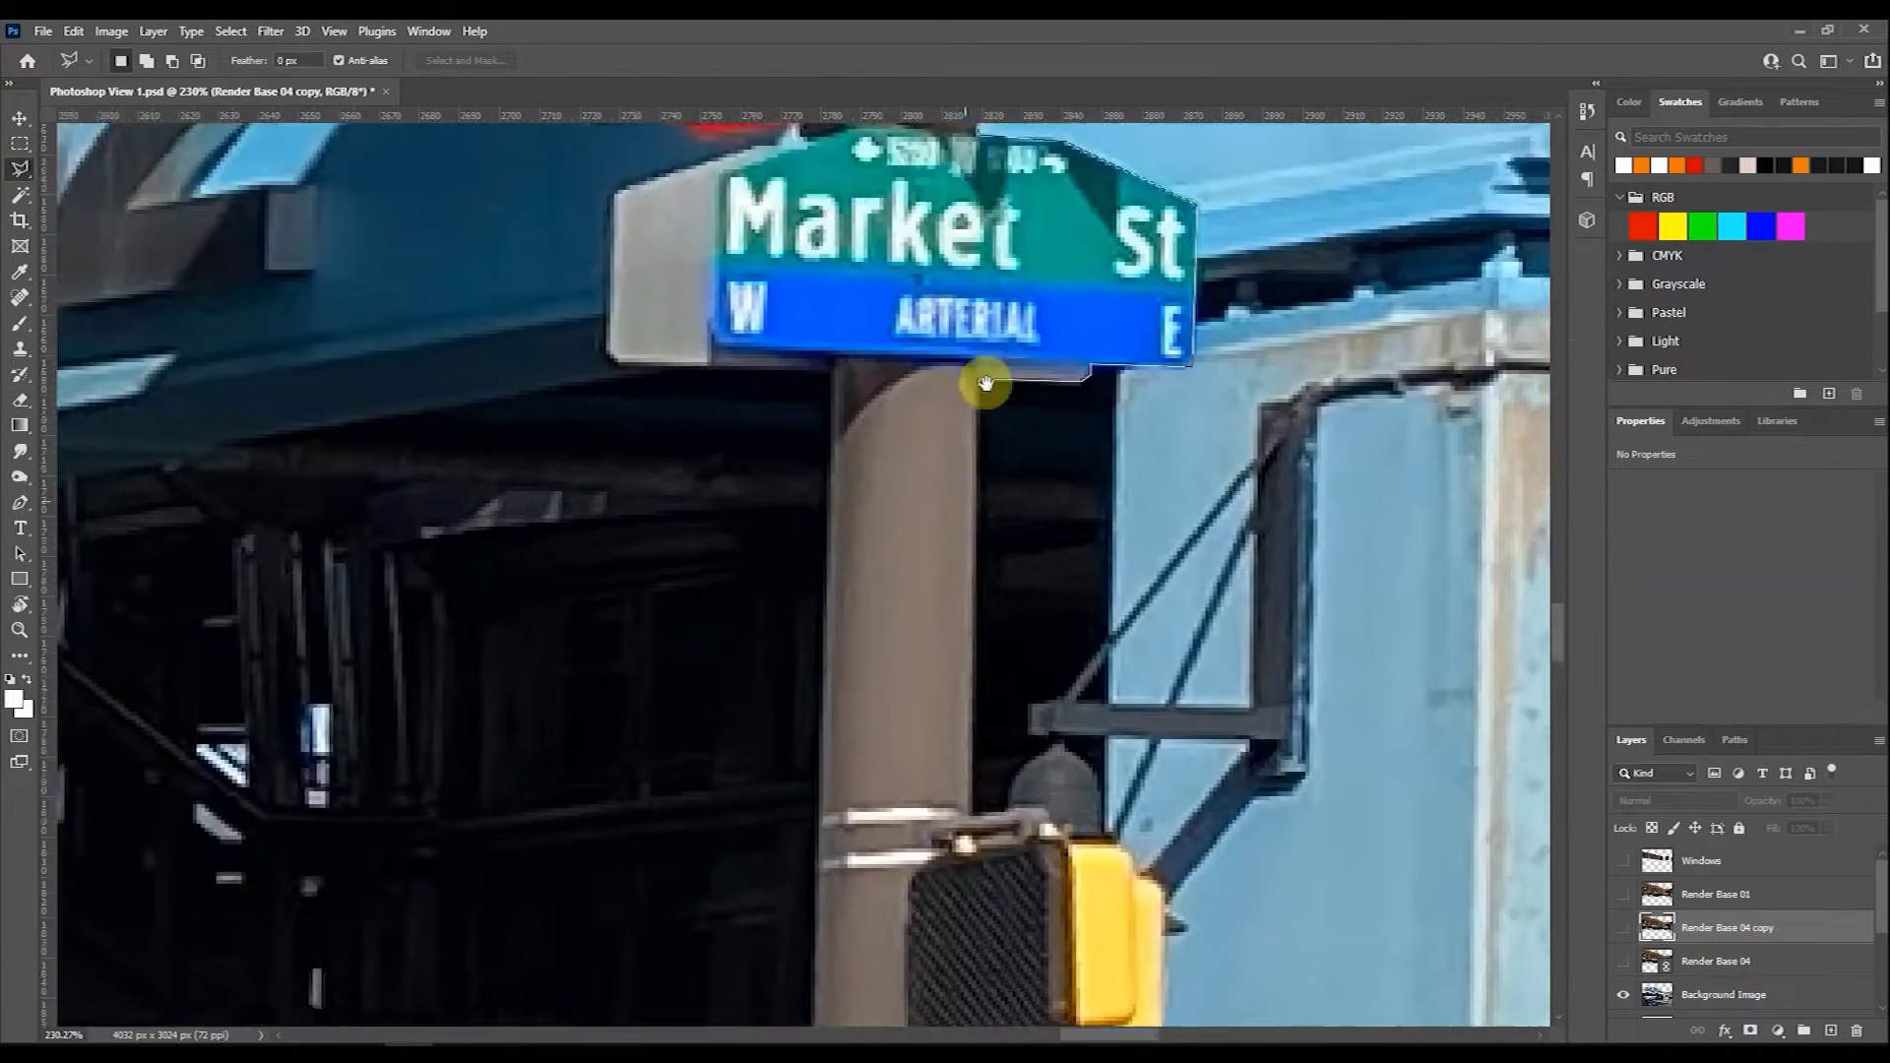
scroll(1187, 962, "down", 3)
scroll(1084, 781, "up", 2)
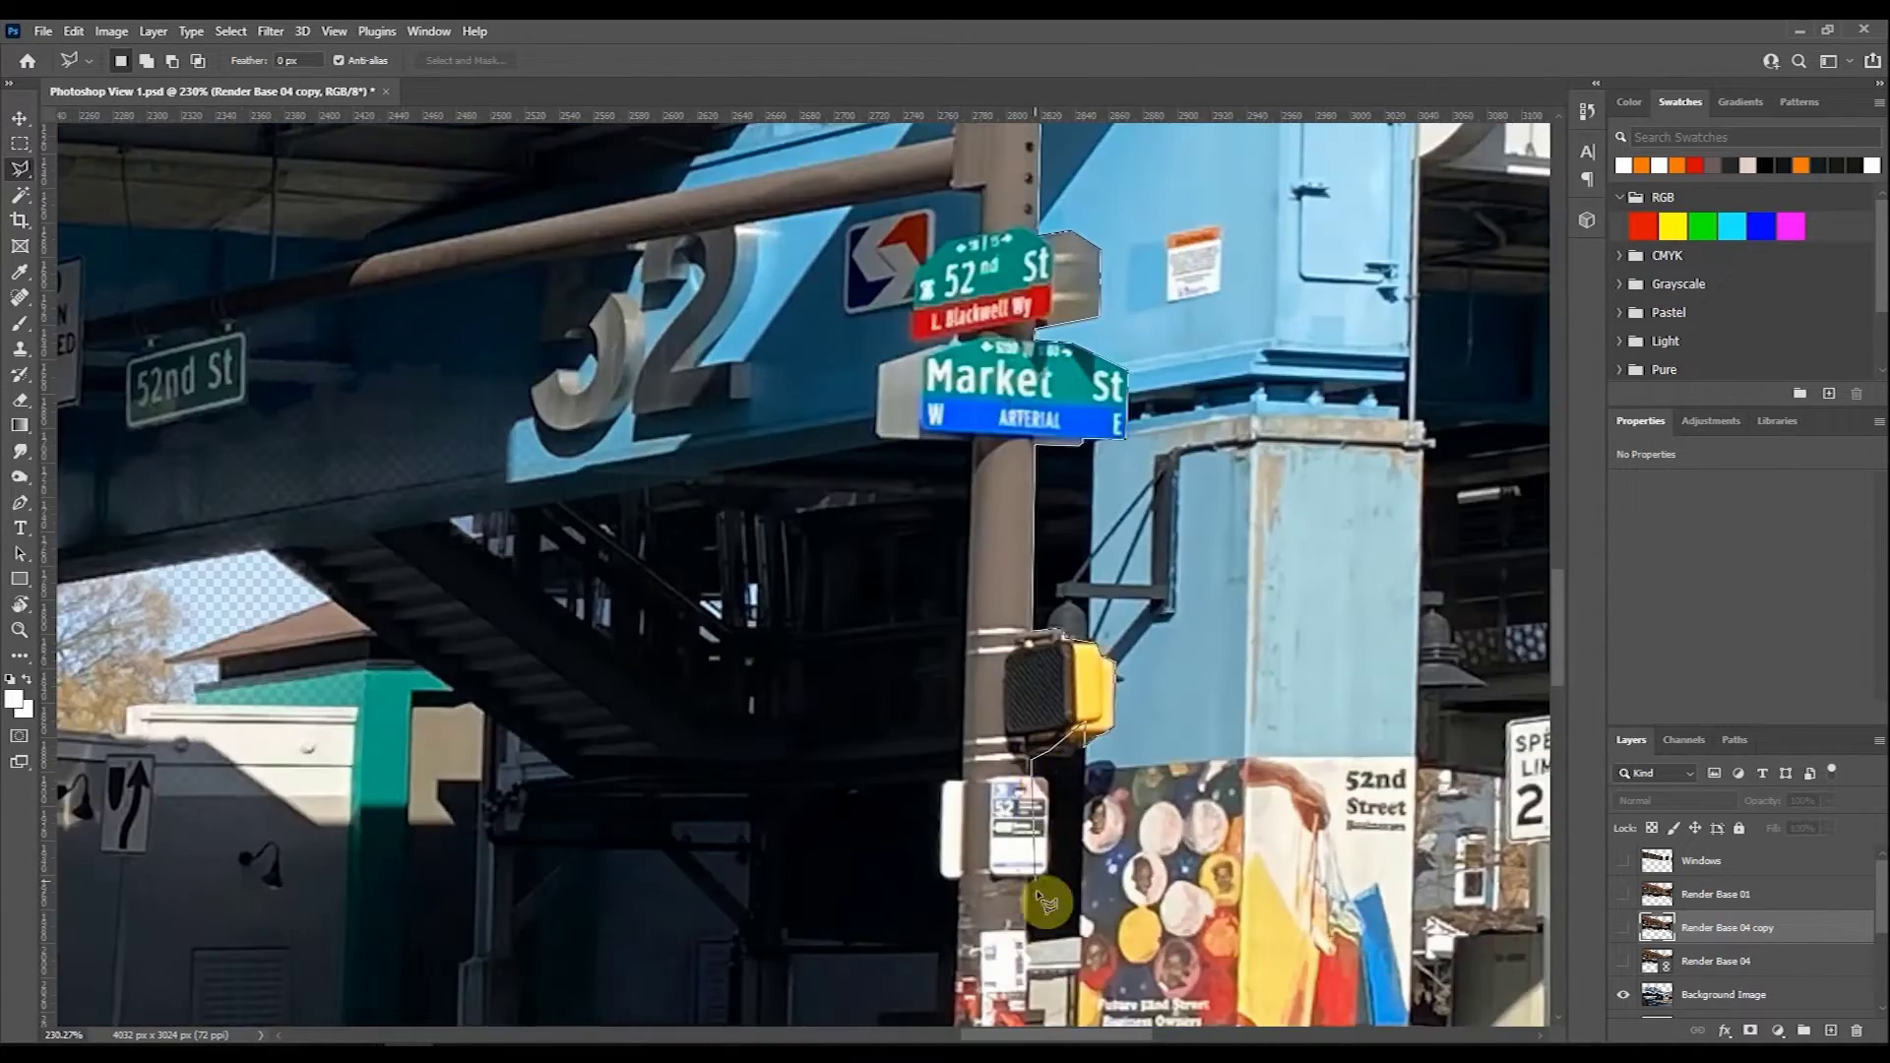
scroll(1034, 422, "up", 3)
scroll(1064, 726, "up", 4)
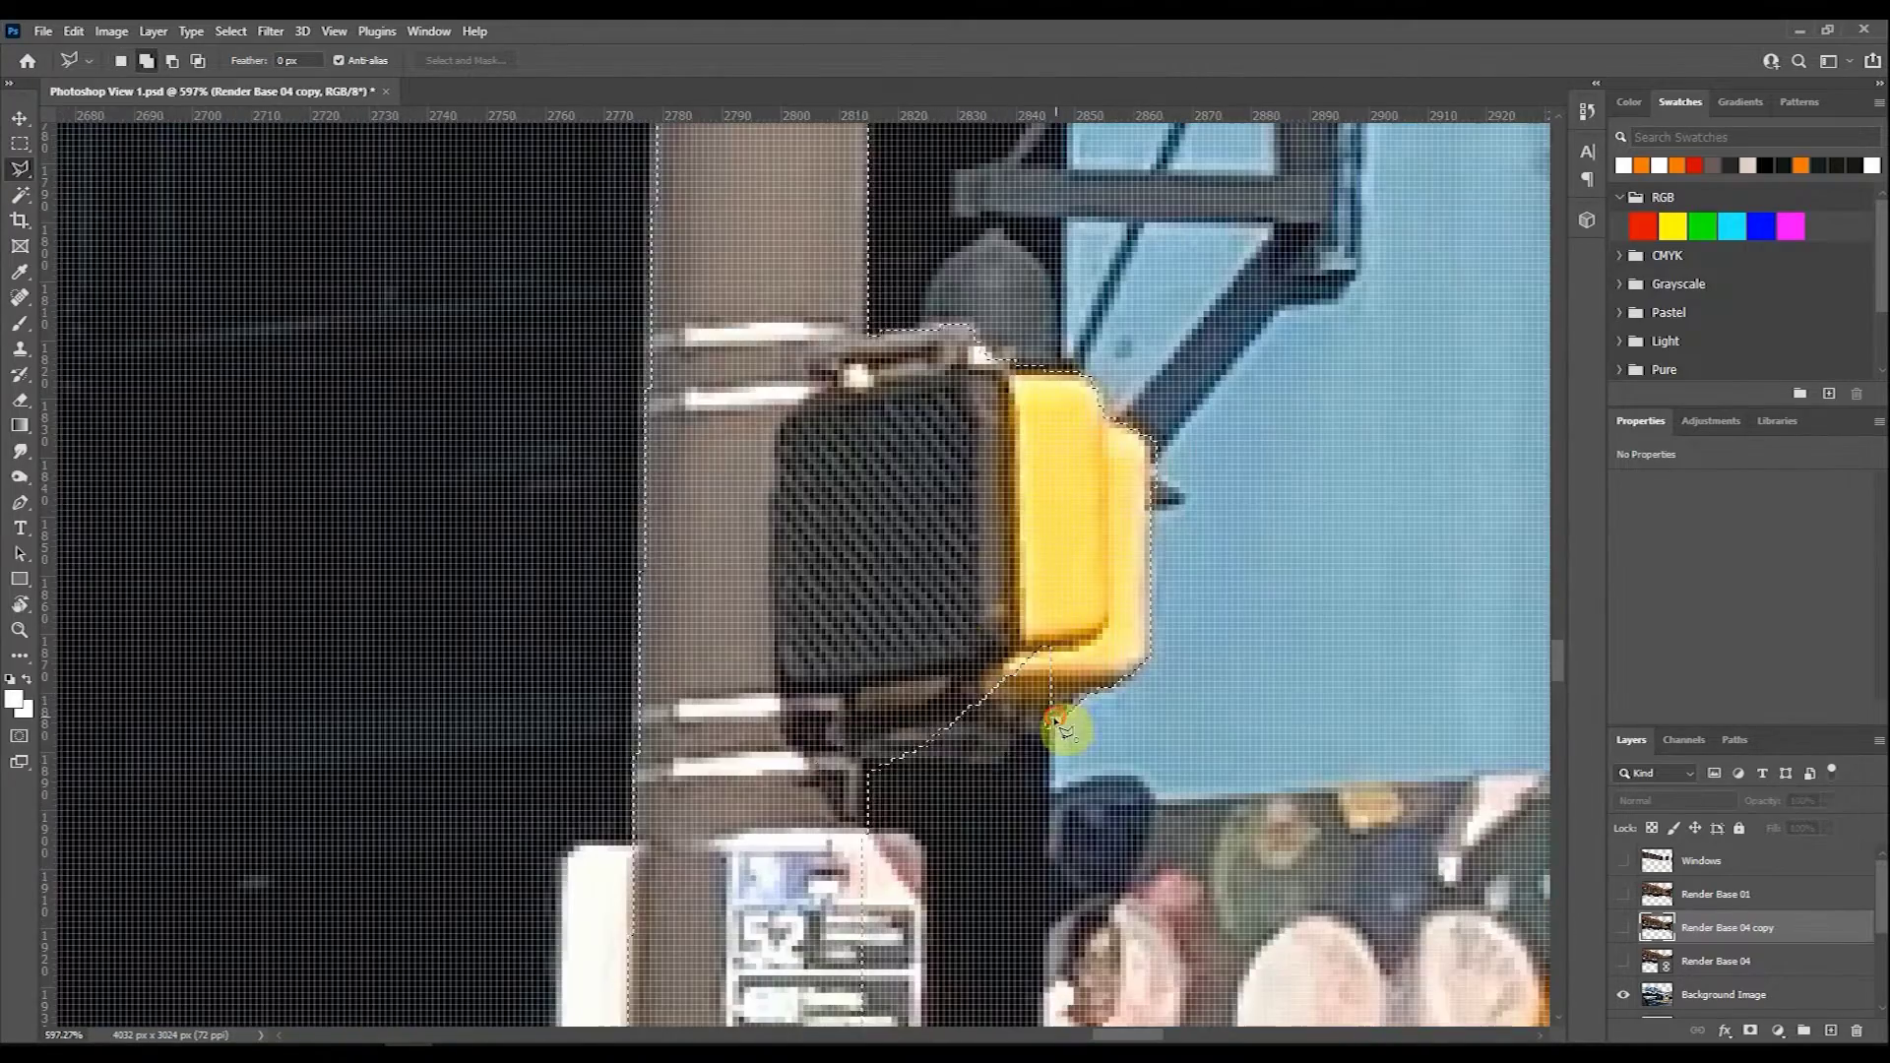
scroll(1081, 710, "down", 1)
left_click(940, 540)
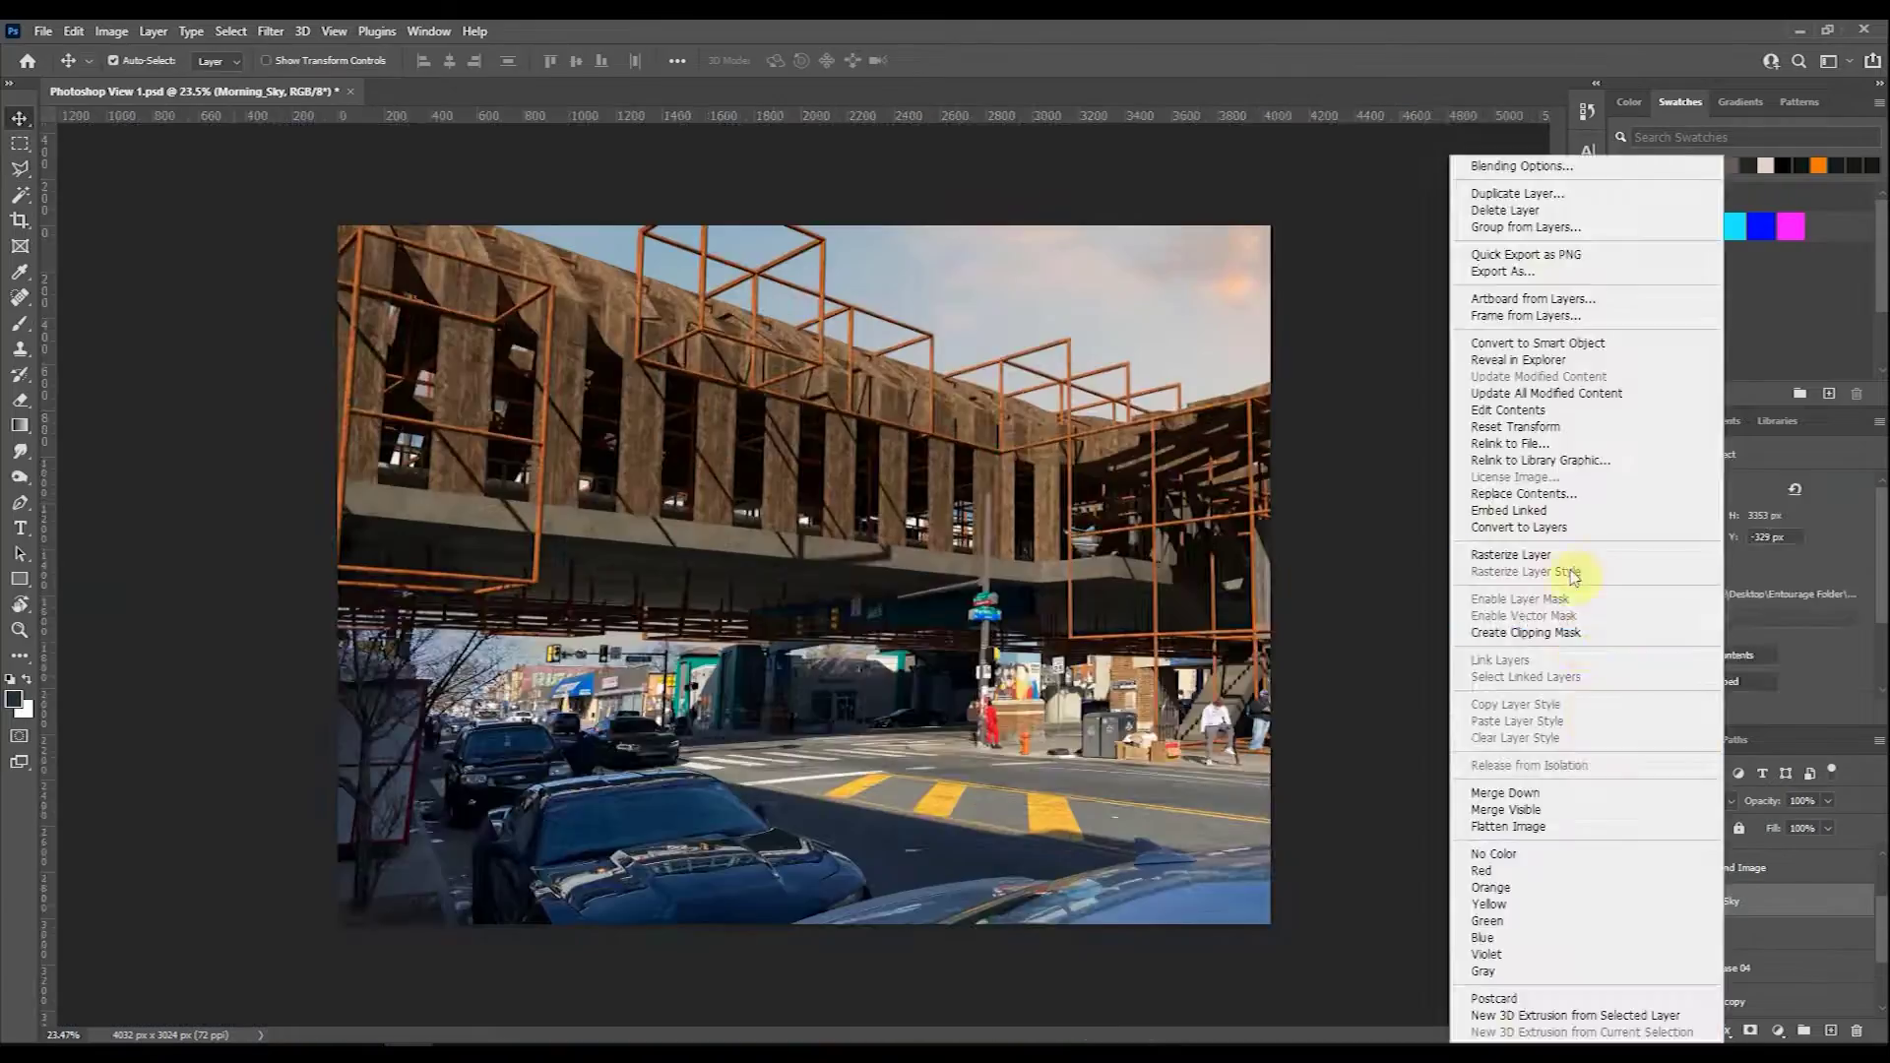
Stretch Morning_Sky across the top of the scene and apply a Gaussian Blur.
key("ctrl+t")
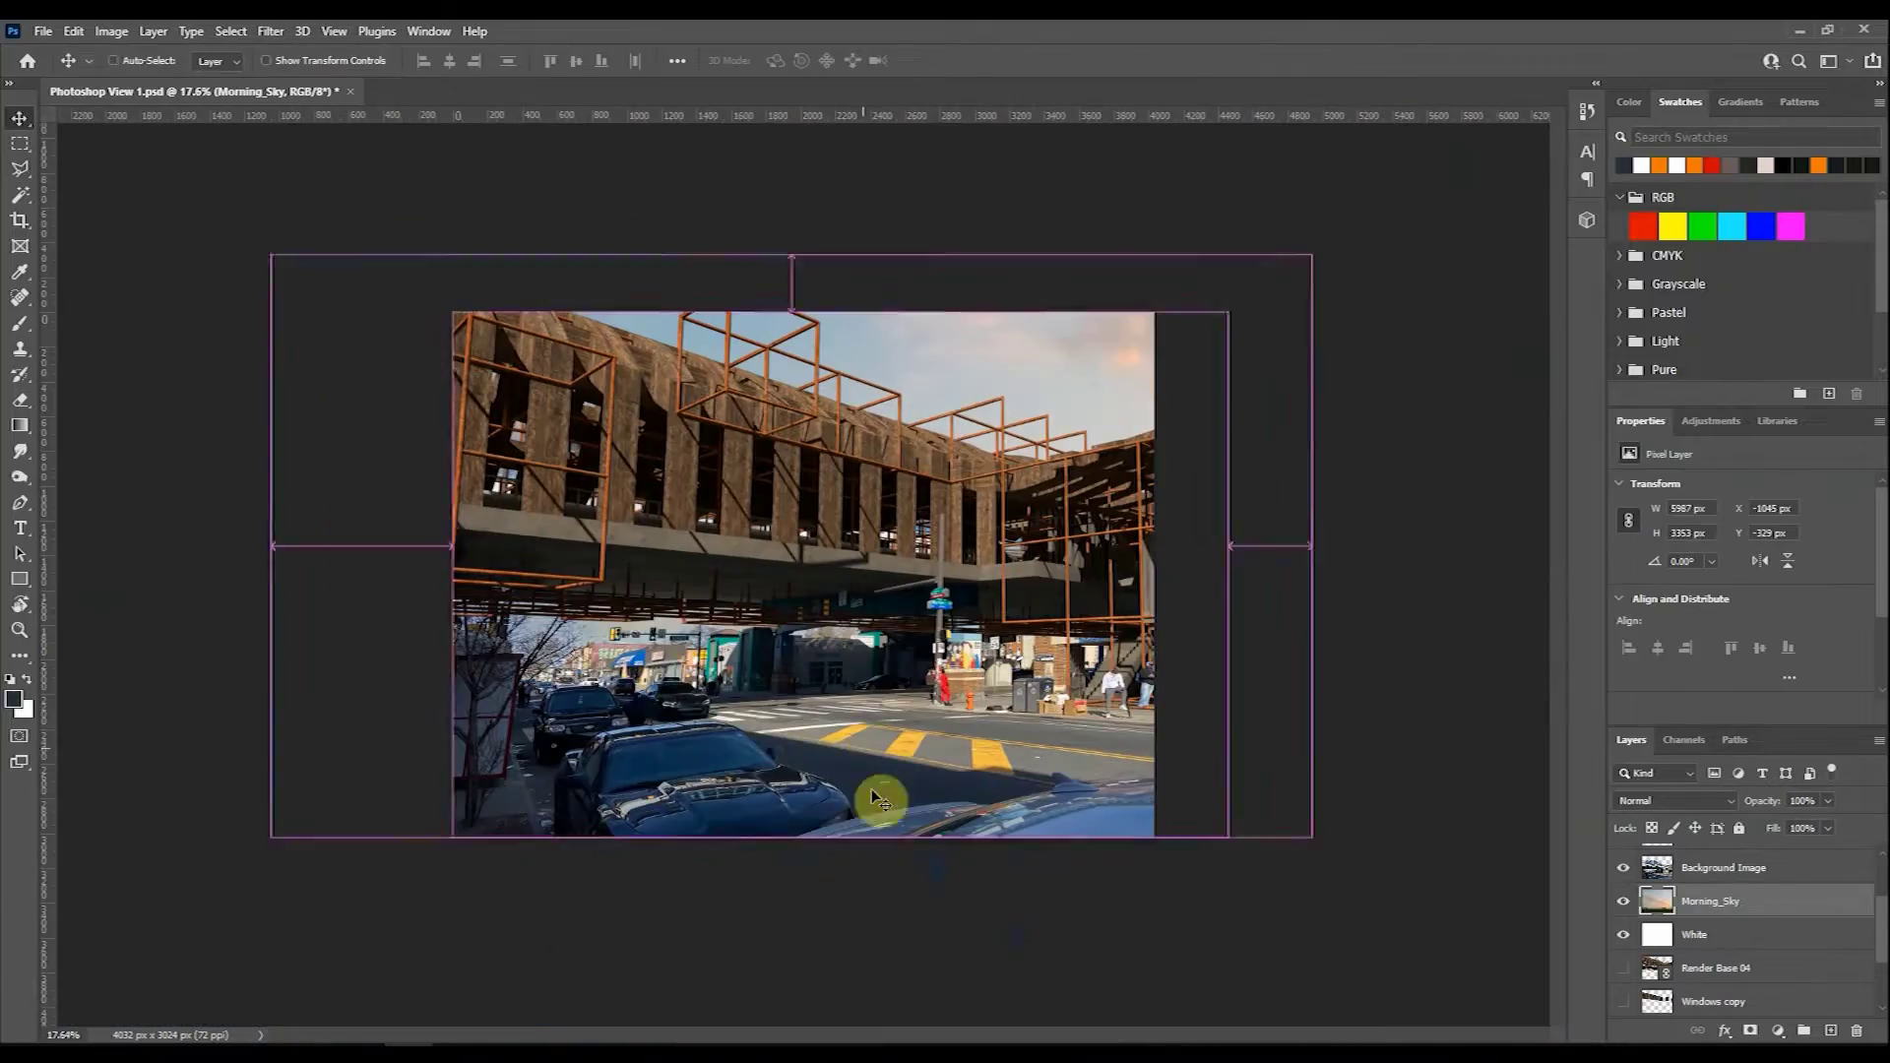
left_click_drag(873, 793, 1169, 445)
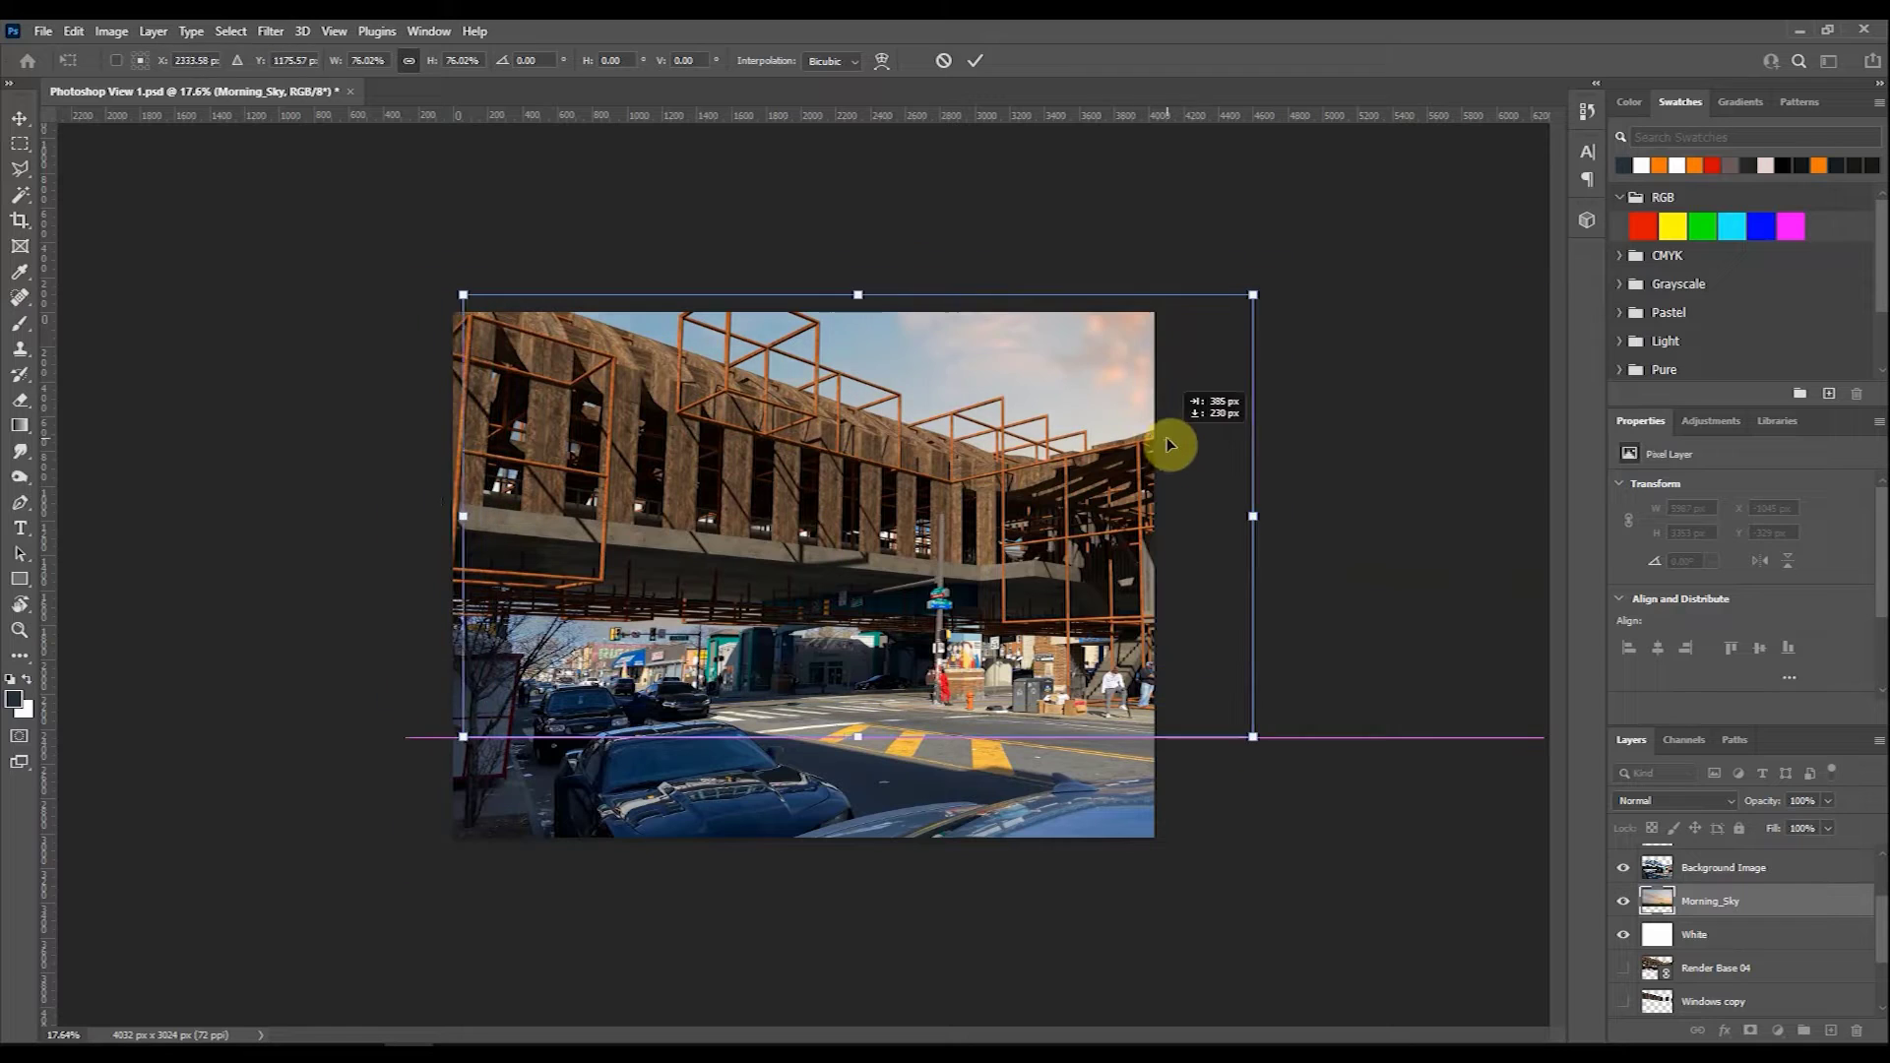
left_click(974, 59)
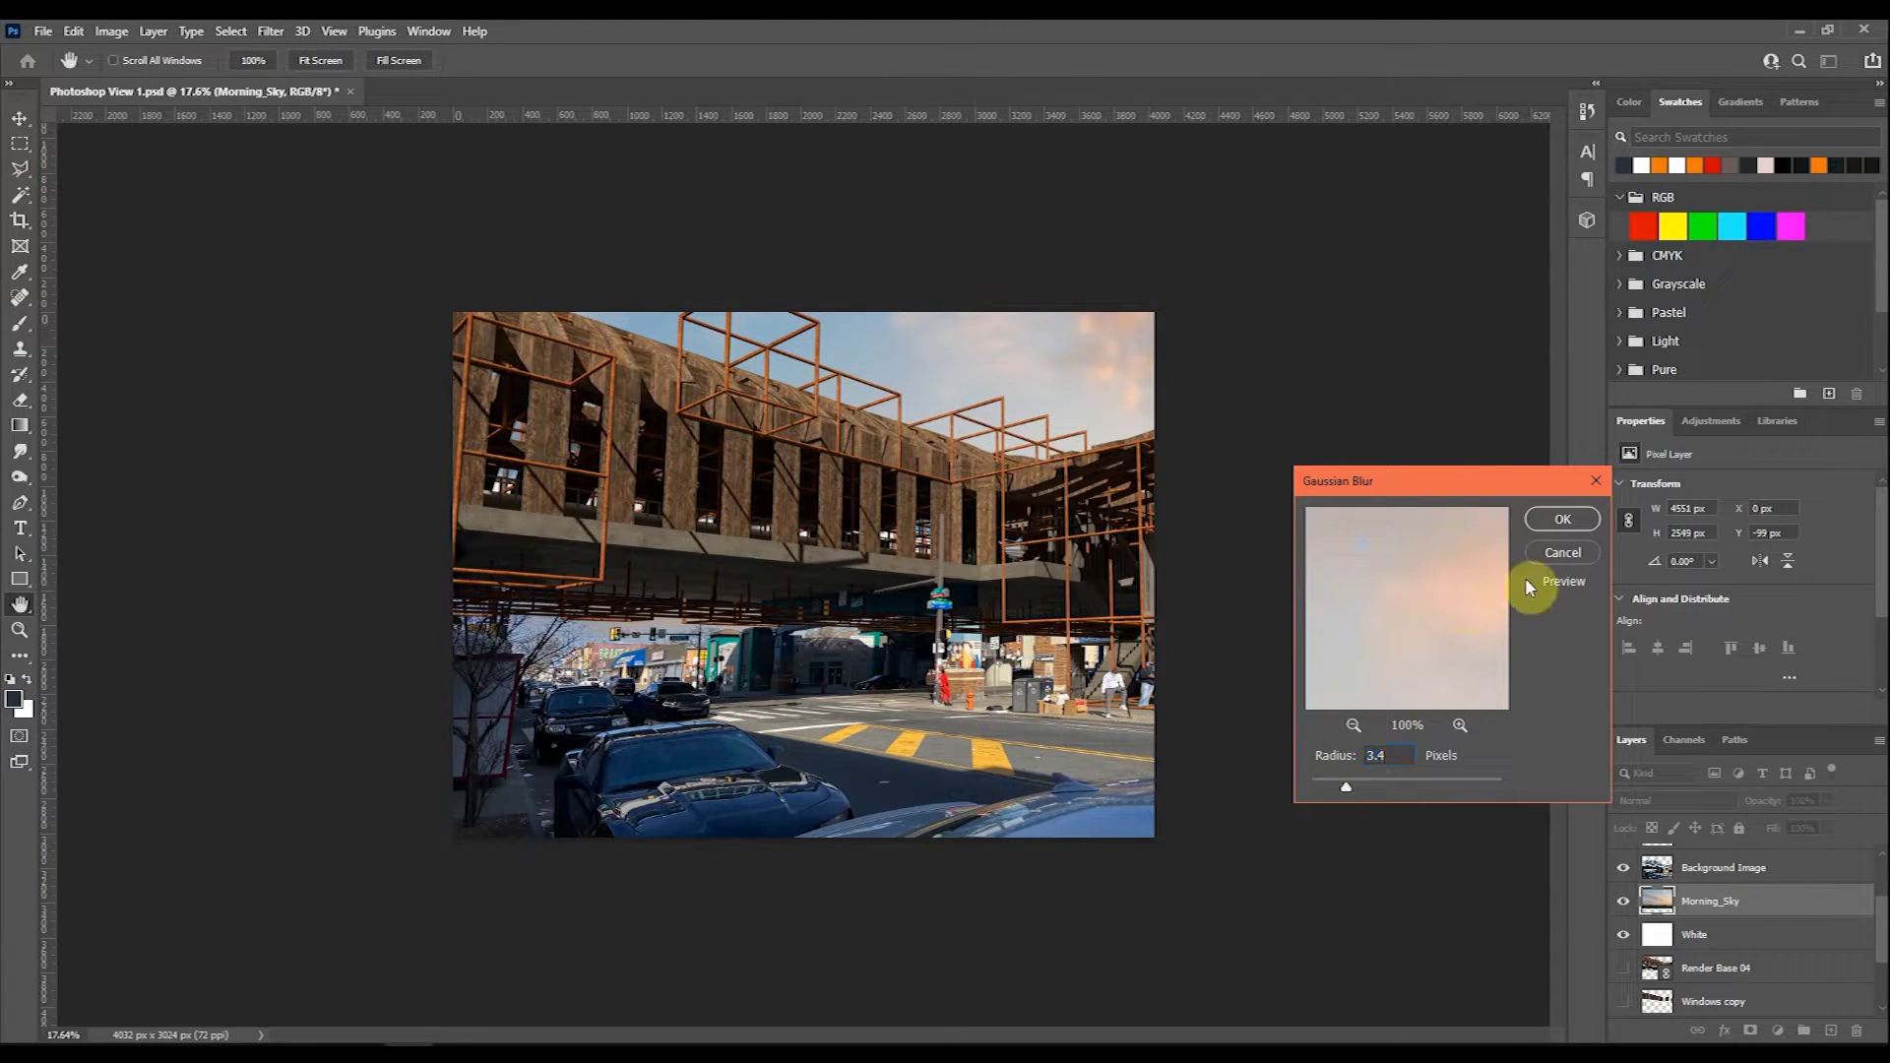
left_click(1562, 519)
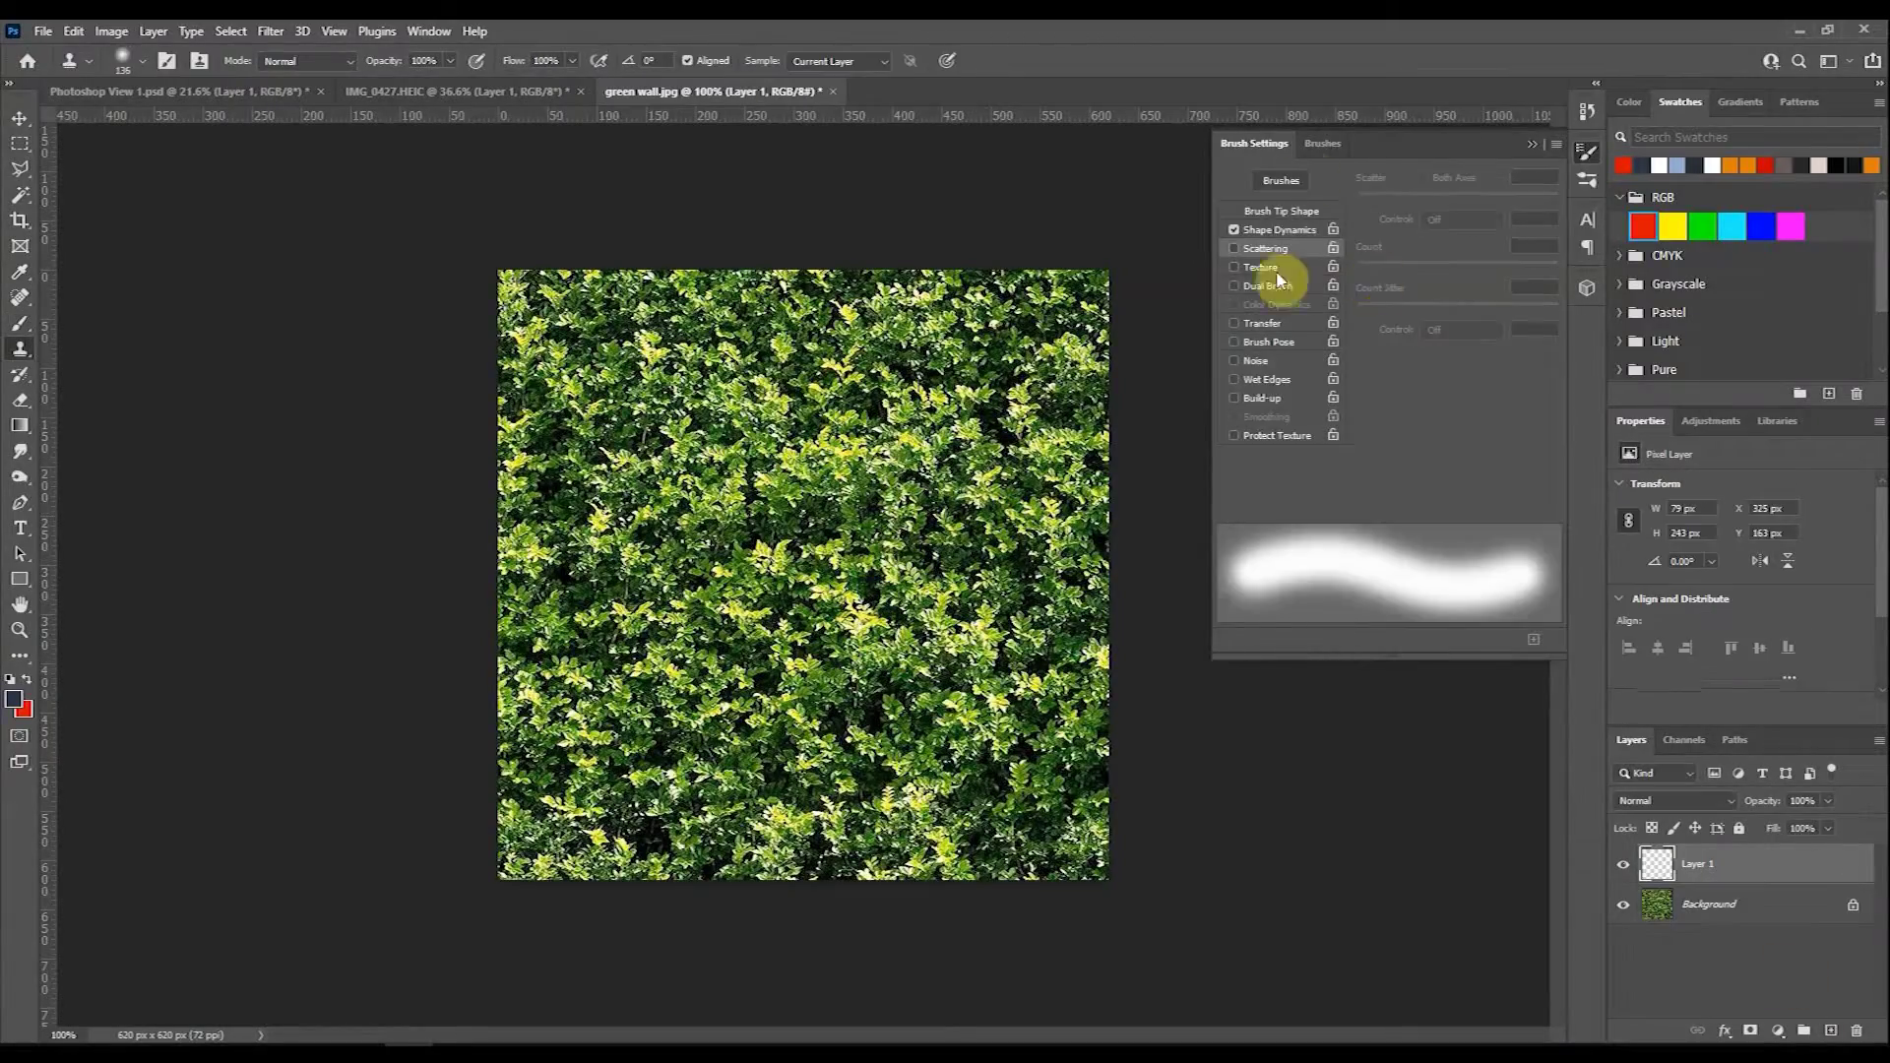
Add a layer mask to the green wall and fill it black to hide the wall.
left_click(1281, 180)
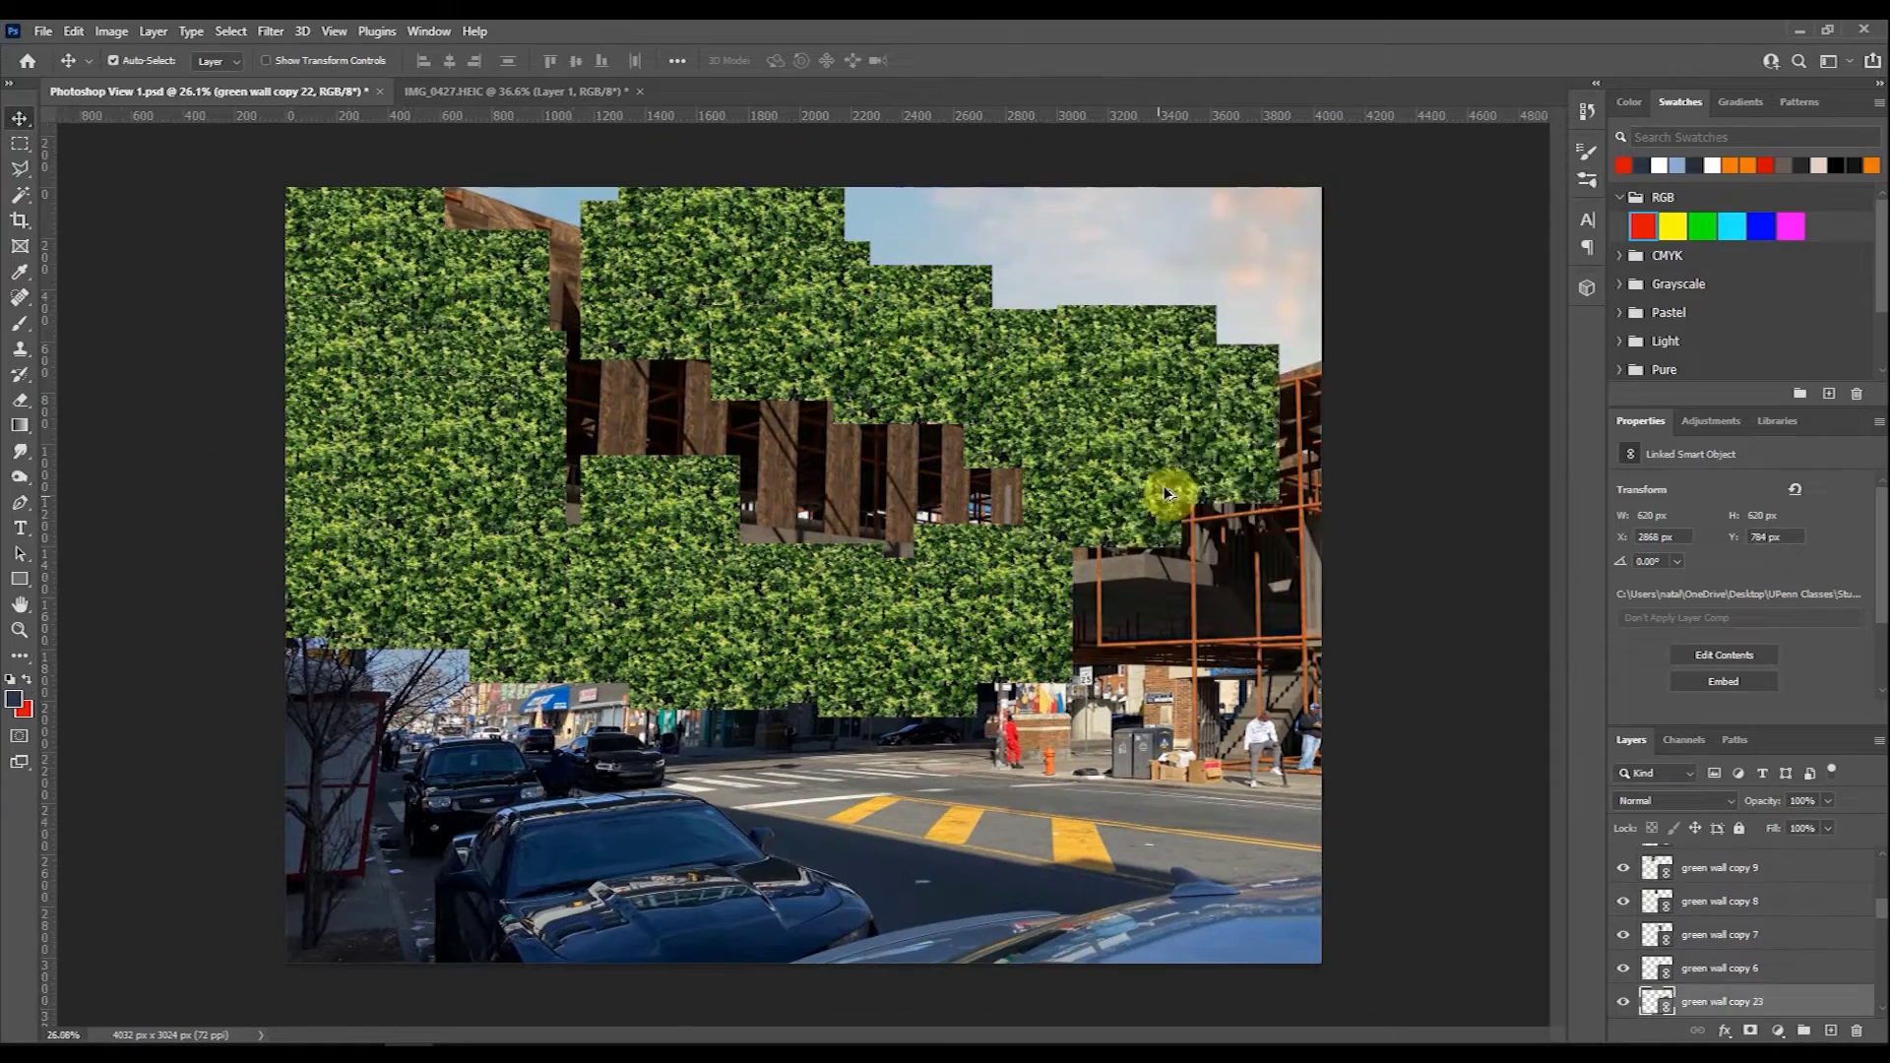
right_click(1772, 861)
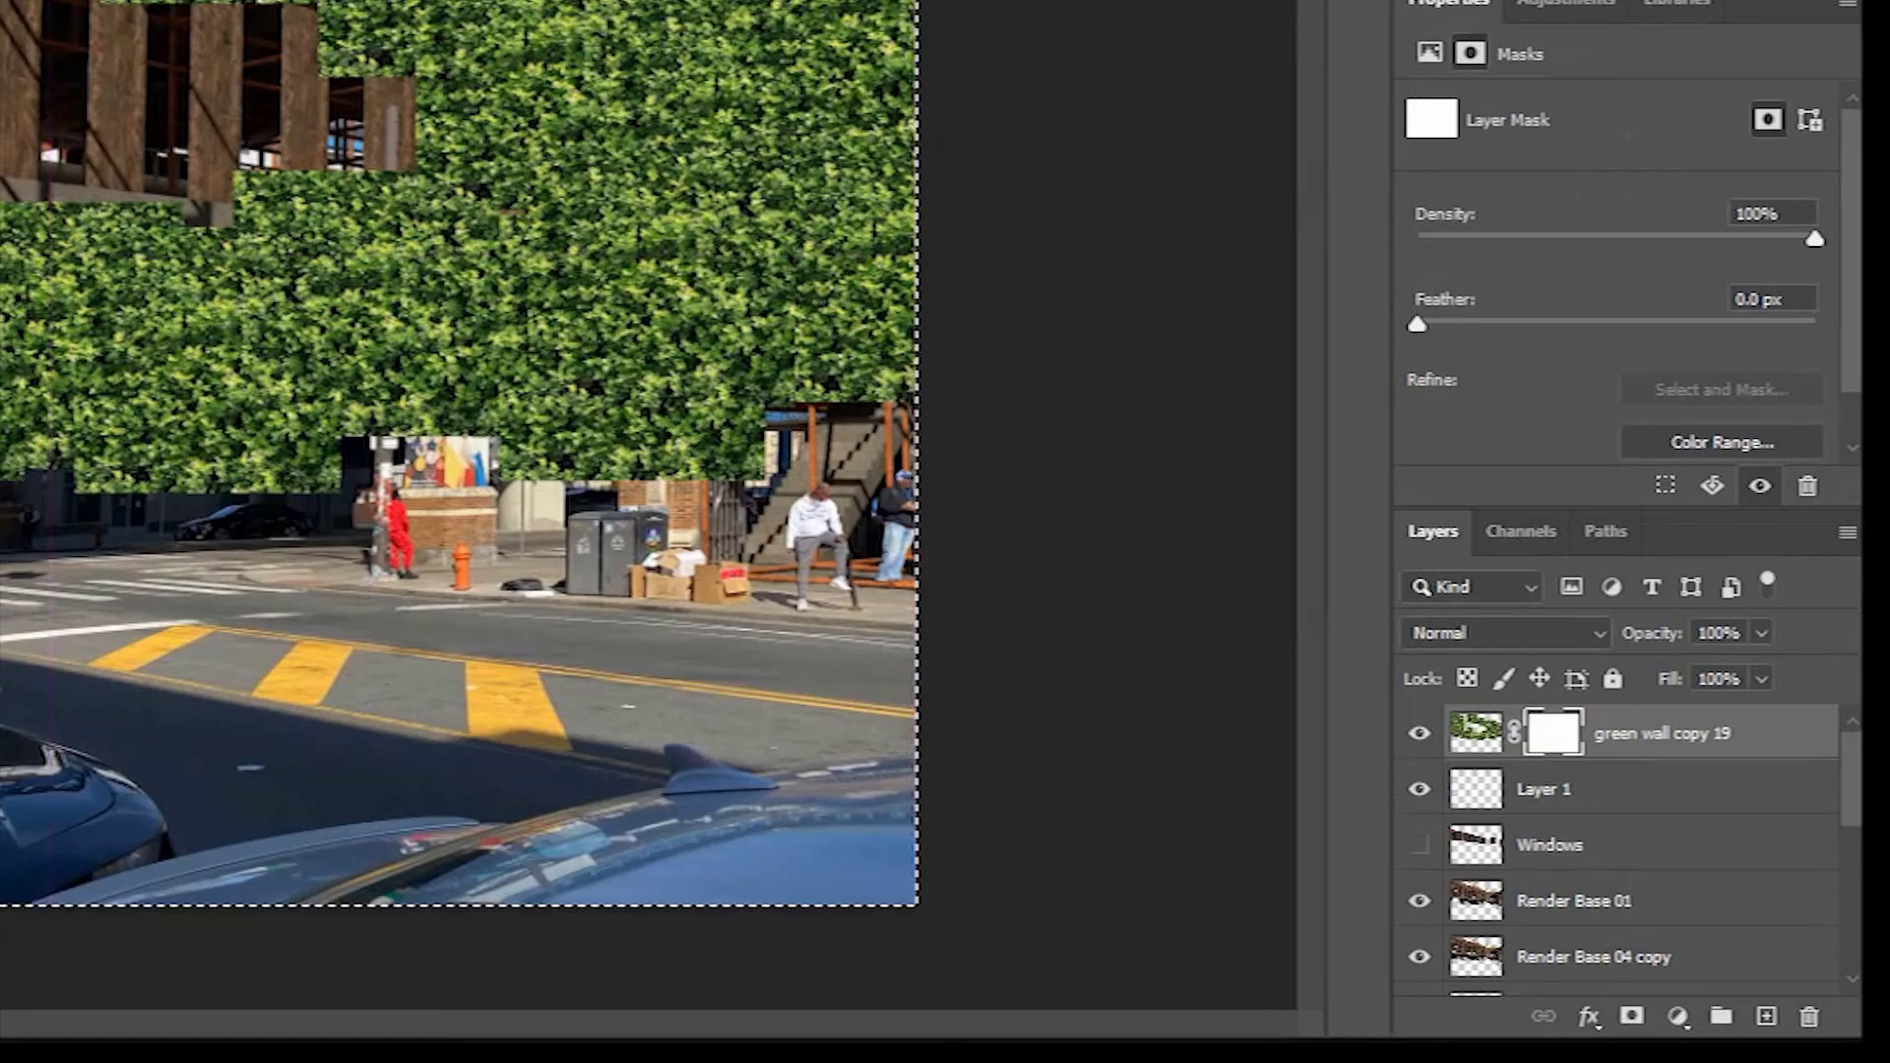
left_click_drag(878, 186, 301, 586)
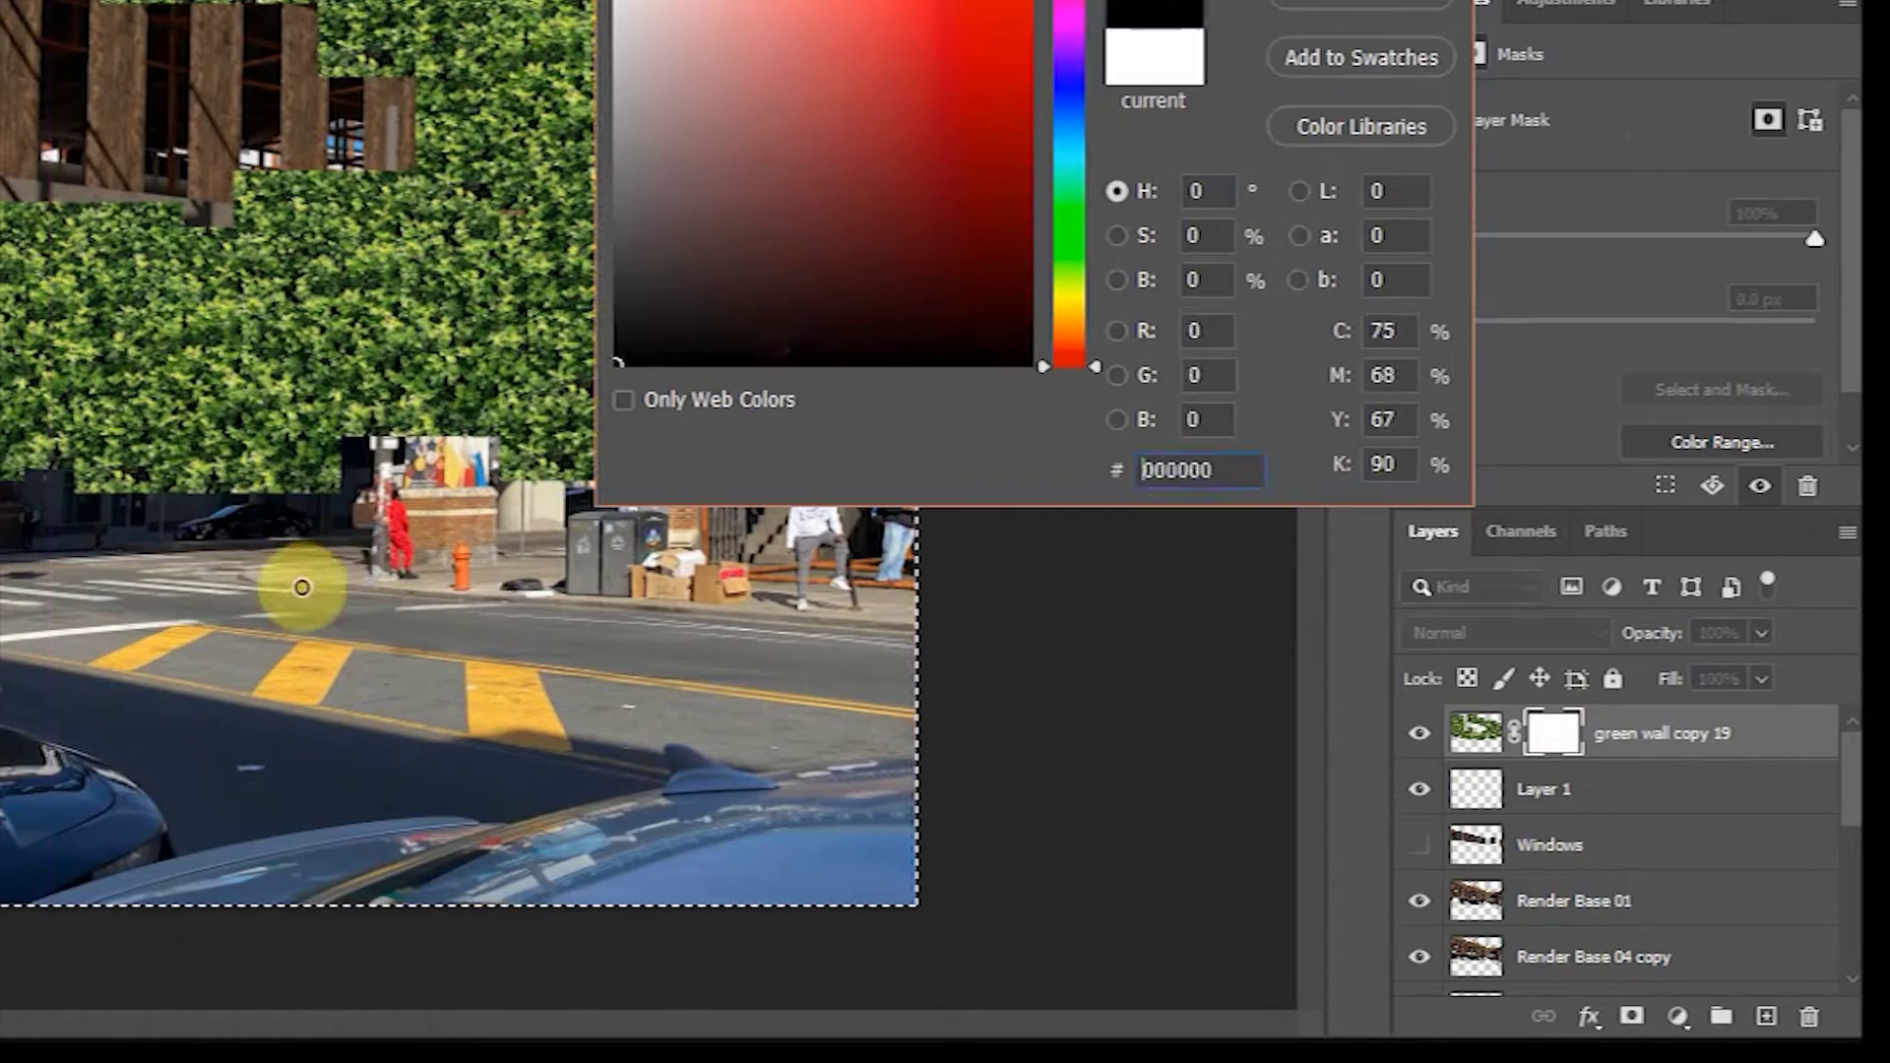
key("Return")
left_click(32, 689)
key("alt+BackSpace")
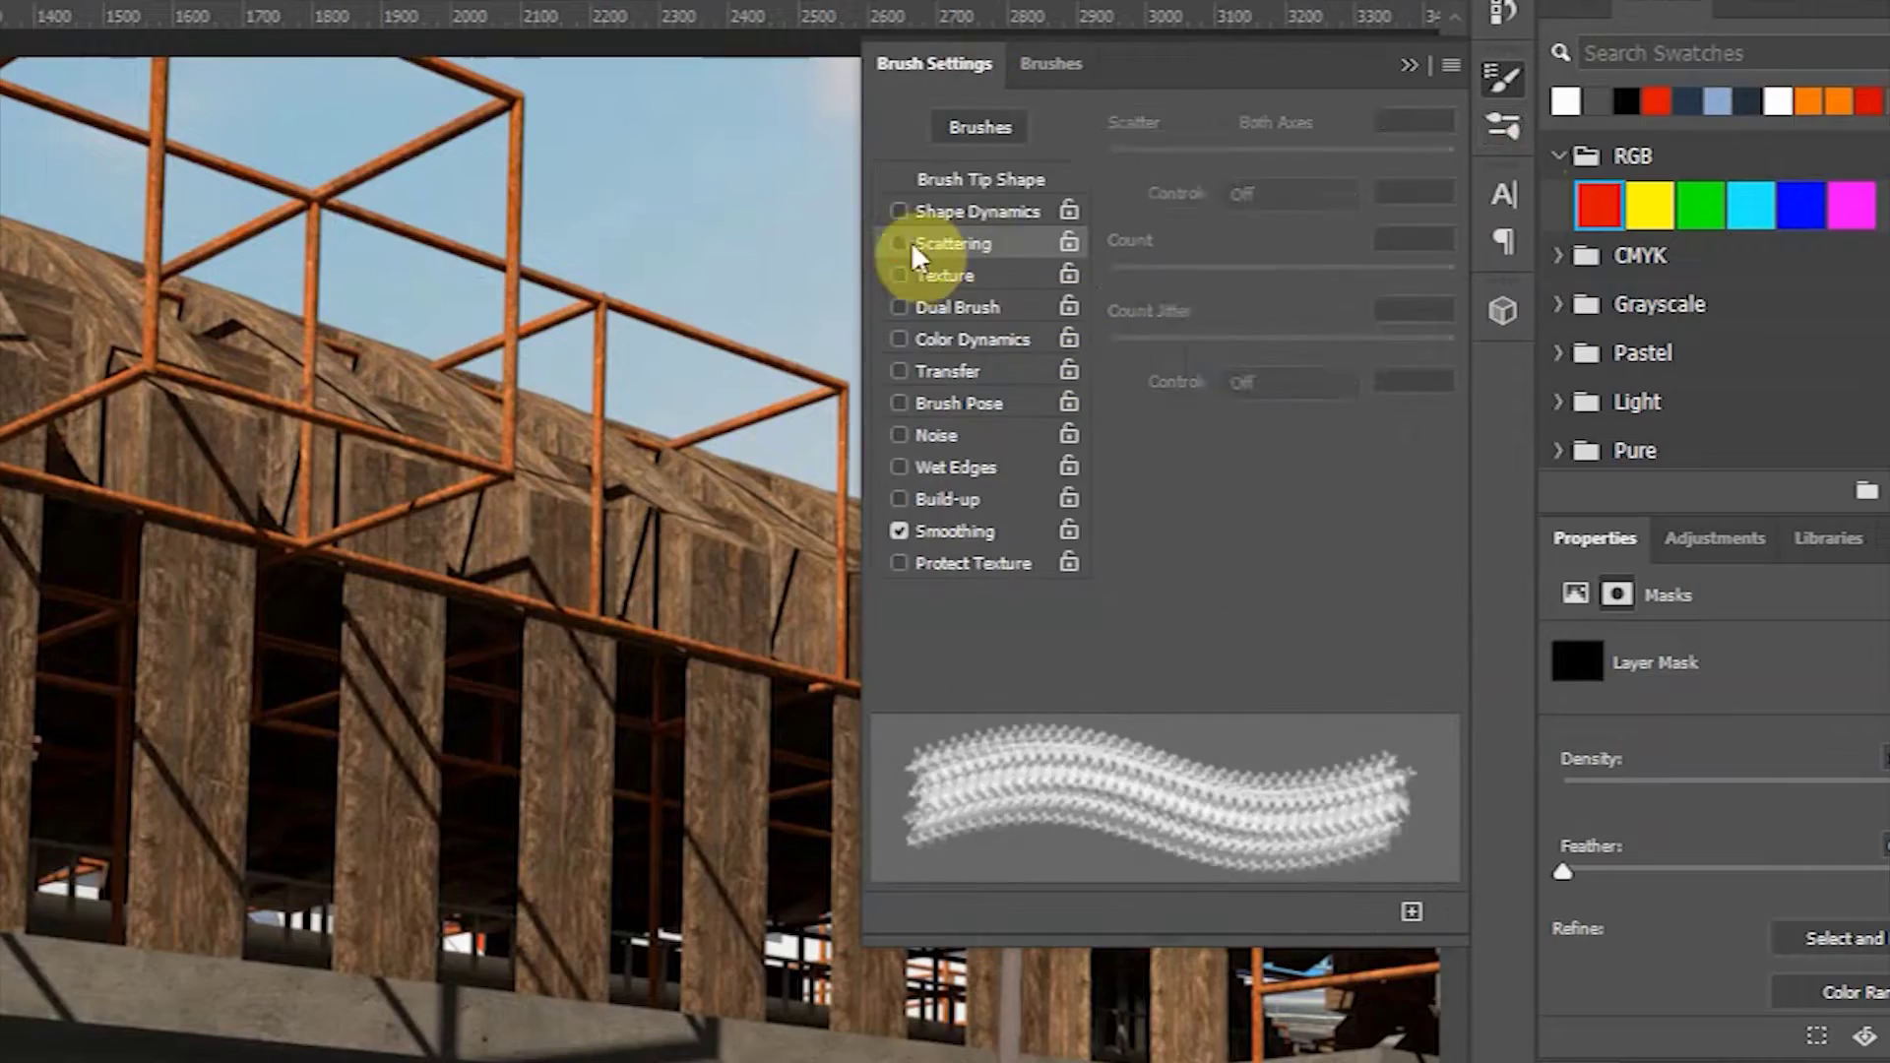
Switch to white and set a brush with about 100% scattering and size variation.
left_click(1231, 246)
left_click_drag(1356, 196, 1410, 195)
mouse_move(1202, 158)
left_mouse_down()
mouse_move(1147, 158)
mouse_move(1213, 158)
left_mouse_up()
left_click(978, 211)
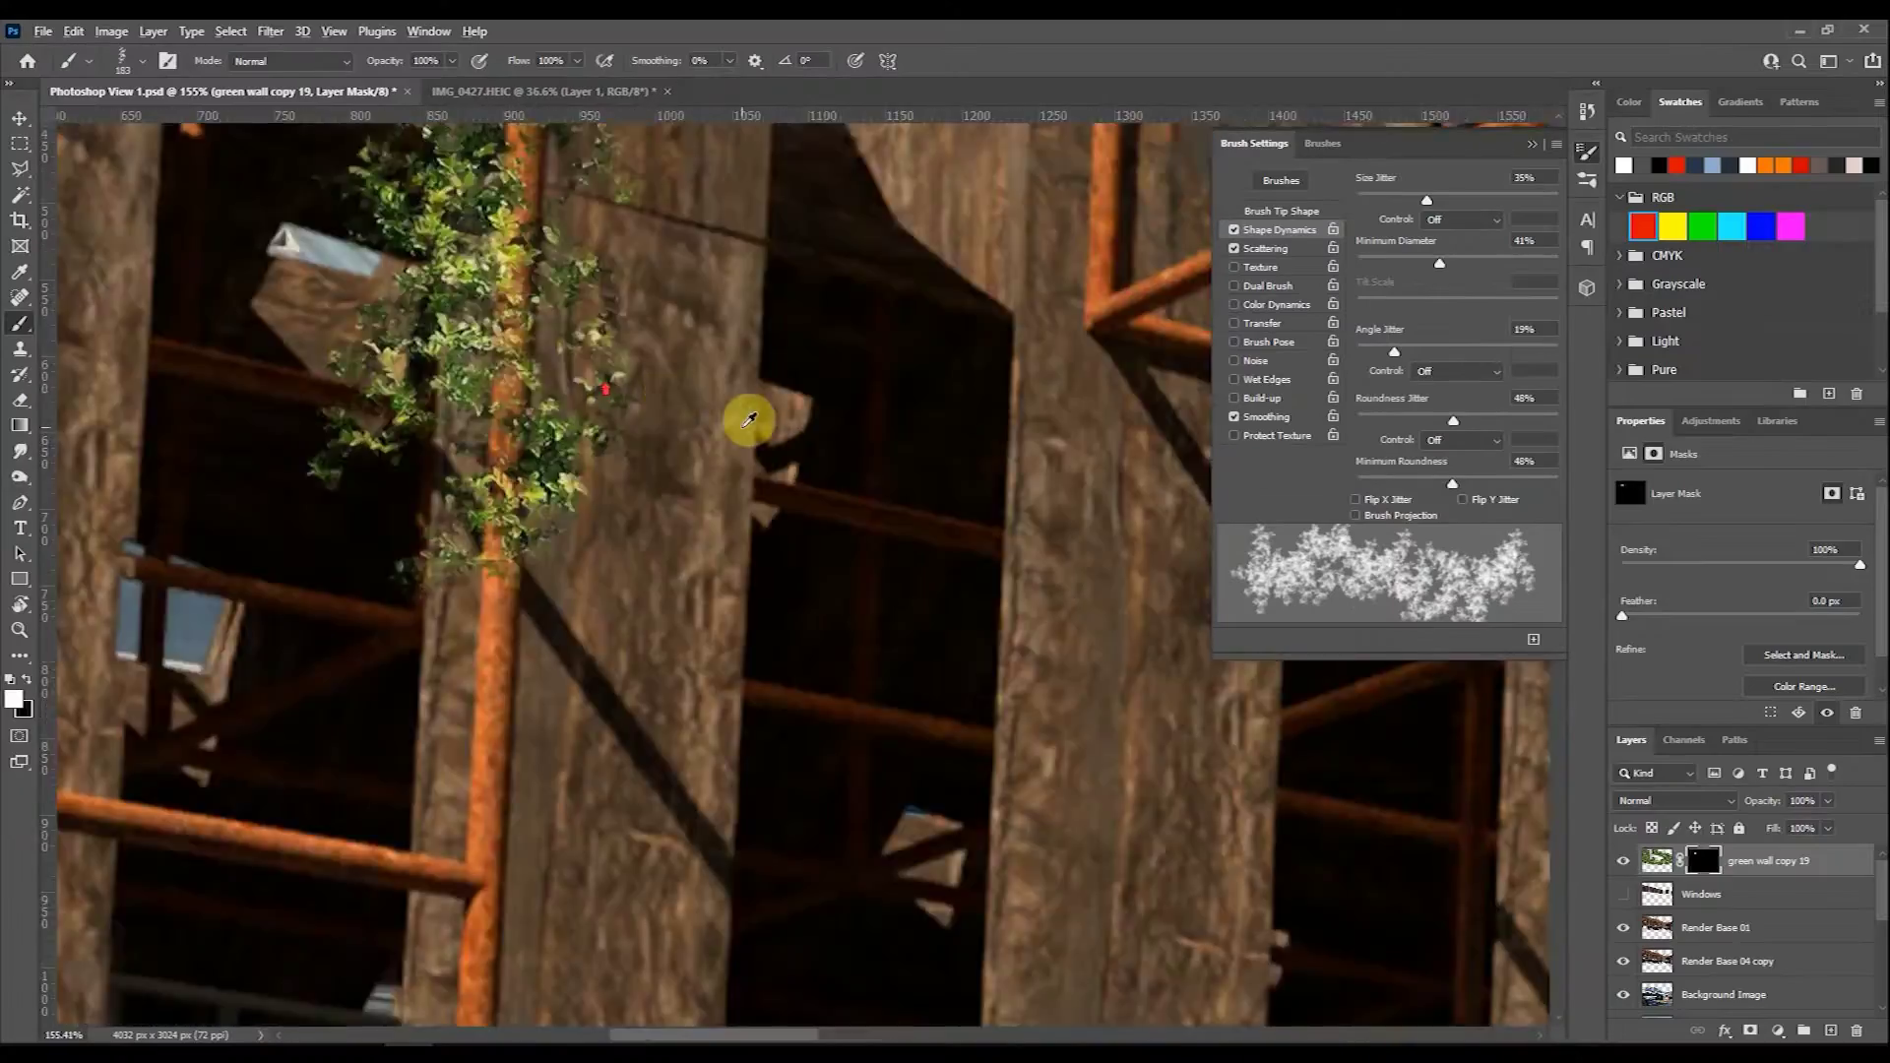
scroll(748, 420, "down", 5)
Paint ivy vine strokes over the lower-left building and across the green wall mask.
left_click_drag(493, 801, 335, 832)
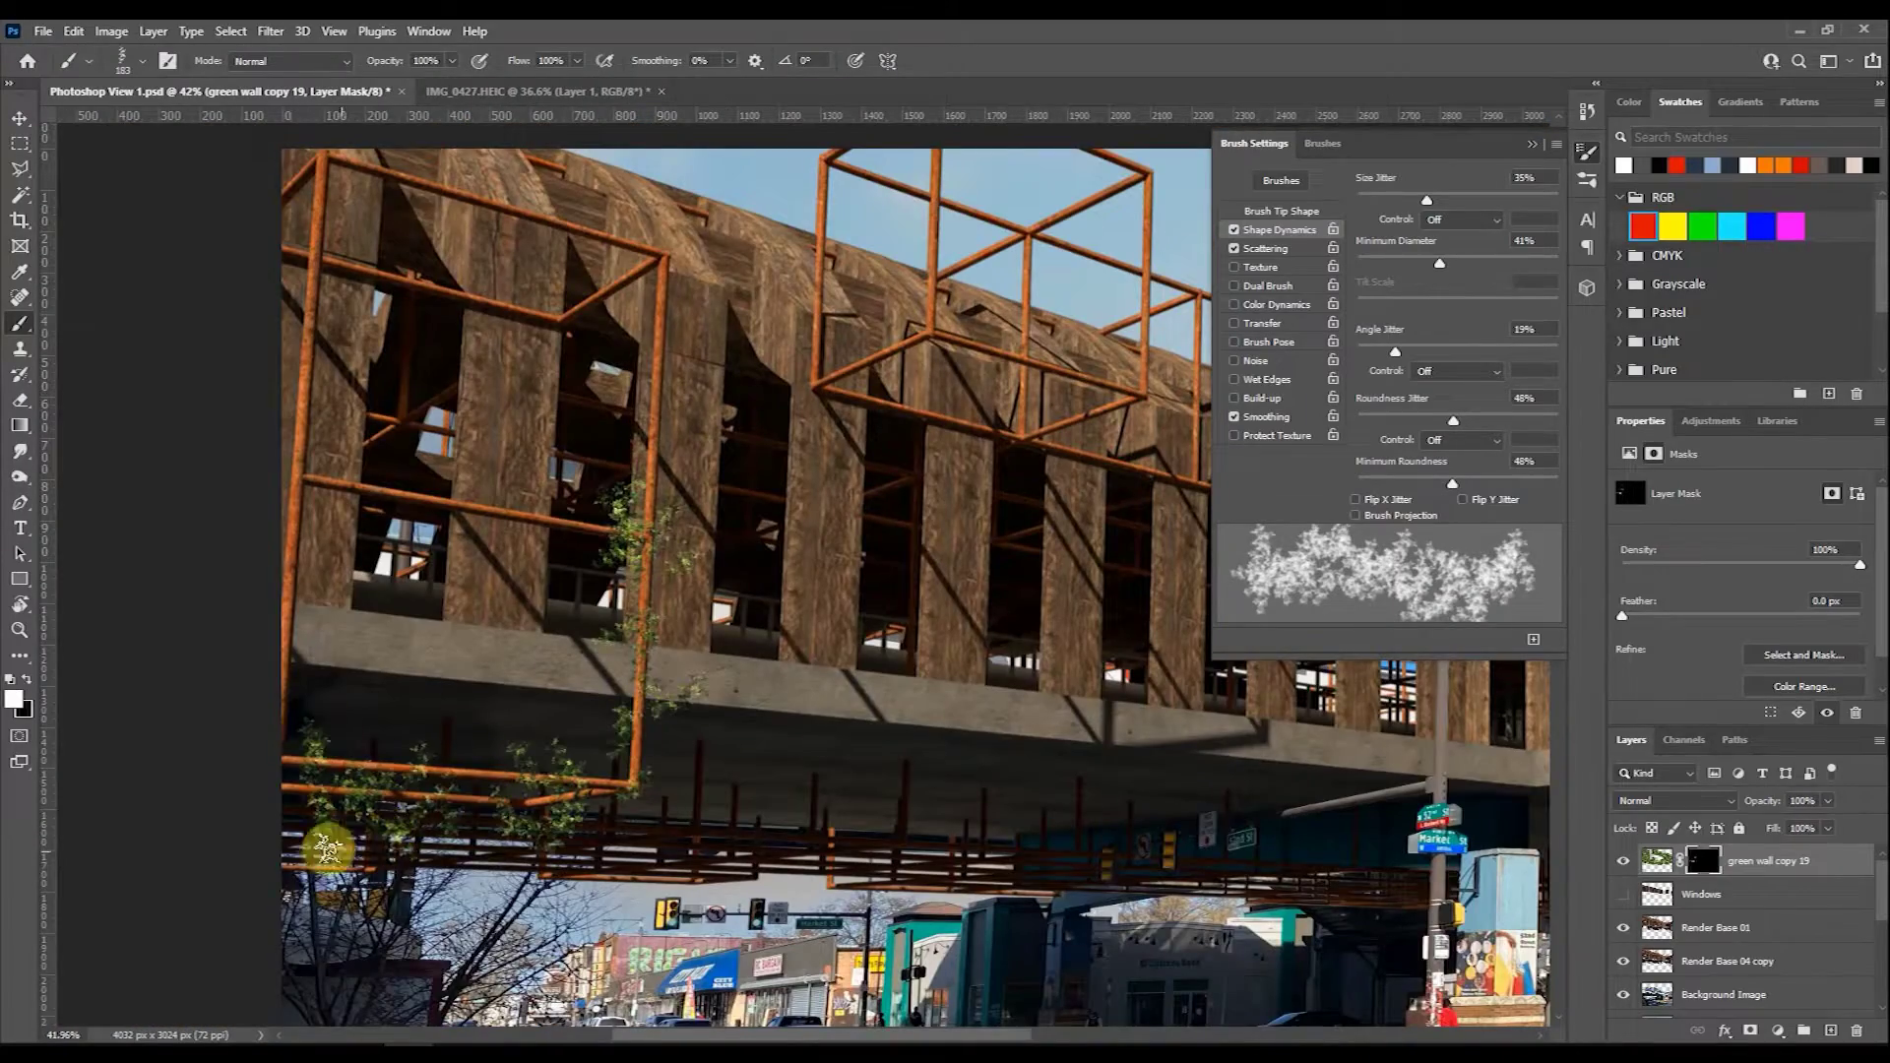
scroll(435, 634, "up", 2)
left_click_drag(436, 634, 658, 582)
scroll(657, 583, "down", 3)
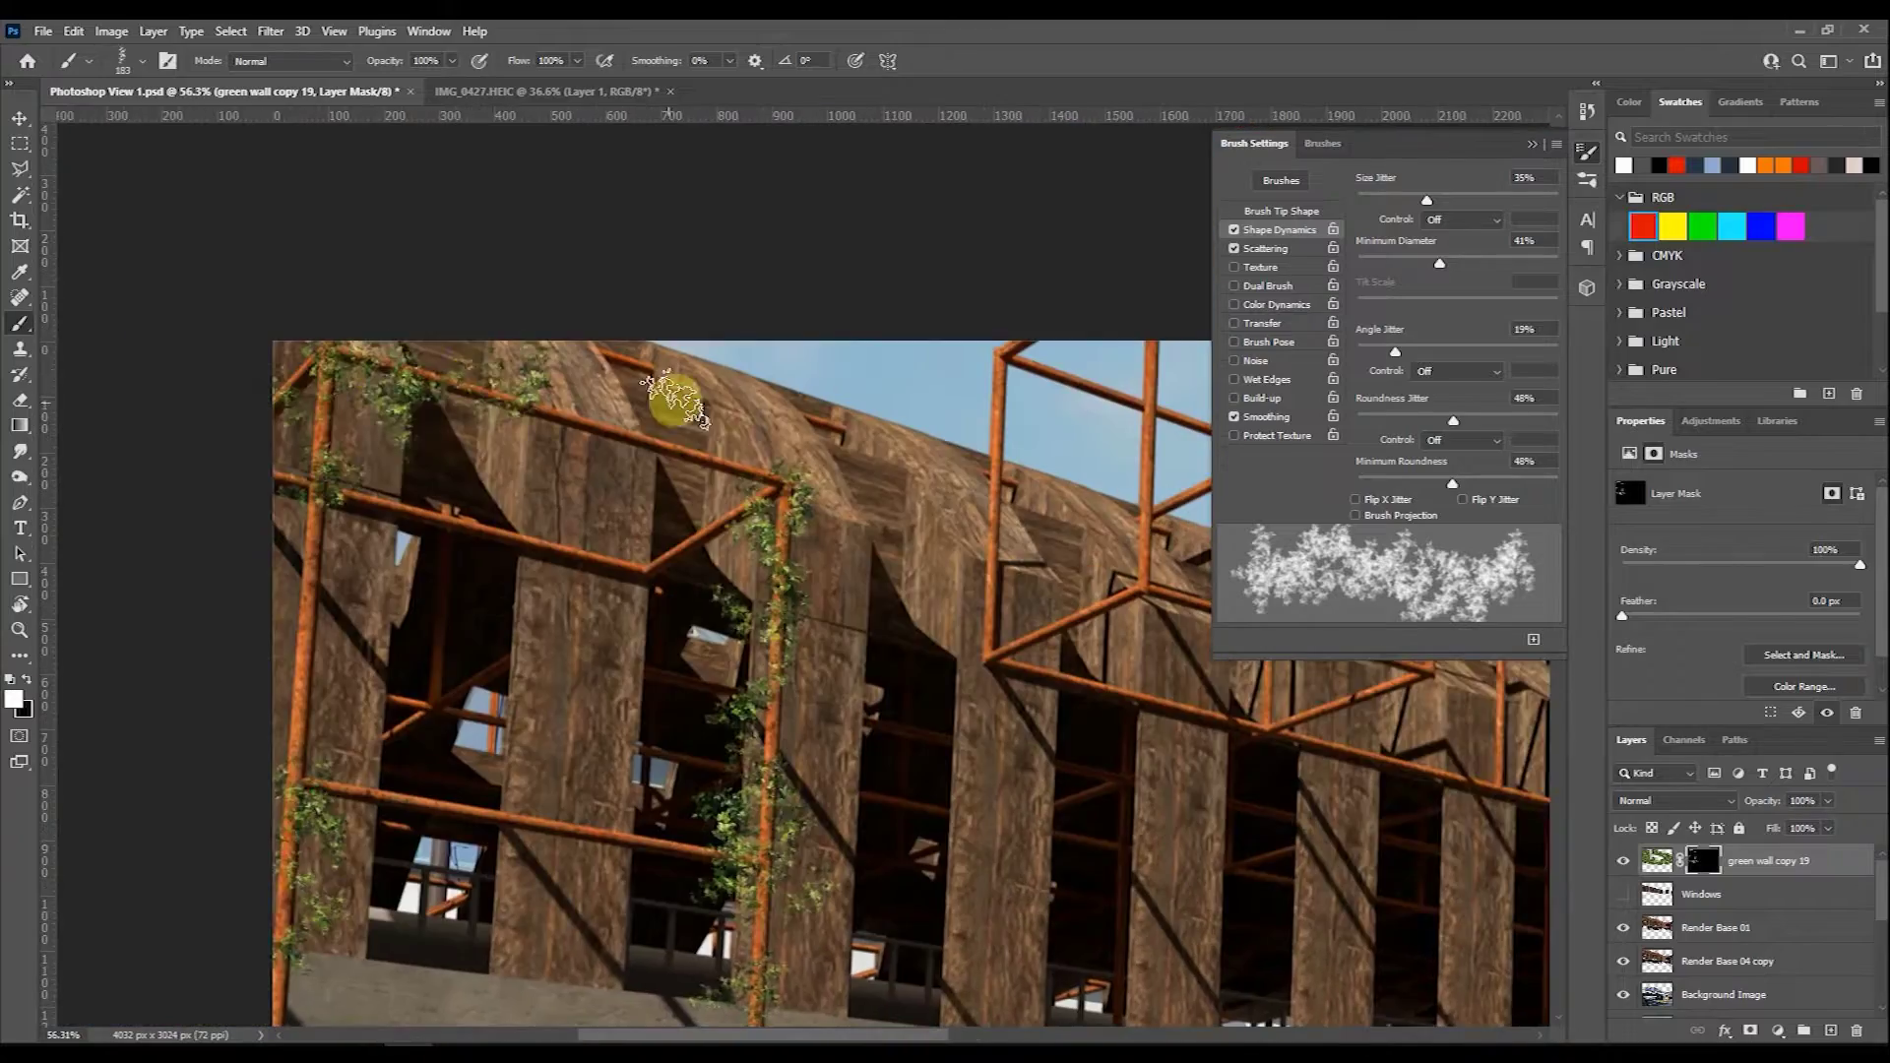
left_click_drag(667, 392, 324, 595)
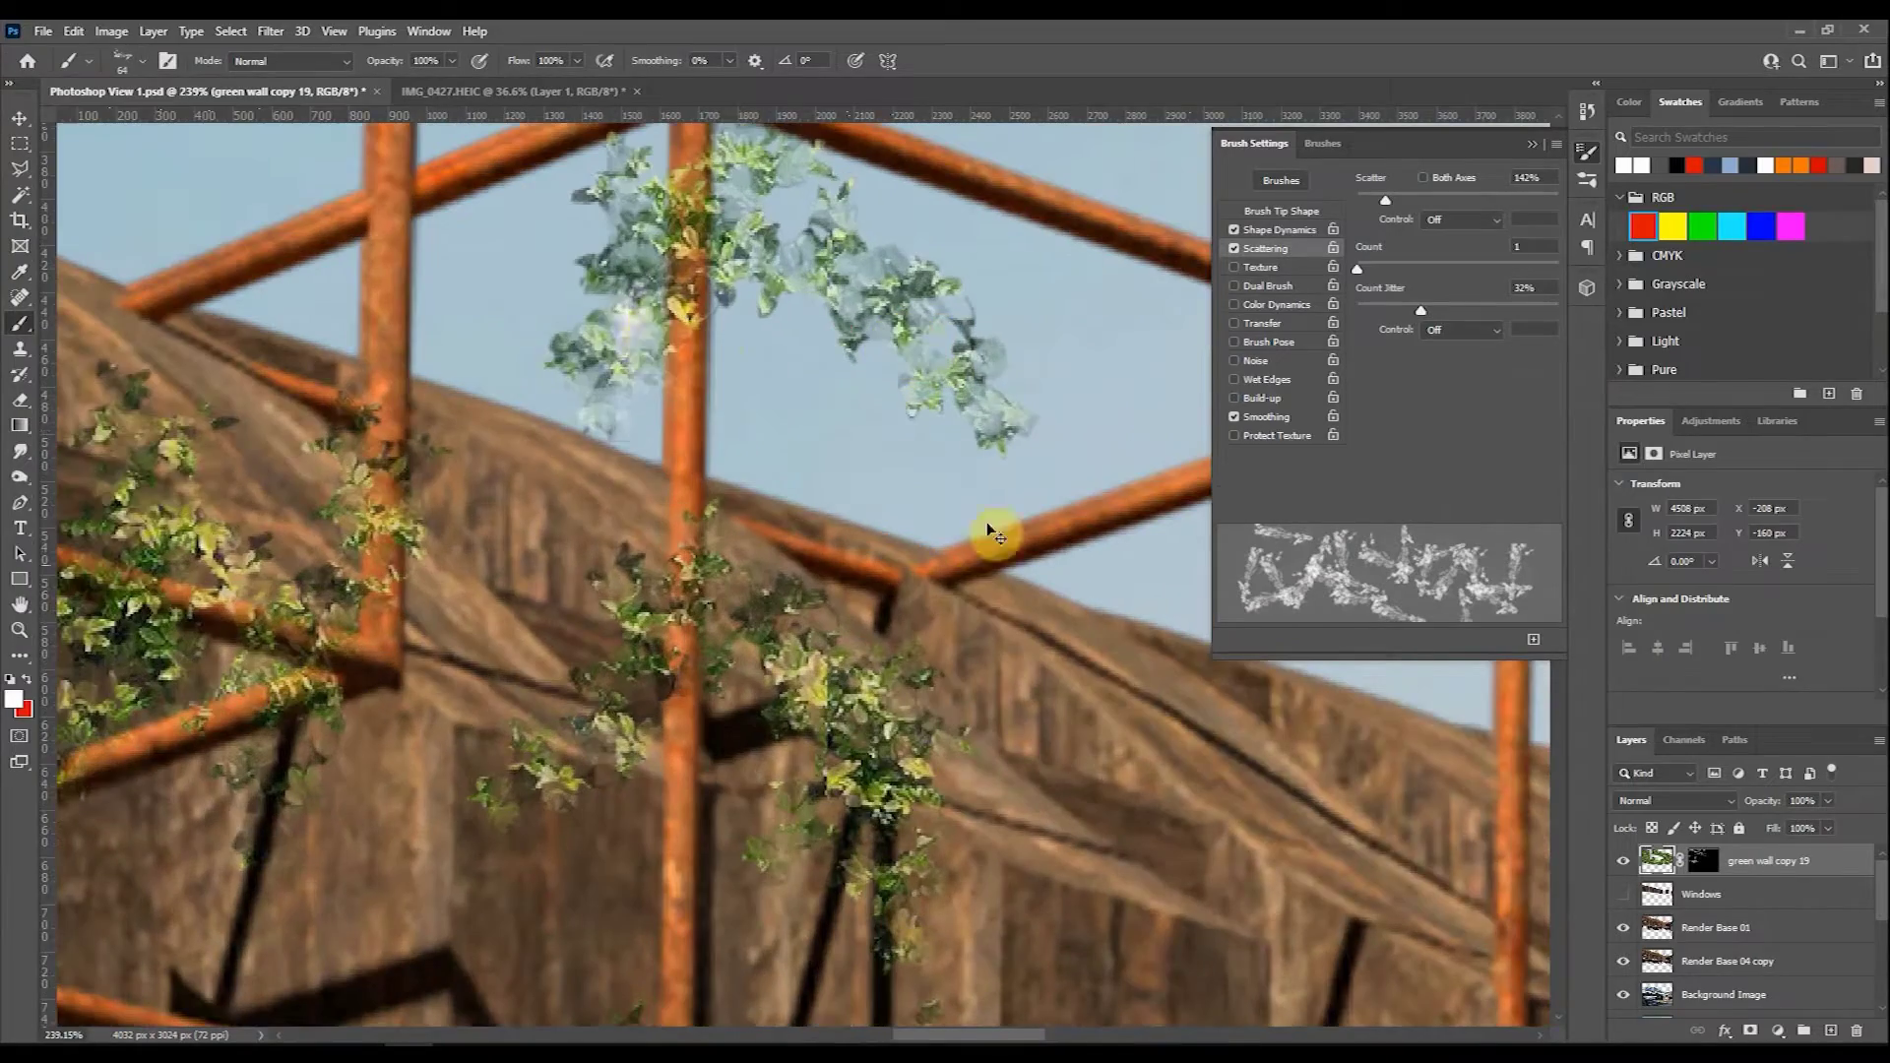
Target the green wall copy 19 layer mask and make the ivy brush much smaller.
left_click(1703, 860)
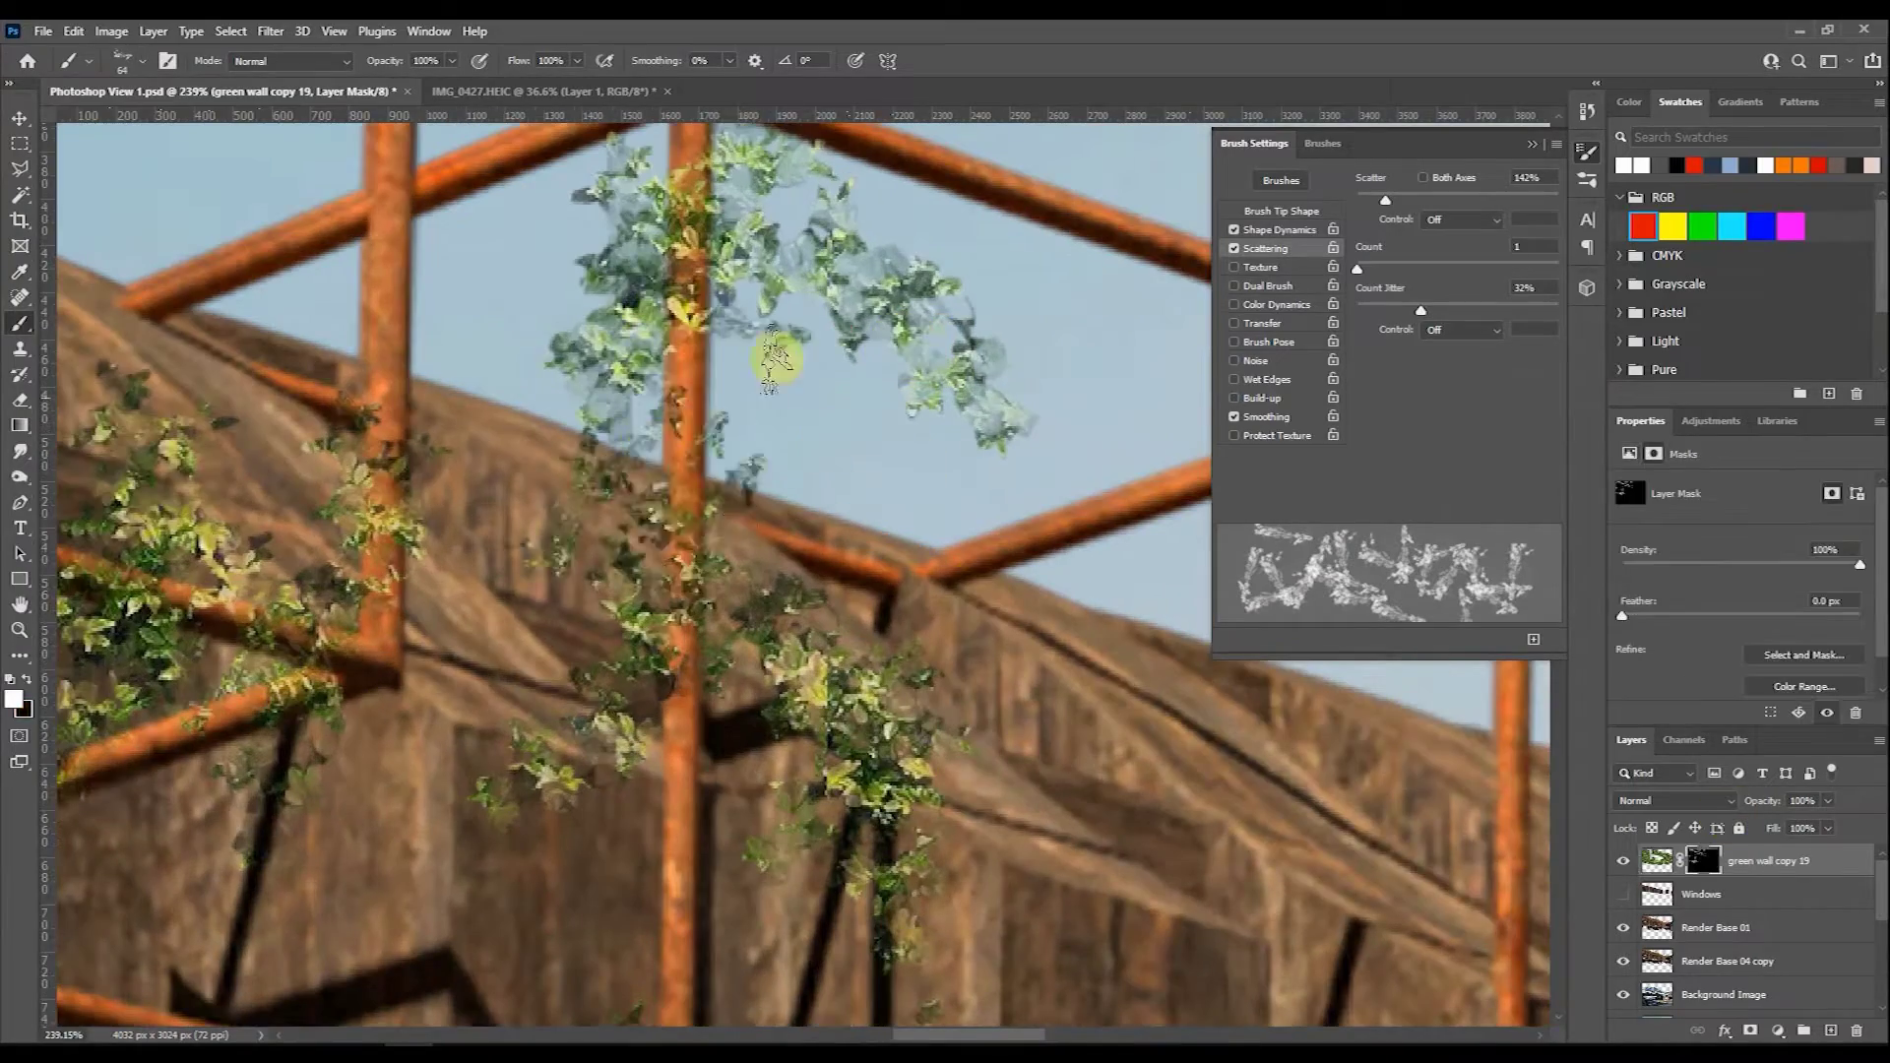
scroll(620, 439, "down", 10)
scroll(907, 654, "up", 5)
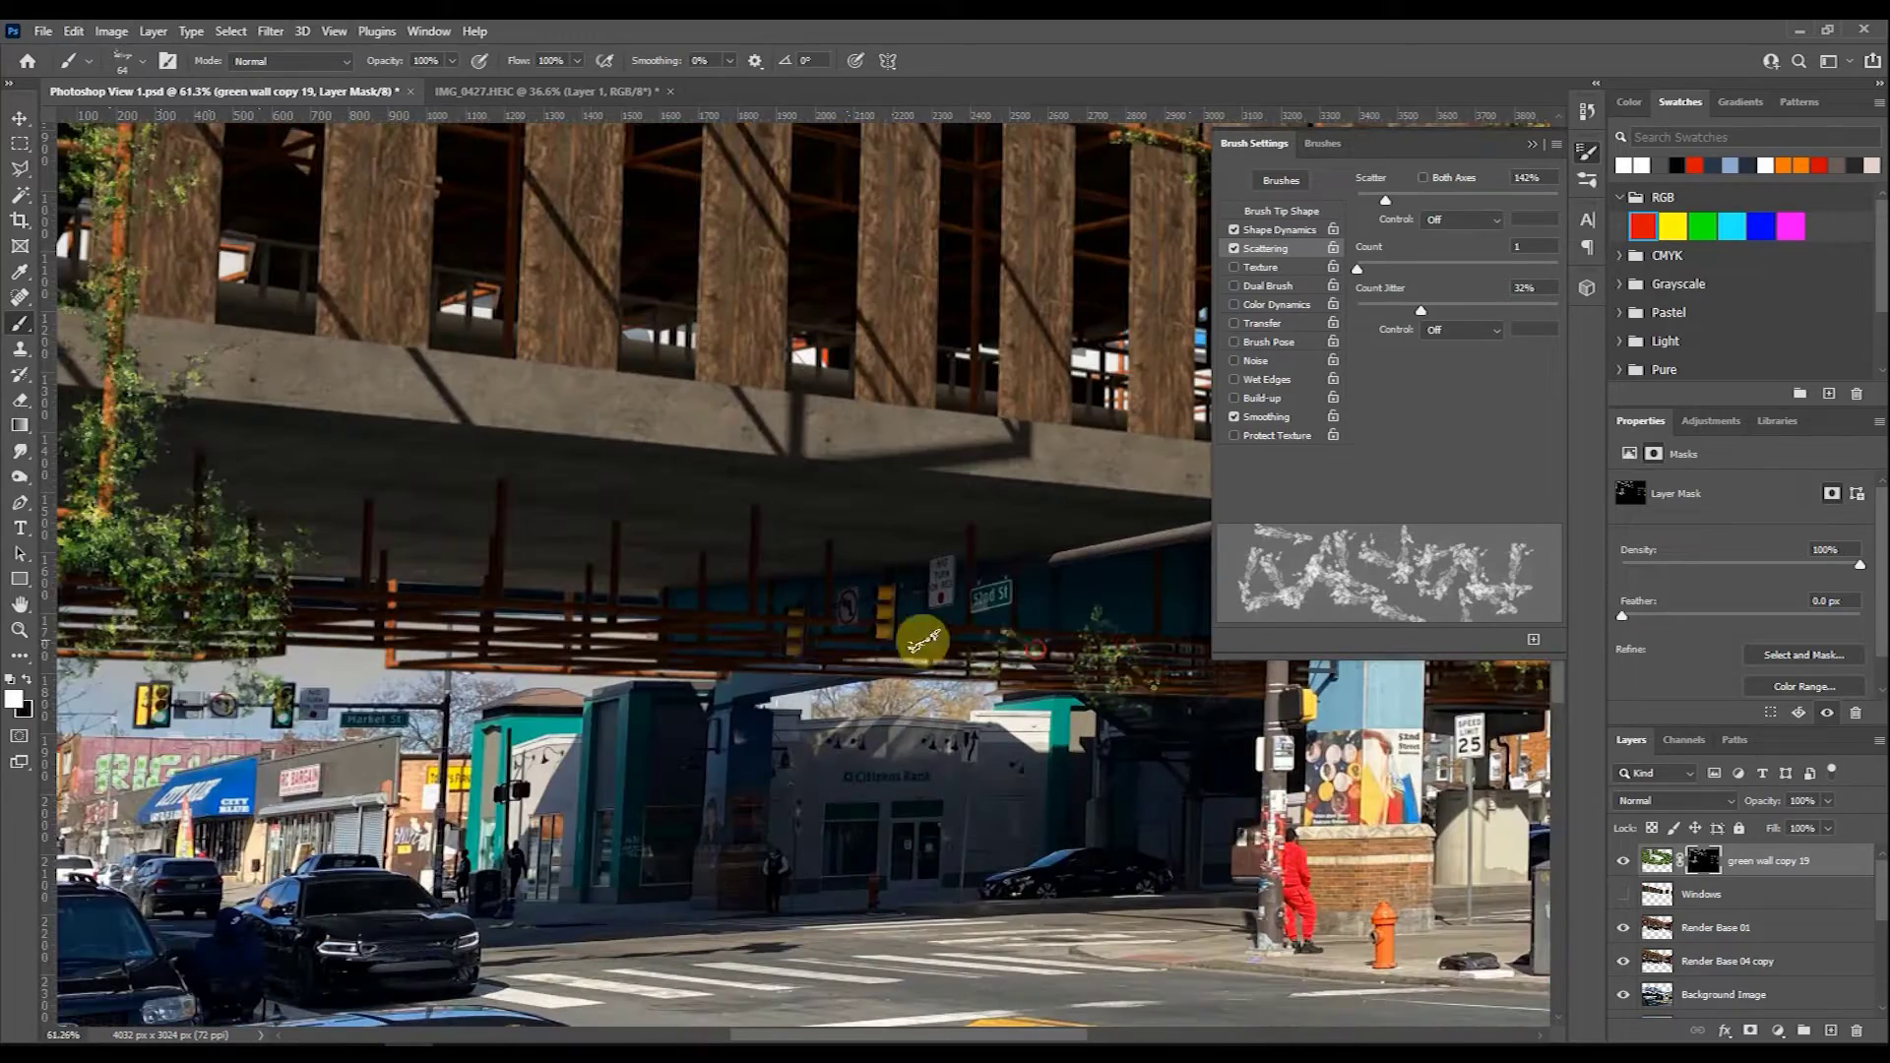
scroll(859, 712, "up", 3)
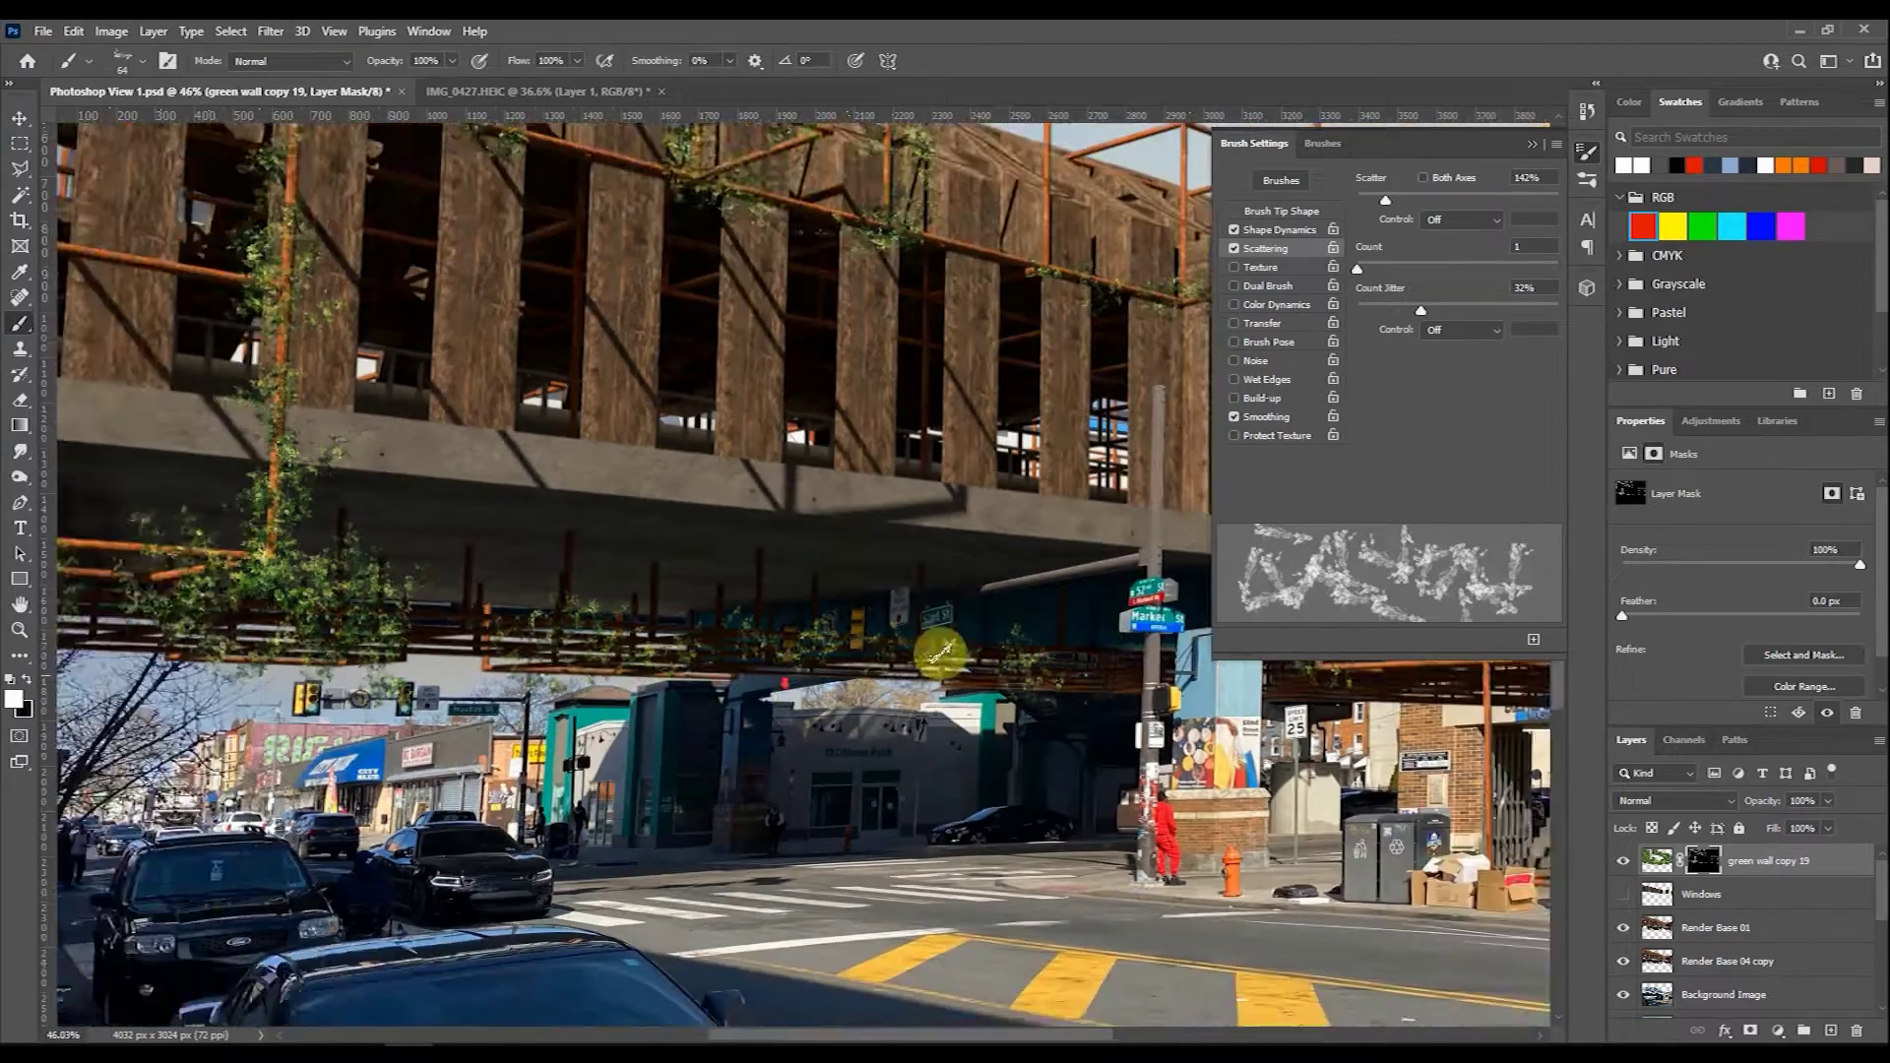
scroll(258, 660, "down", 5)
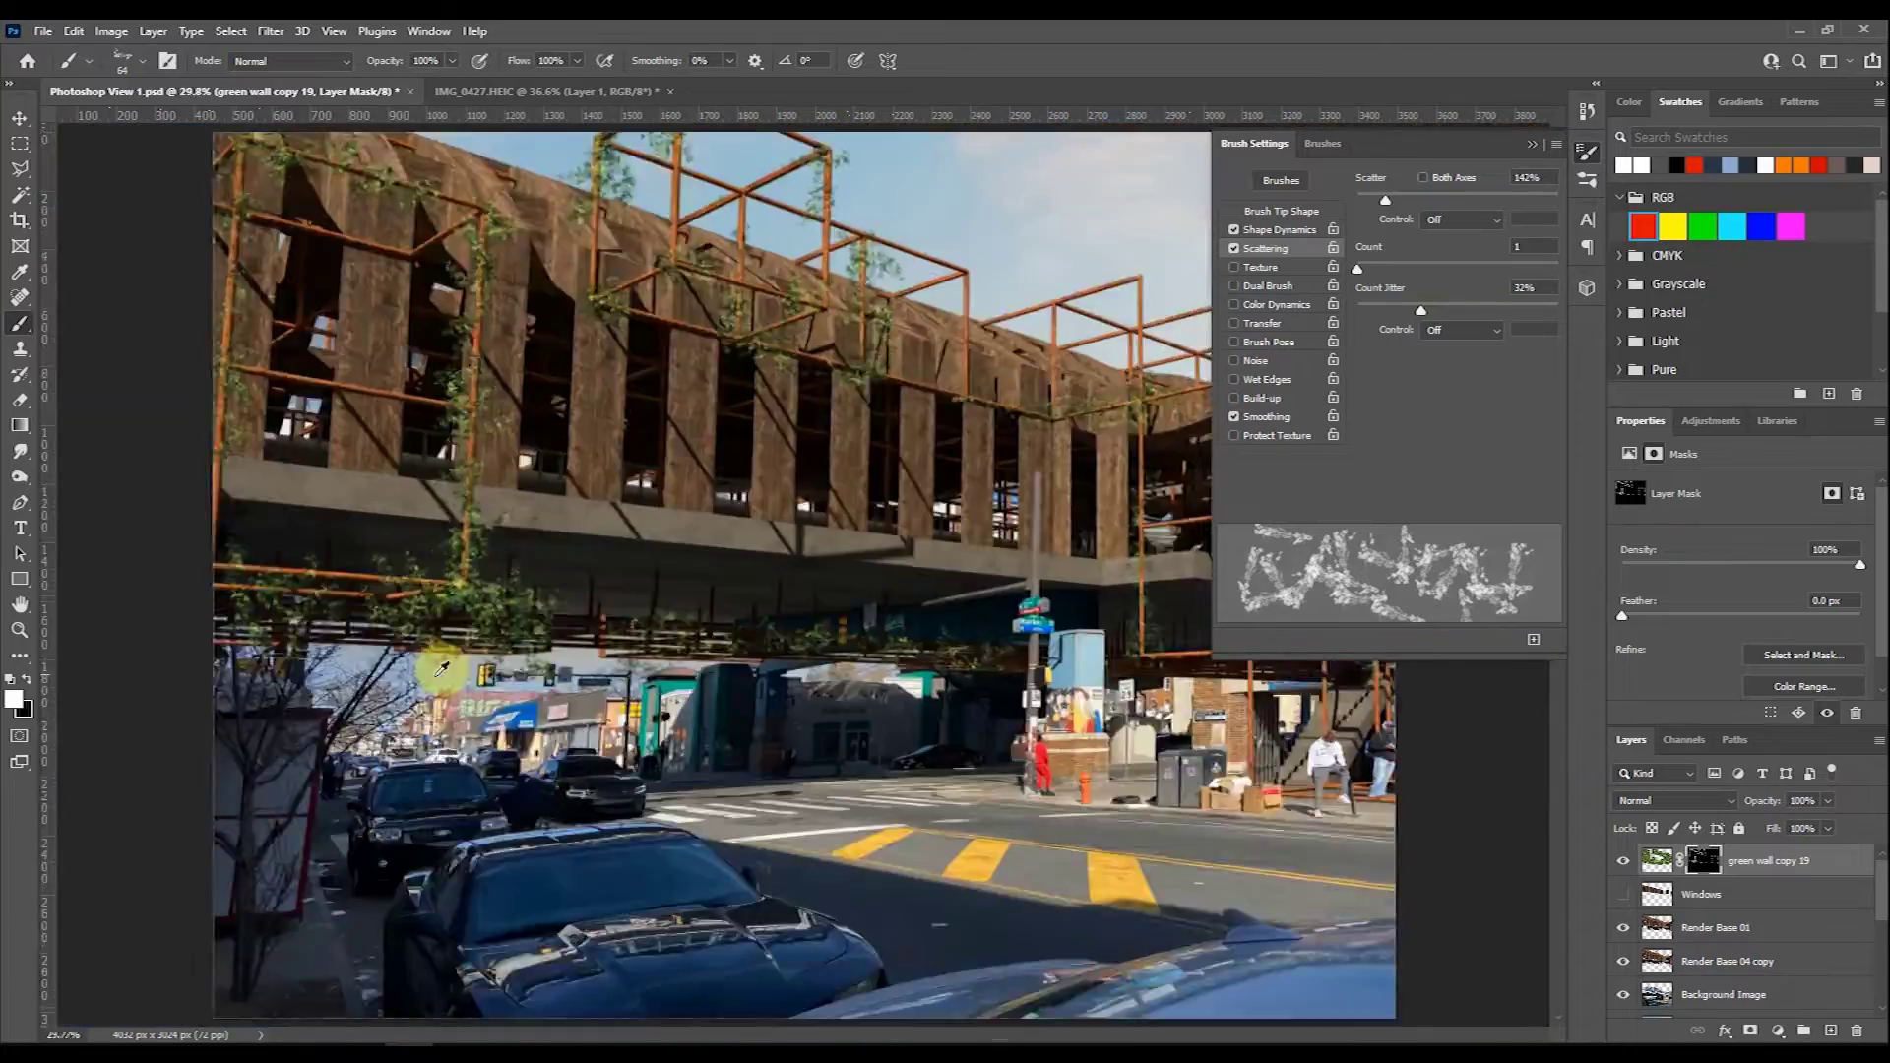
scroll(841, 531, "up", 5)
key("period")
scroll(841, 531, "down", 3)
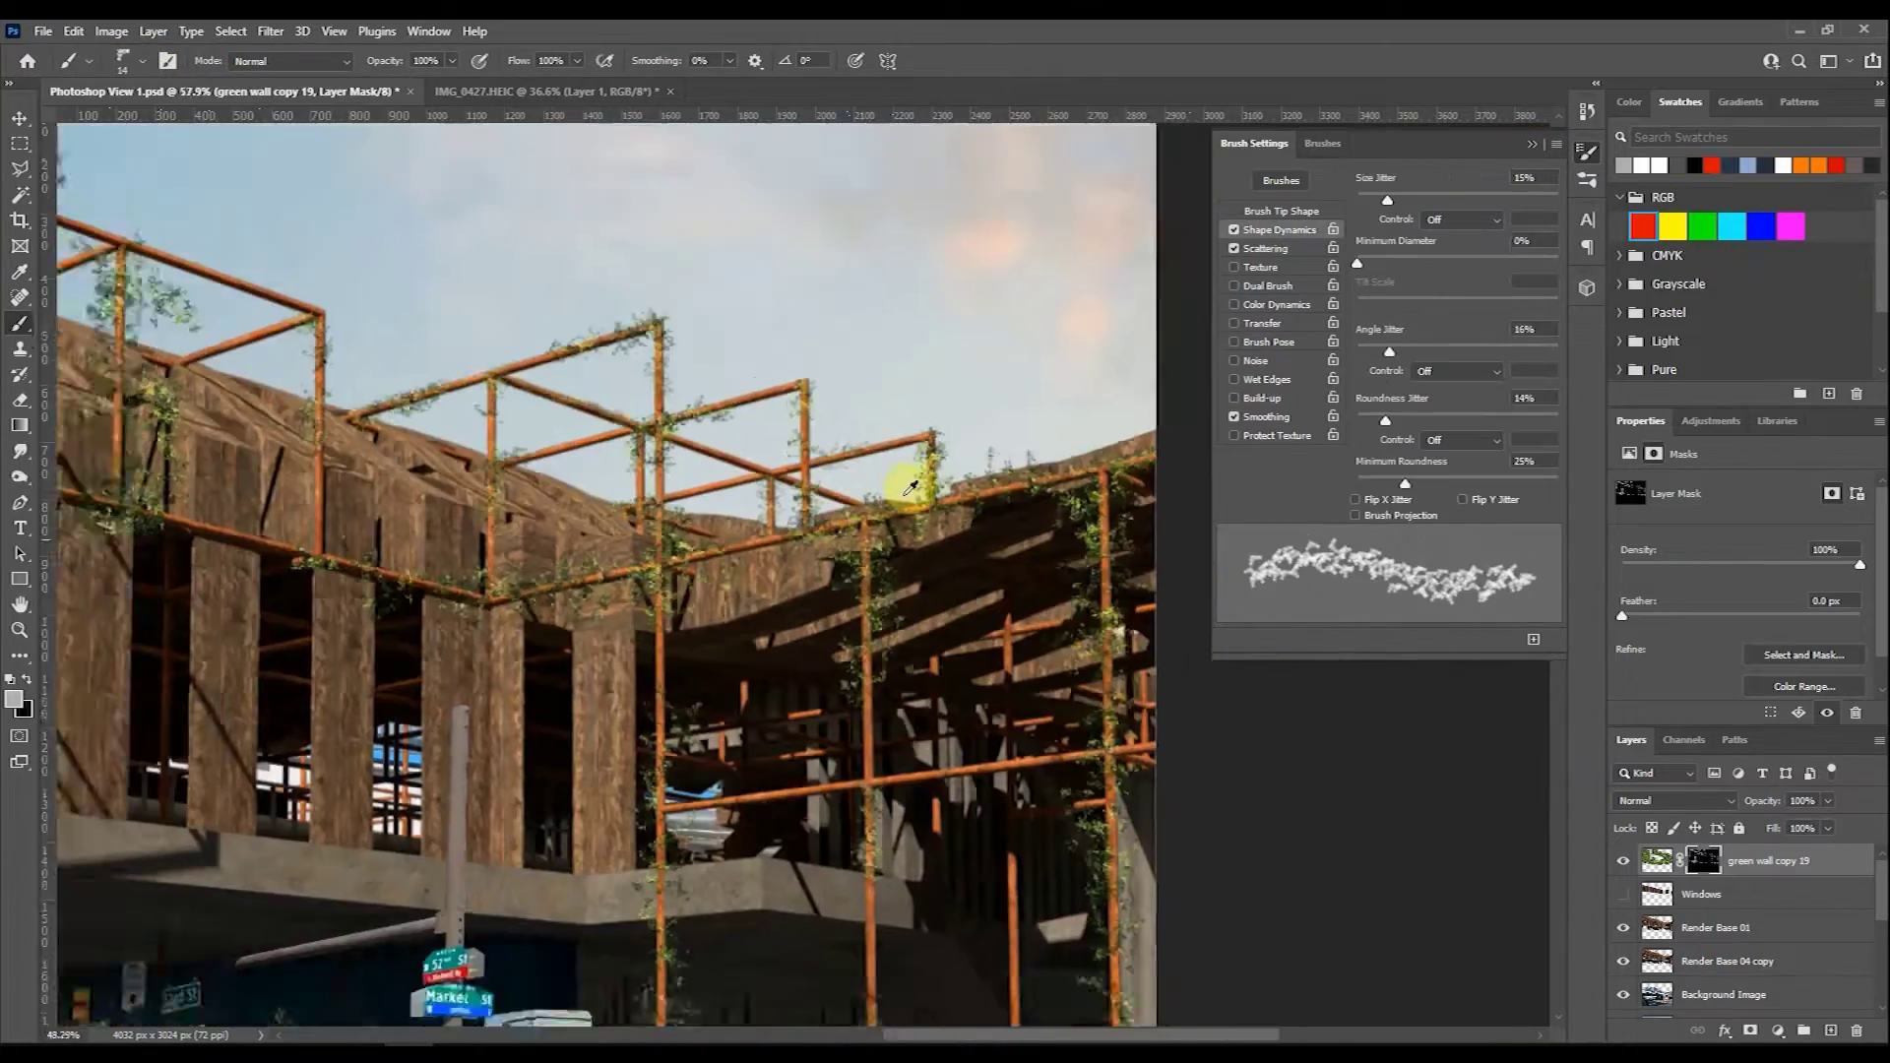
scroll(864, 772, "up", 3)
scroll(845, 483, "up", 3)
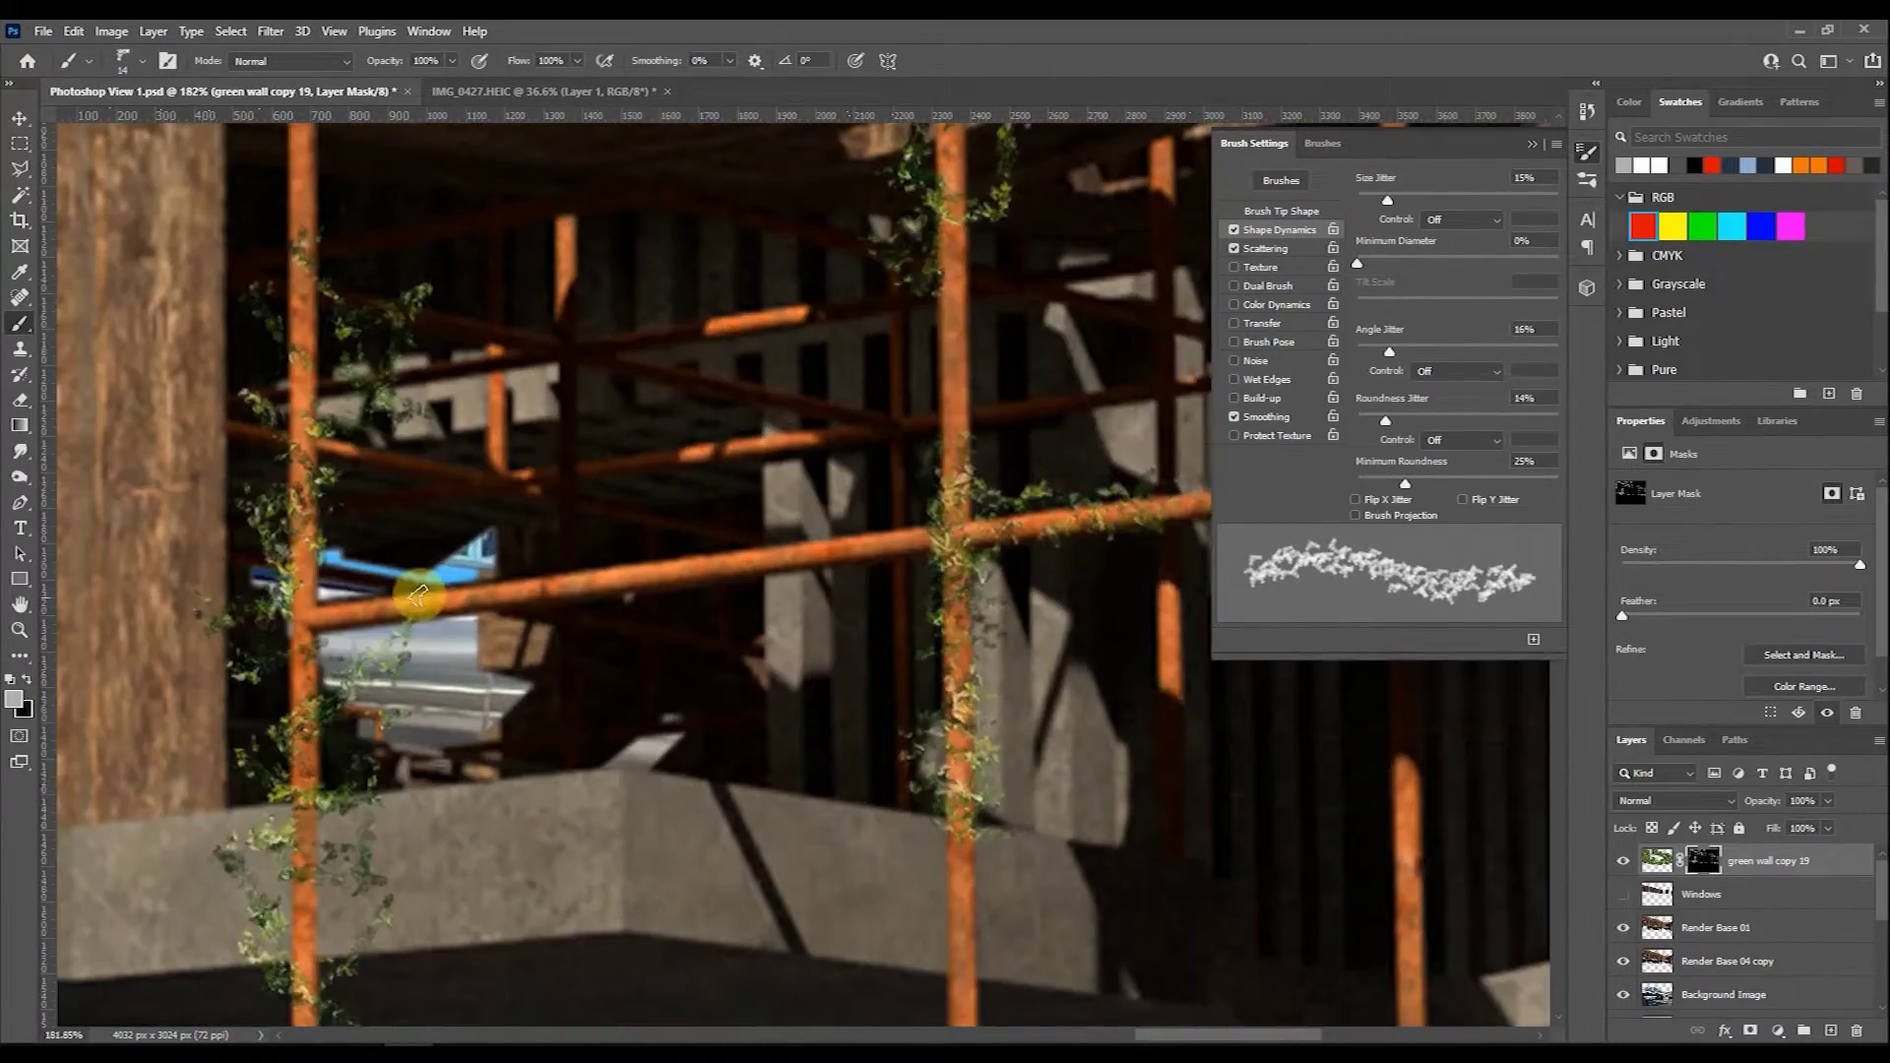
Pick a new foreground colour for painting the ivy vines.
left_click(14, 699)
left_click(1586, 376)
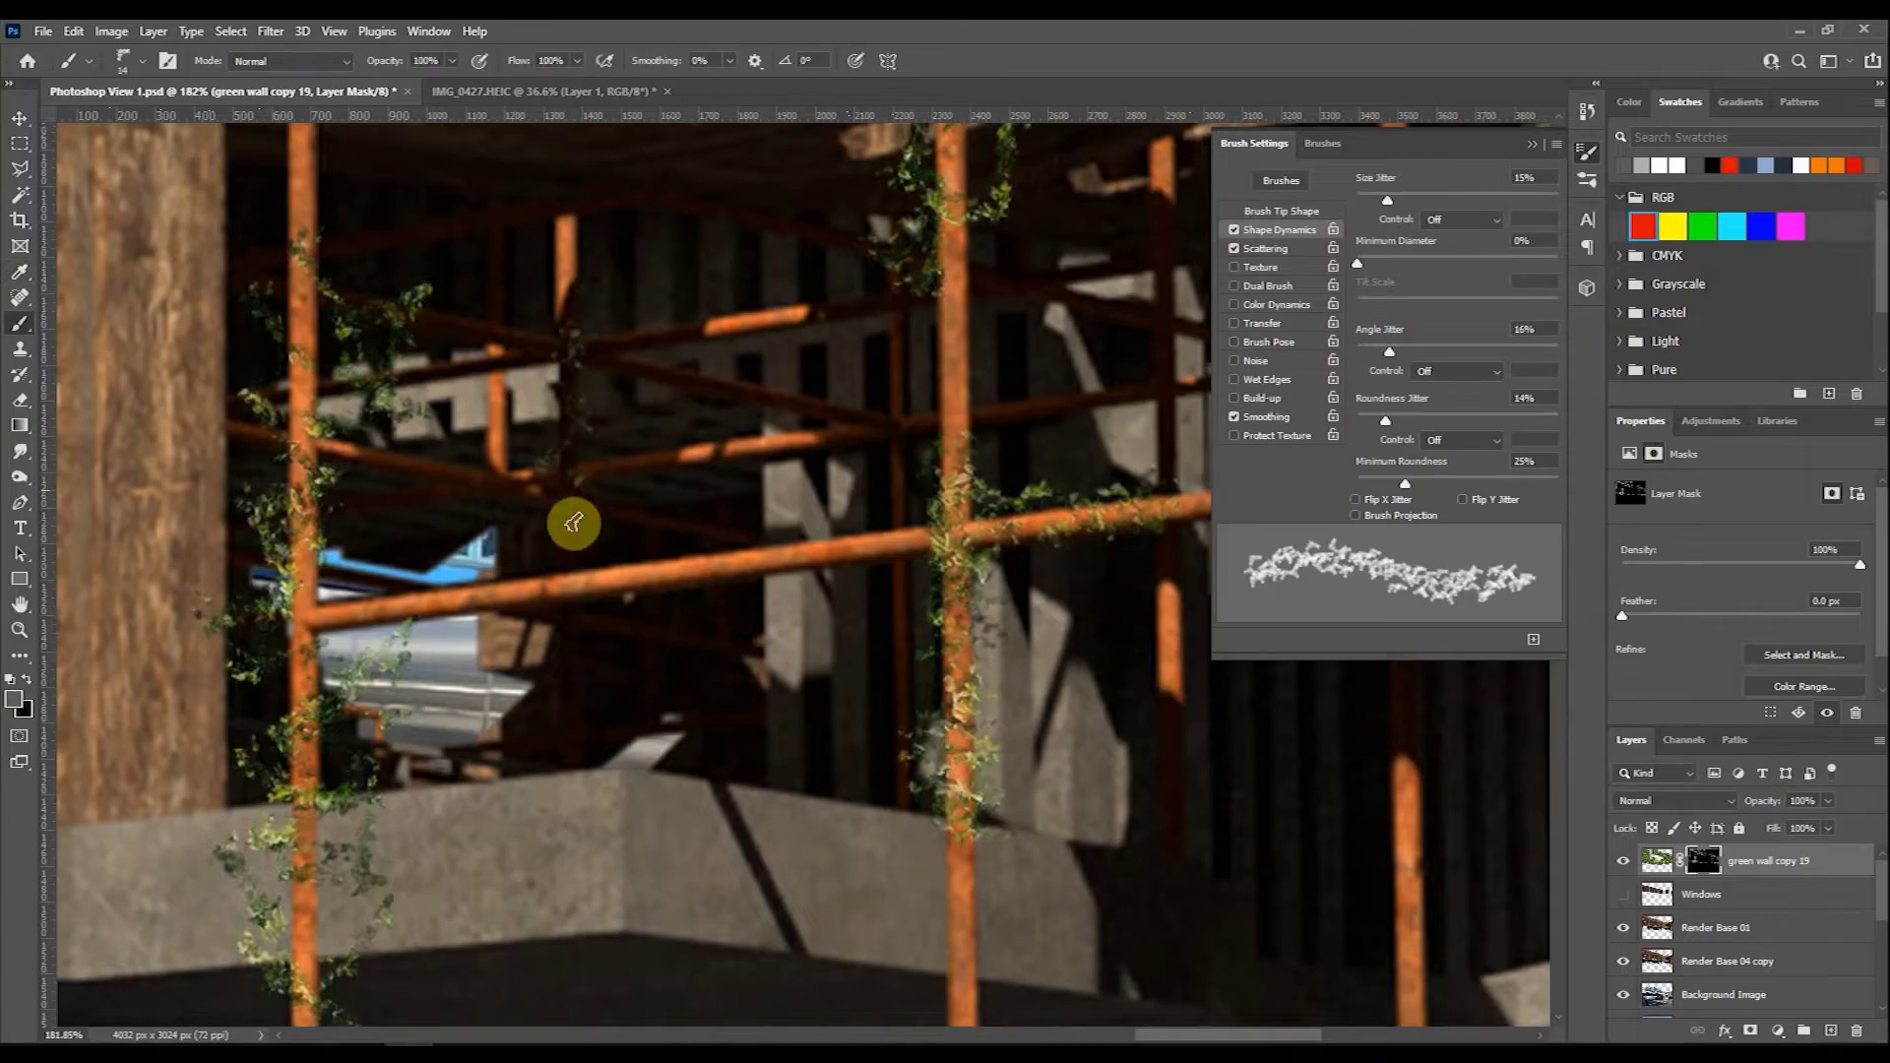
scroll(658, 719, "down", 5)
scroll(886, 506, "up", 5)
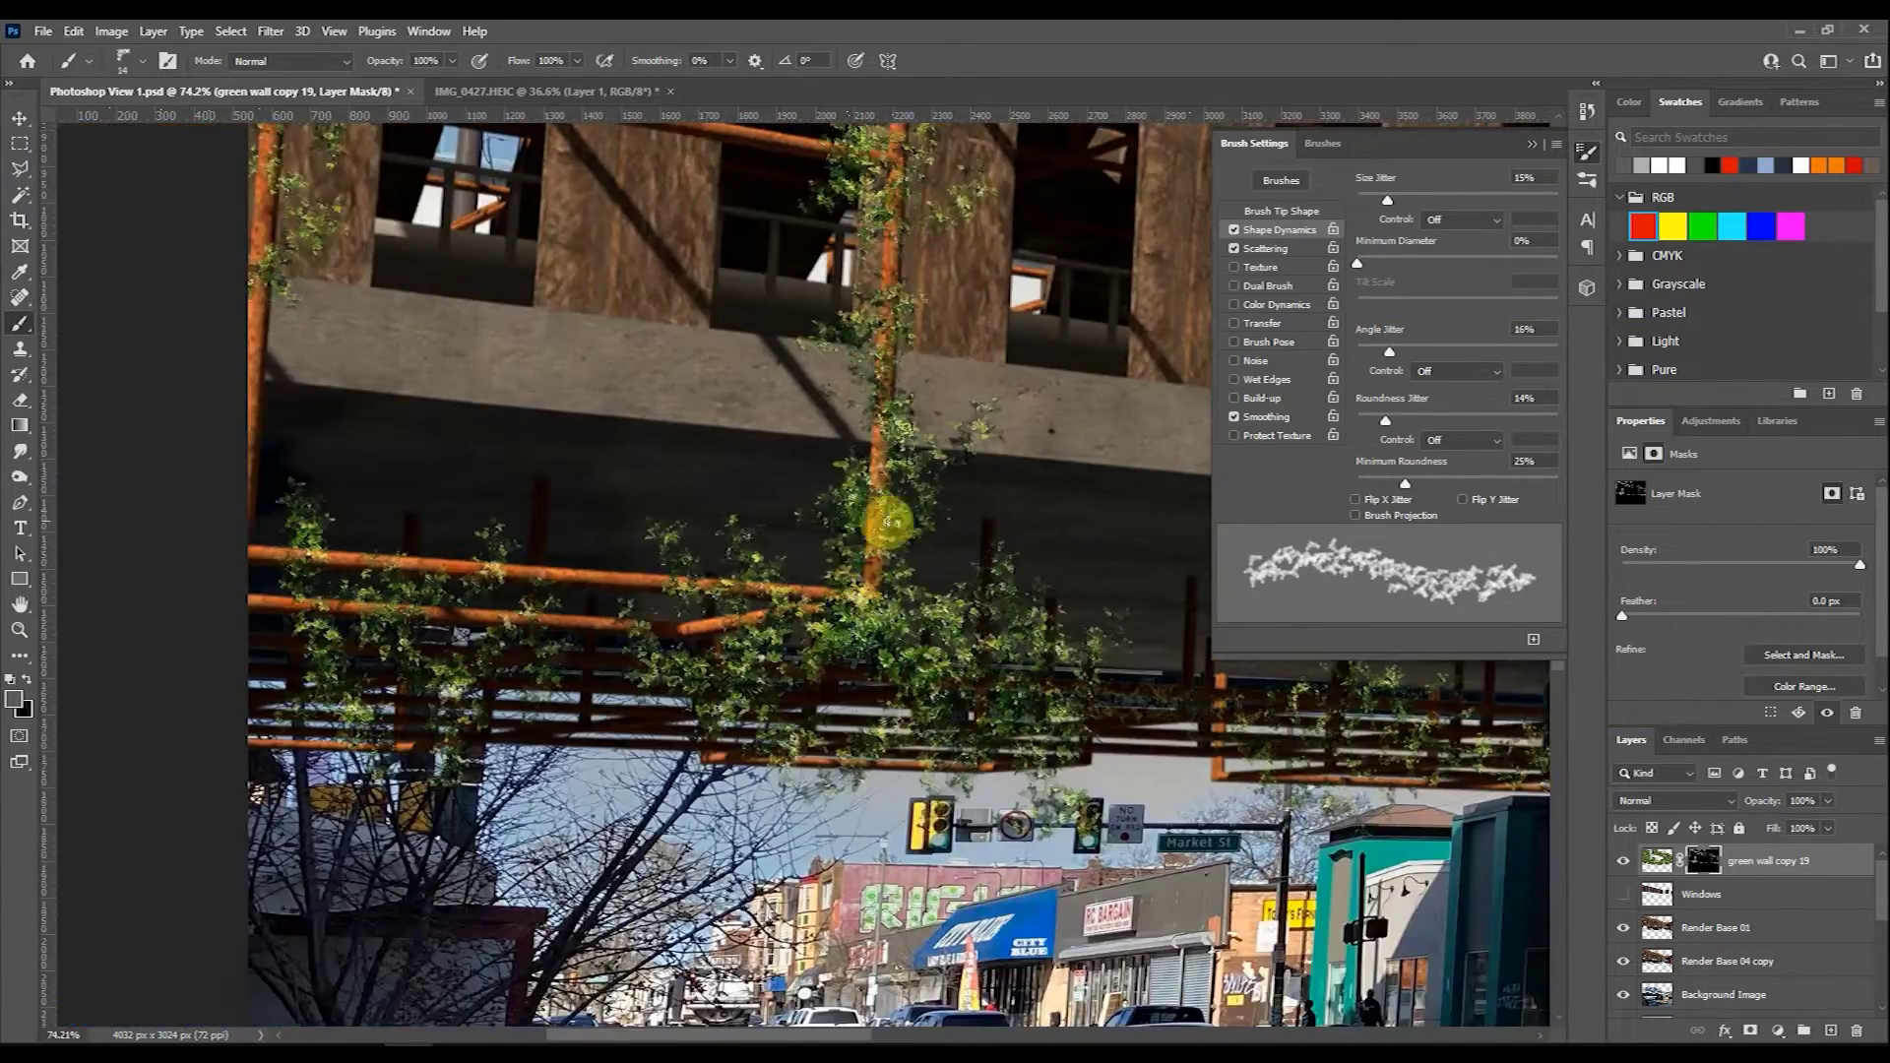
scroll(971, 604, "down", 4)
scroll(817, 692, "up", 2)
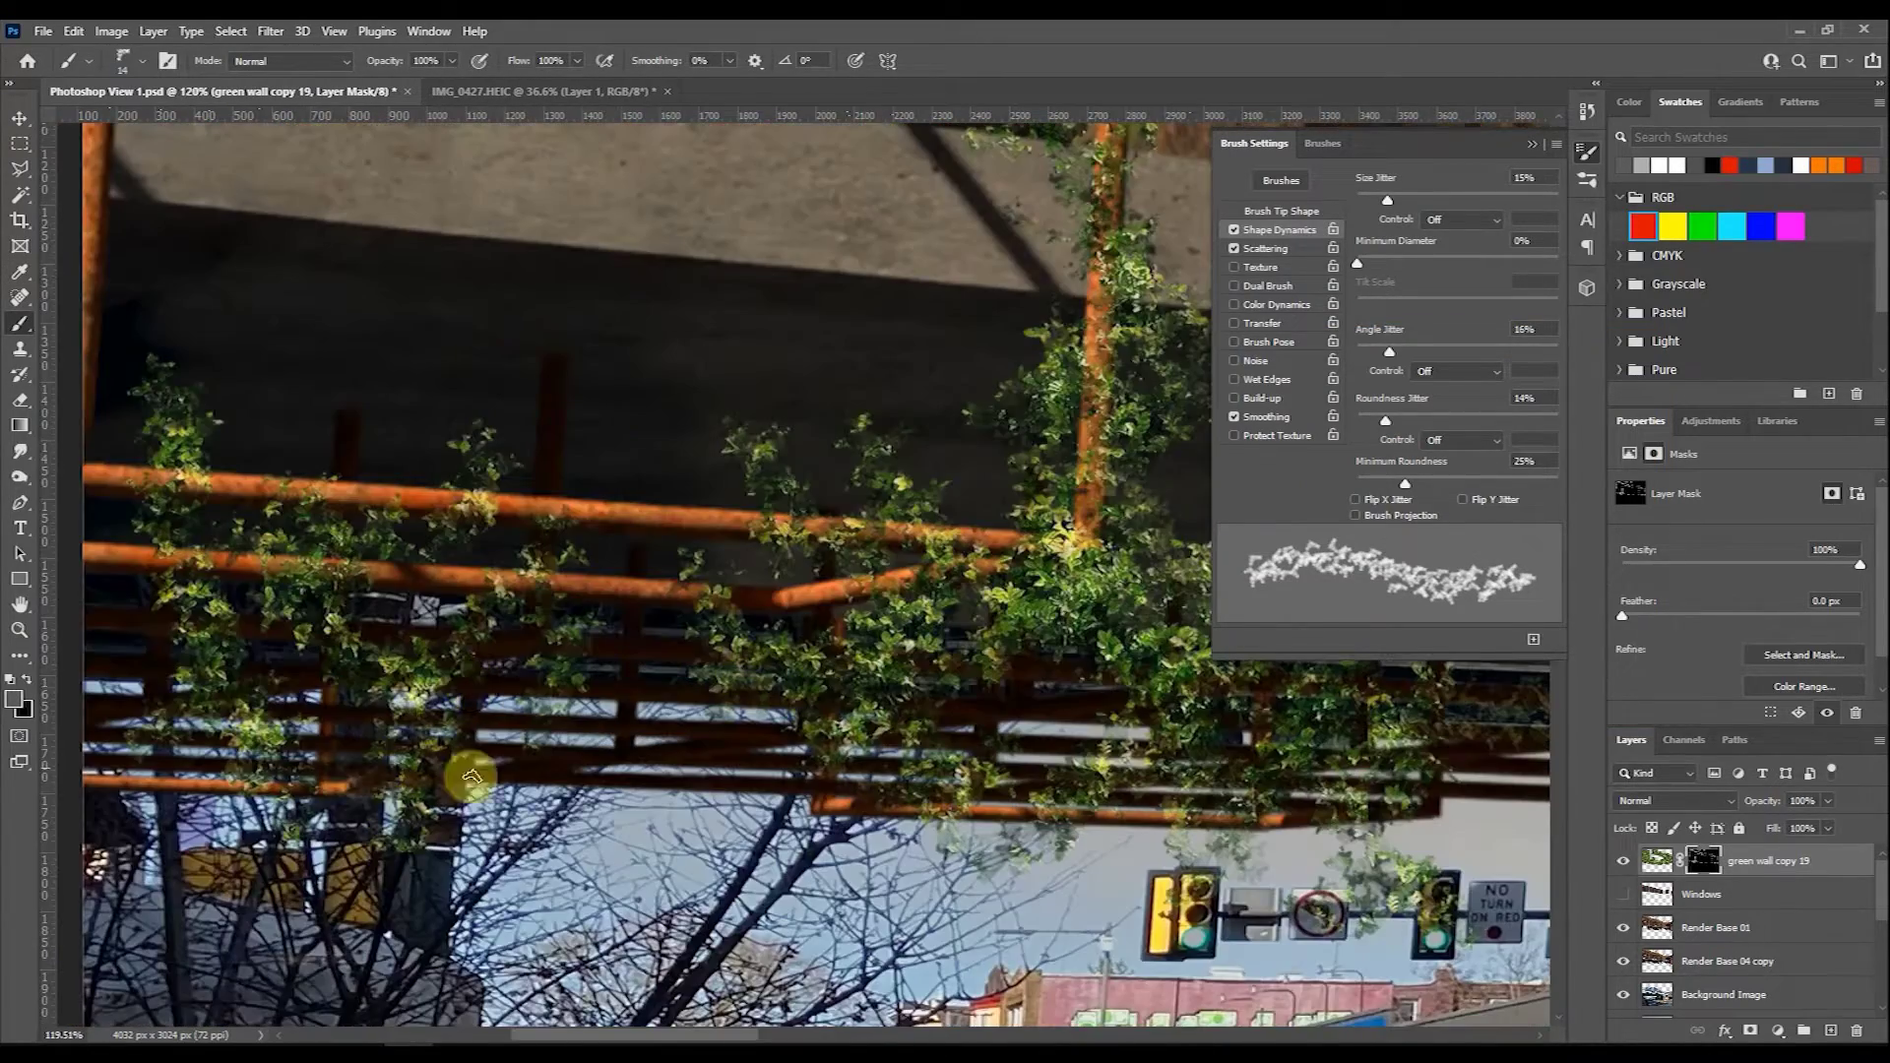
scroll(696, 625, "down", 5)
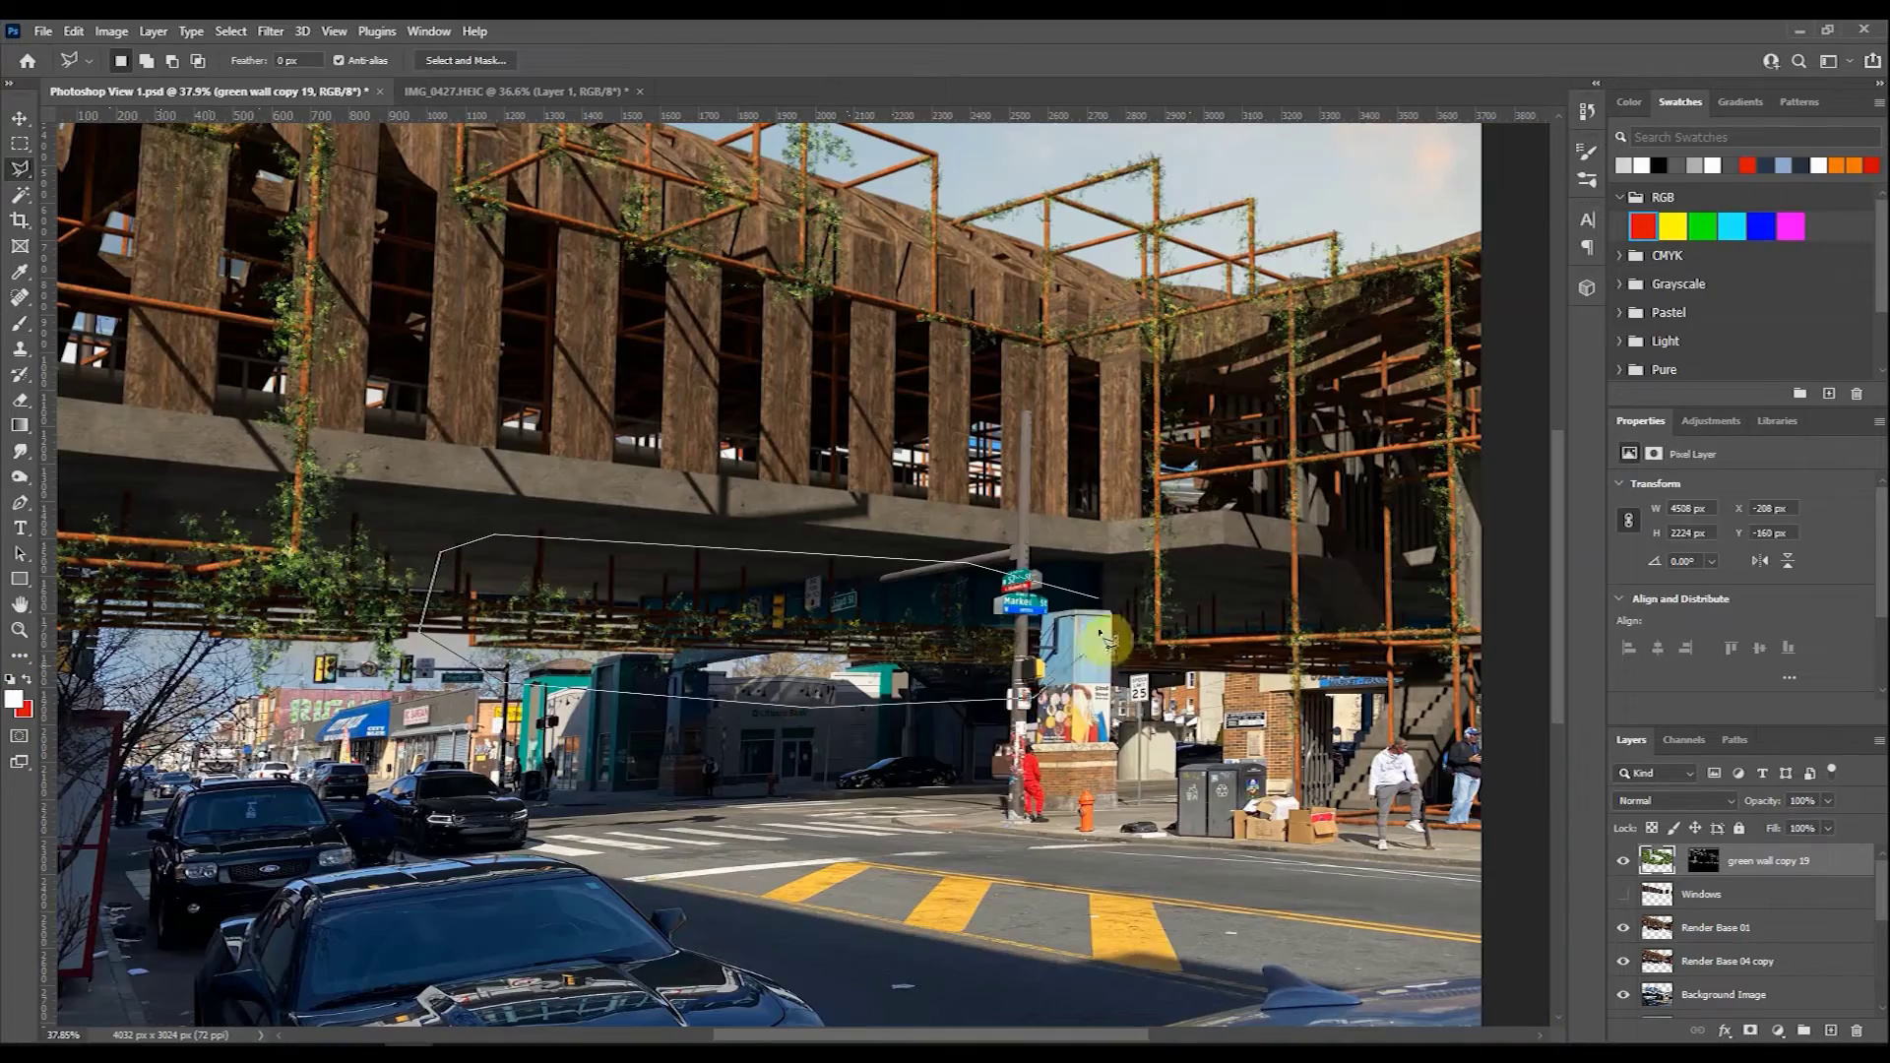
Blur the lassoed underpass ivy with a 3.4-pixel Gaussian Blur.
right_click(935, 631)
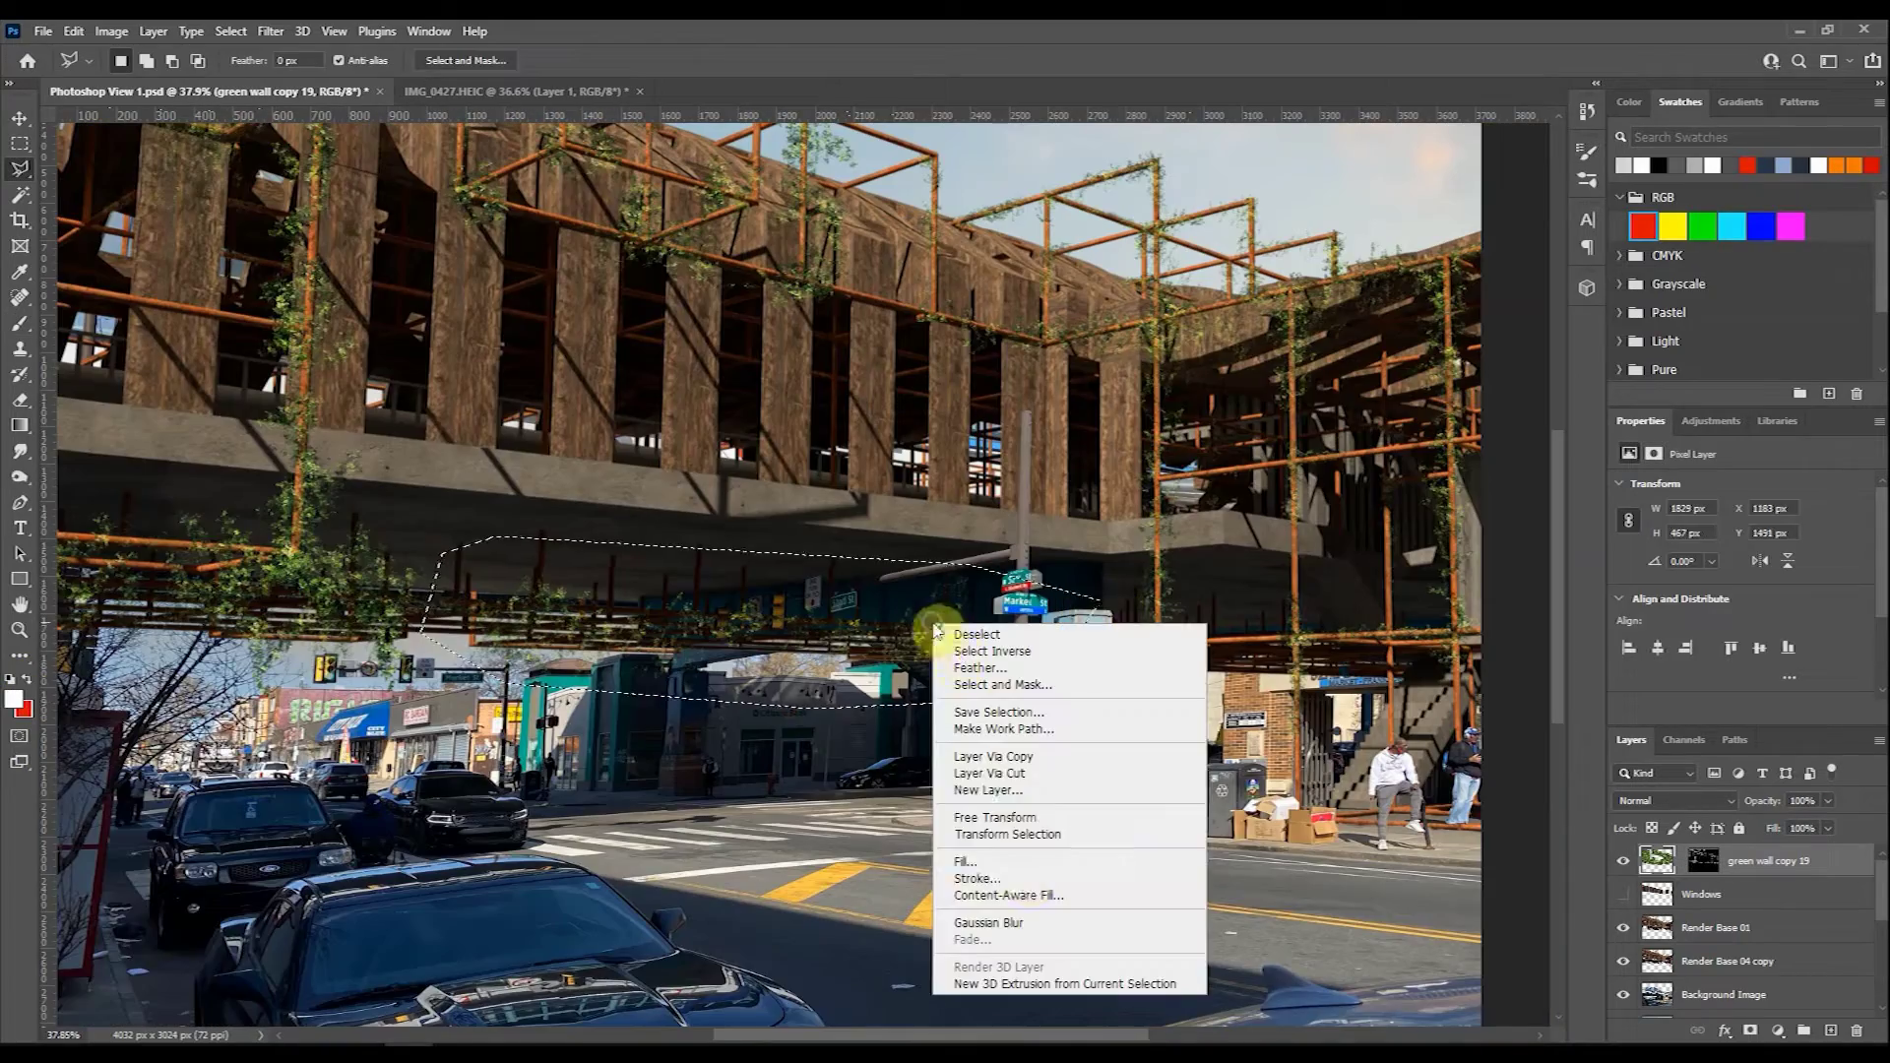
left_click(989, 923)
left_click(1058, 393)
left_click(270, 31)
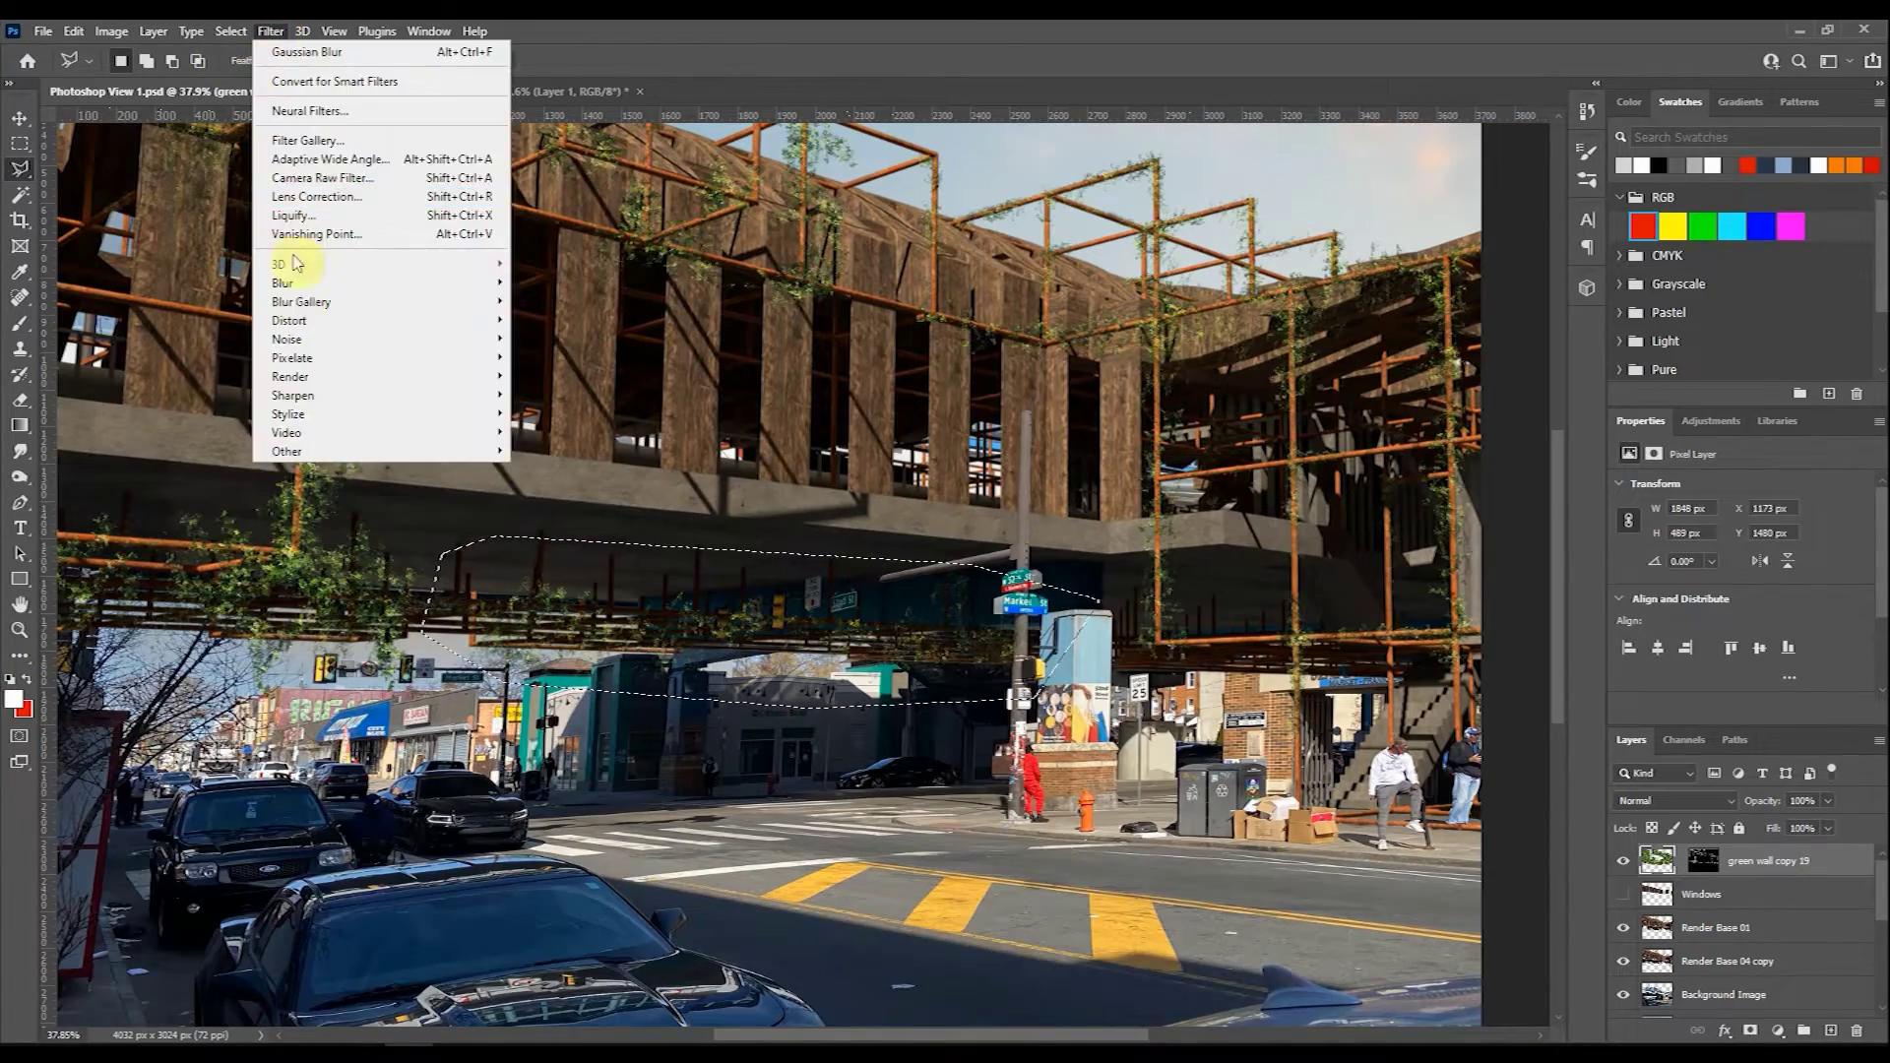
left_click(307, 51)
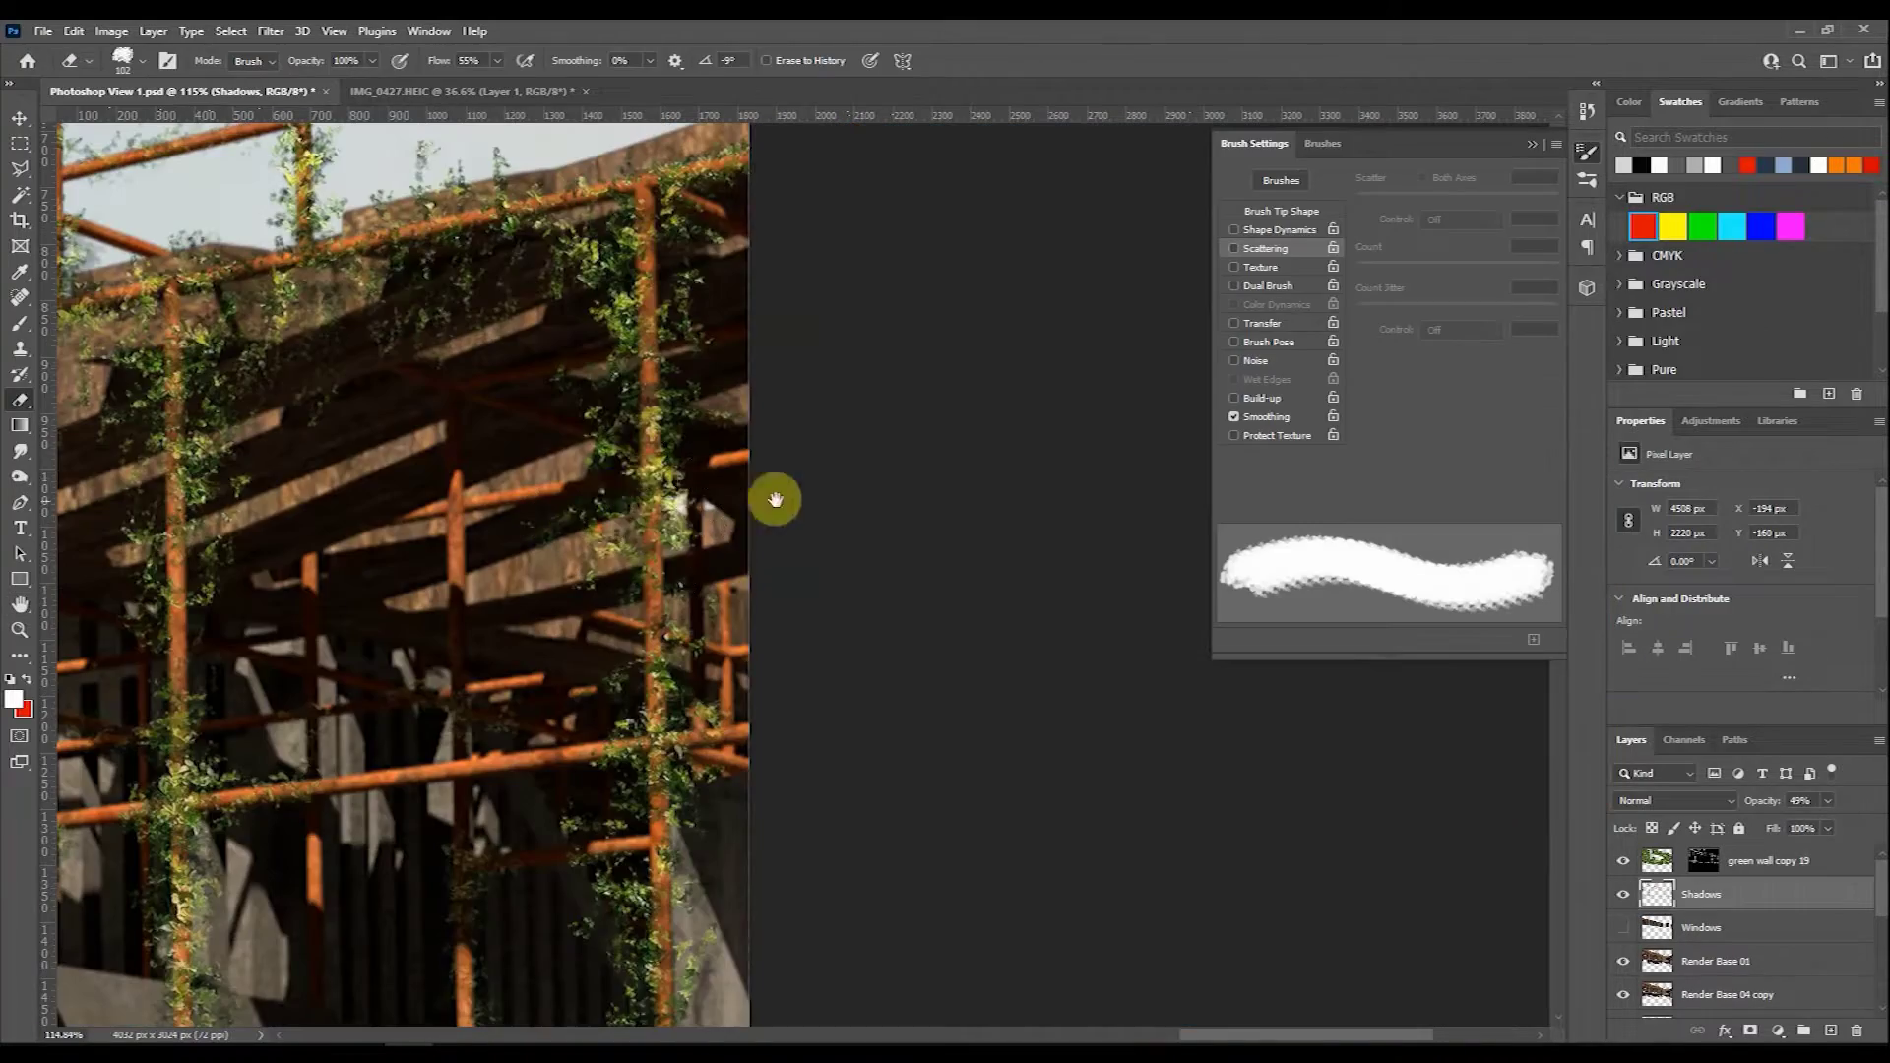
mouse_move(775, 499)
left_mouse_down()
mouse_move(915, 367)
mouse_move(932, 489)
left_mouse_up()
scroll(529, 512, "down", 1)
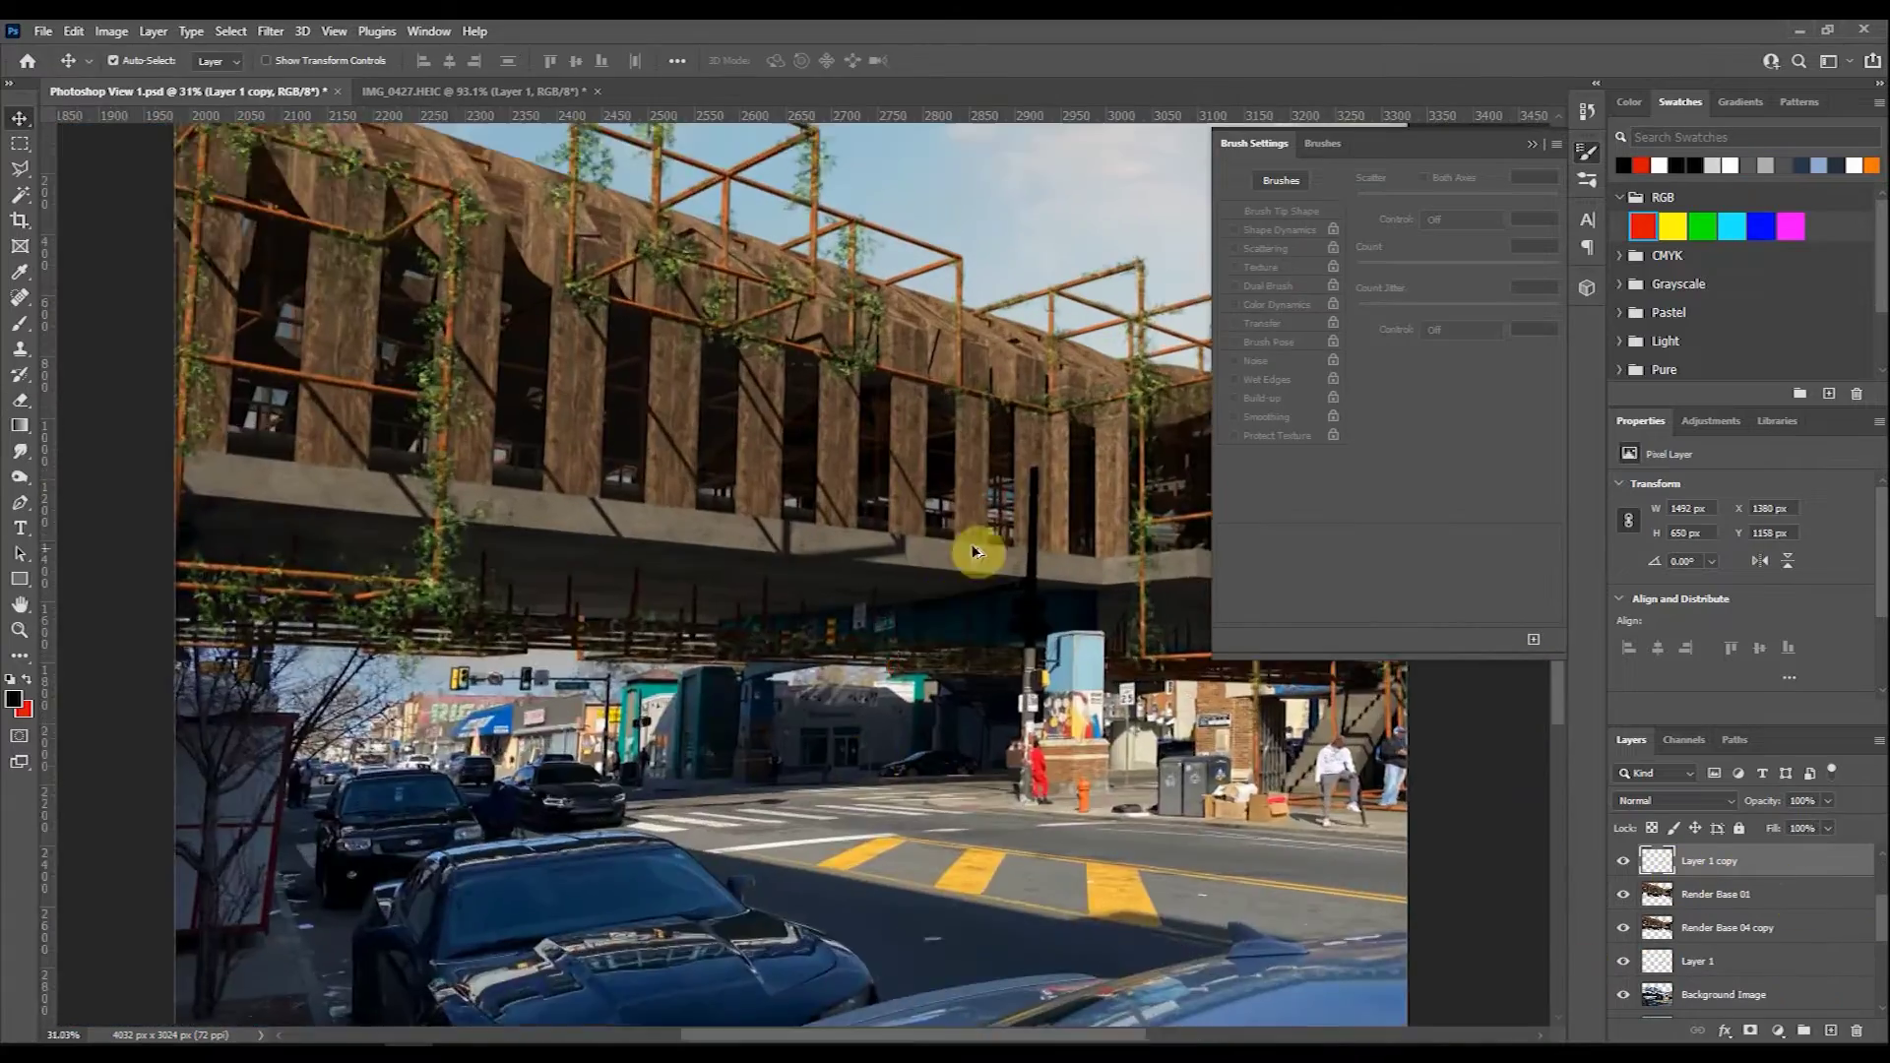
Distort Layer 1 copy with Free Transform by stretching its top-right corner.
scroll(972, 552, "up", 2)
left_click(112, 30)
key("Escape")
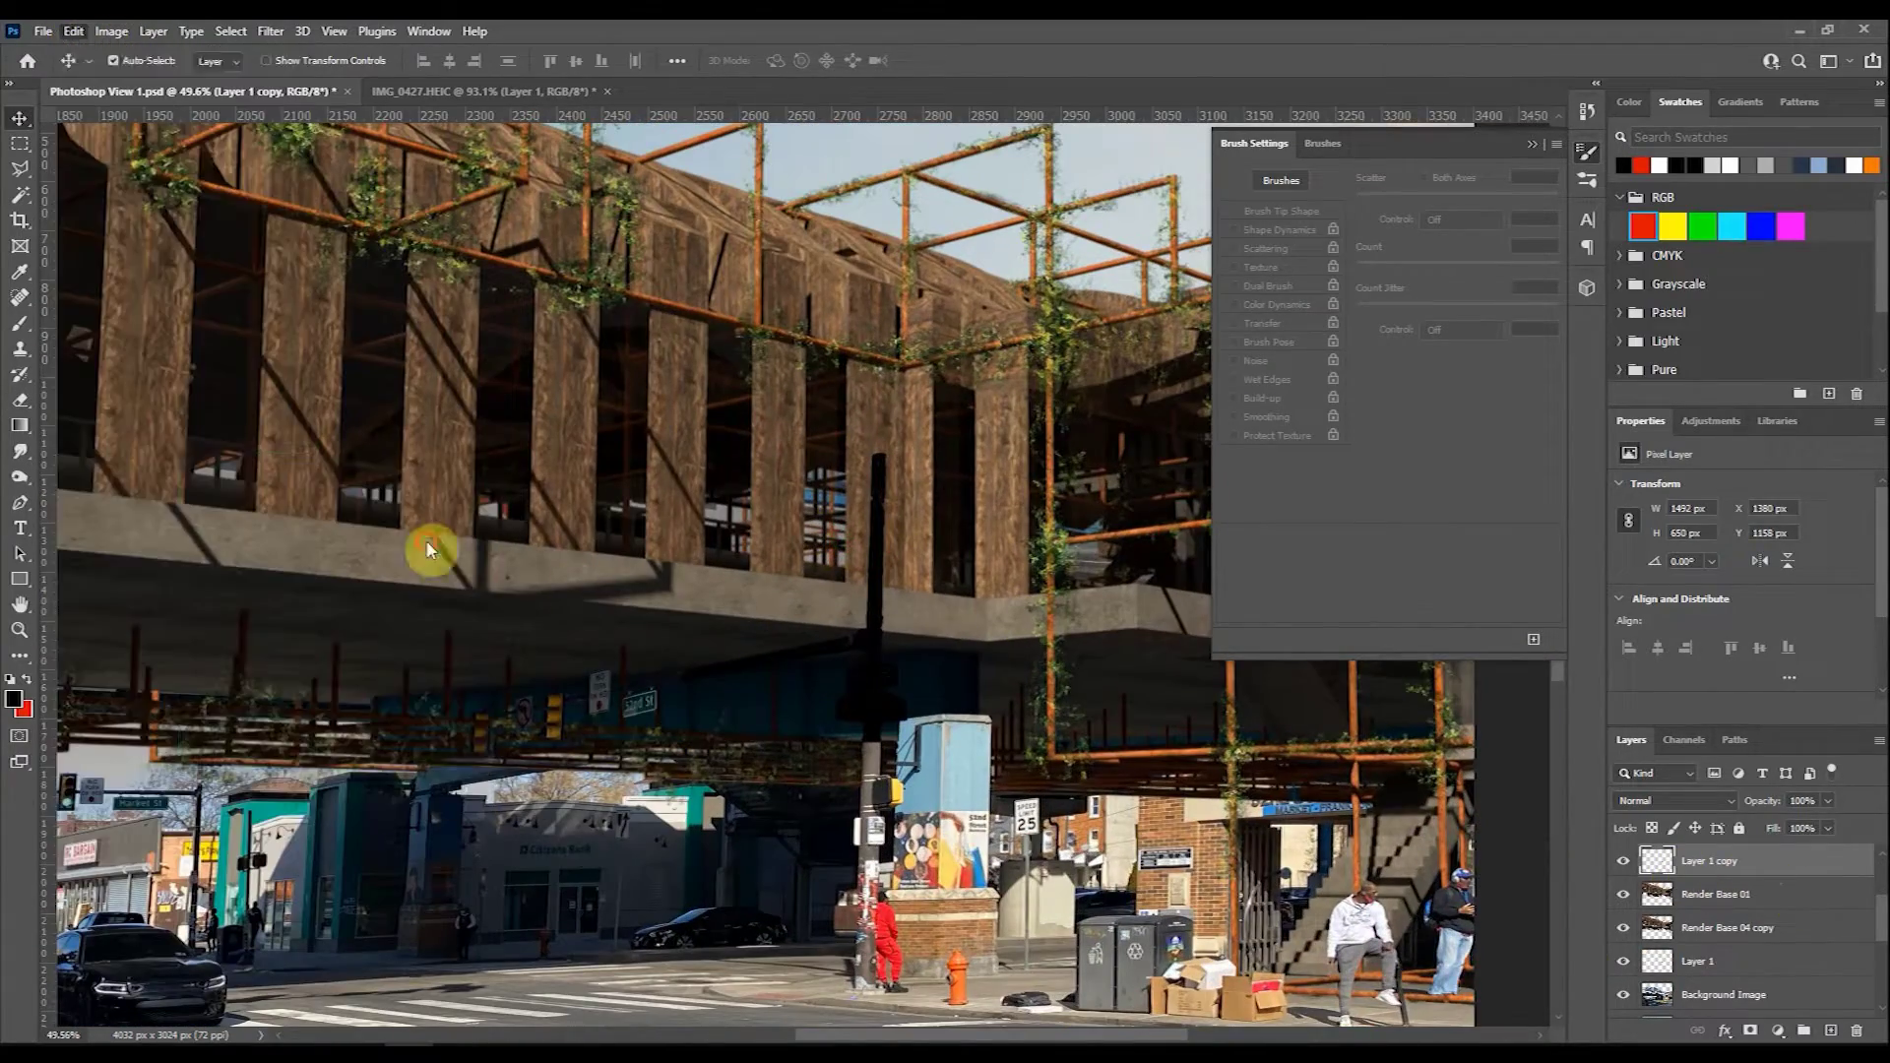
key("ctrl+t")
scroll(1030, 576, "down", 1)
left_click_drag(881, 430, 1001, 523)
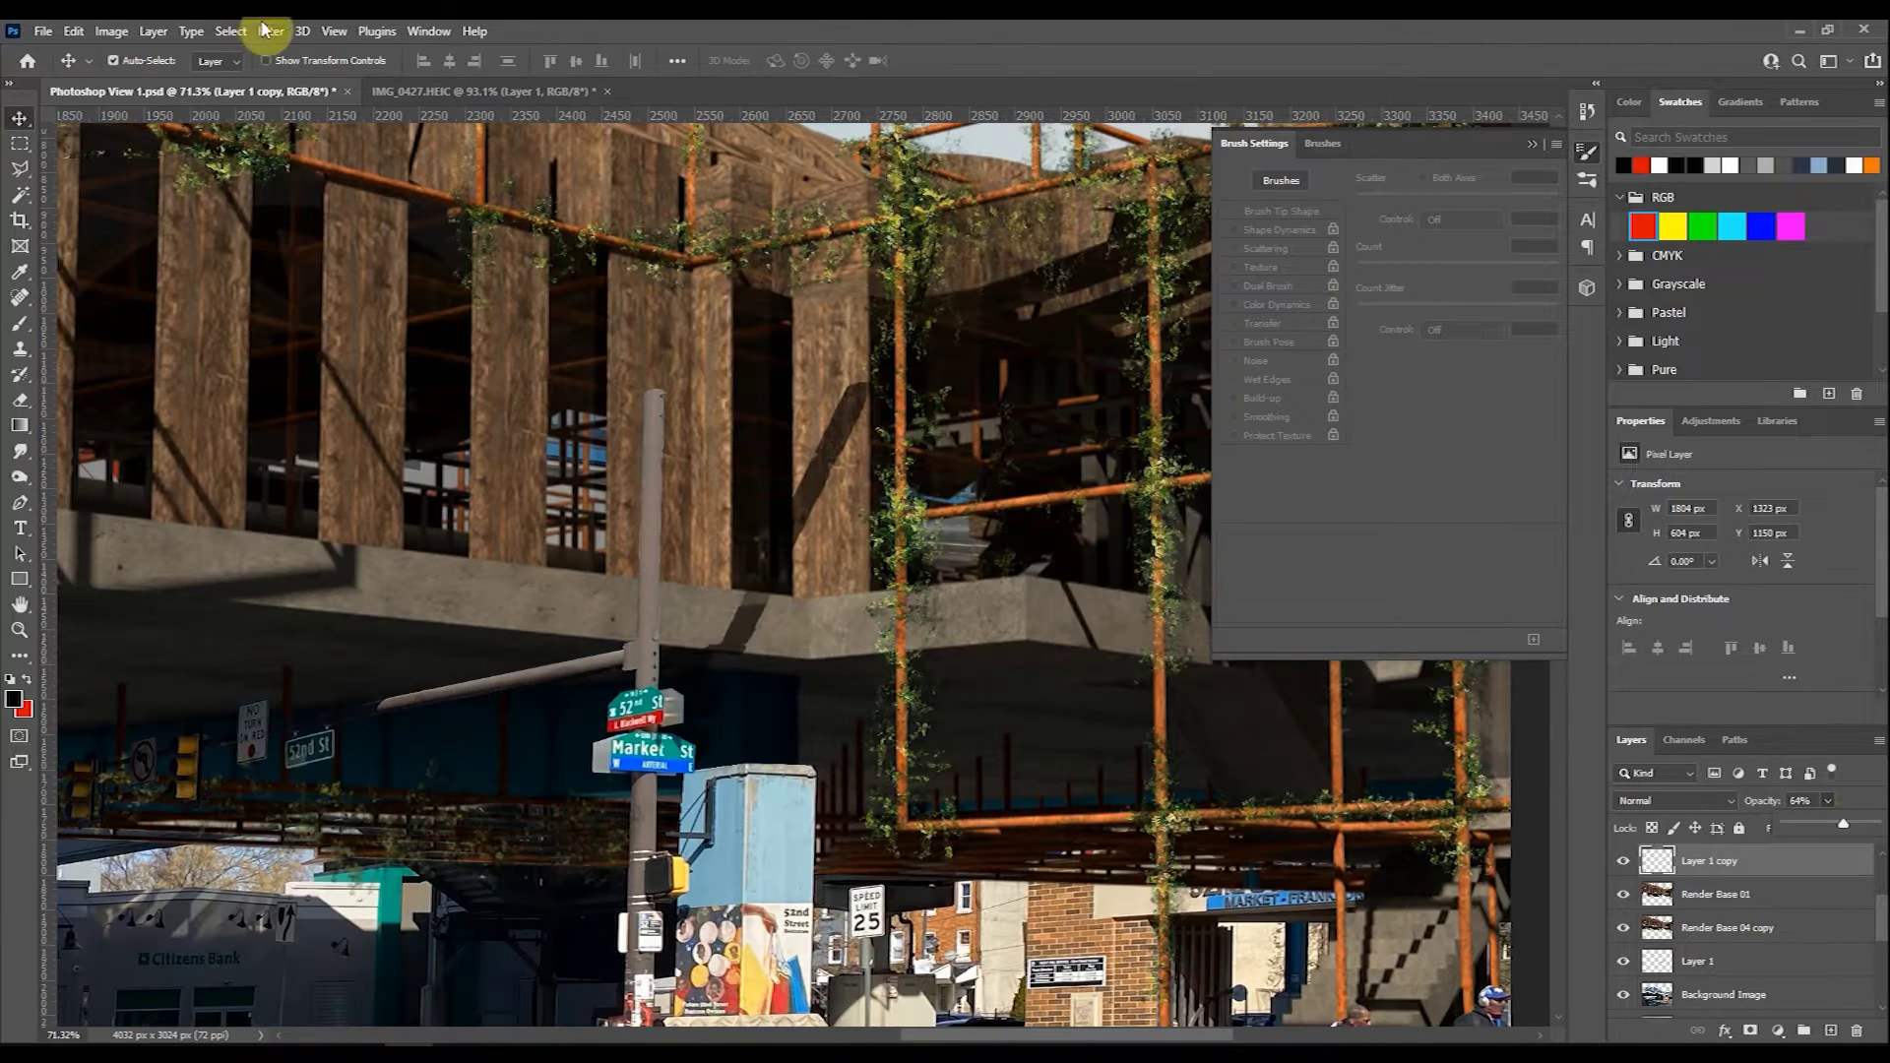
Shift Layer 1 copy's hue to +19 and lightness to +5.
key("ctrl+u")
left_click_drag(1087, 474, 1120, 474)
left_click_drag(1087, 571, 1119, 581)
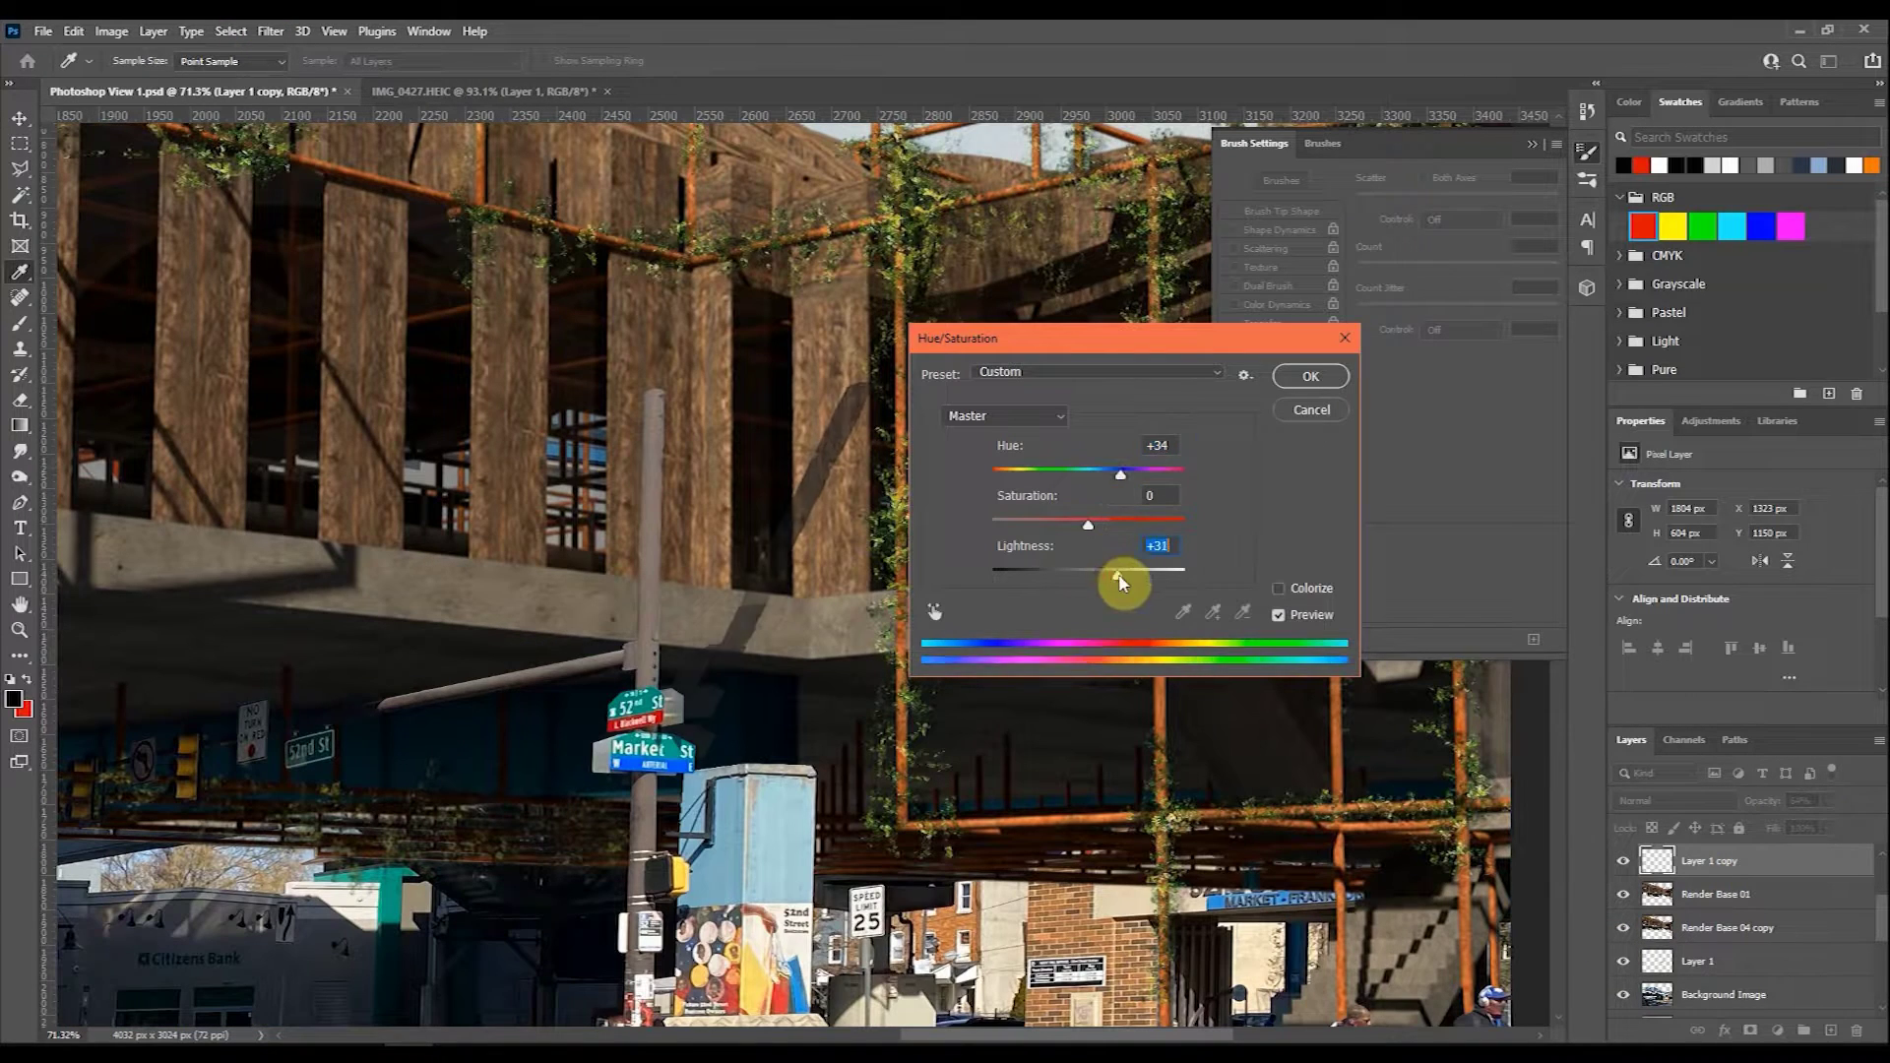
left_click(1311, 376)
left_click(271, 31)
Apply a Gaussian Blur of radius 5.0 to the layer.
mouse_move(394, 278)
left_click(570, 371)
left_click_drag(1342, 784, 1362, 787)
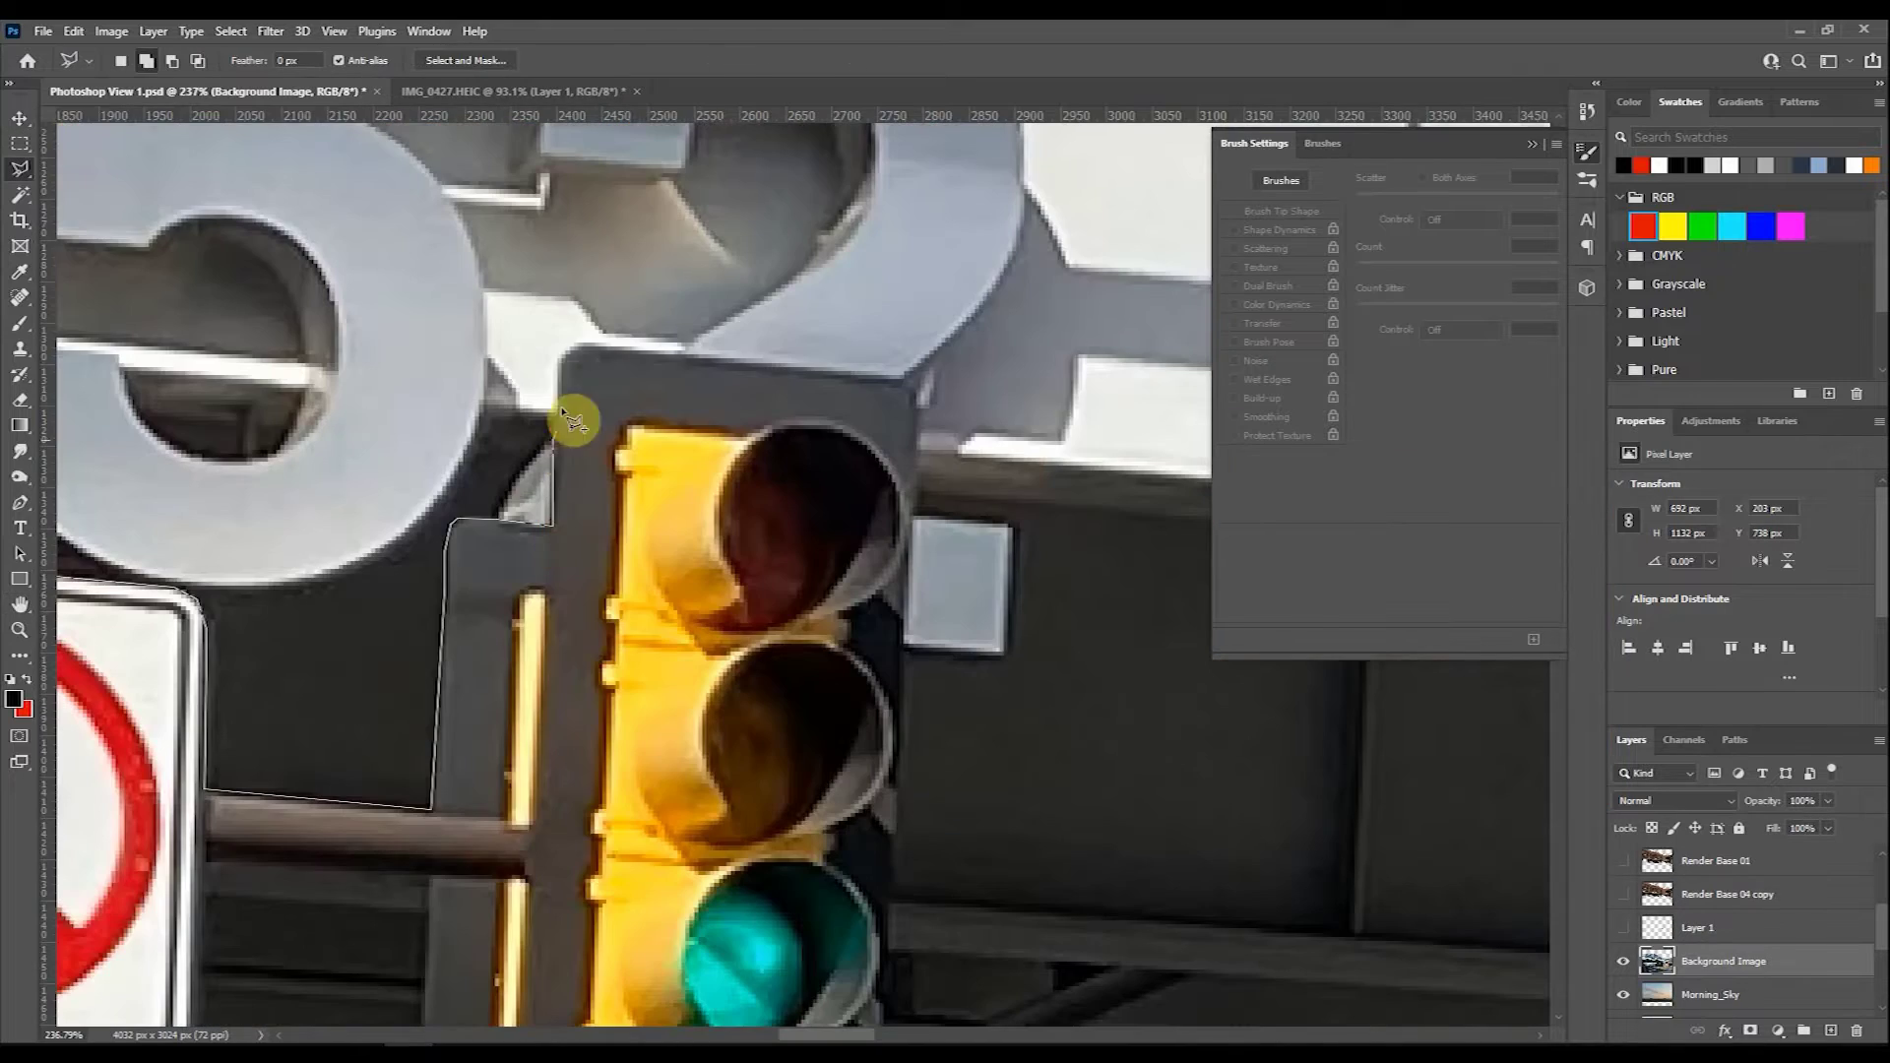
Outline the traffic light and erase the lightpost inside the selection.
left_click(890, 380)
scroll(936, 472, "down", 5)
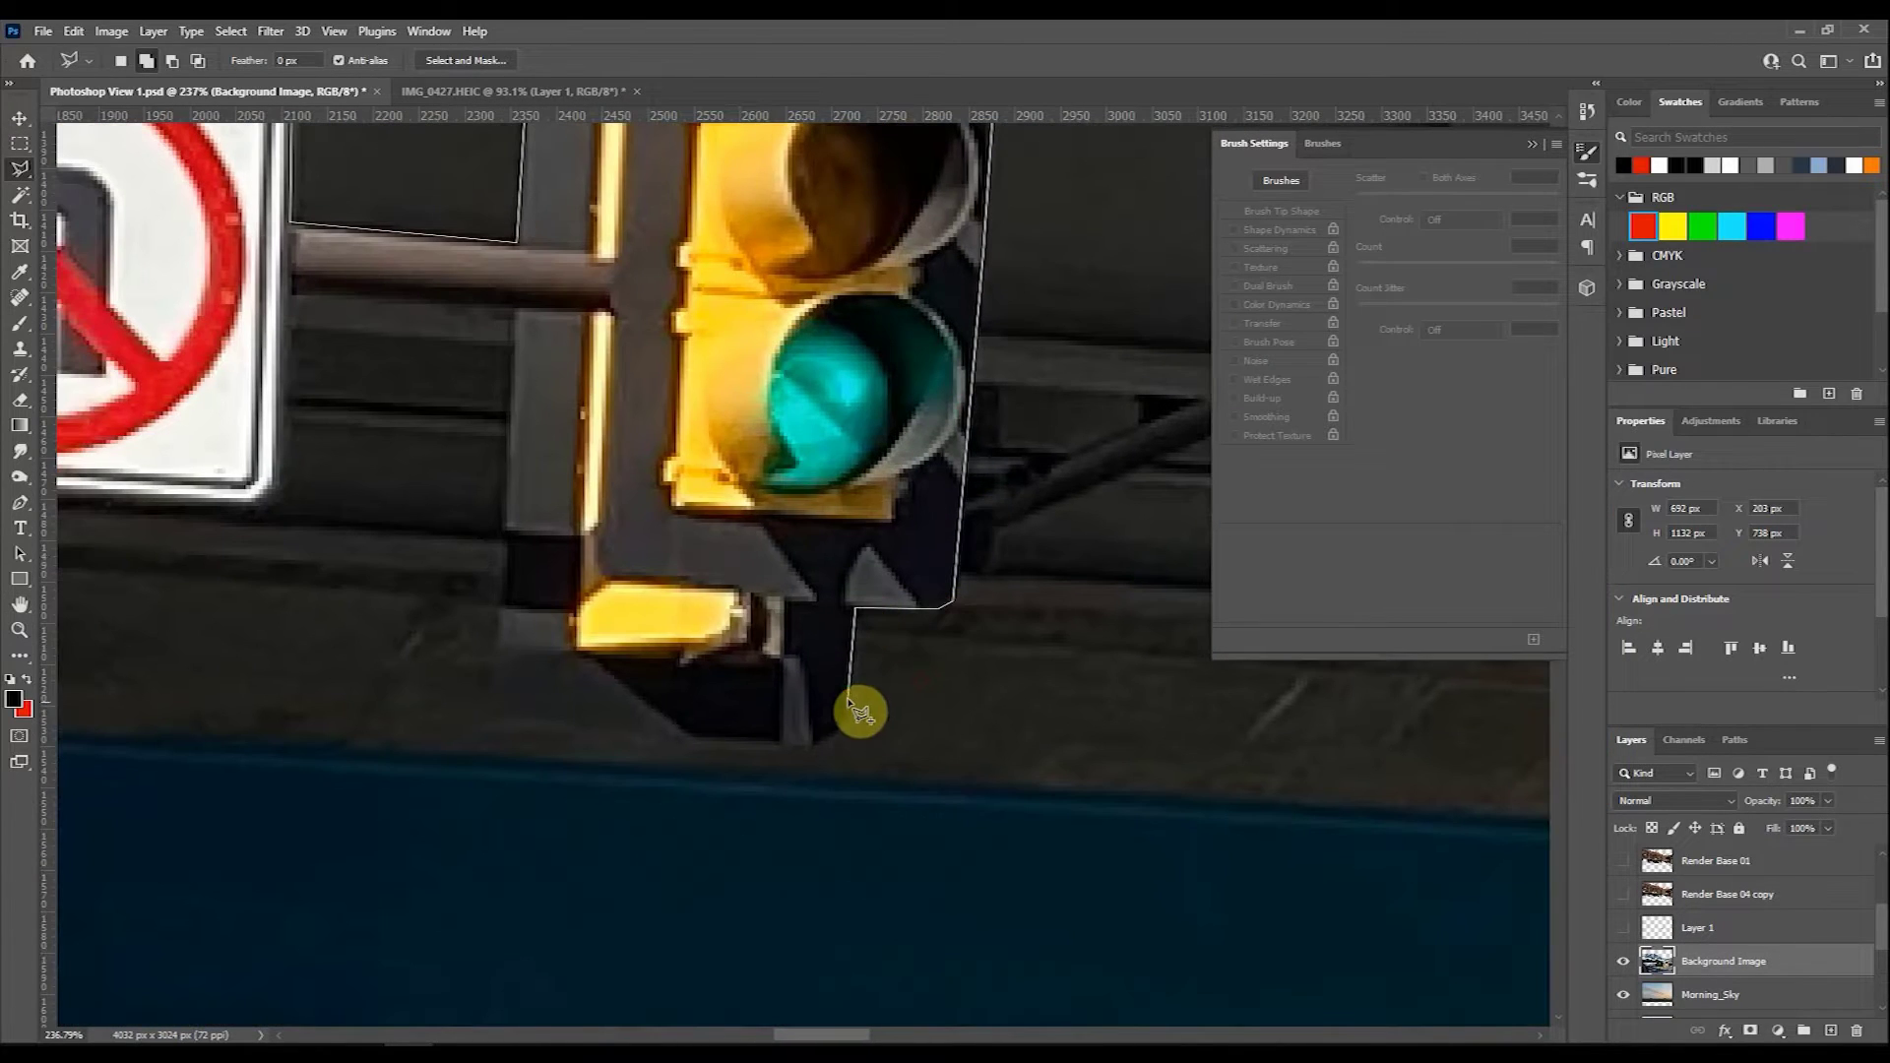
scroll(611, 541, "down", 3)
scroll(877, 637, "up", 3)
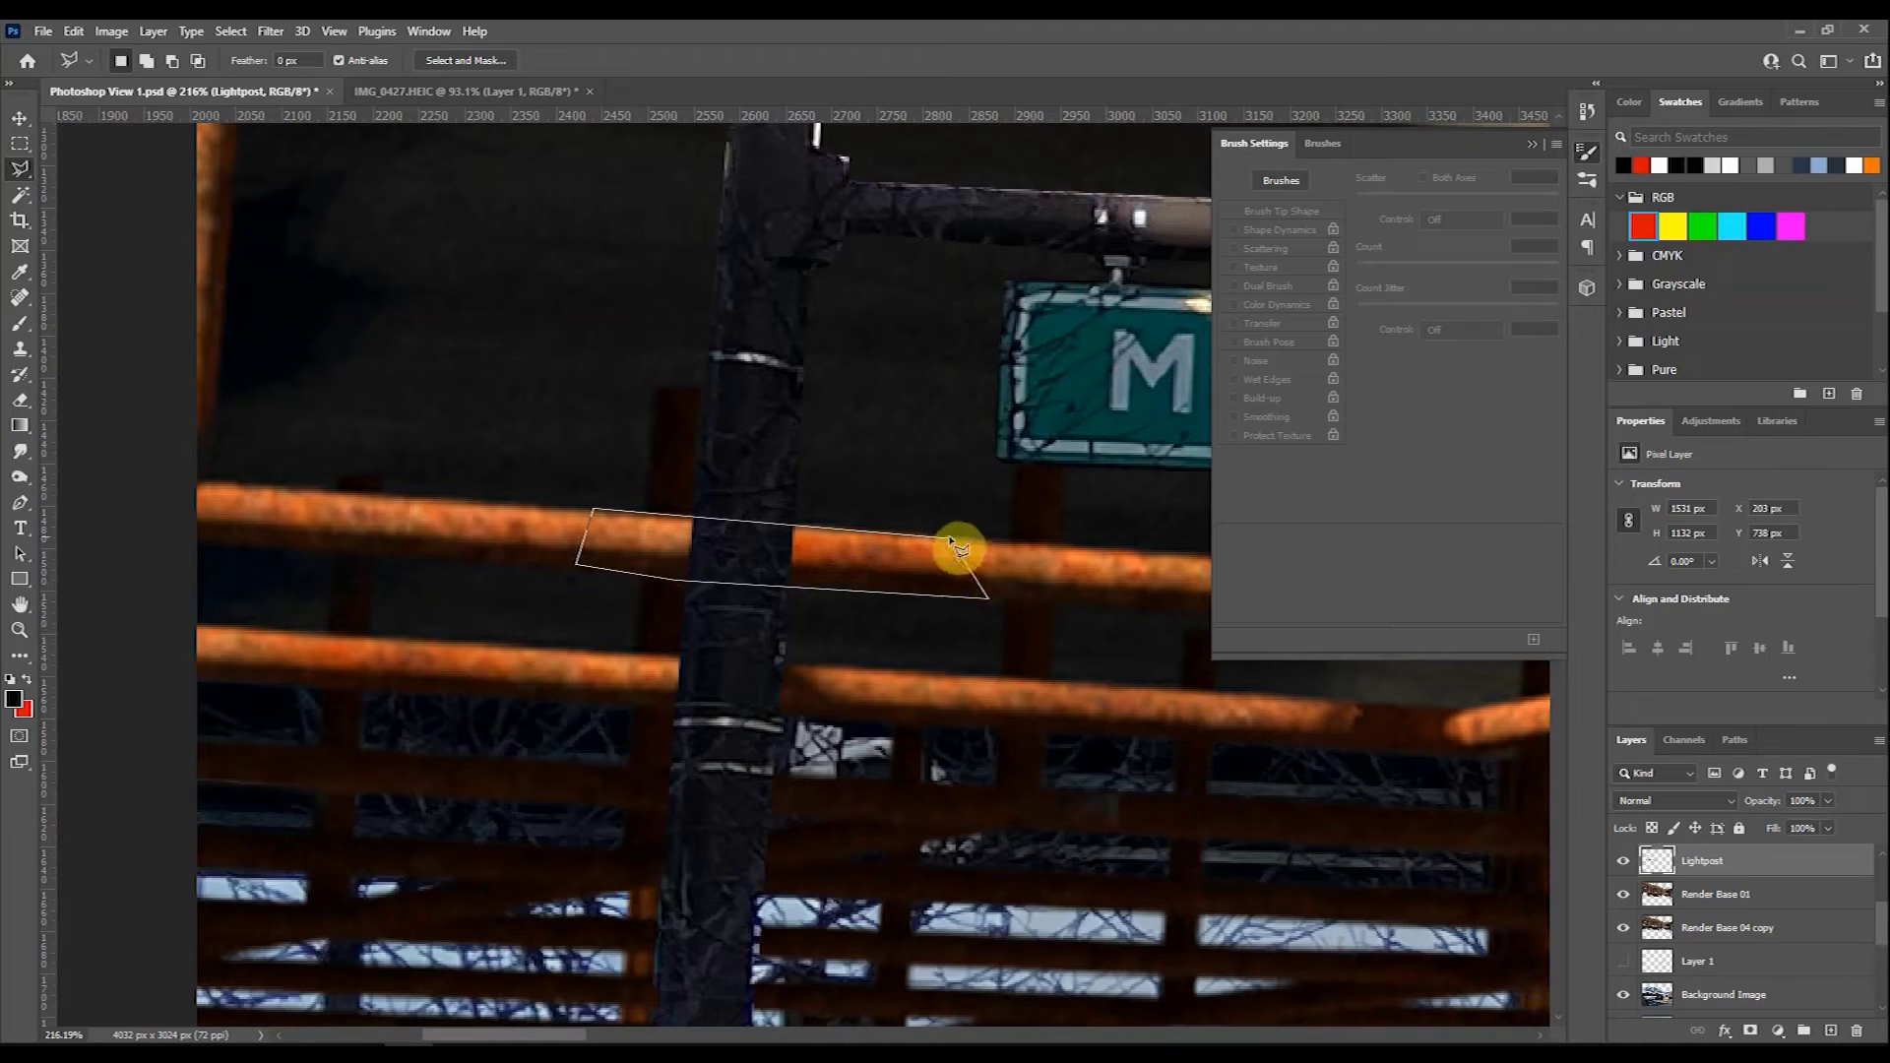
key("Delete")
Outline the next pole section, smudge its edges, then start a straight-edged selection on Background Image copy.
left_click(914, 672)
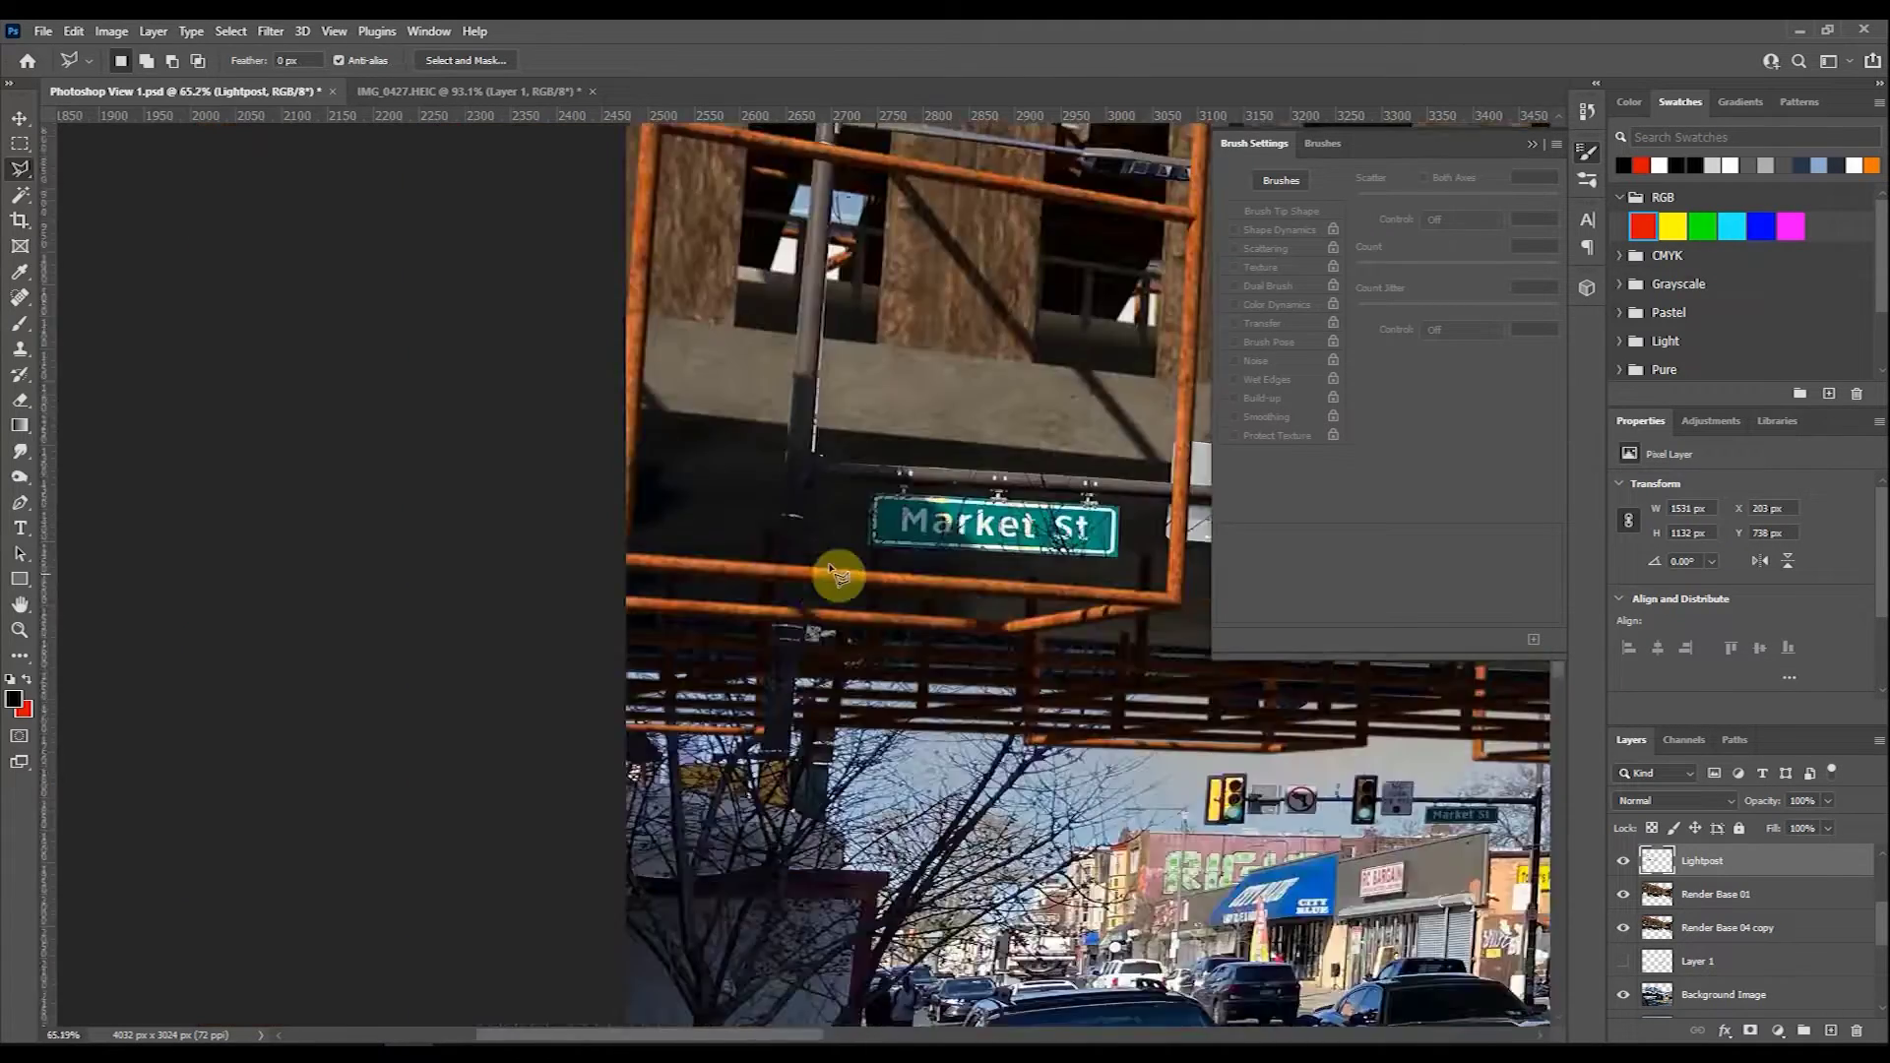
scroll(844, 569, "down", 5)
scroll(941, 539, "up", 5)
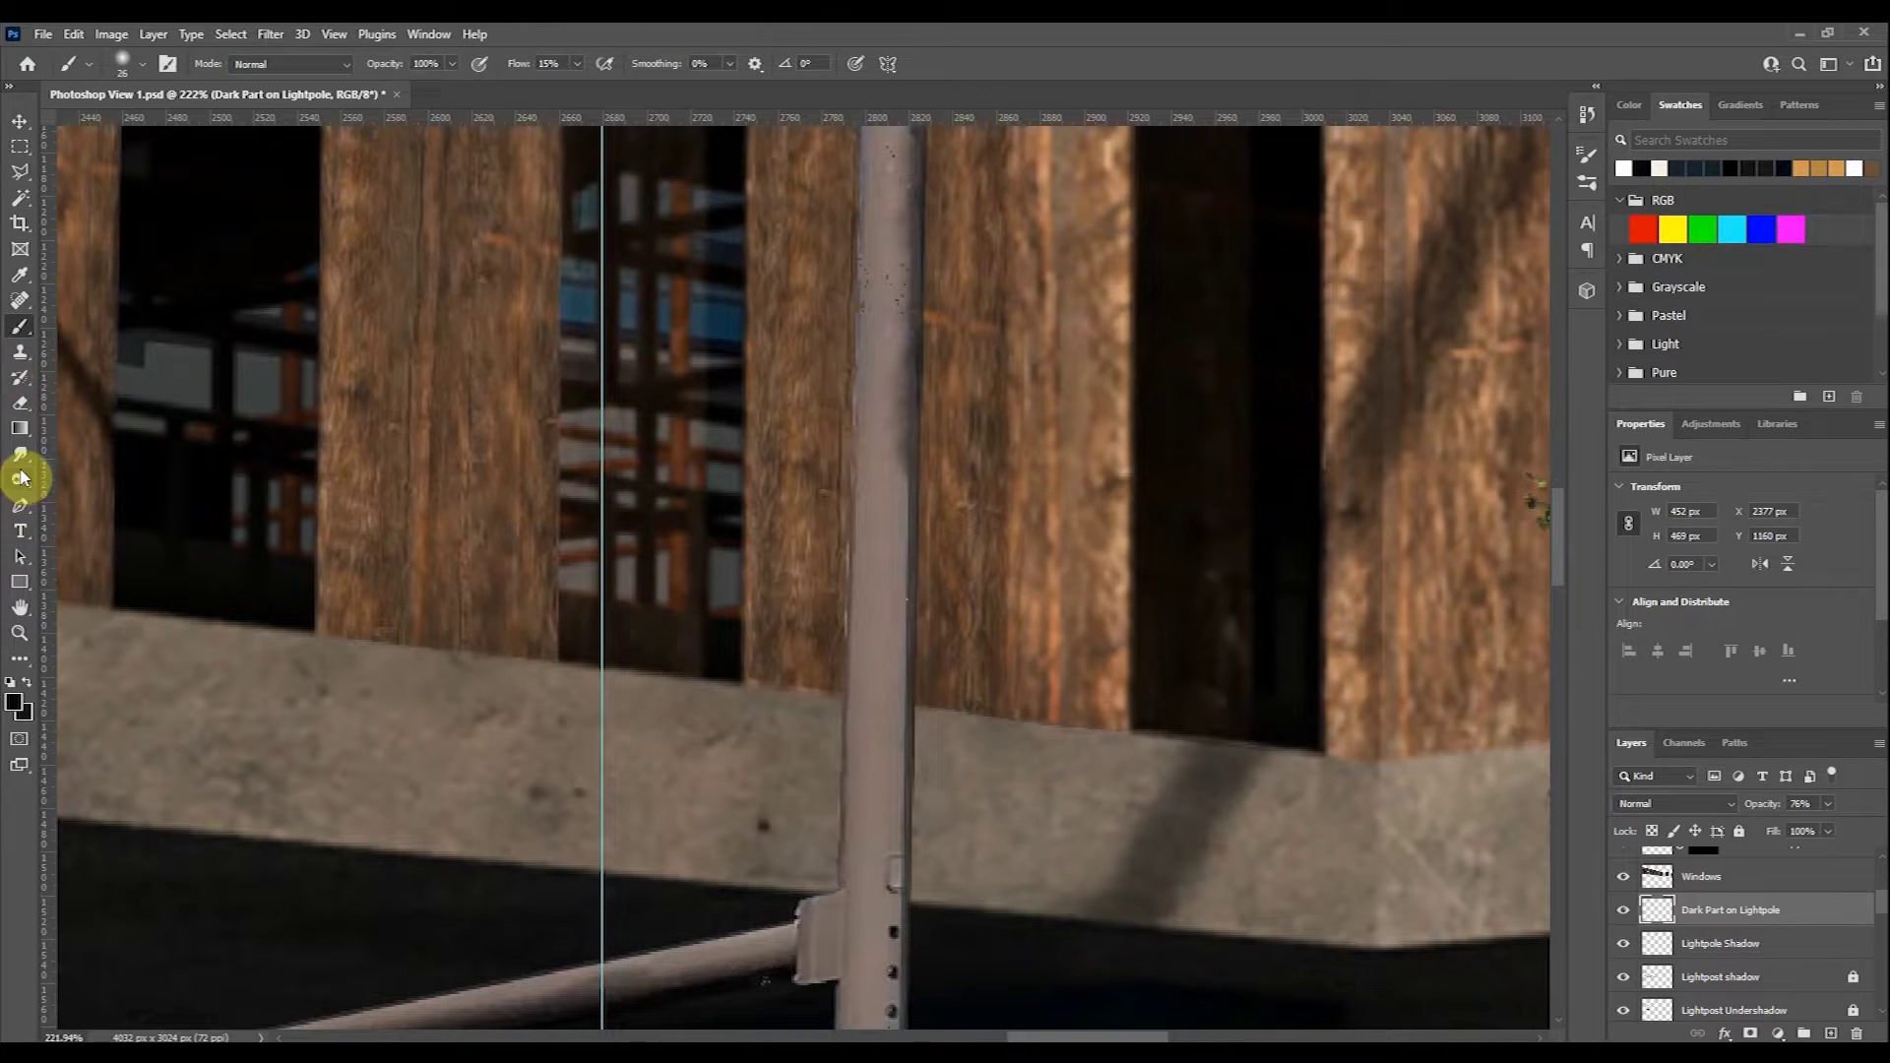
left_click(21, 455)
scroll(897, 498, "up", 3)
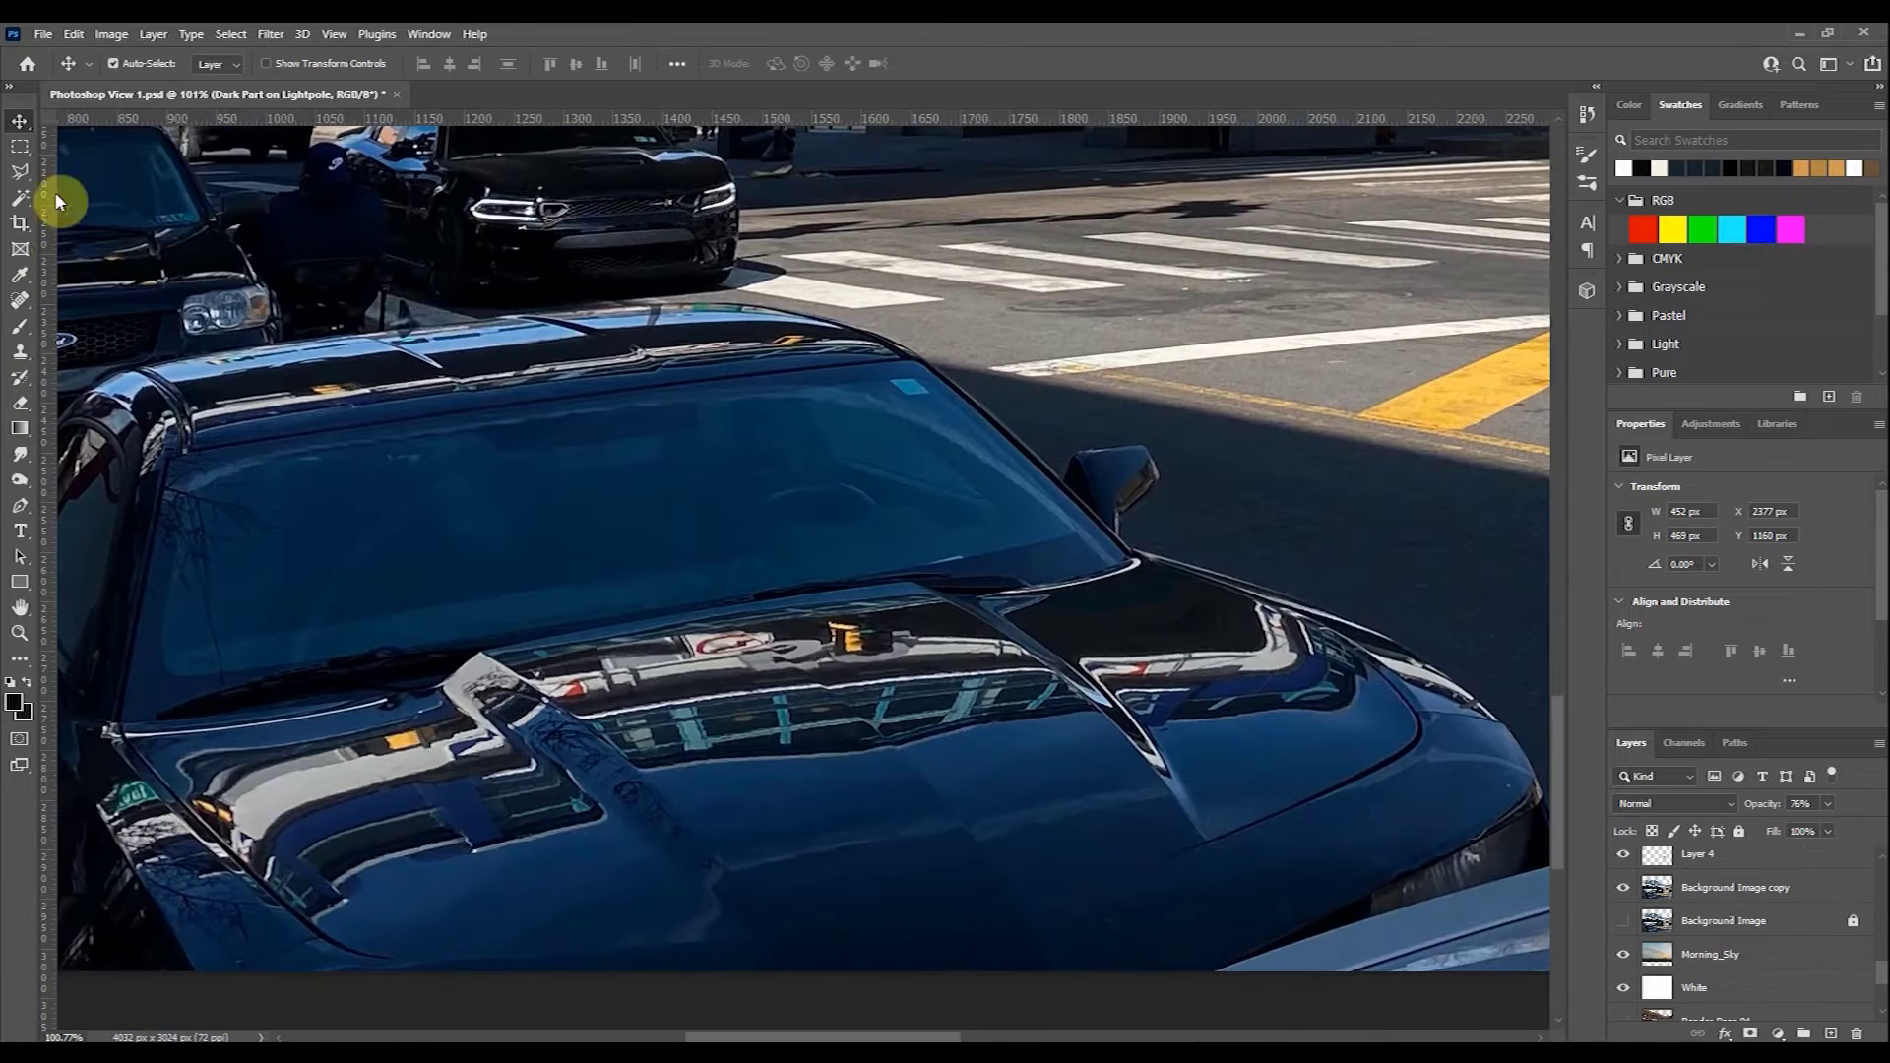
left_click(1152, 886)
left_click(20, 171)
left_click(1118, 728)
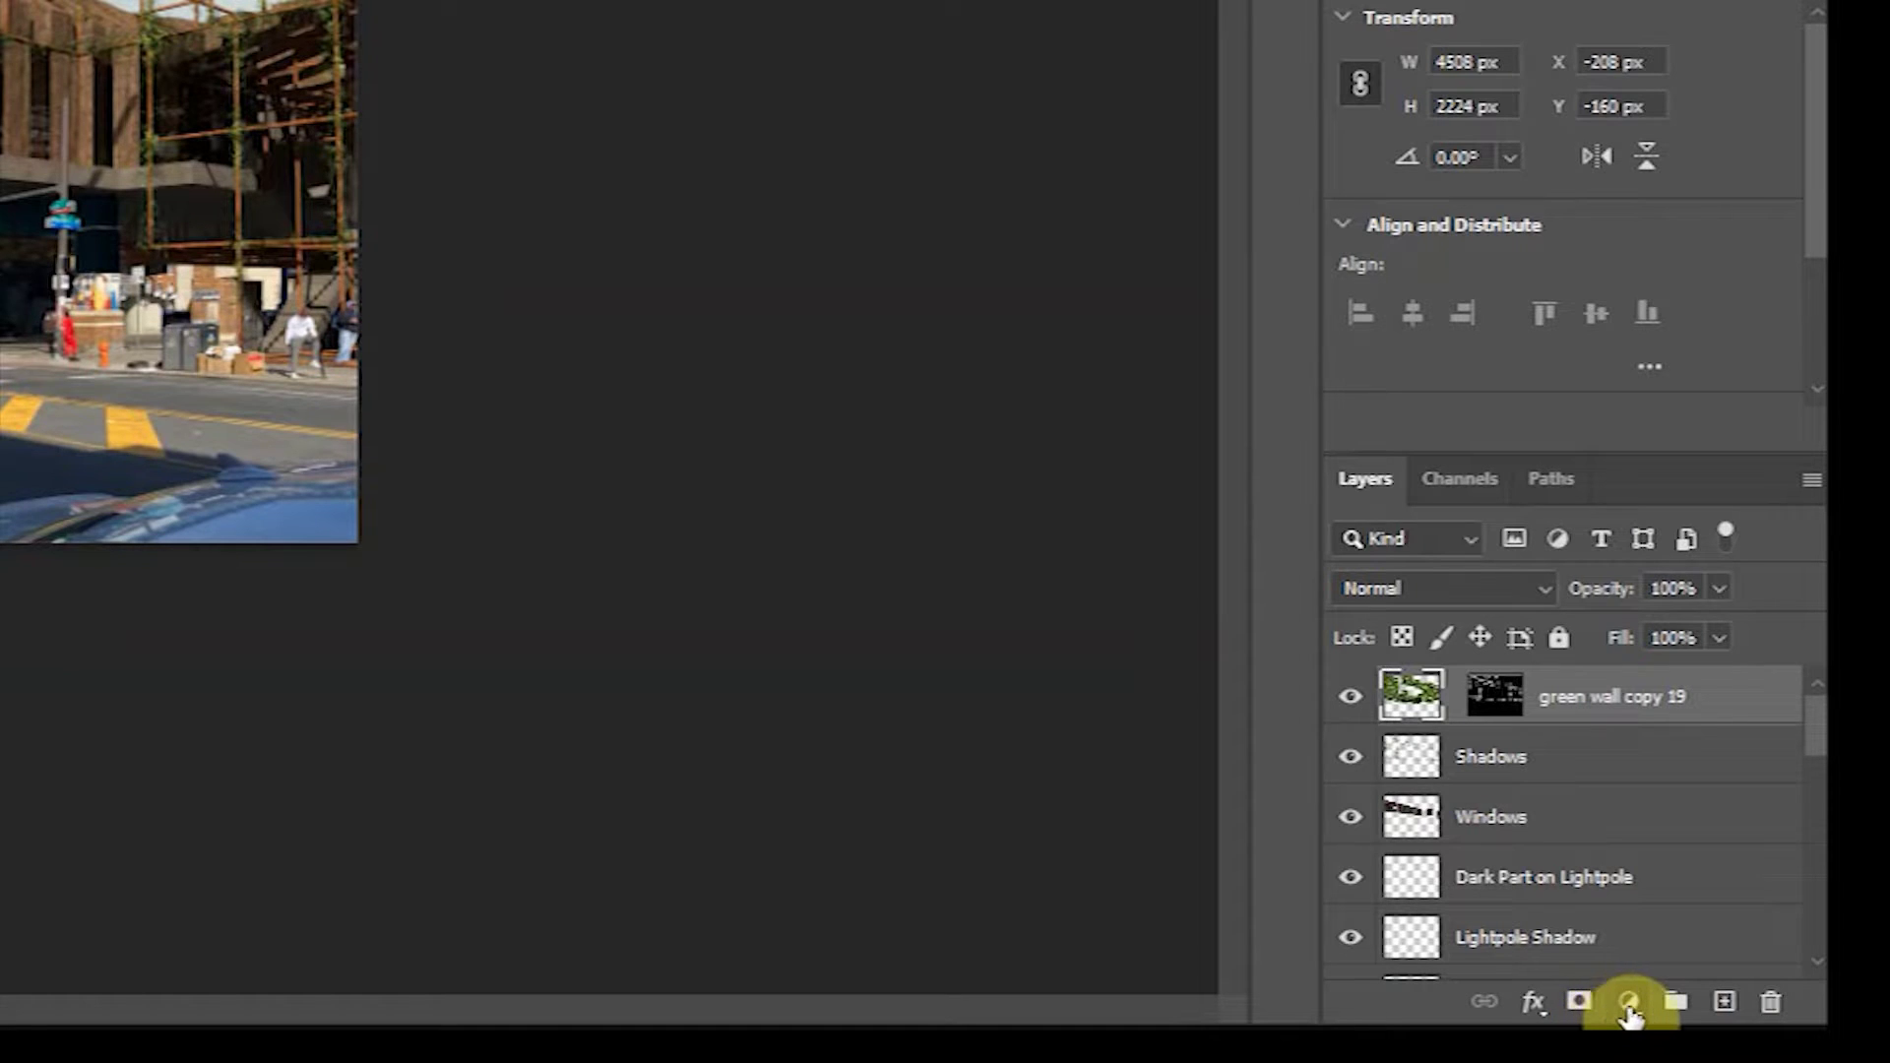
Add a Color Lookup layer and preview the FallColors, Kodak 5218 and FuturisticBleak looks.
left_click(1630, 1004)
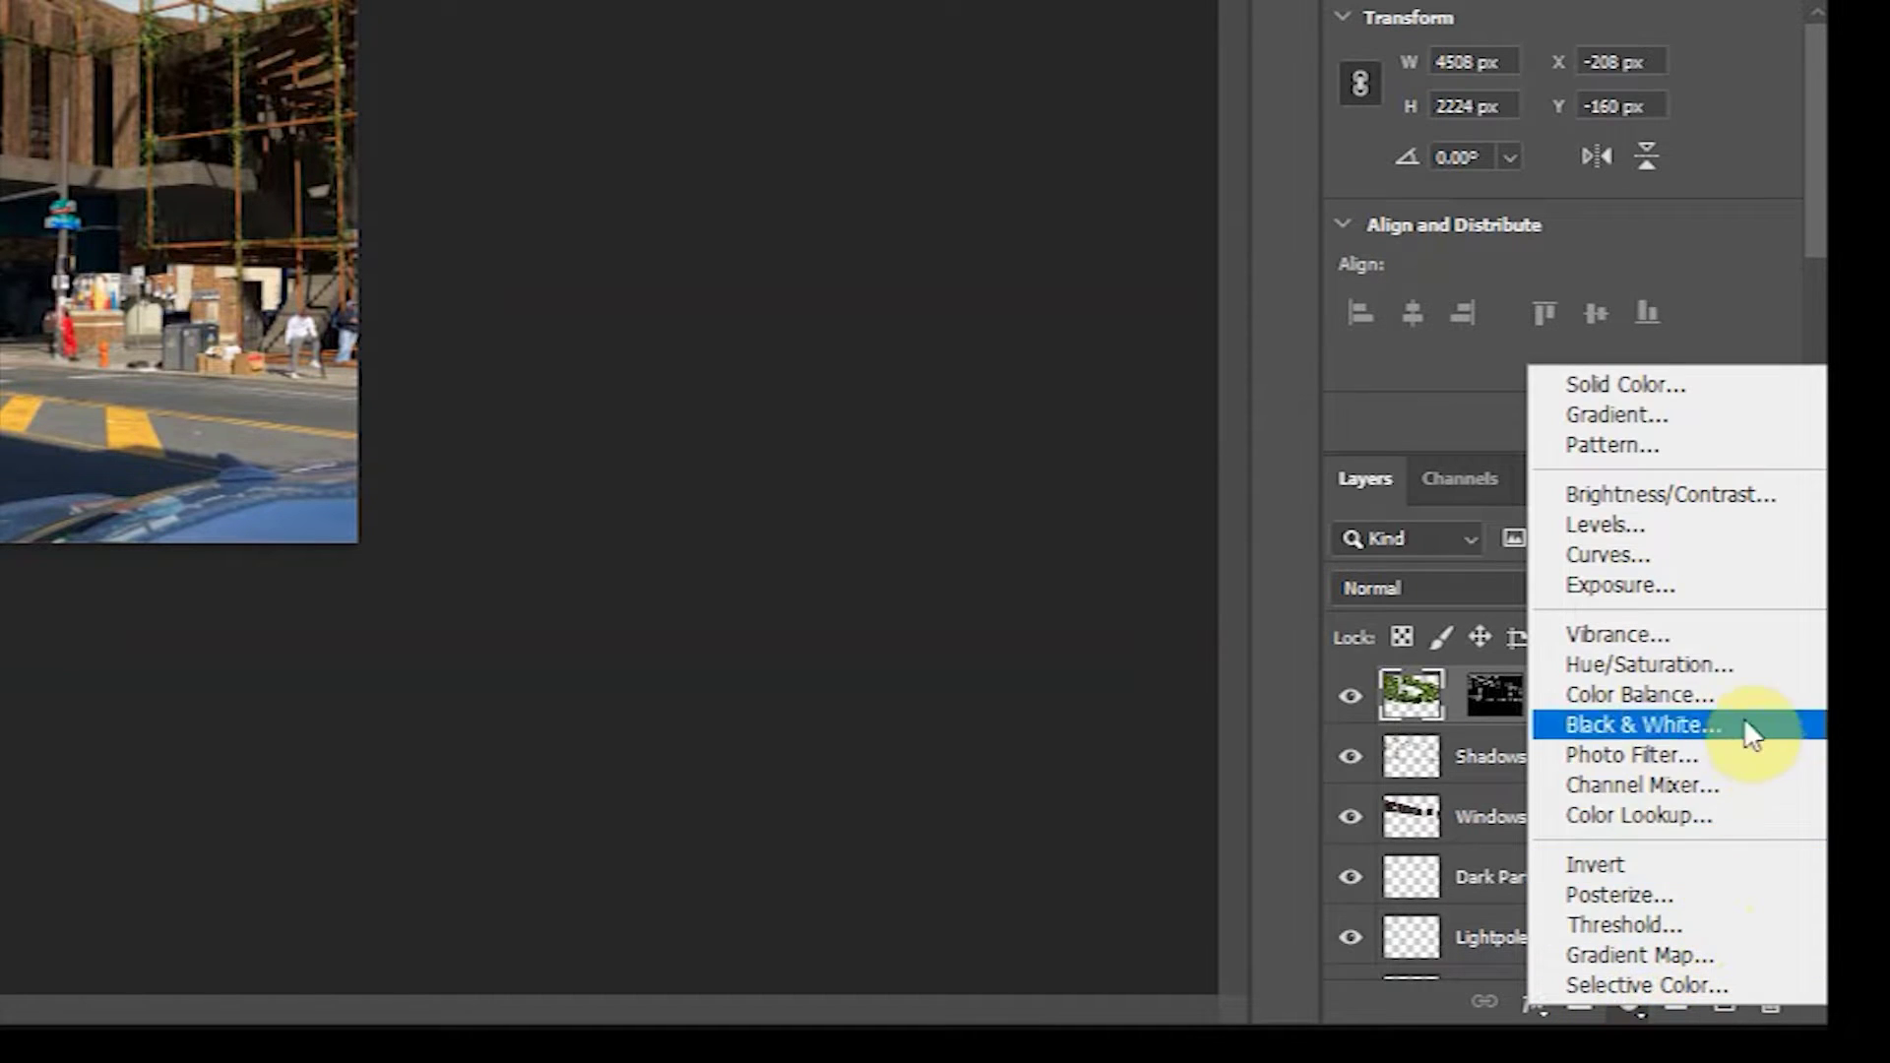
left_click(1691, 815)
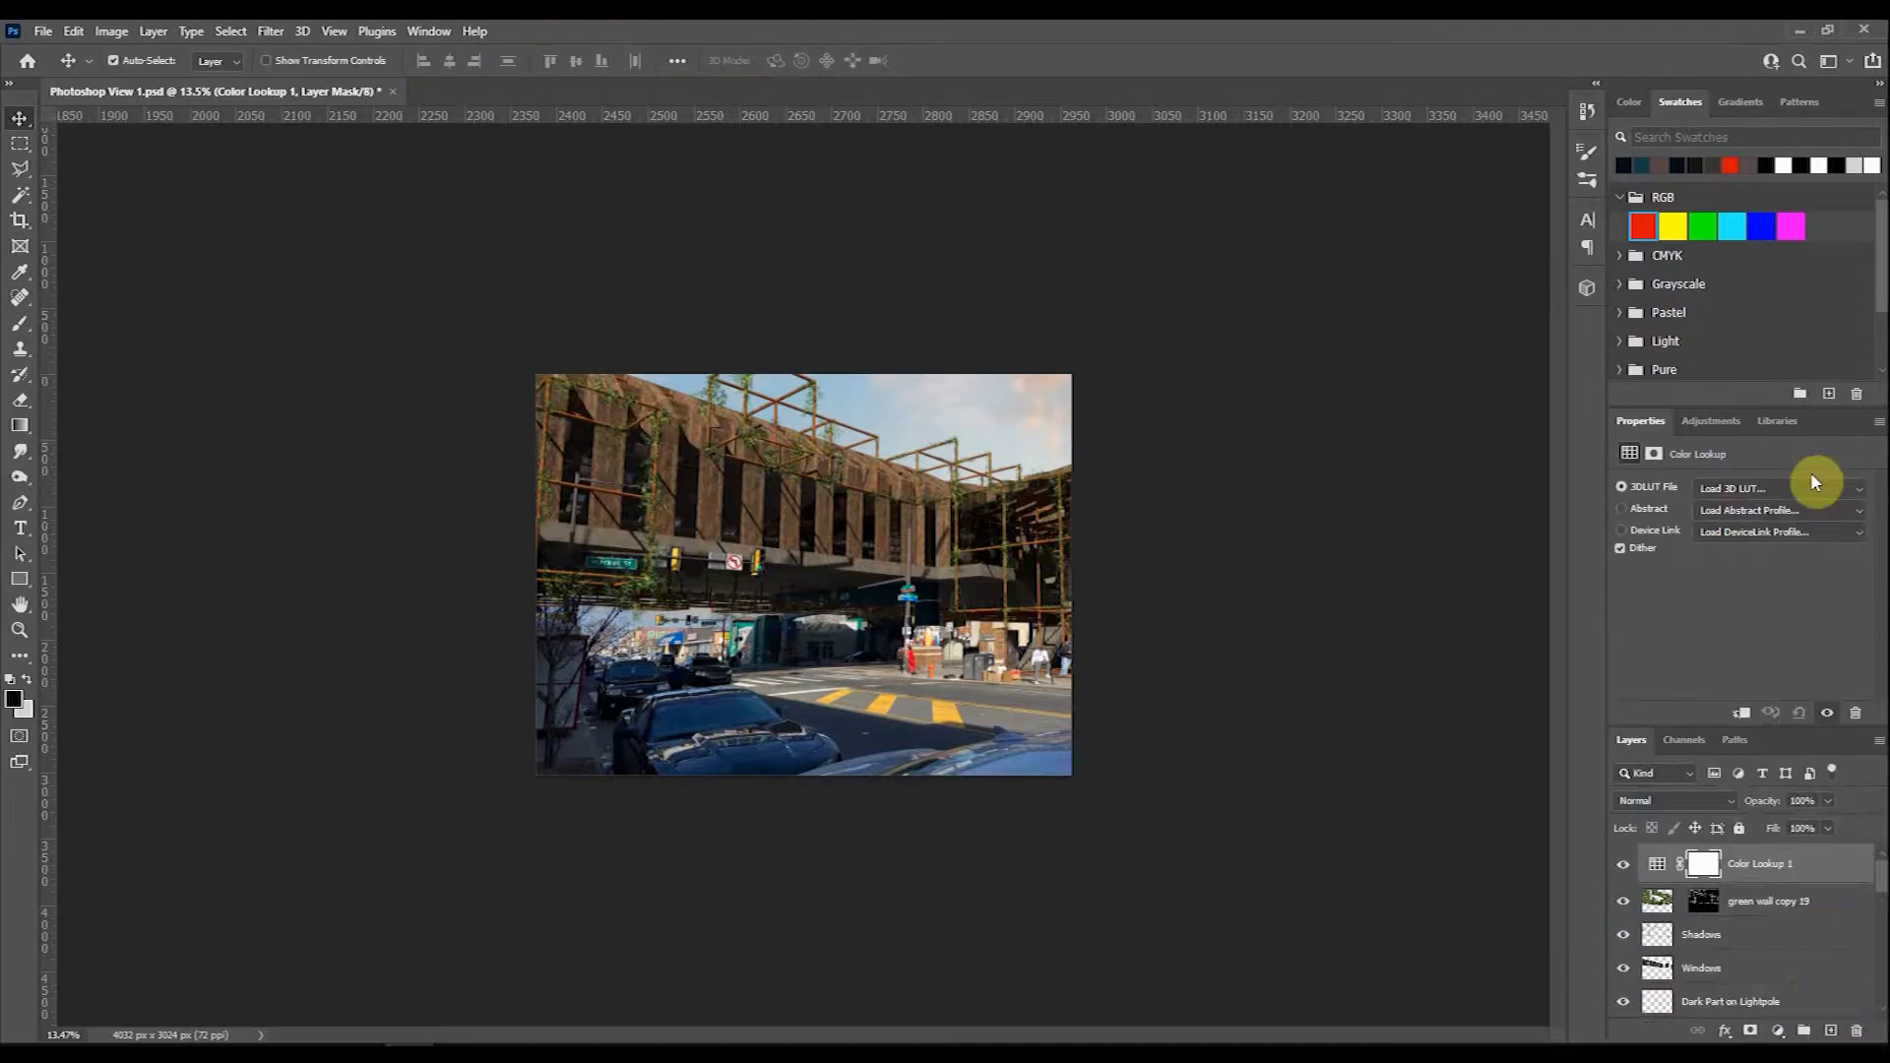
left_click(1801, 489)
key("Down")
key("Down")
key("Down")
key("Down")
key("Down")
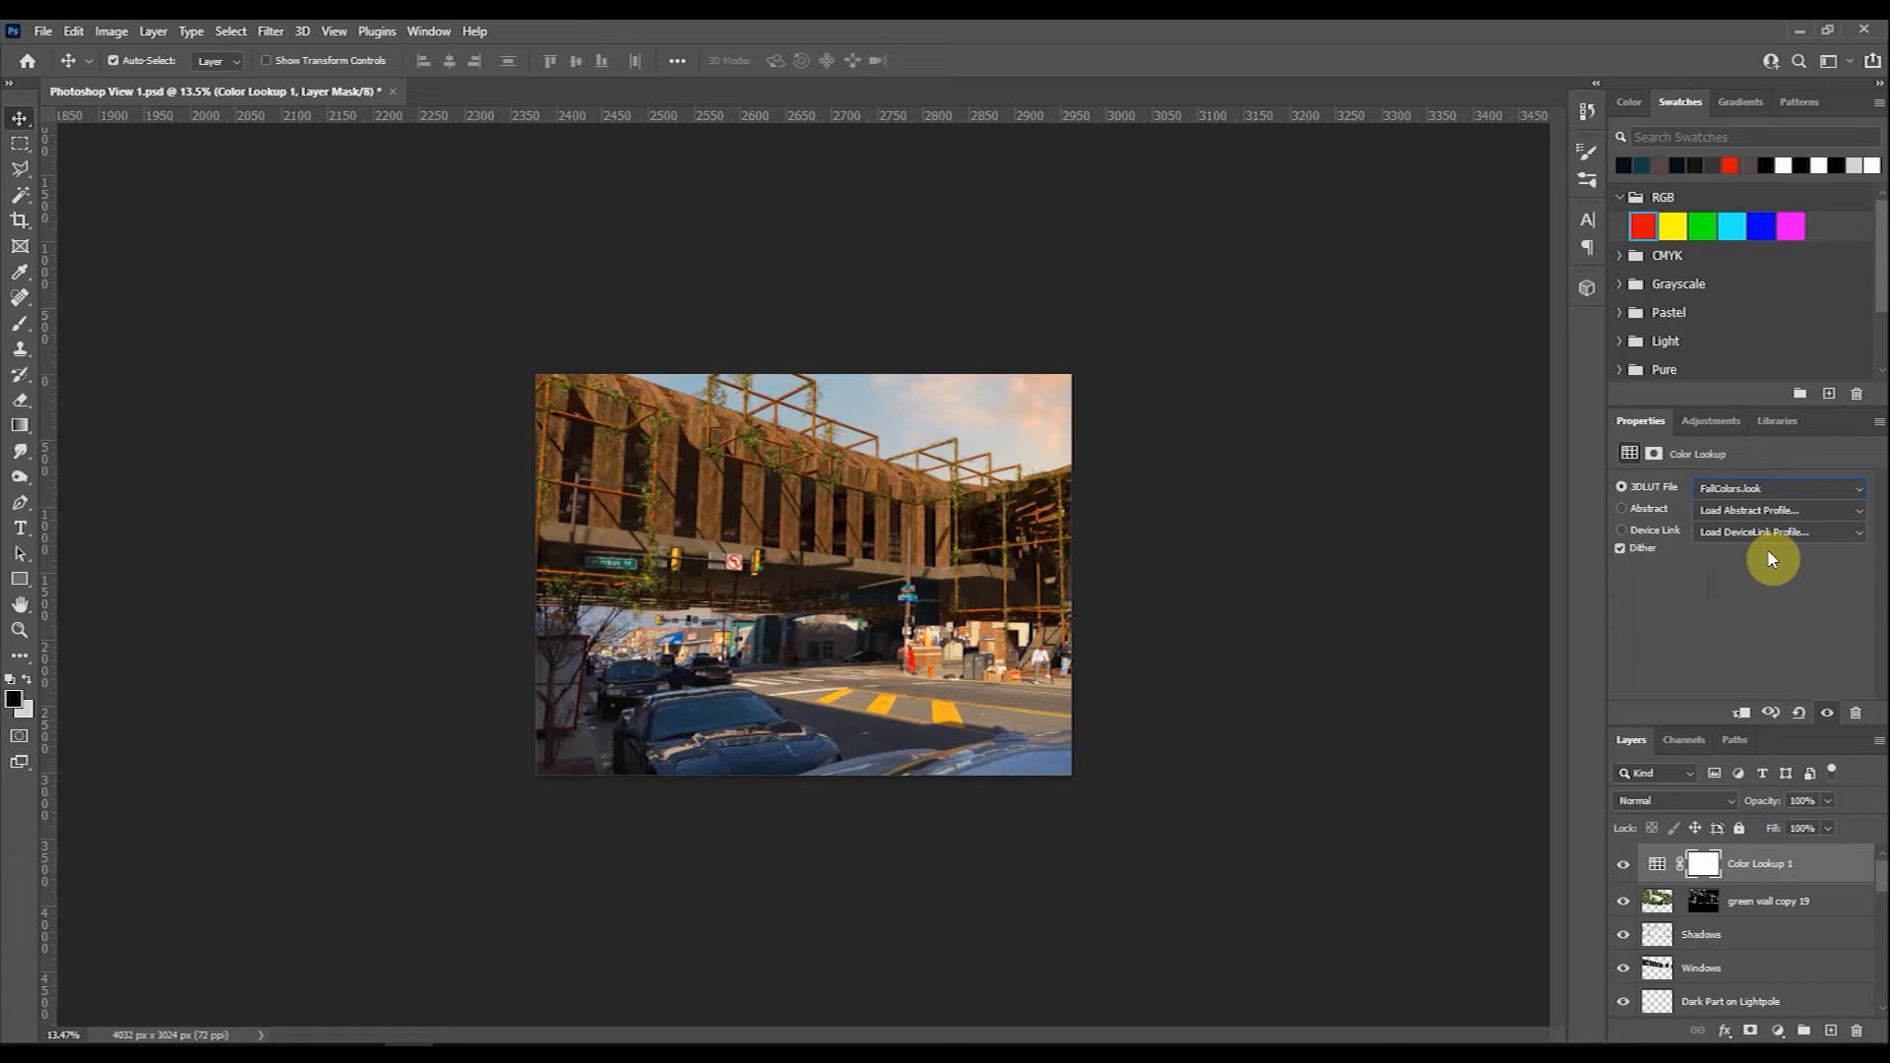
key("Down")
key("Down")
key("Down")
key("Down")
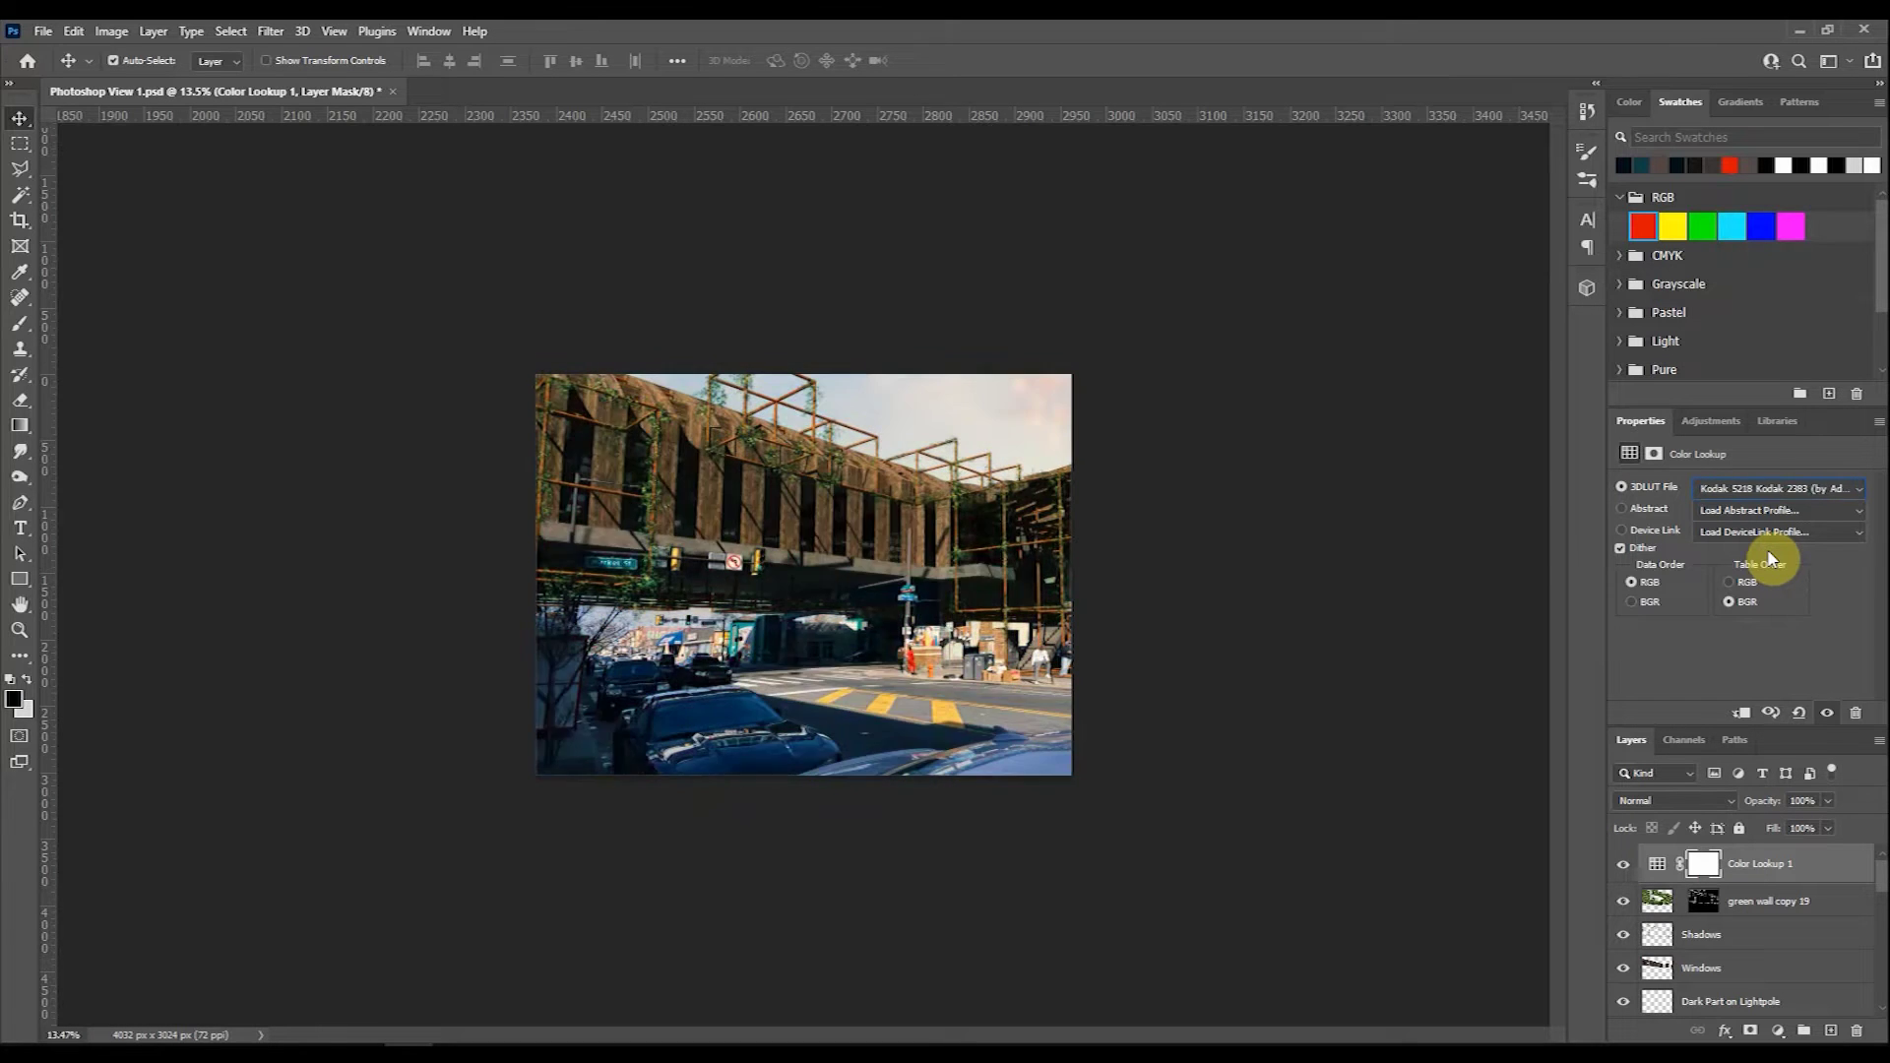
key("Up")
key("Up")
key("Up")
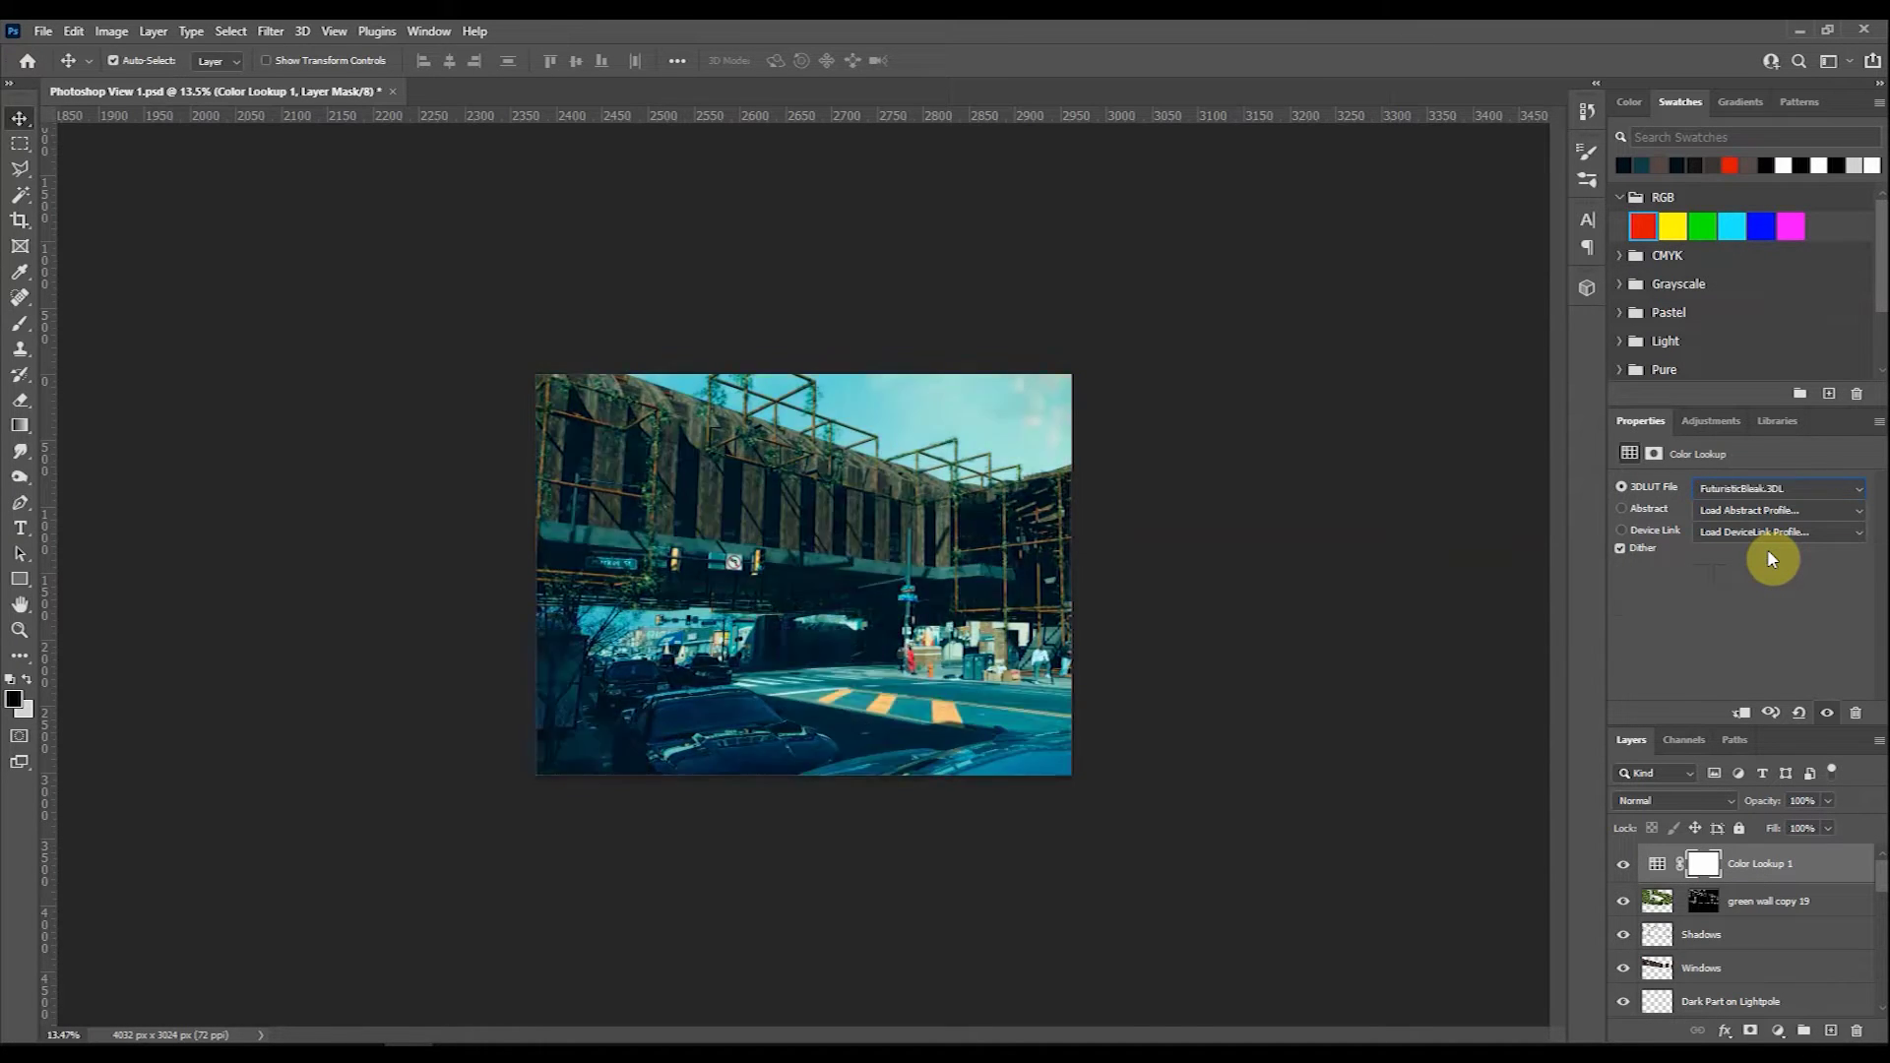
key("Up")
key("Up")
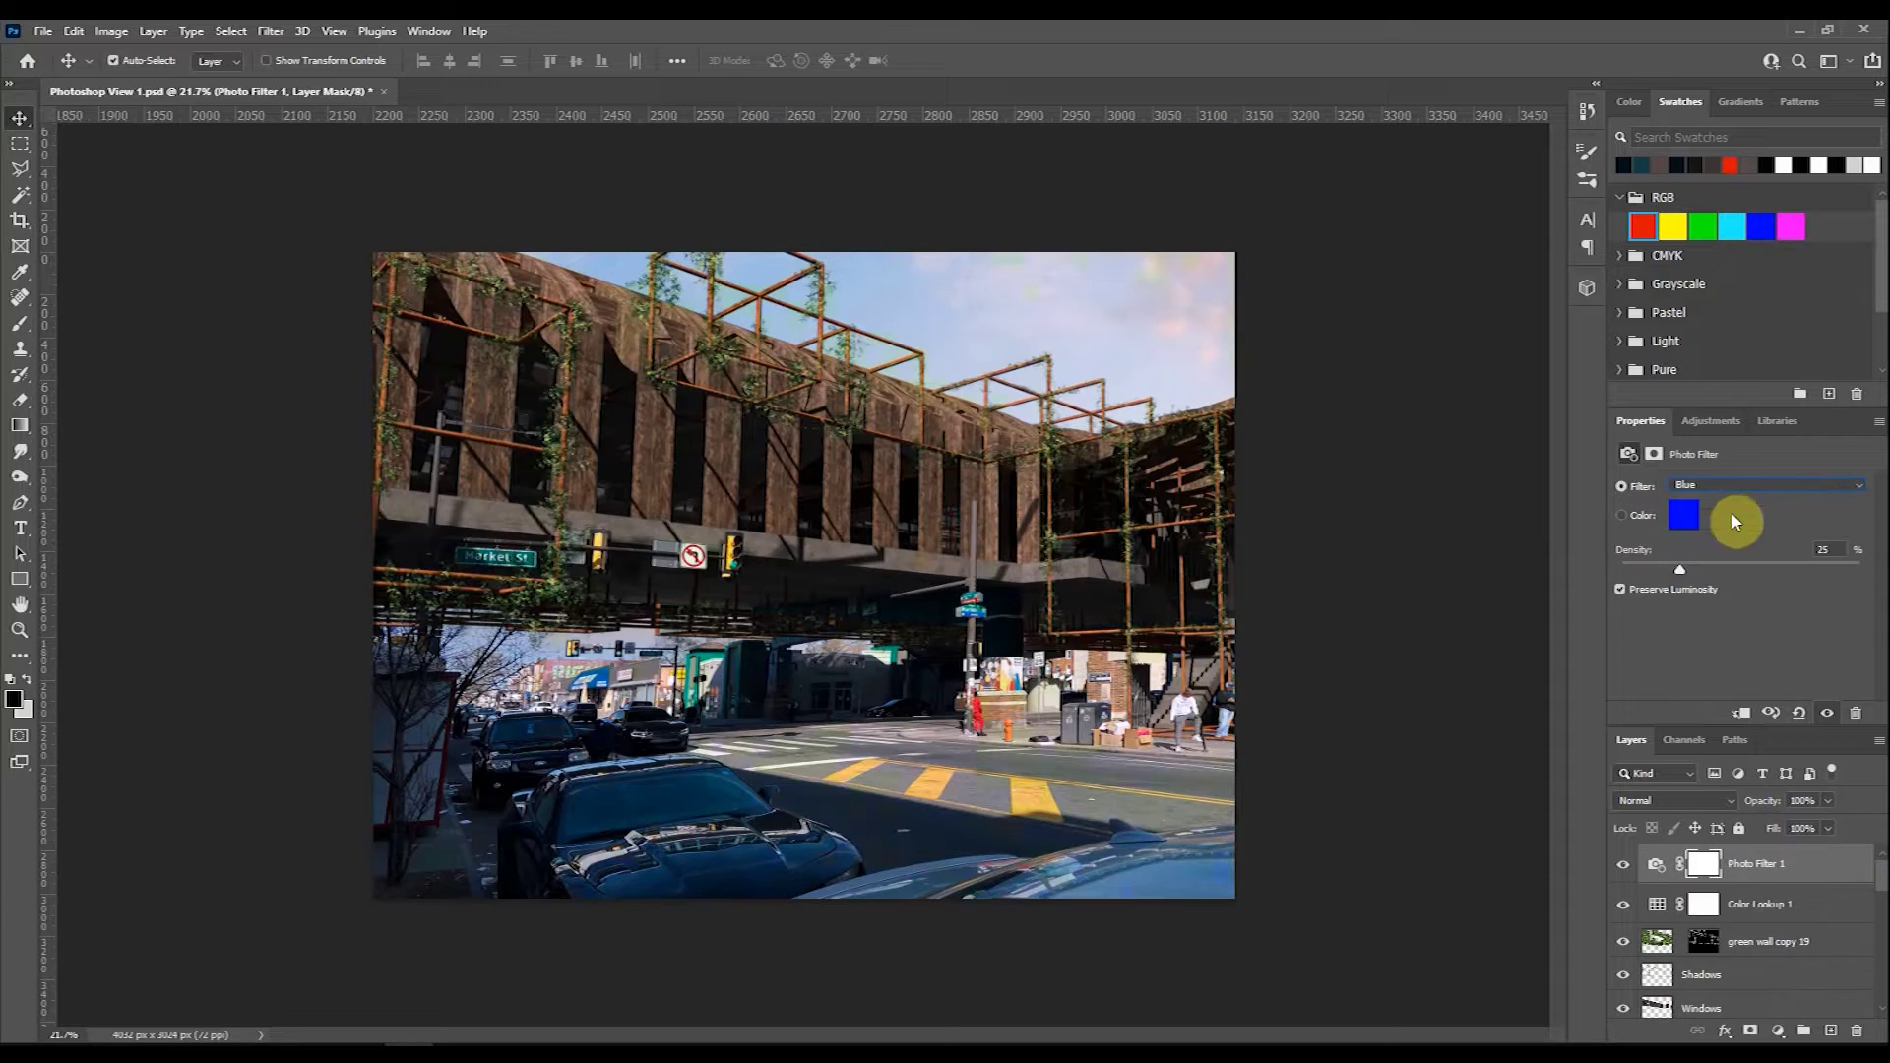
Set the Photo Filter to Cooling Filter (80) at density 7.
left_click(1757, 485)
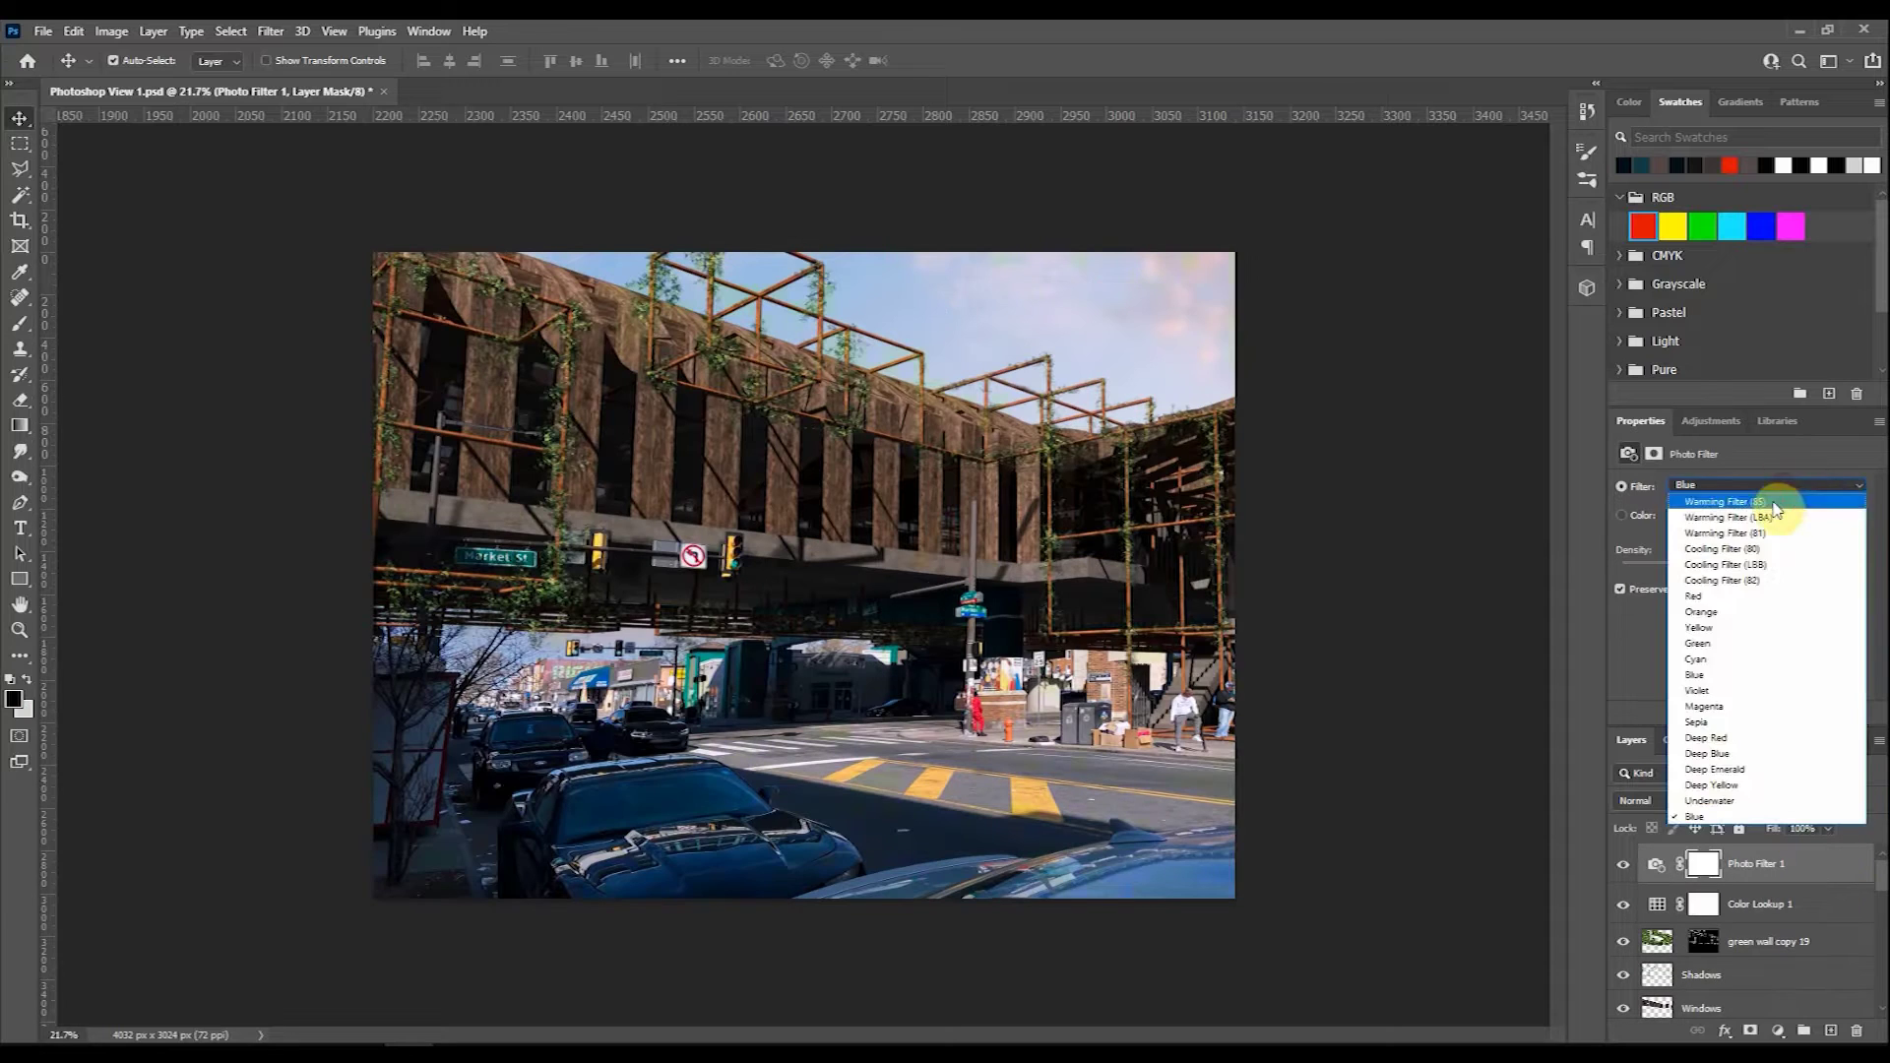
left_click(1772, 502)
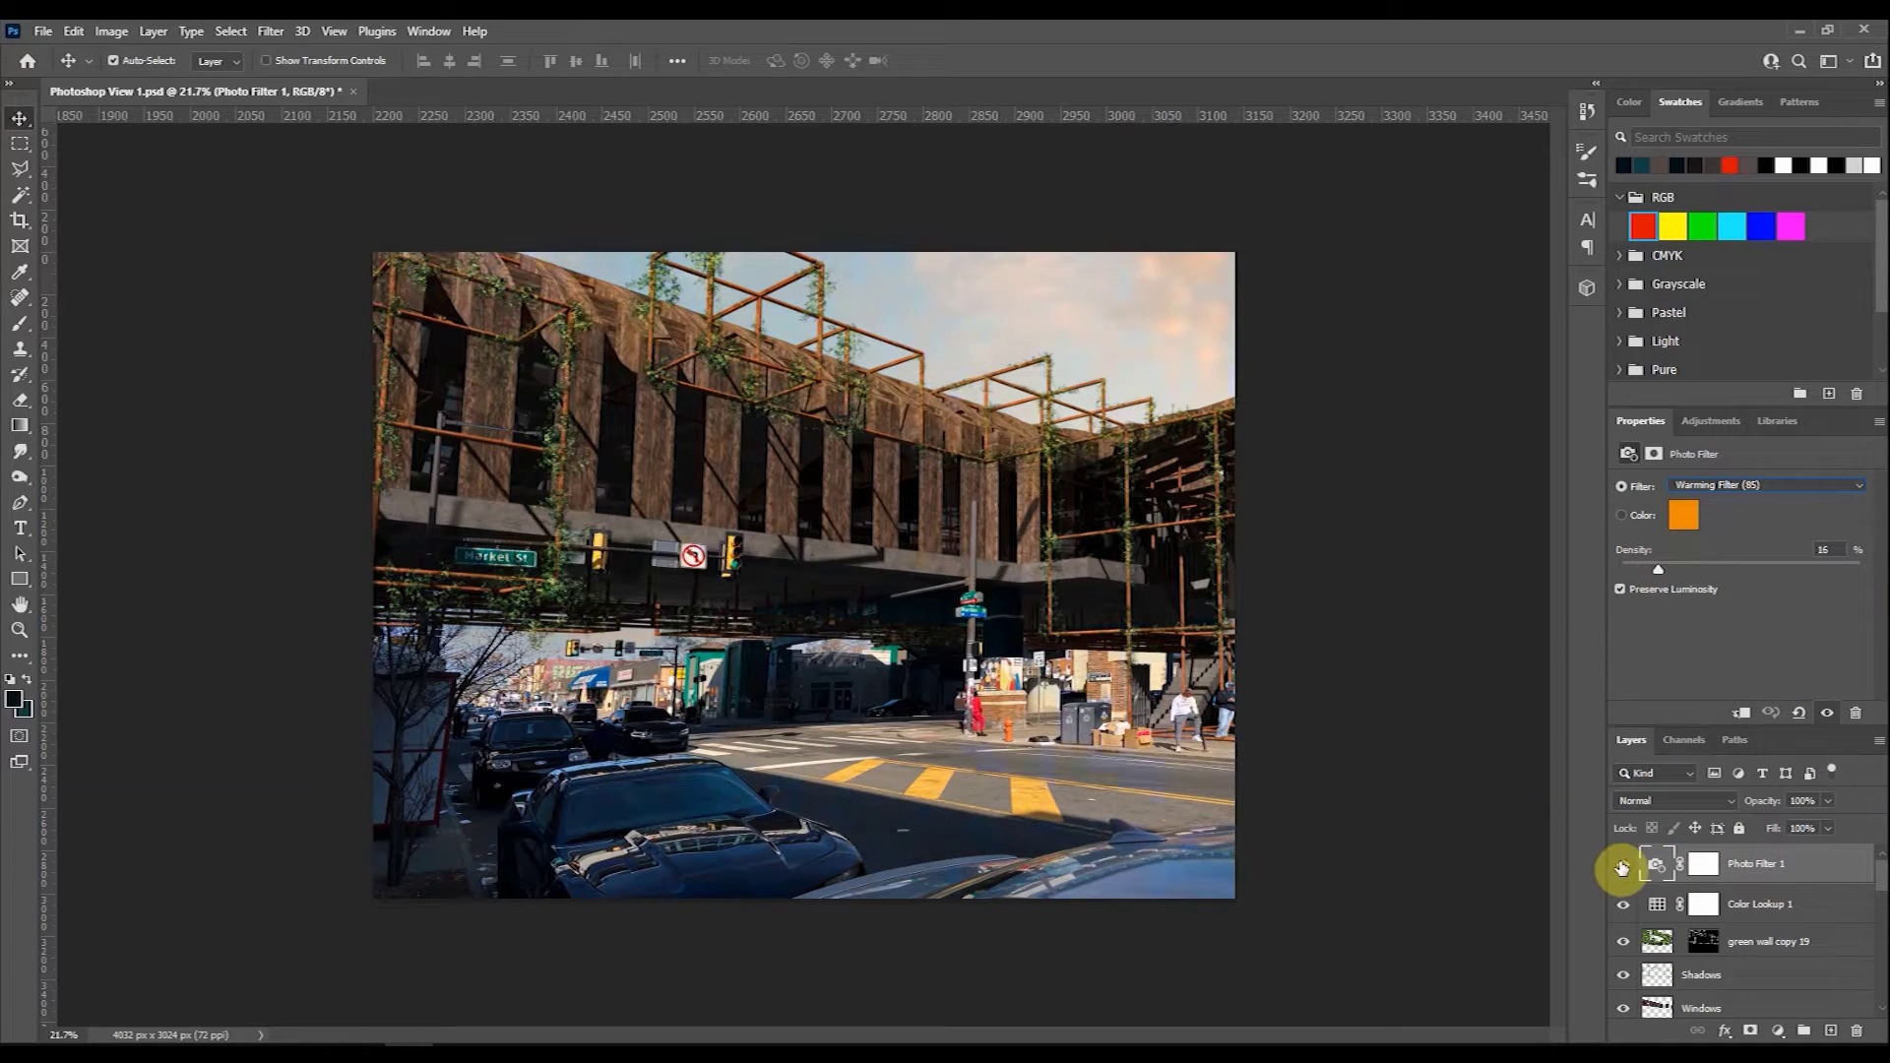
left_click(1762, 486)
left_click(1735, 531)
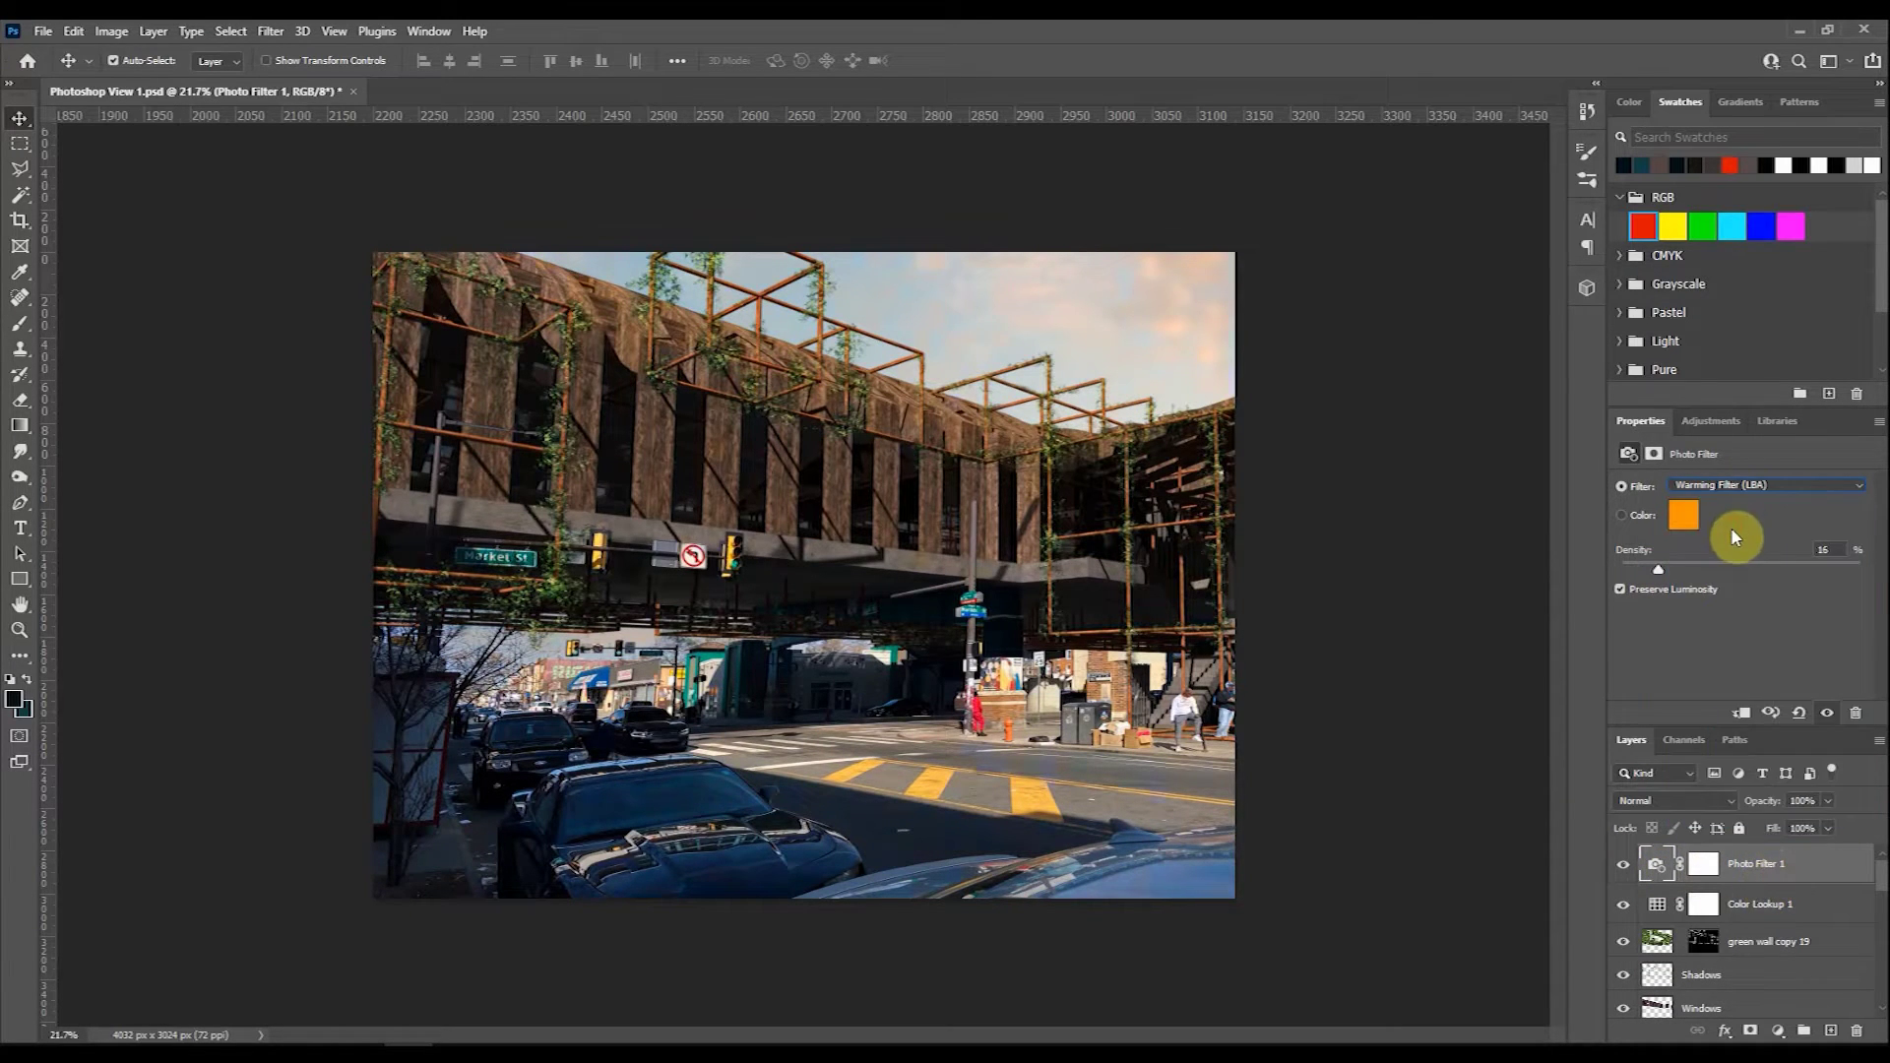
key("Down")
left_click_drag(1657, 569, 1640, 571)
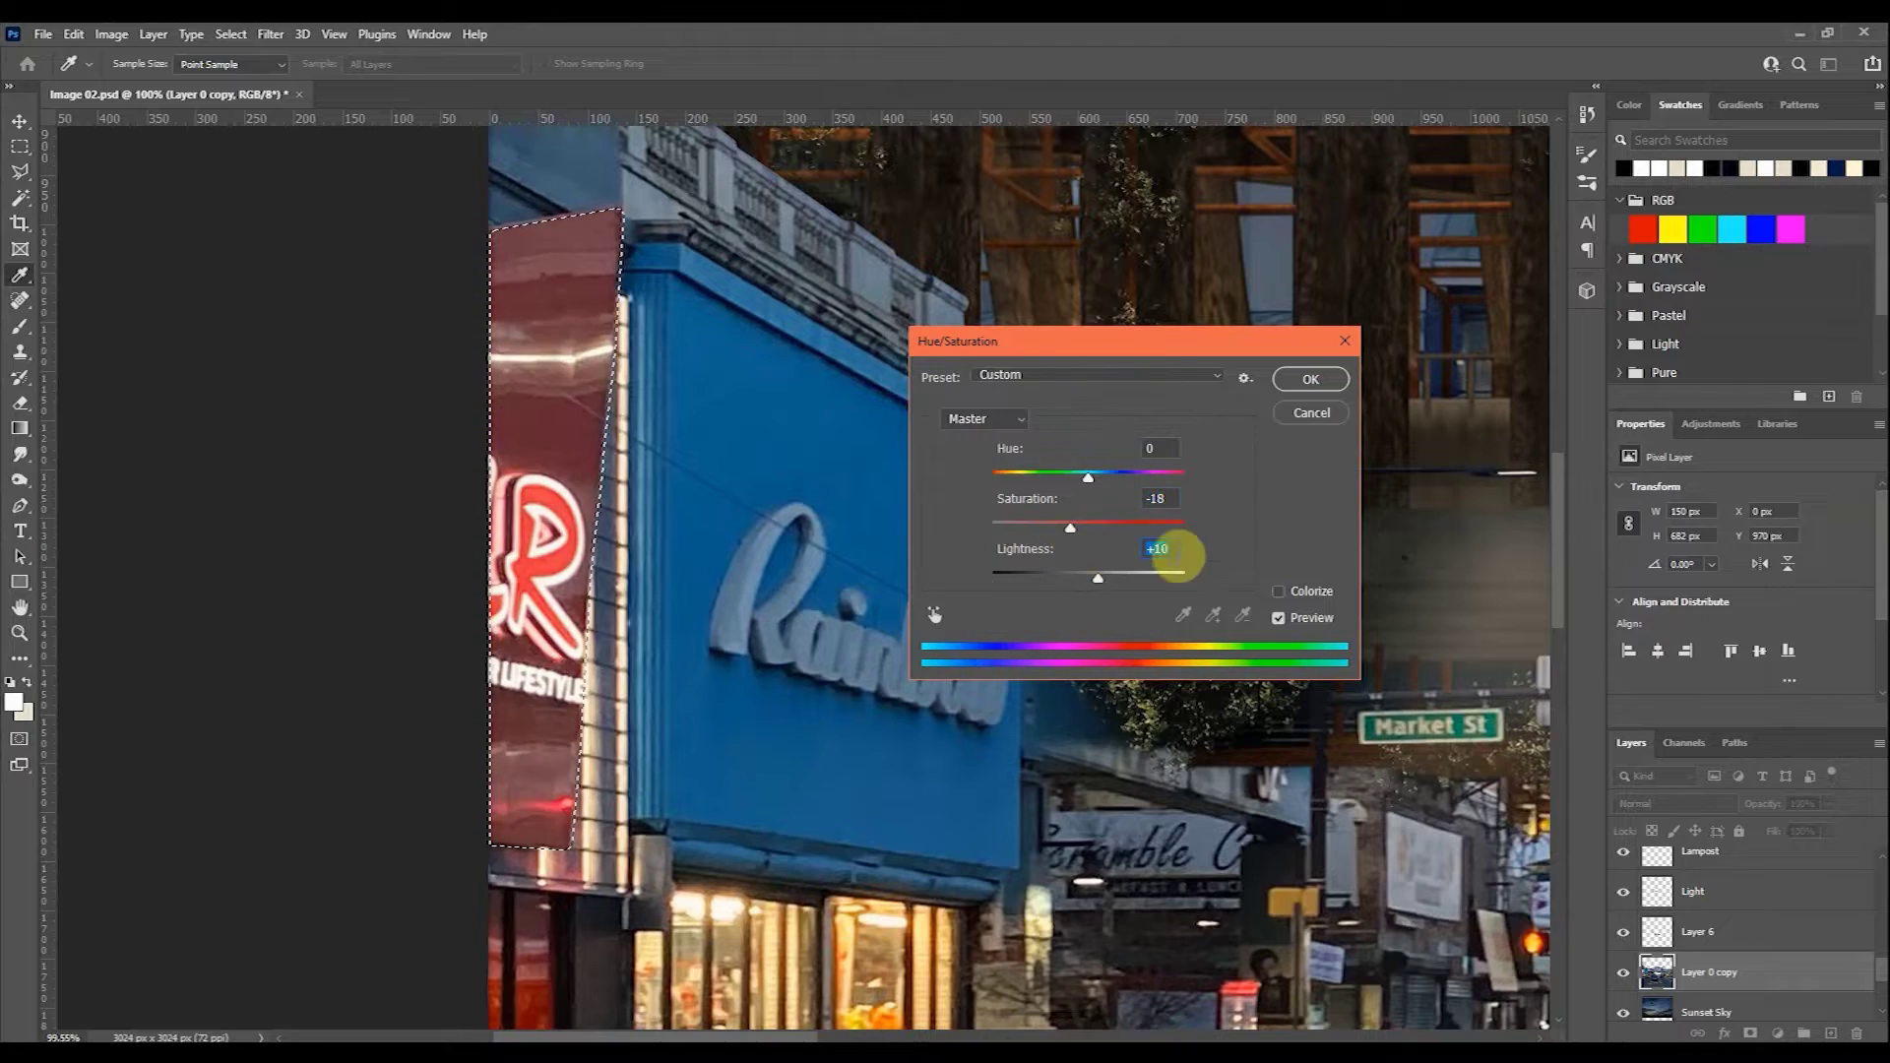
Apply the sign's saturation change and lower its vibrance to -15.
key("Return")
scroll(687, 536, "down", 2)
left_click(112, 34)
mouse_move(138, 81)
left_click(325, 175)
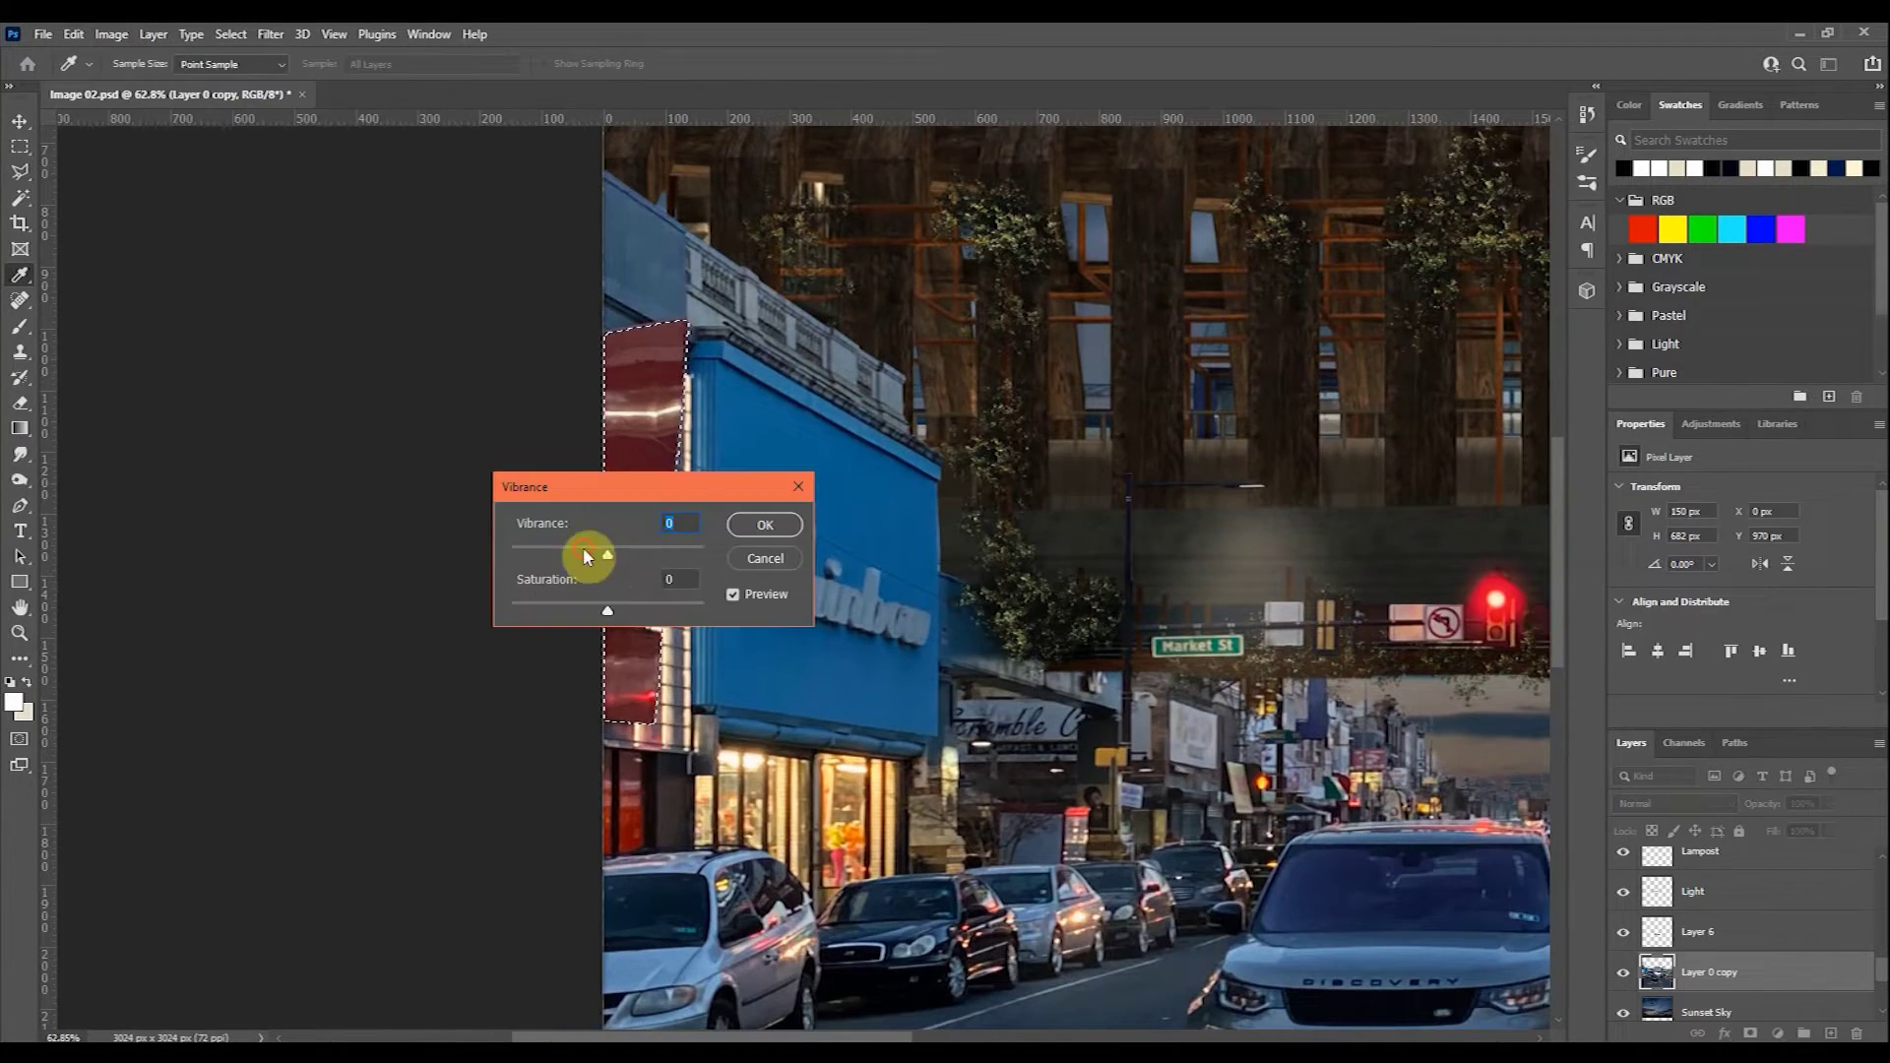
left_click_drag(551, 486, 961, 589)
left_click_drag(1017, 653, 1004, 661)
key("Return")
Select the sign's red R by colour and tone down its colour with Hue/Saturation.
scroll(603, 662, "down", 3)
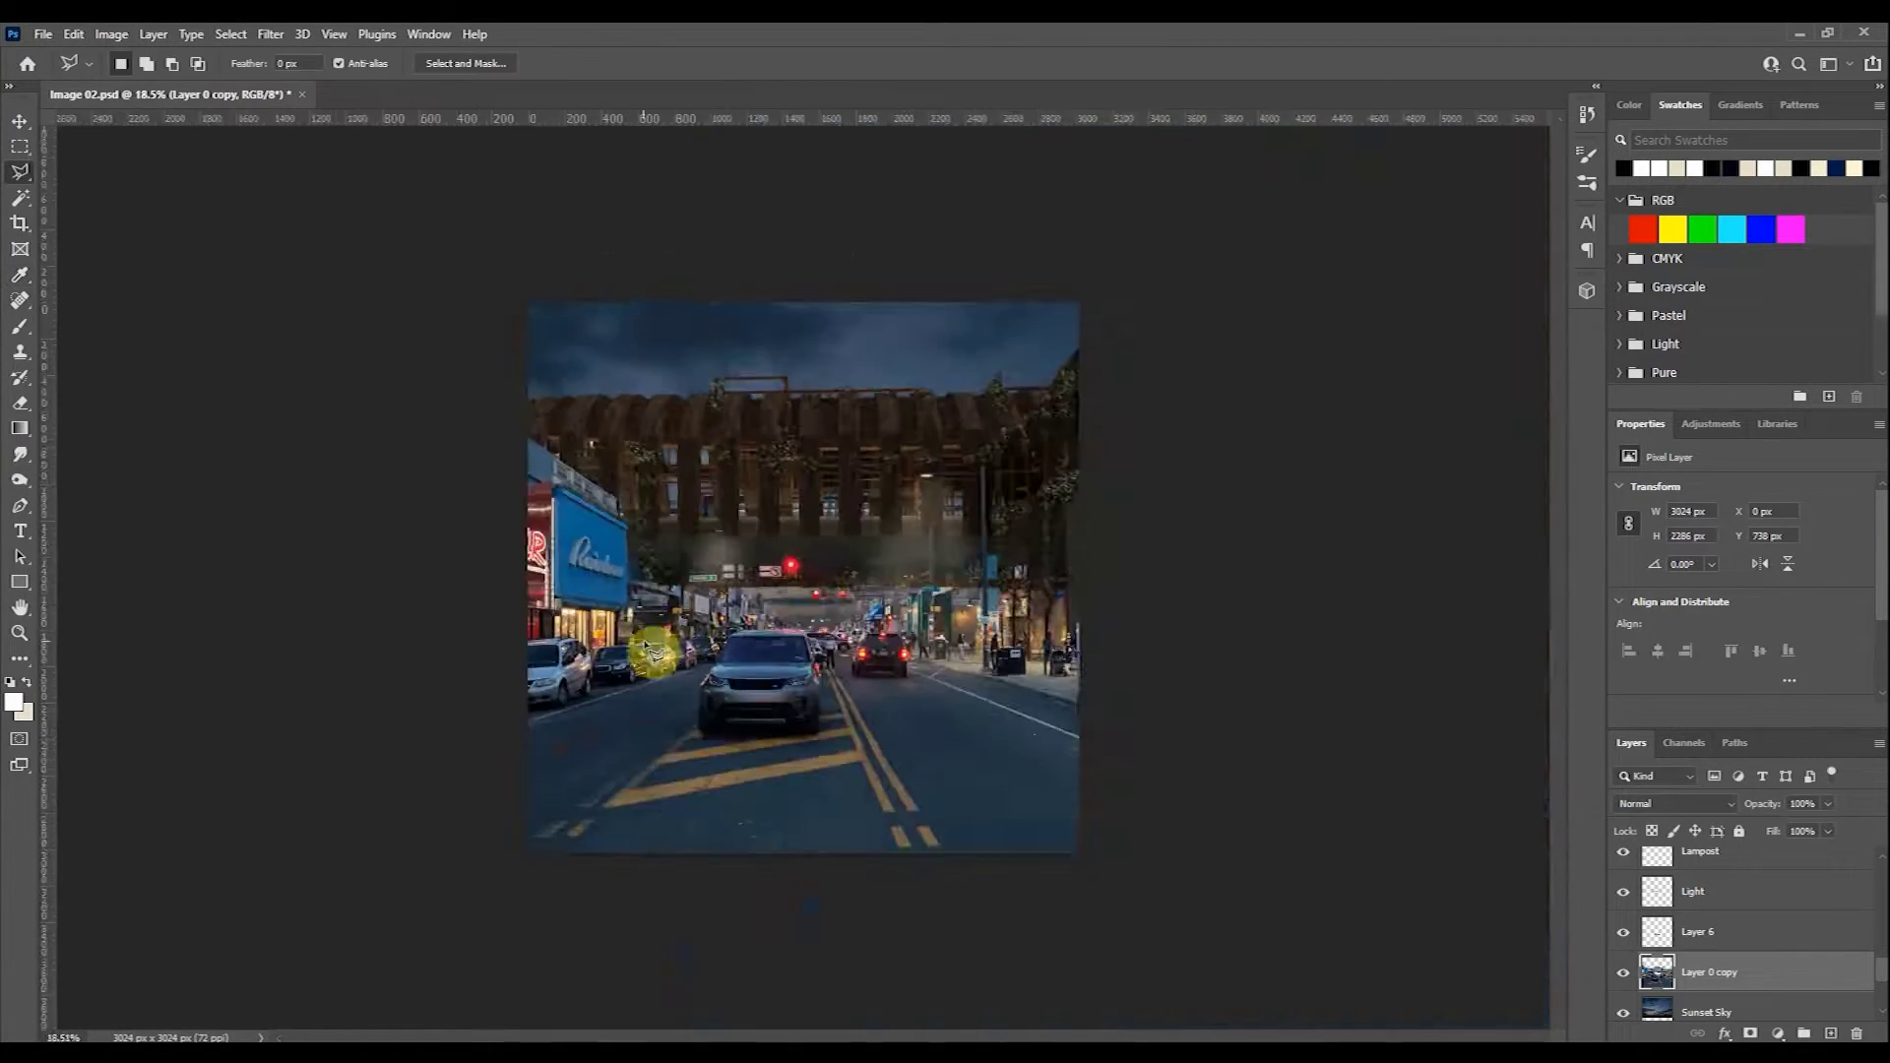
scroll(624, 624, "up", 5)
key("w")
scroll(434, 498, "down", 2)
left_click(492, 418)
scroll(476, 298, "up", 2)
left_click(112, 34)
mouse_move(138, 85)
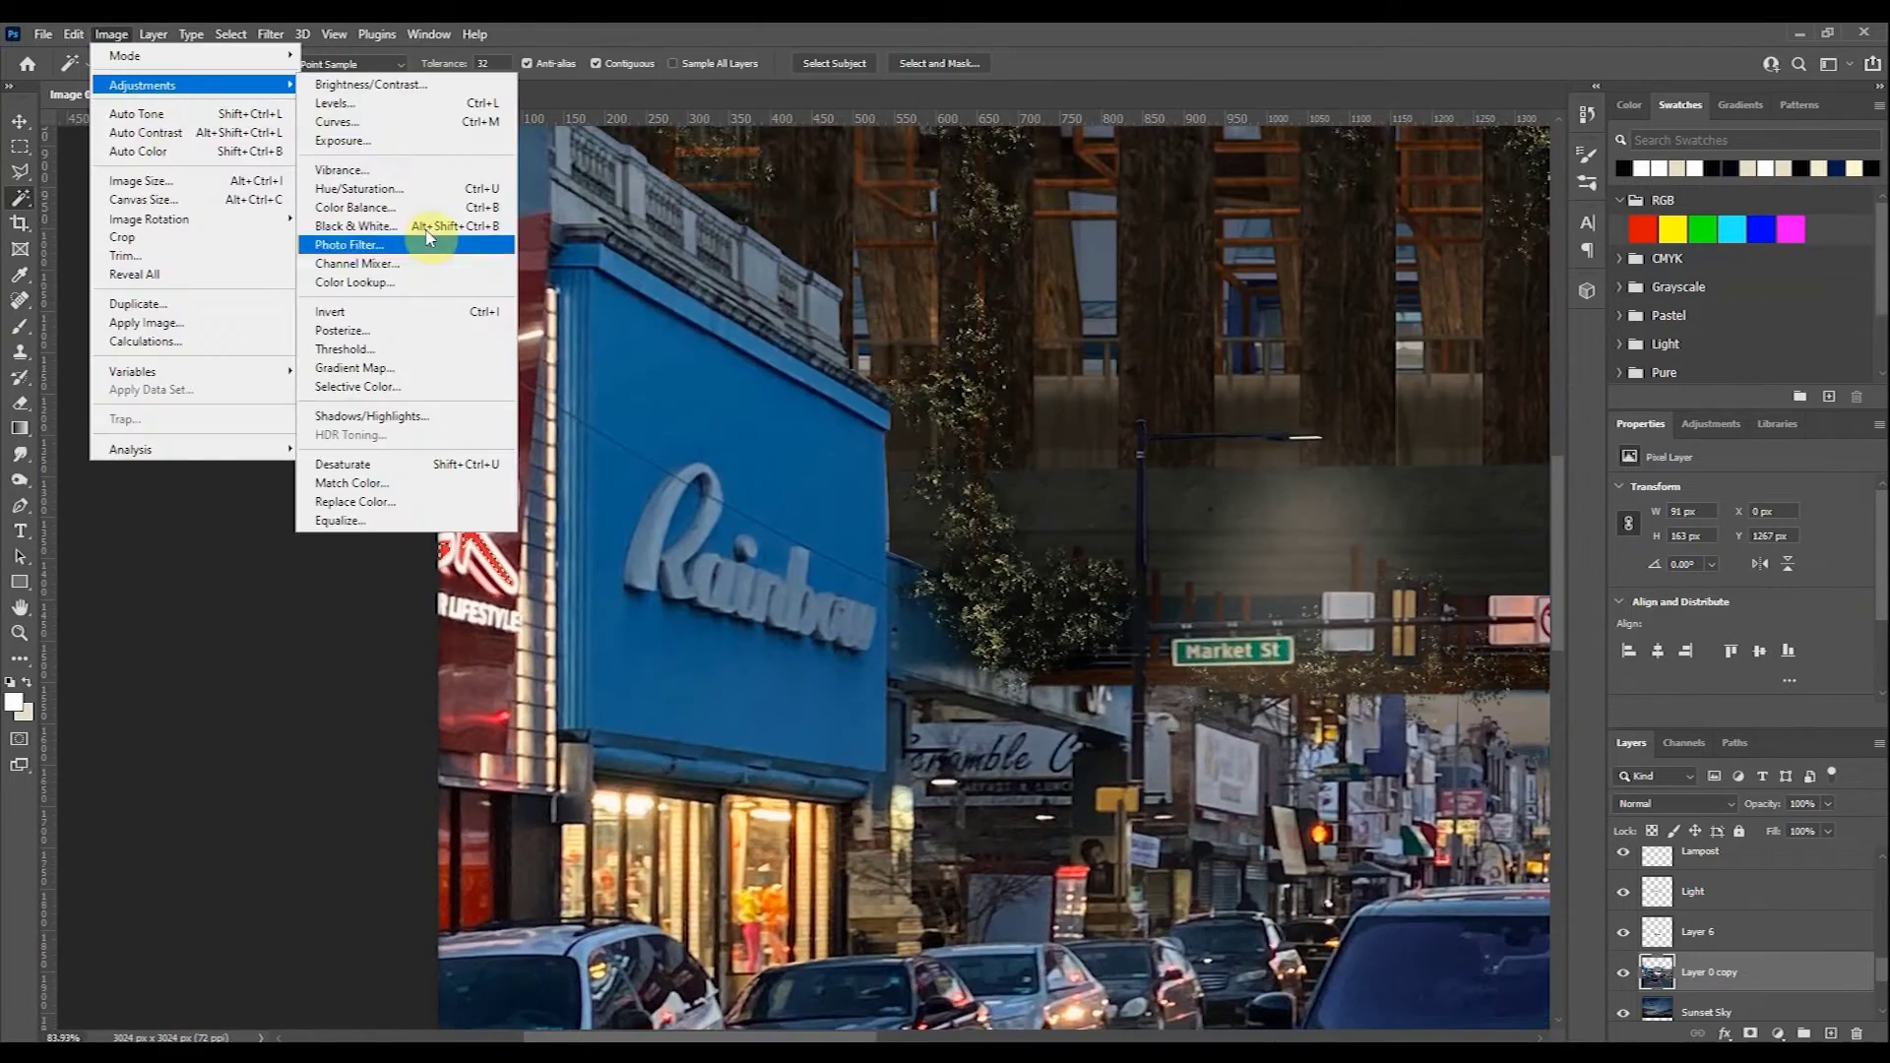
left_click(434, 240)
left_click_drag(1076, 528, 1064, 531)
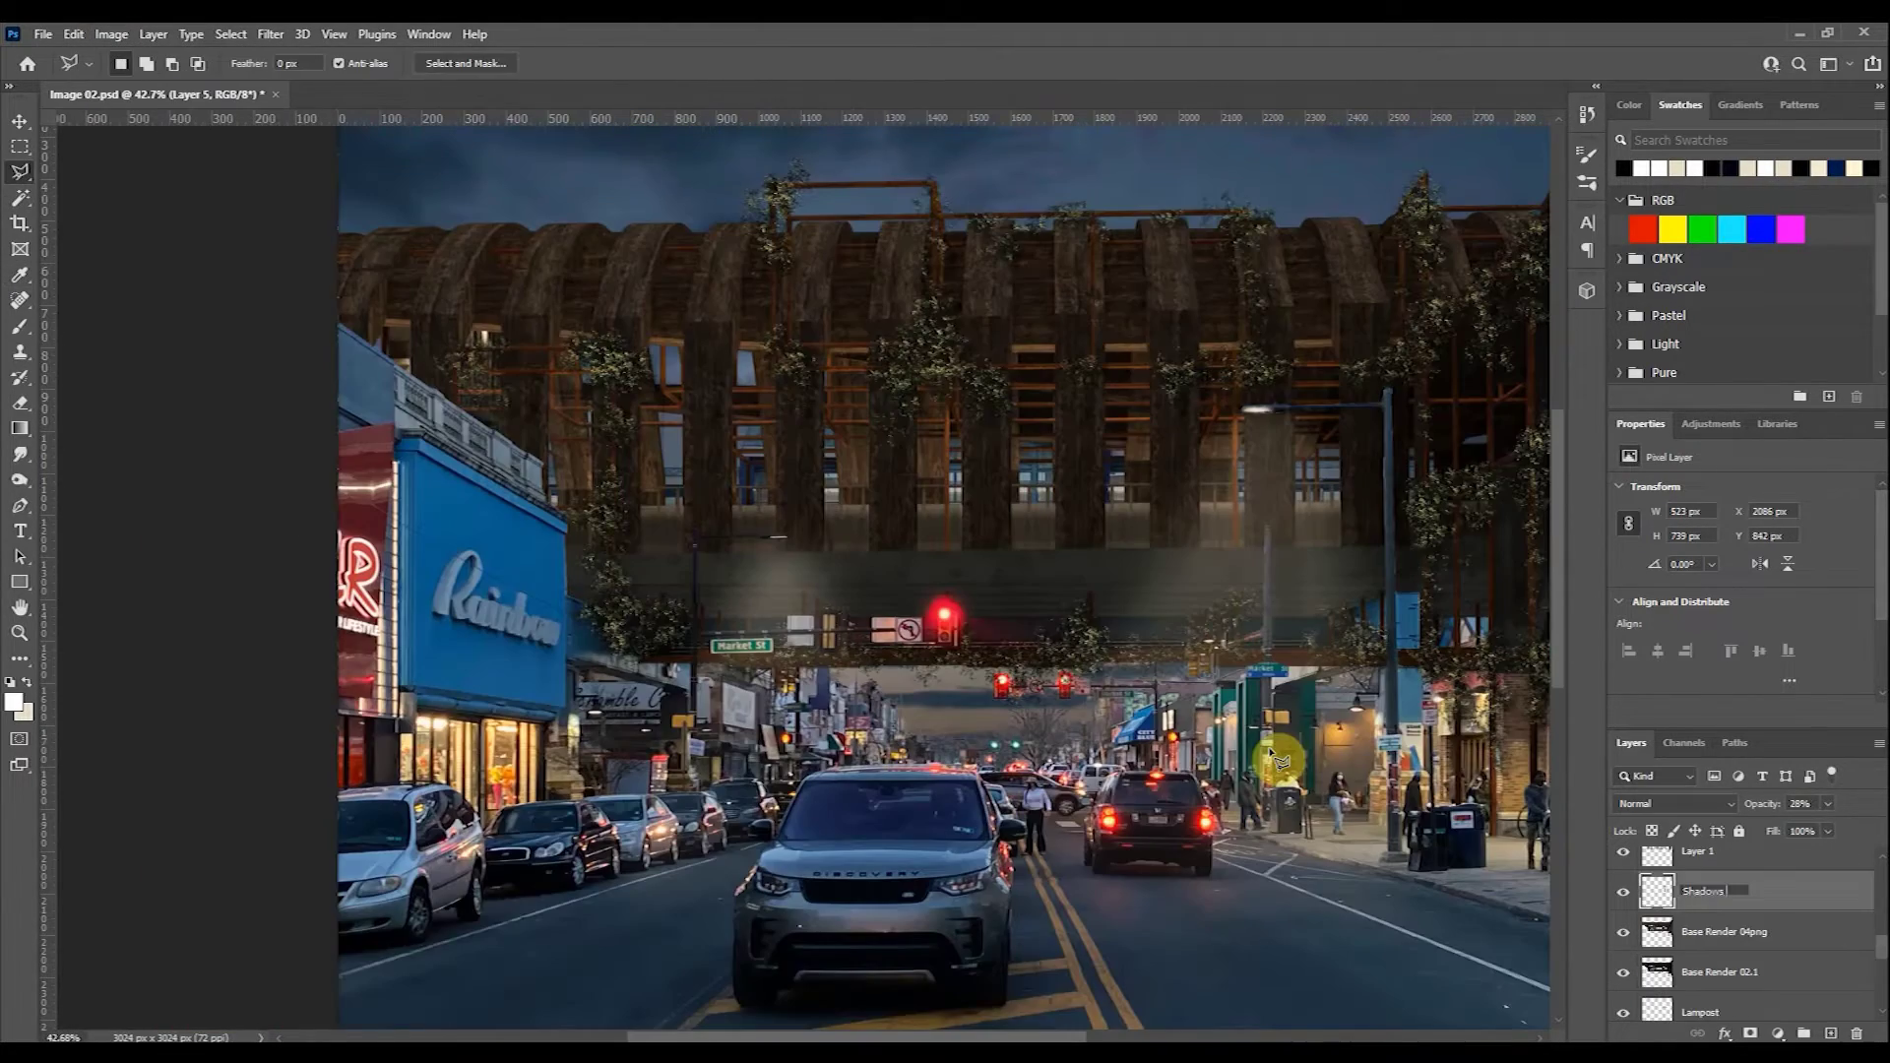
Name the layers Shadows and Glass.
left_click(1654, 877)
left_click(1624, 868)
left_click(1635, 874)
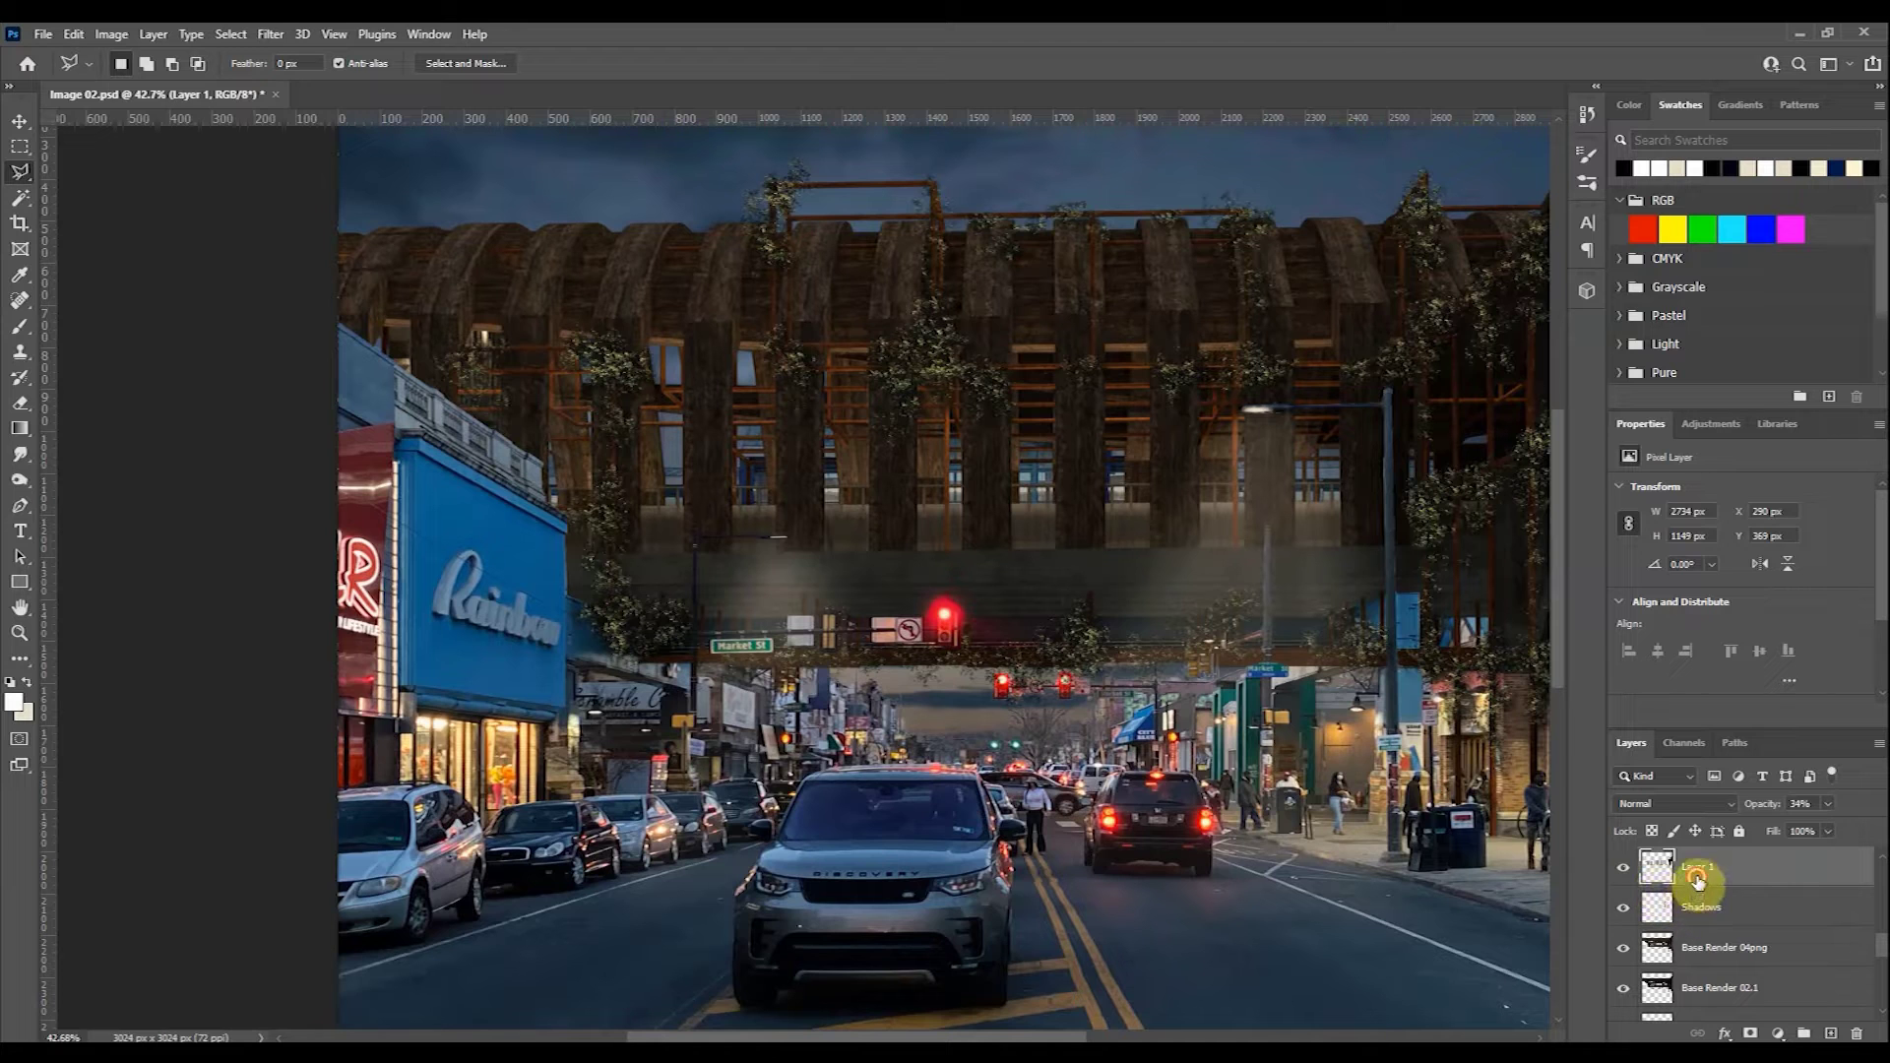
type("Glass")
key("Return")
scroll(1674, 895, "up", 2)
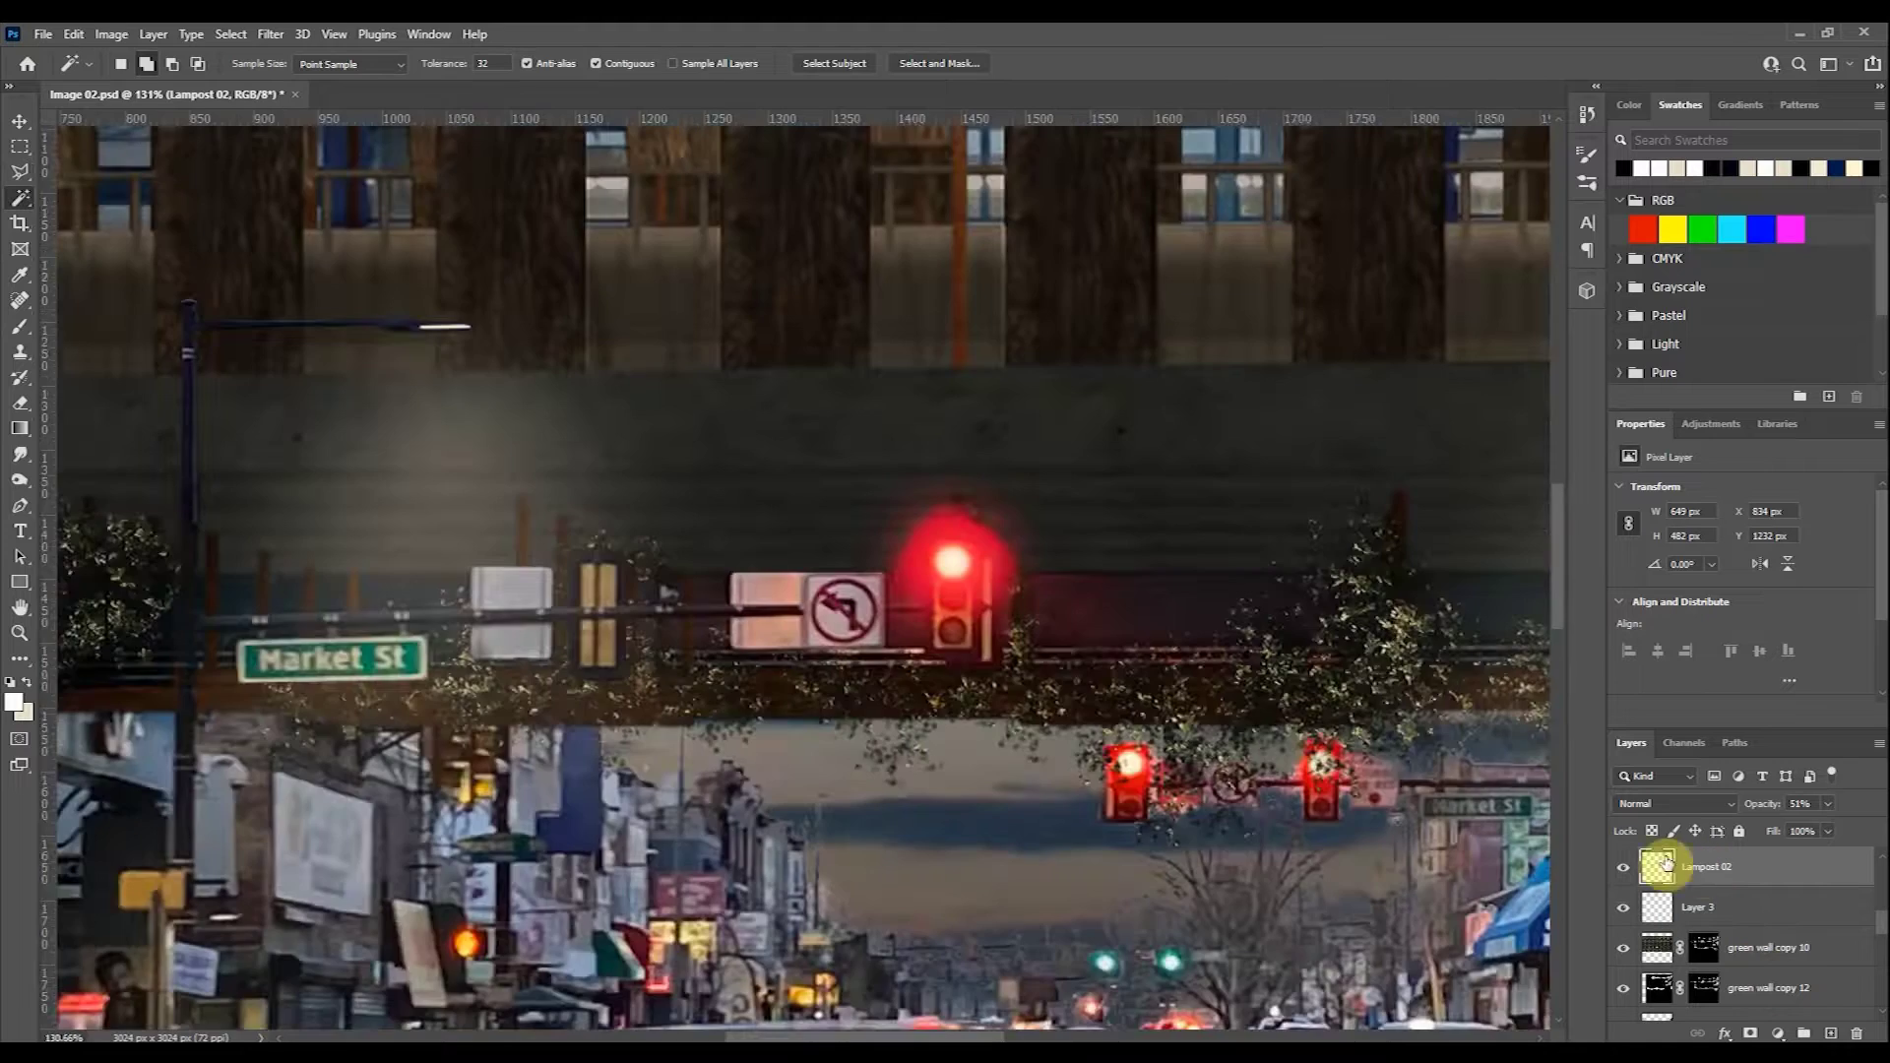
Copy the selected traffic light to its own layer and darken it to brightness -70.
right_click(953, 569)
right_click(870, 507)
left_click(929, 871)
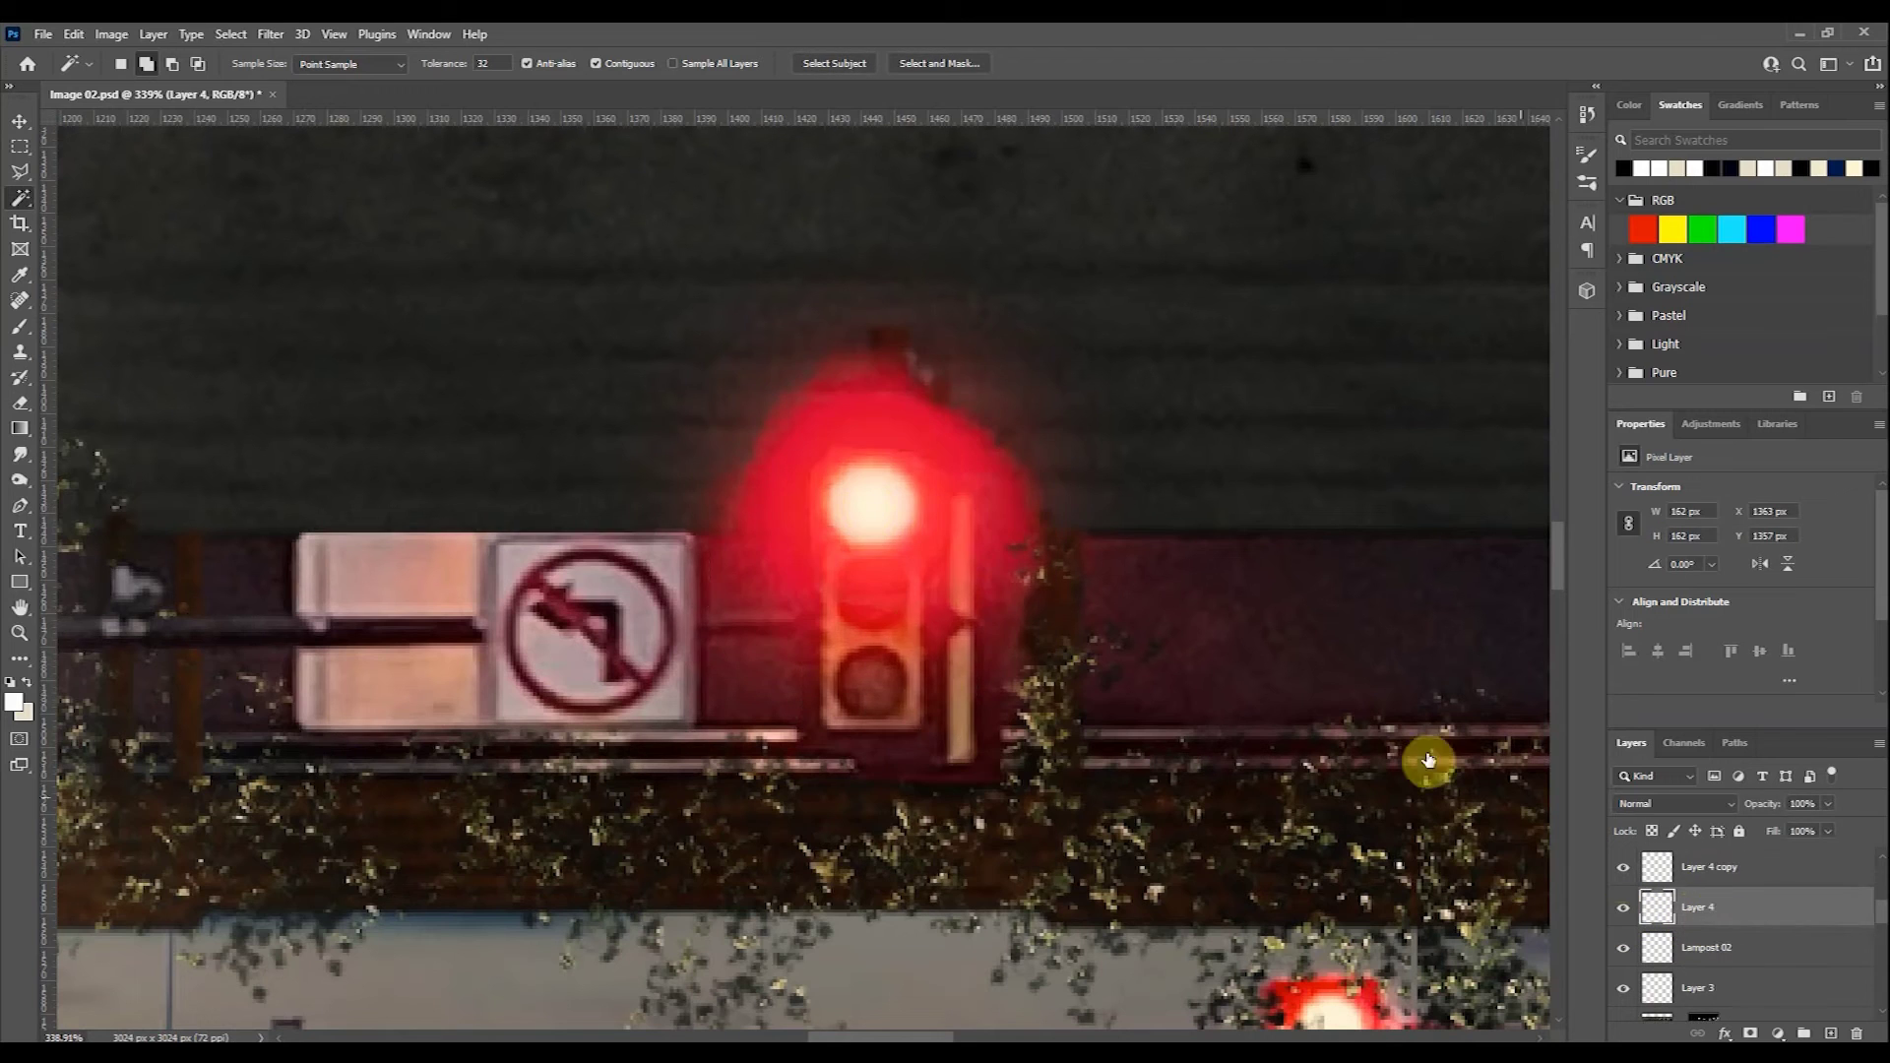
left_click(111, 34)
left_click(372, 80)
left_click_drag(1469, 514, 1428, 522)
key("Return")
Lower the light's vibrance to -30 and deepen its shadows with Levels black input 38.
left_click(112, 33)
mouse_move(372, 80)
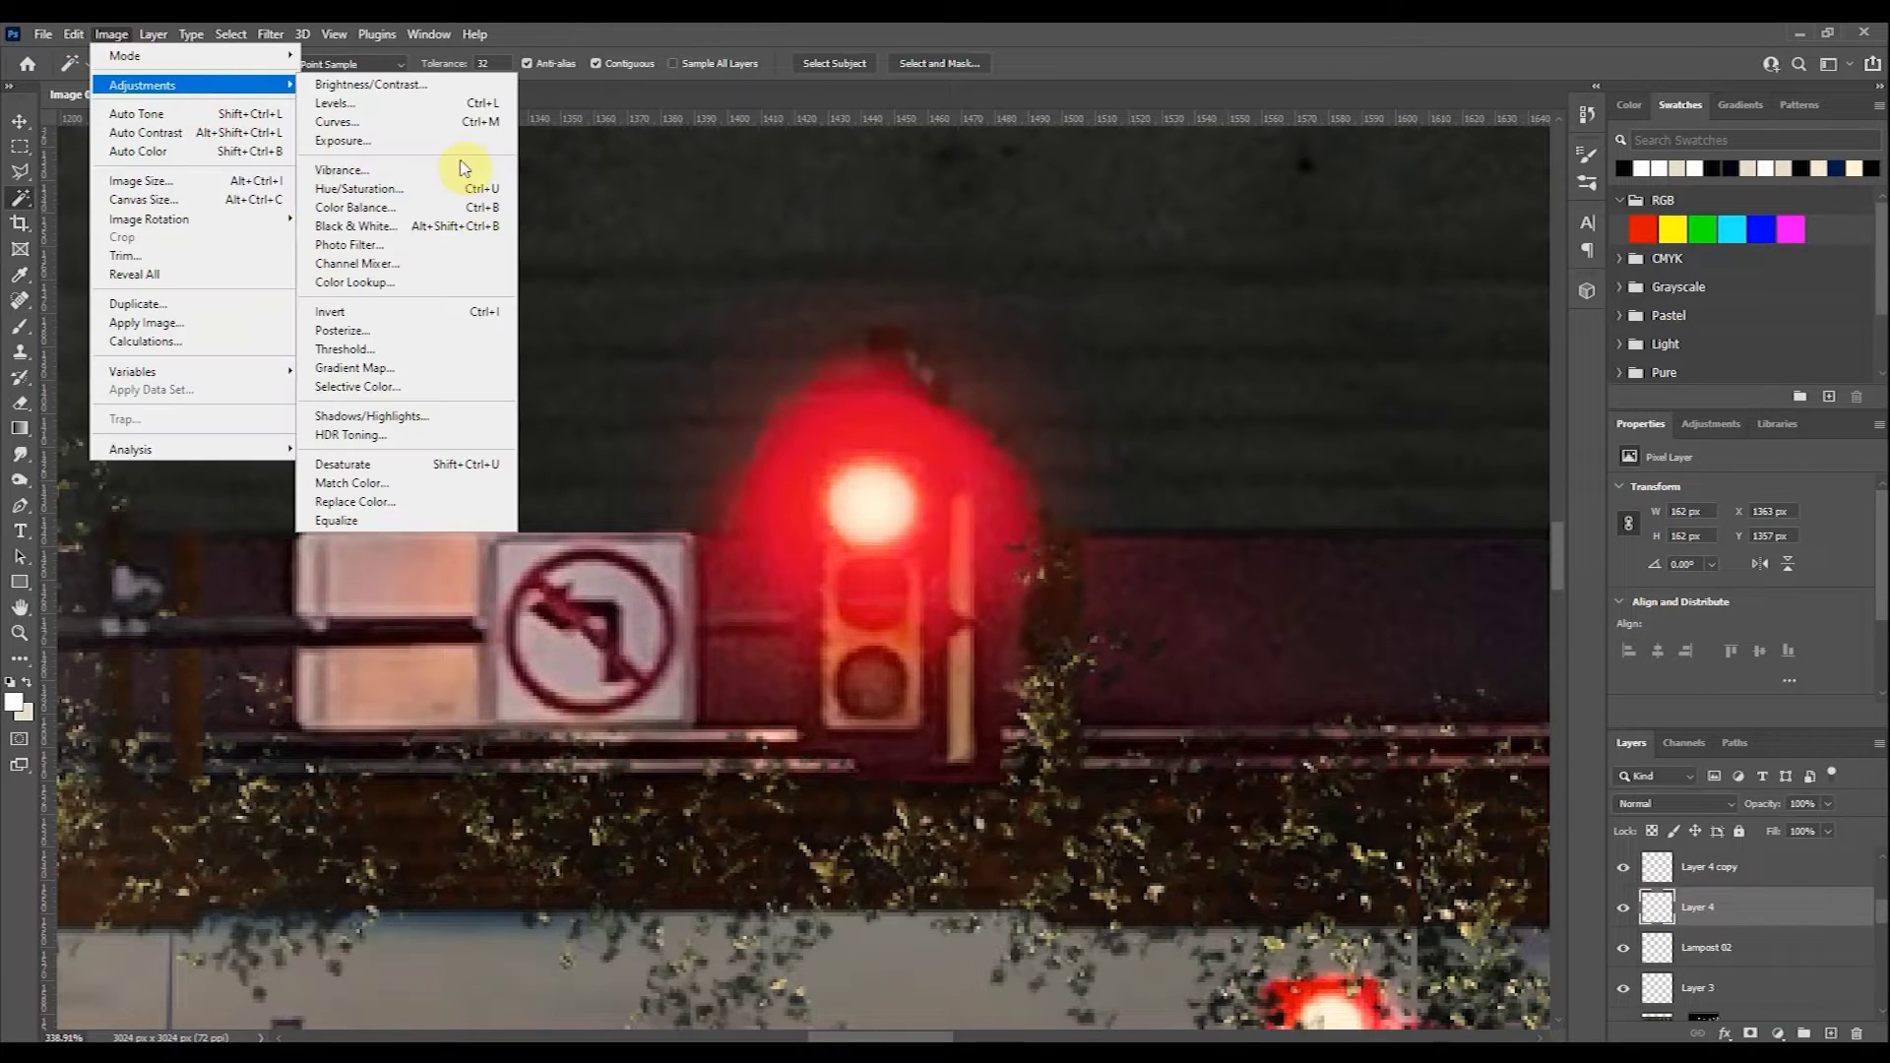
left_click(464, 161)
left_click_drag(1017, 653, 989, 662)
left_click(1171, 627)
left_click(111, 33)
left_click(393, 106)
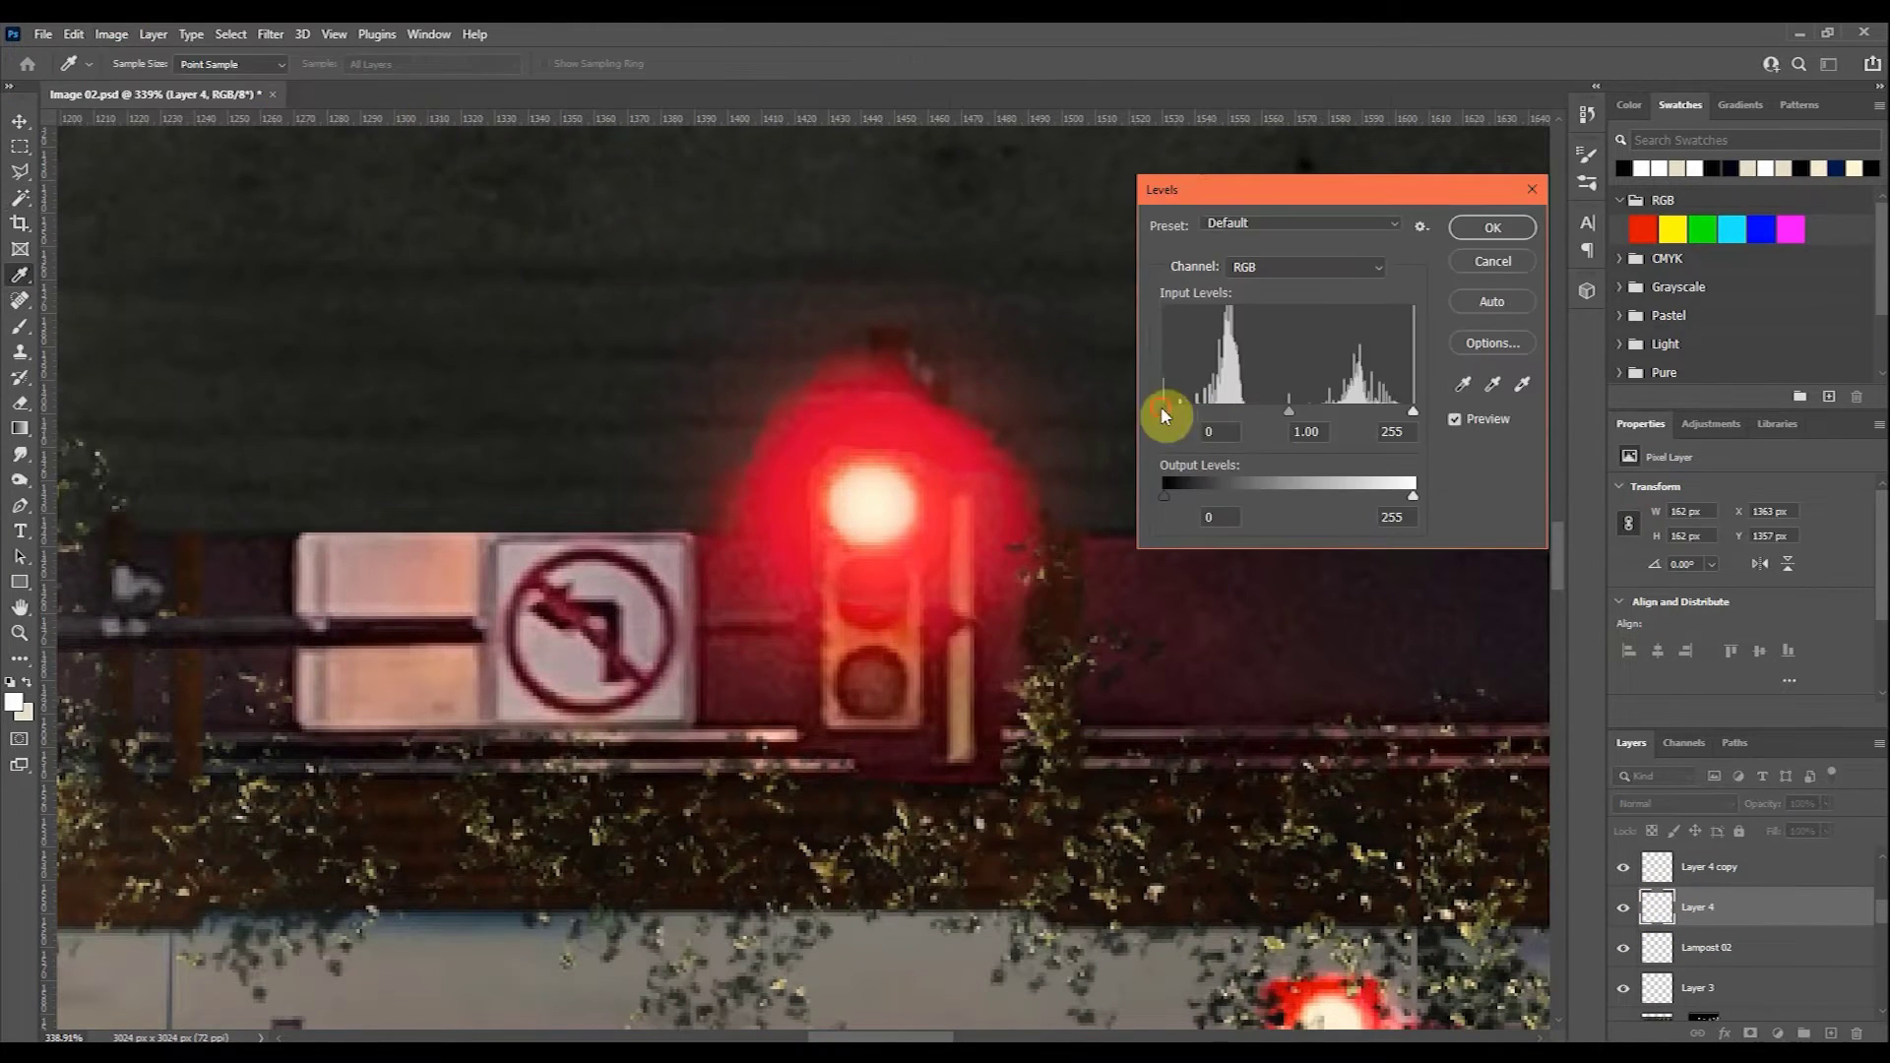
left_click_drag(1163, 410, 1405, 422)
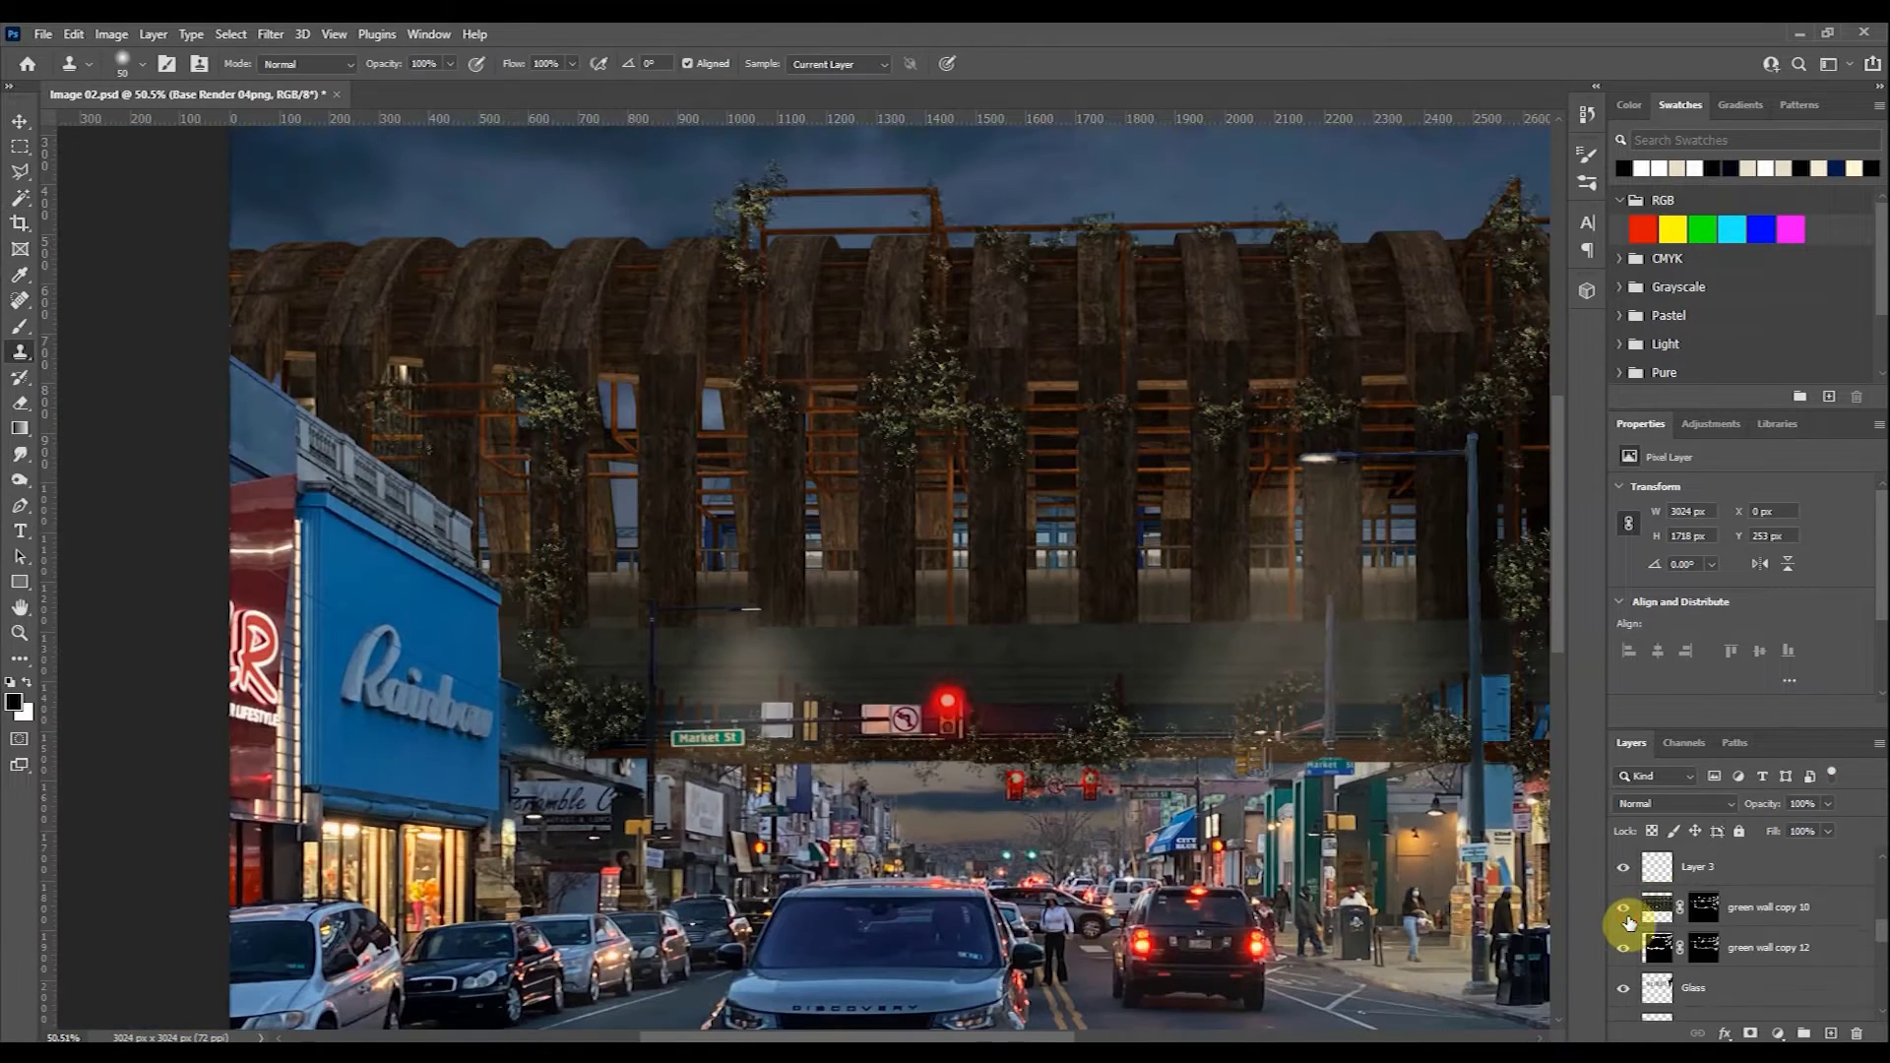
Move Layer 9 directly under the Glass layer.
scroll(1624, 920, "up", 3)
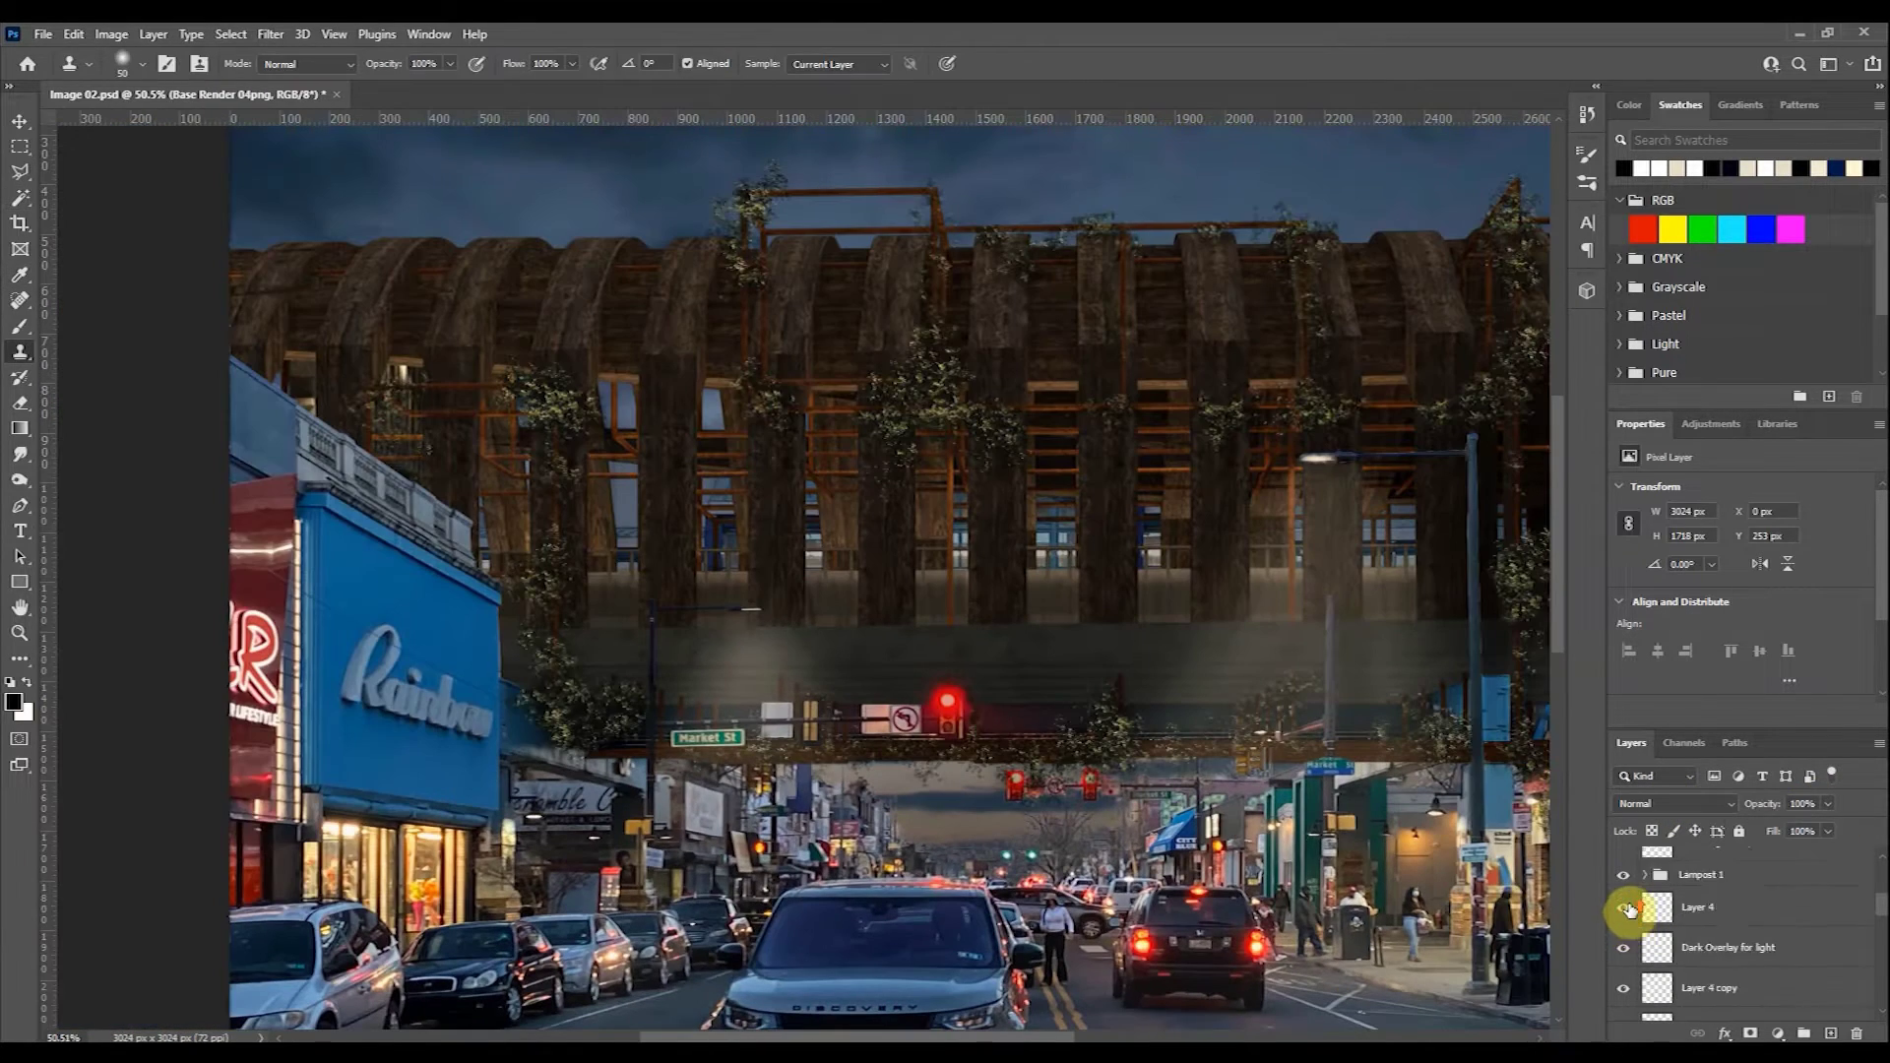
scroll(1057, 745, "down", 2)
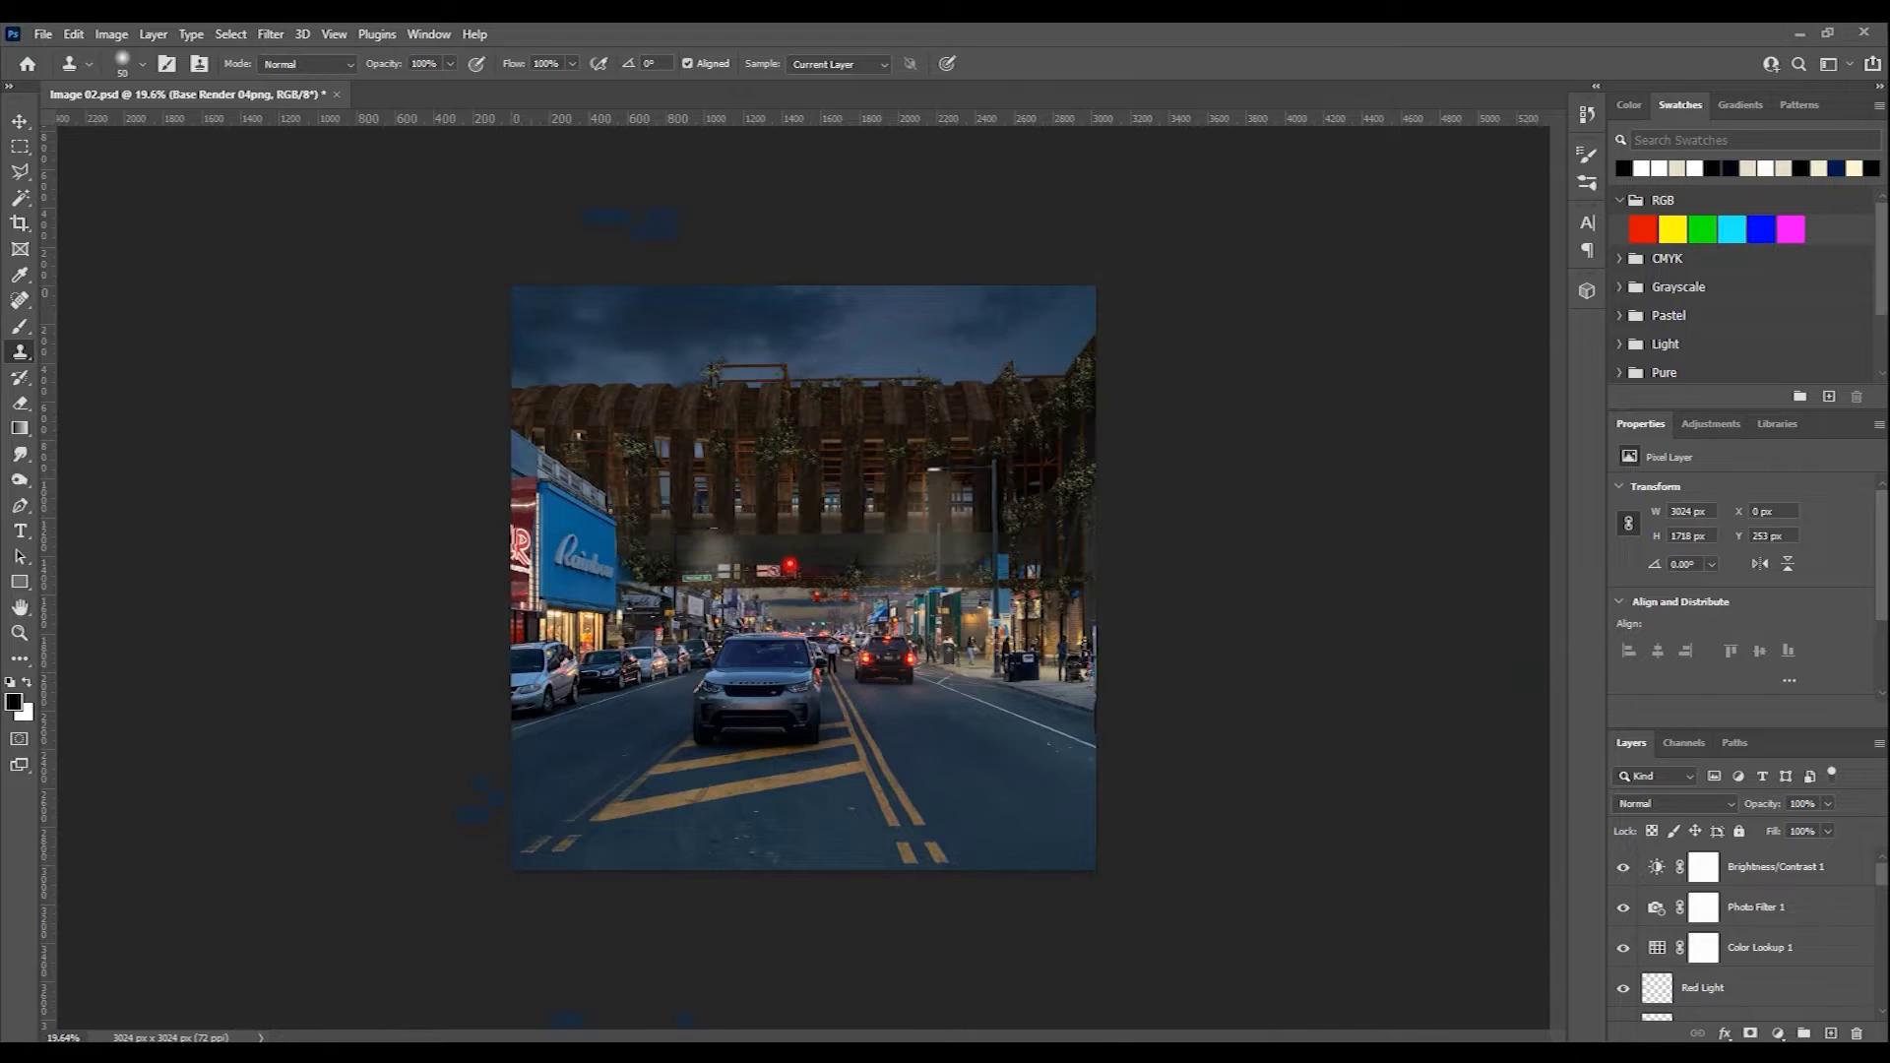
left_click(1651, 988)
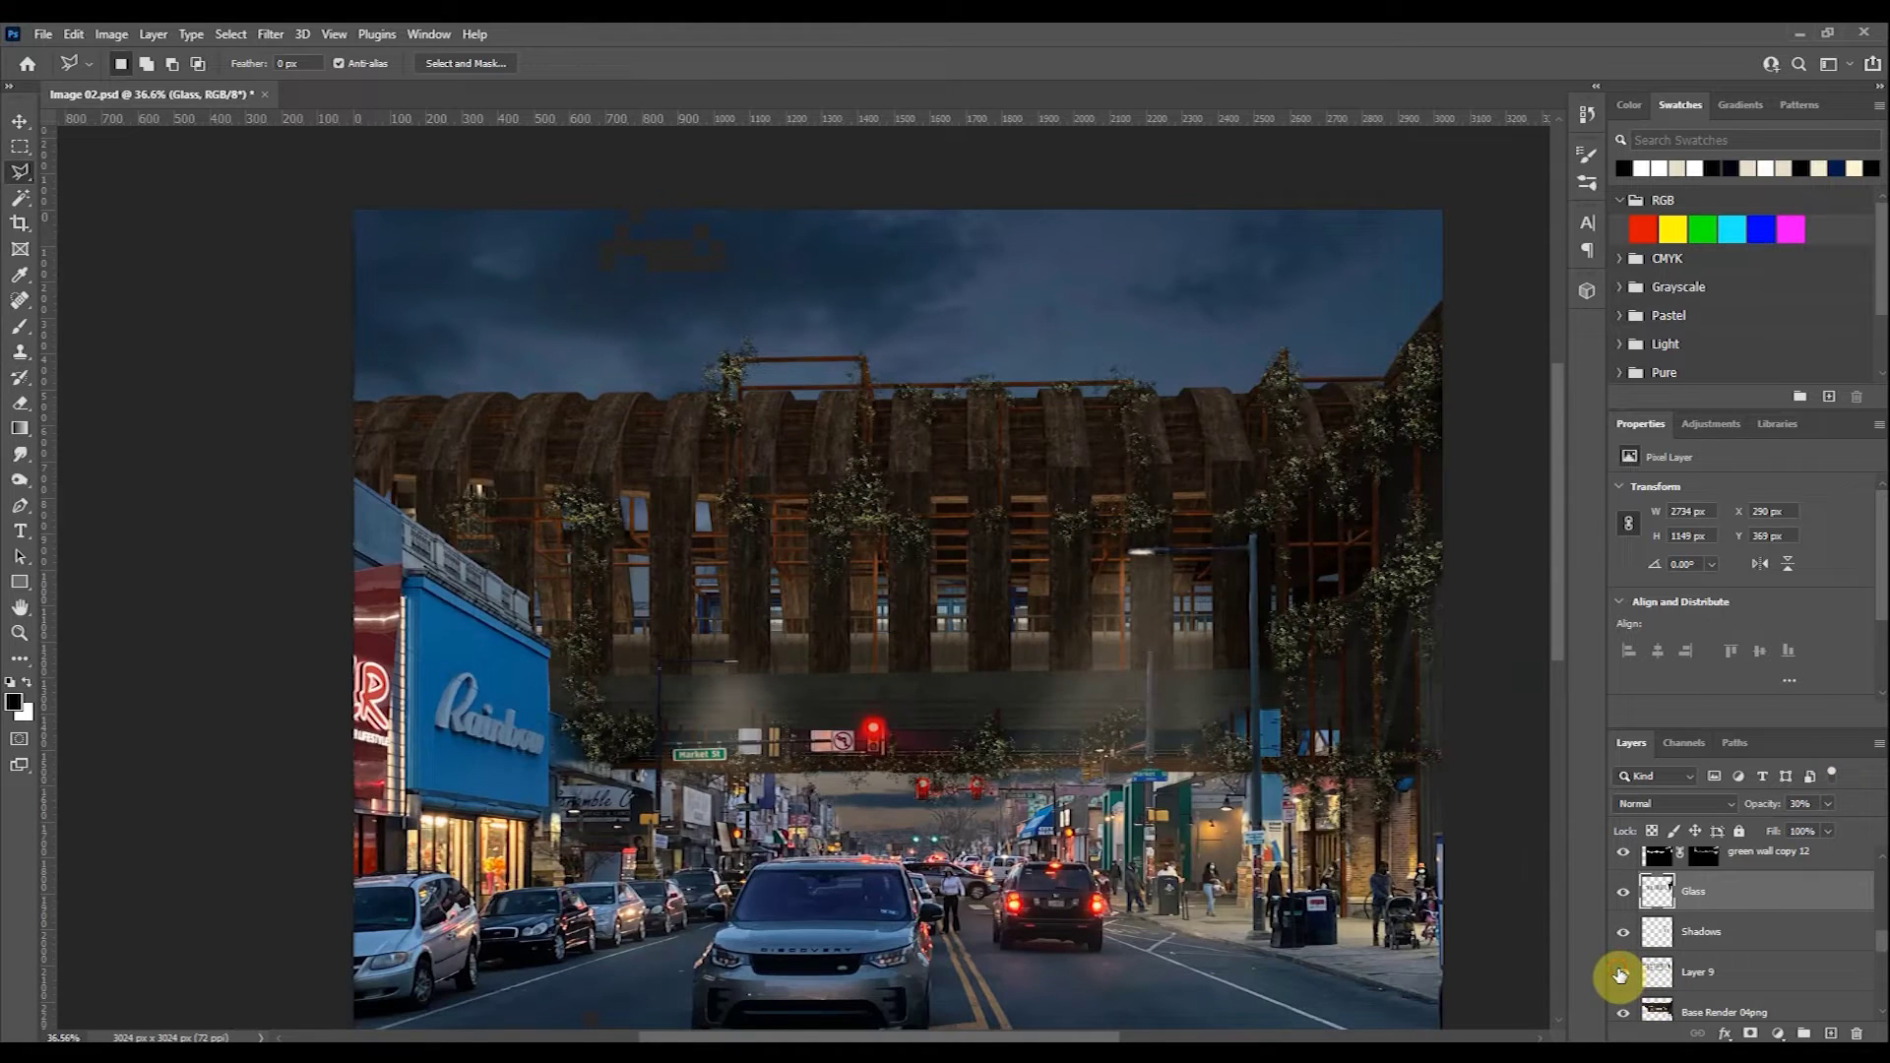
scroll(1063, 615, "down", 2)
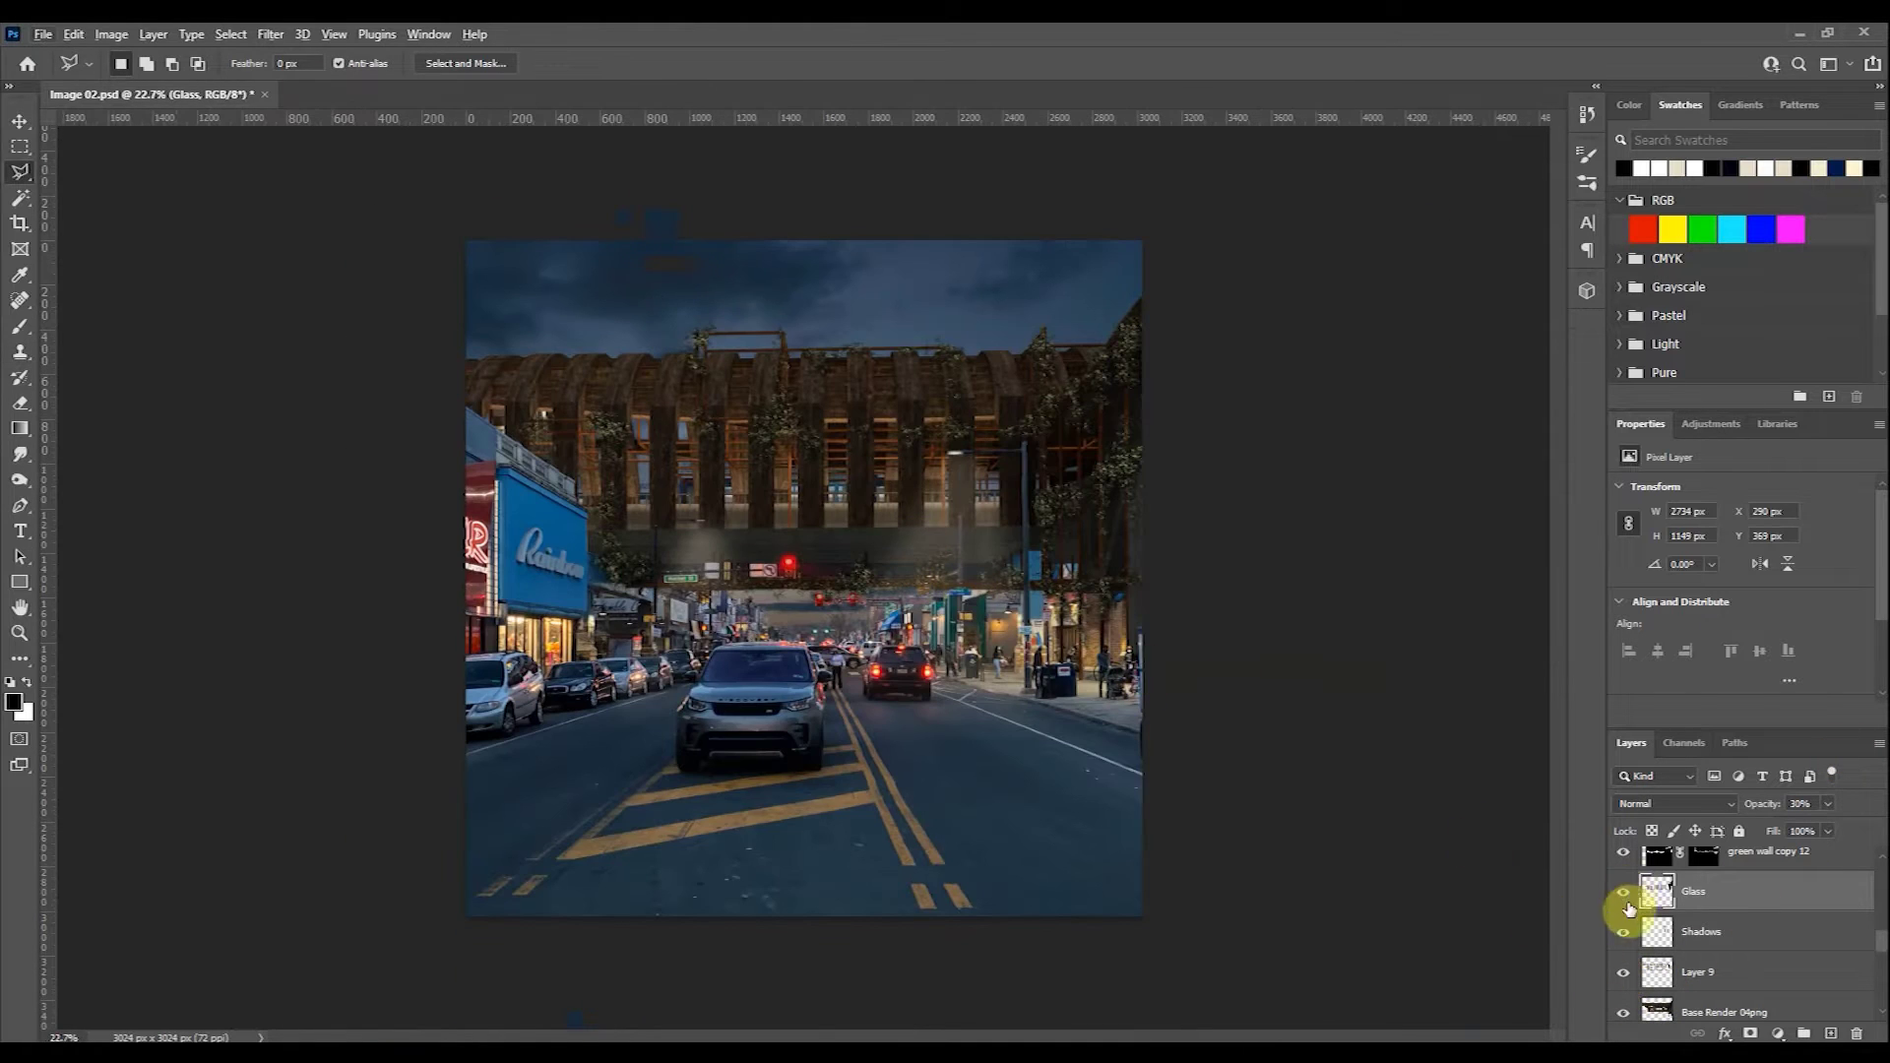
left_click_drag(1674, 972, 1684, 932)
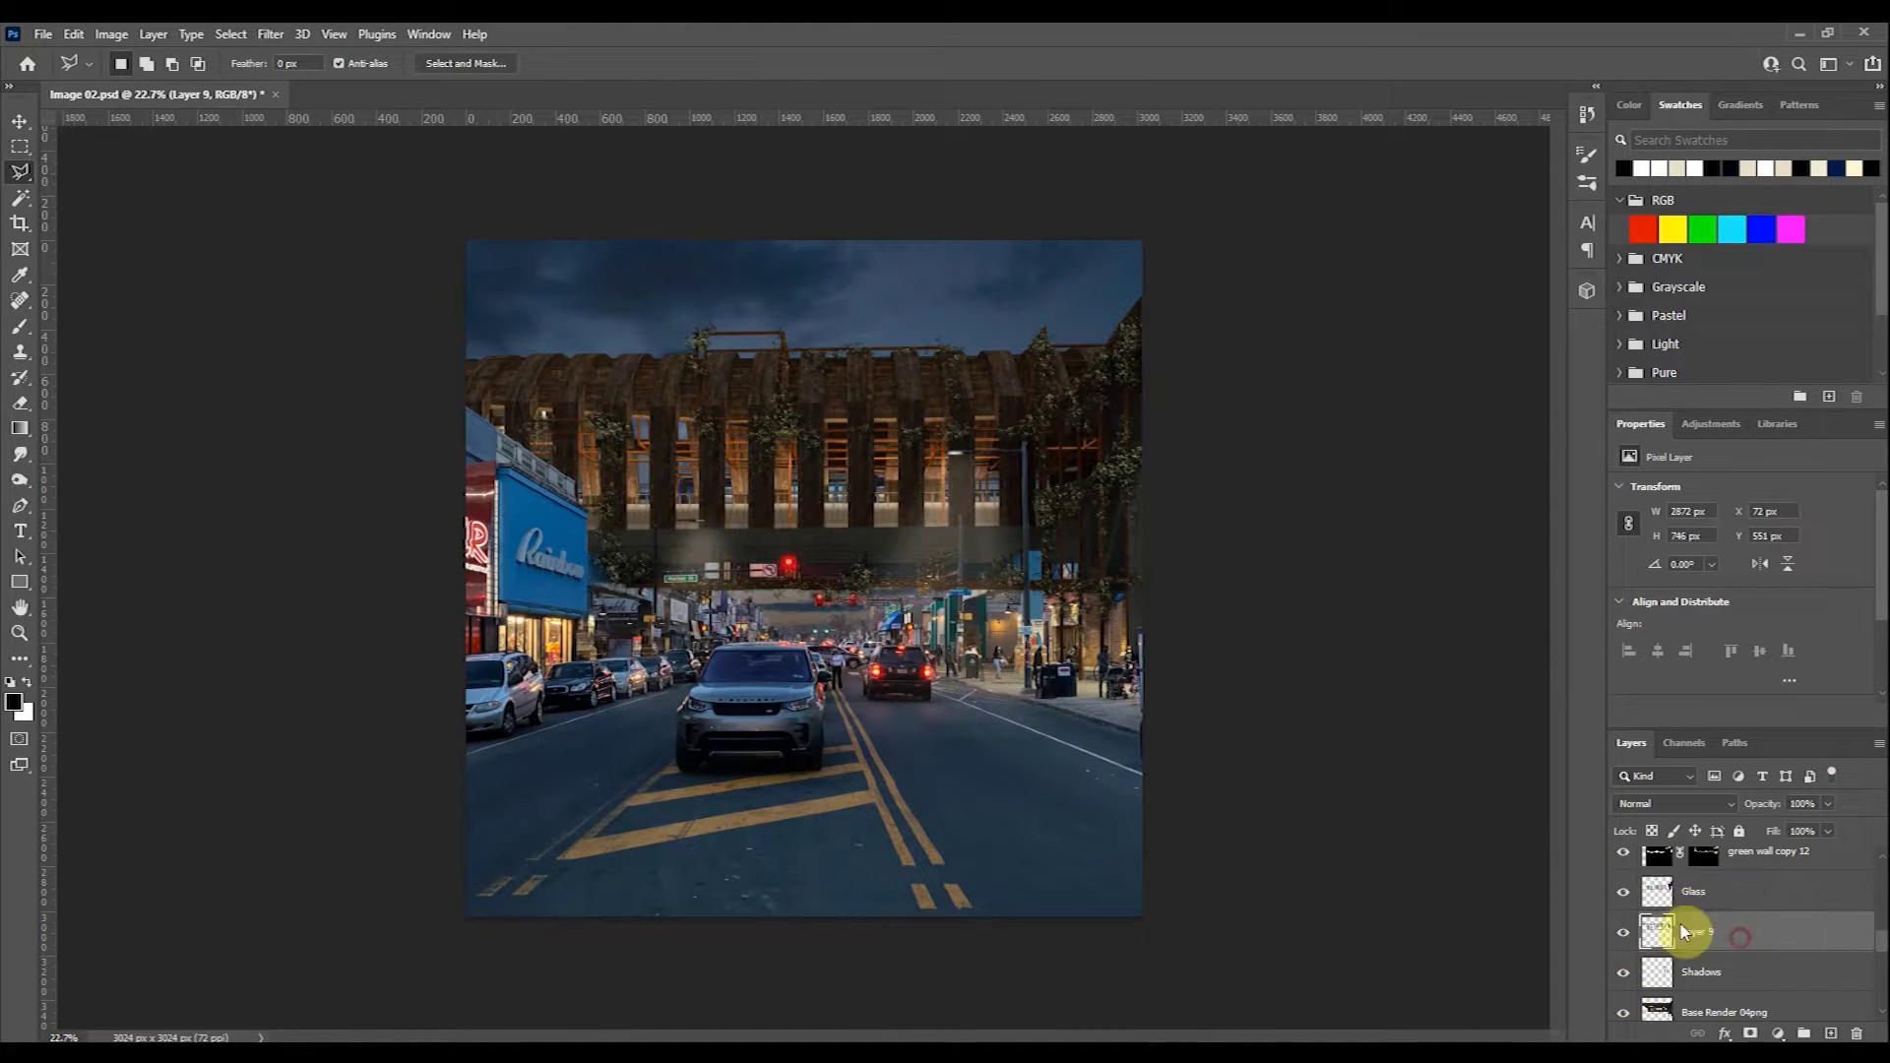
left_click(1692, 891)
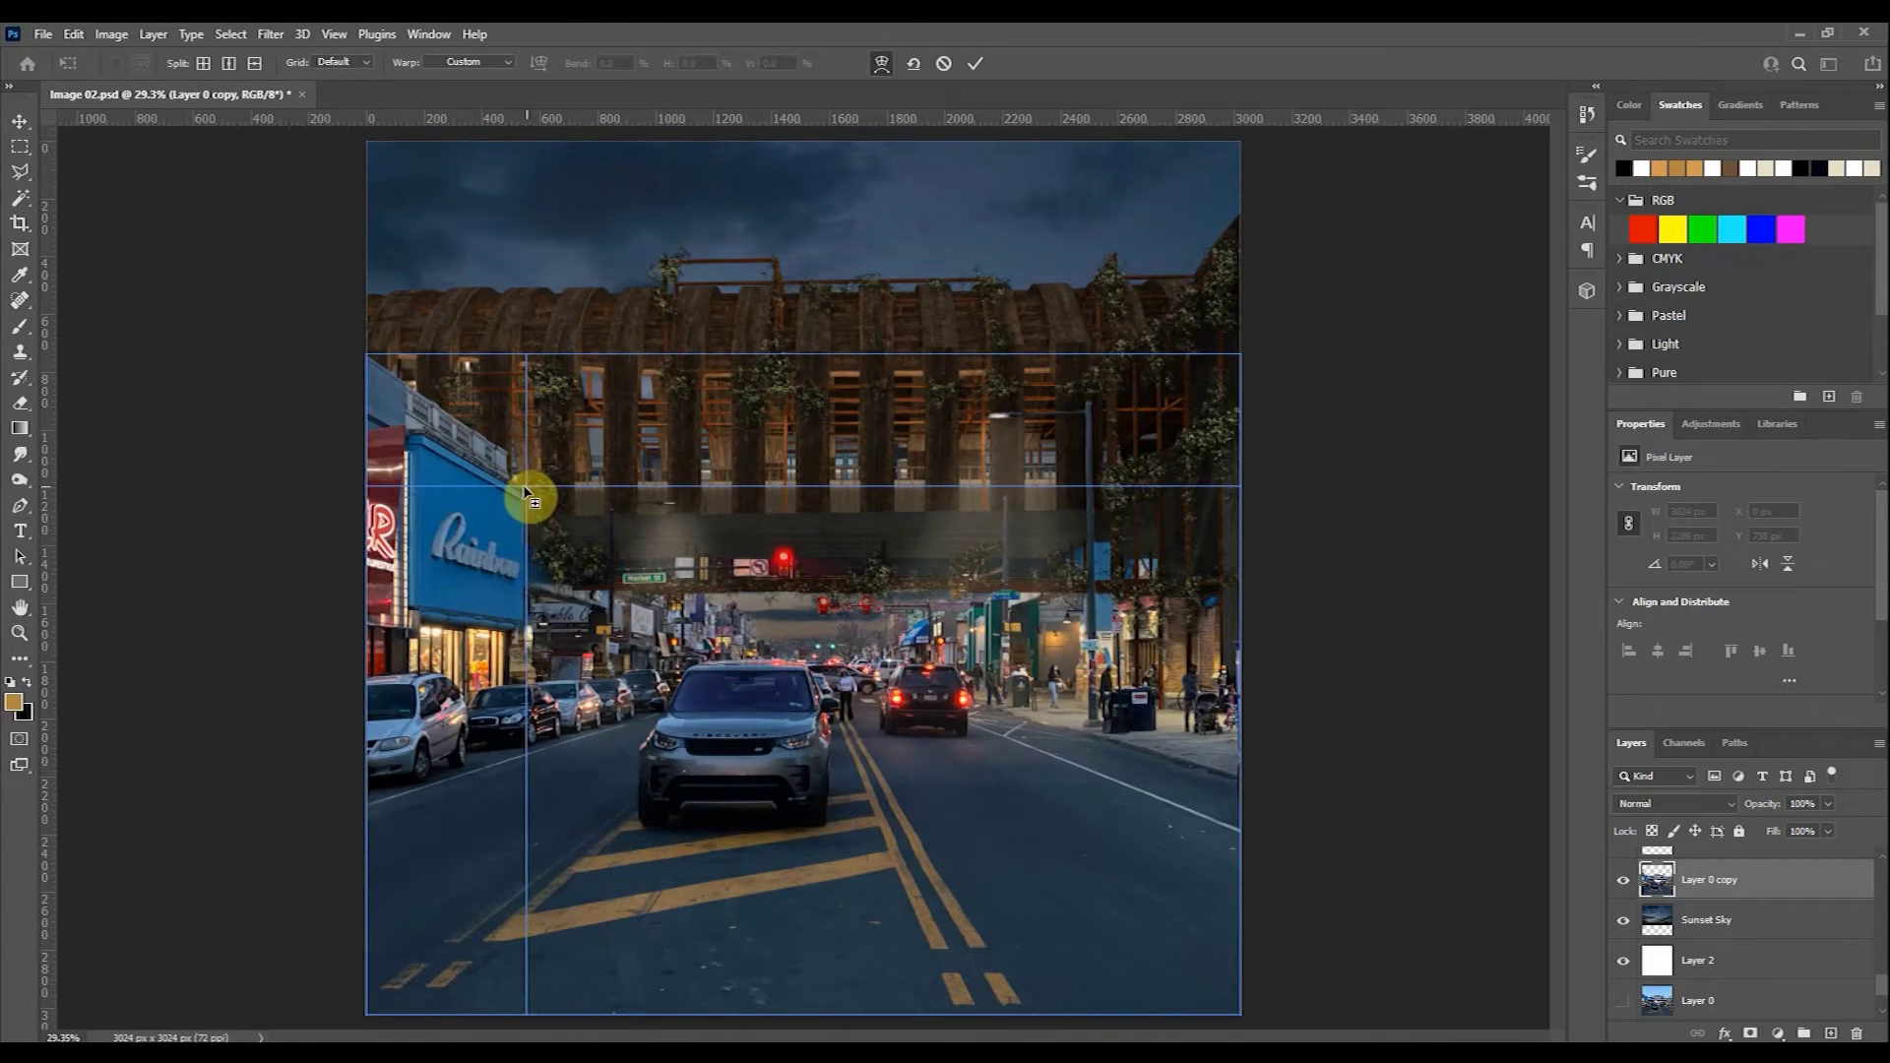
Warp Layer 0 copy with split lines so it follows the Rainbow building edge.
left_click(523, 499)
scroll(523, 499, "up", 8)
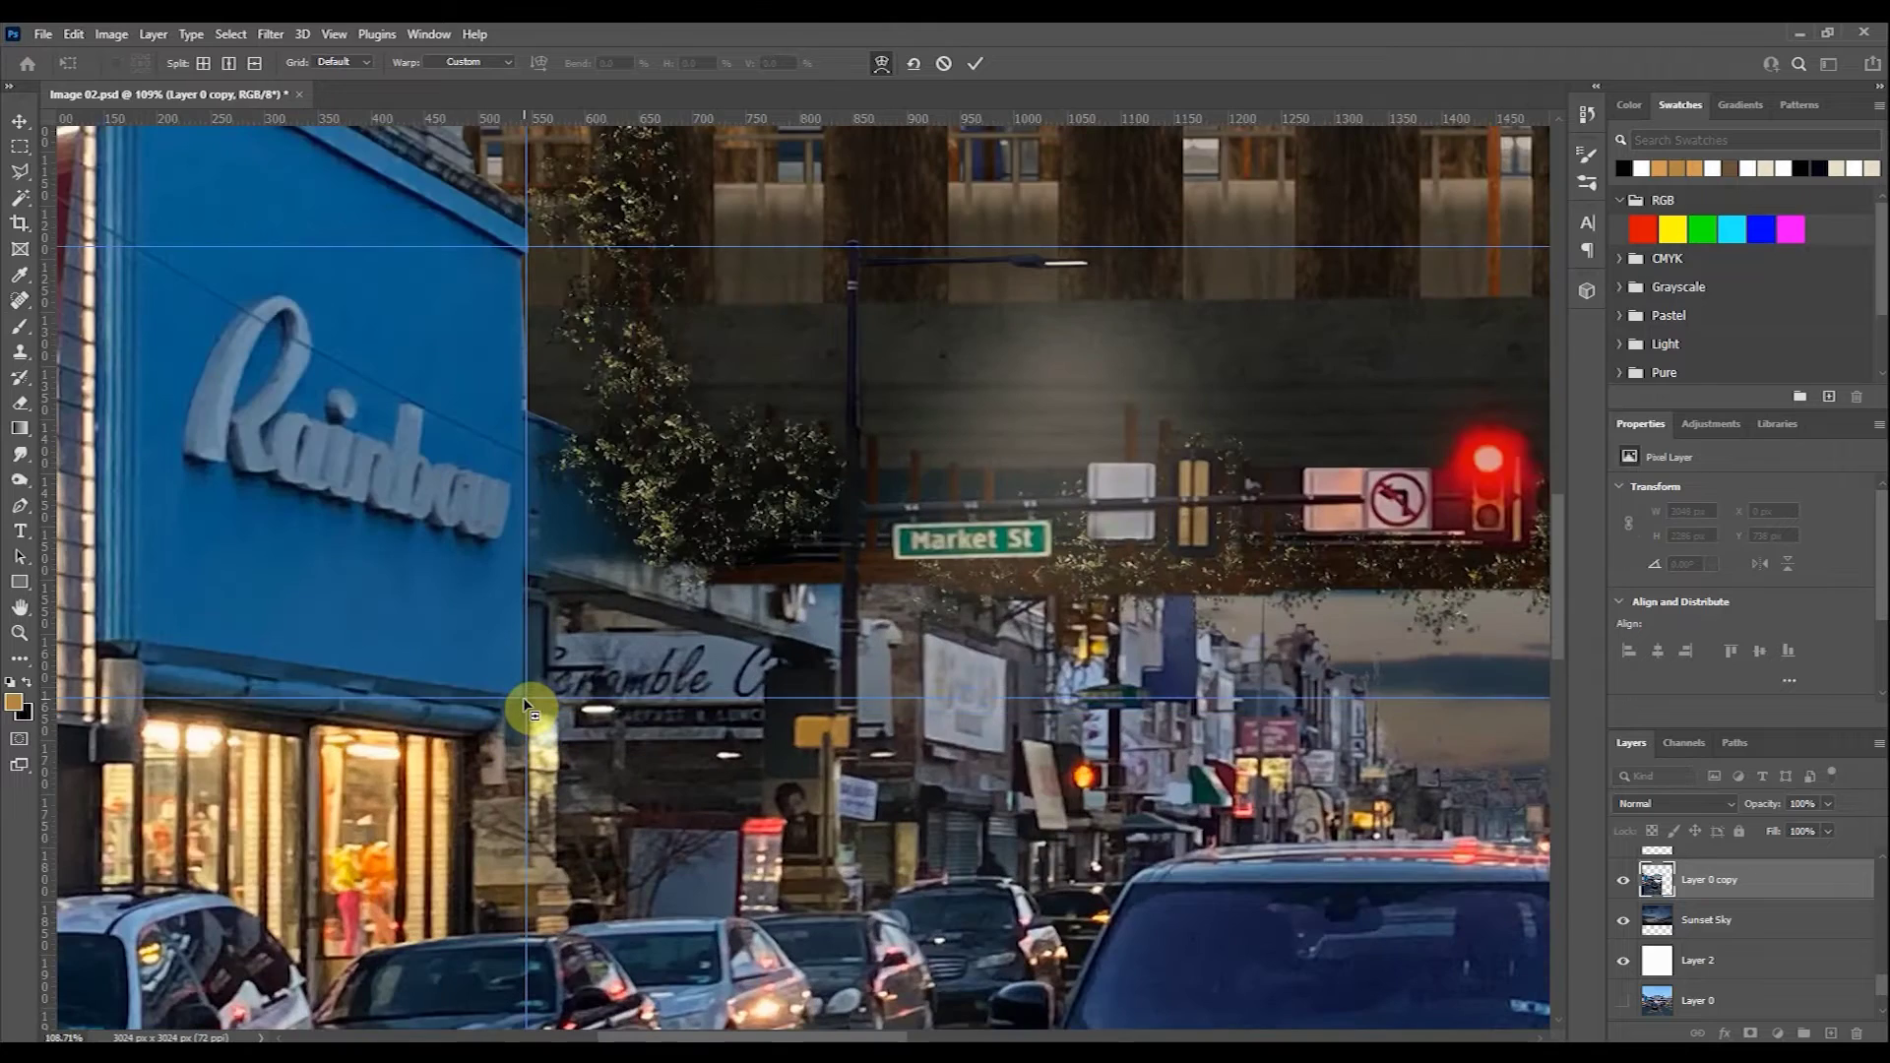
left_click_drag(530, 247, 529, 246)
left_click_drag(528, 395, 522, 400)
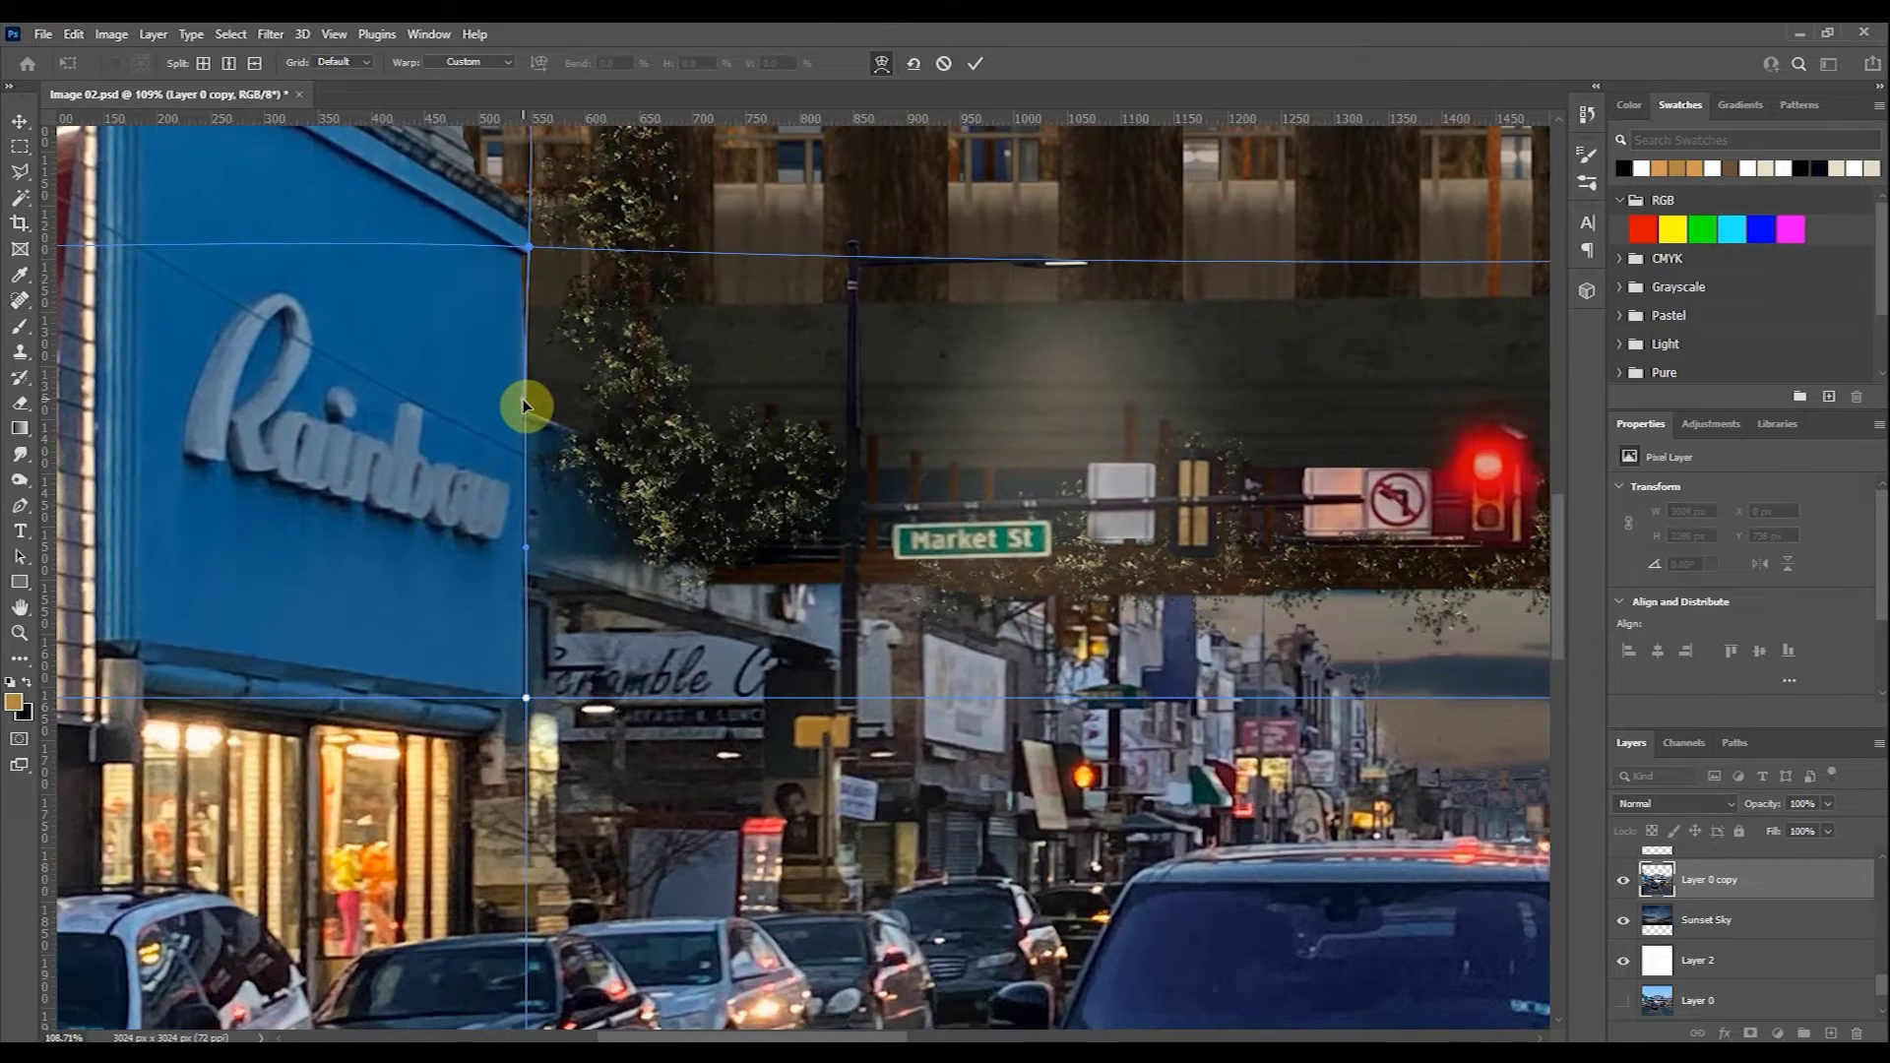
scroll(643, 446, "down", 3)
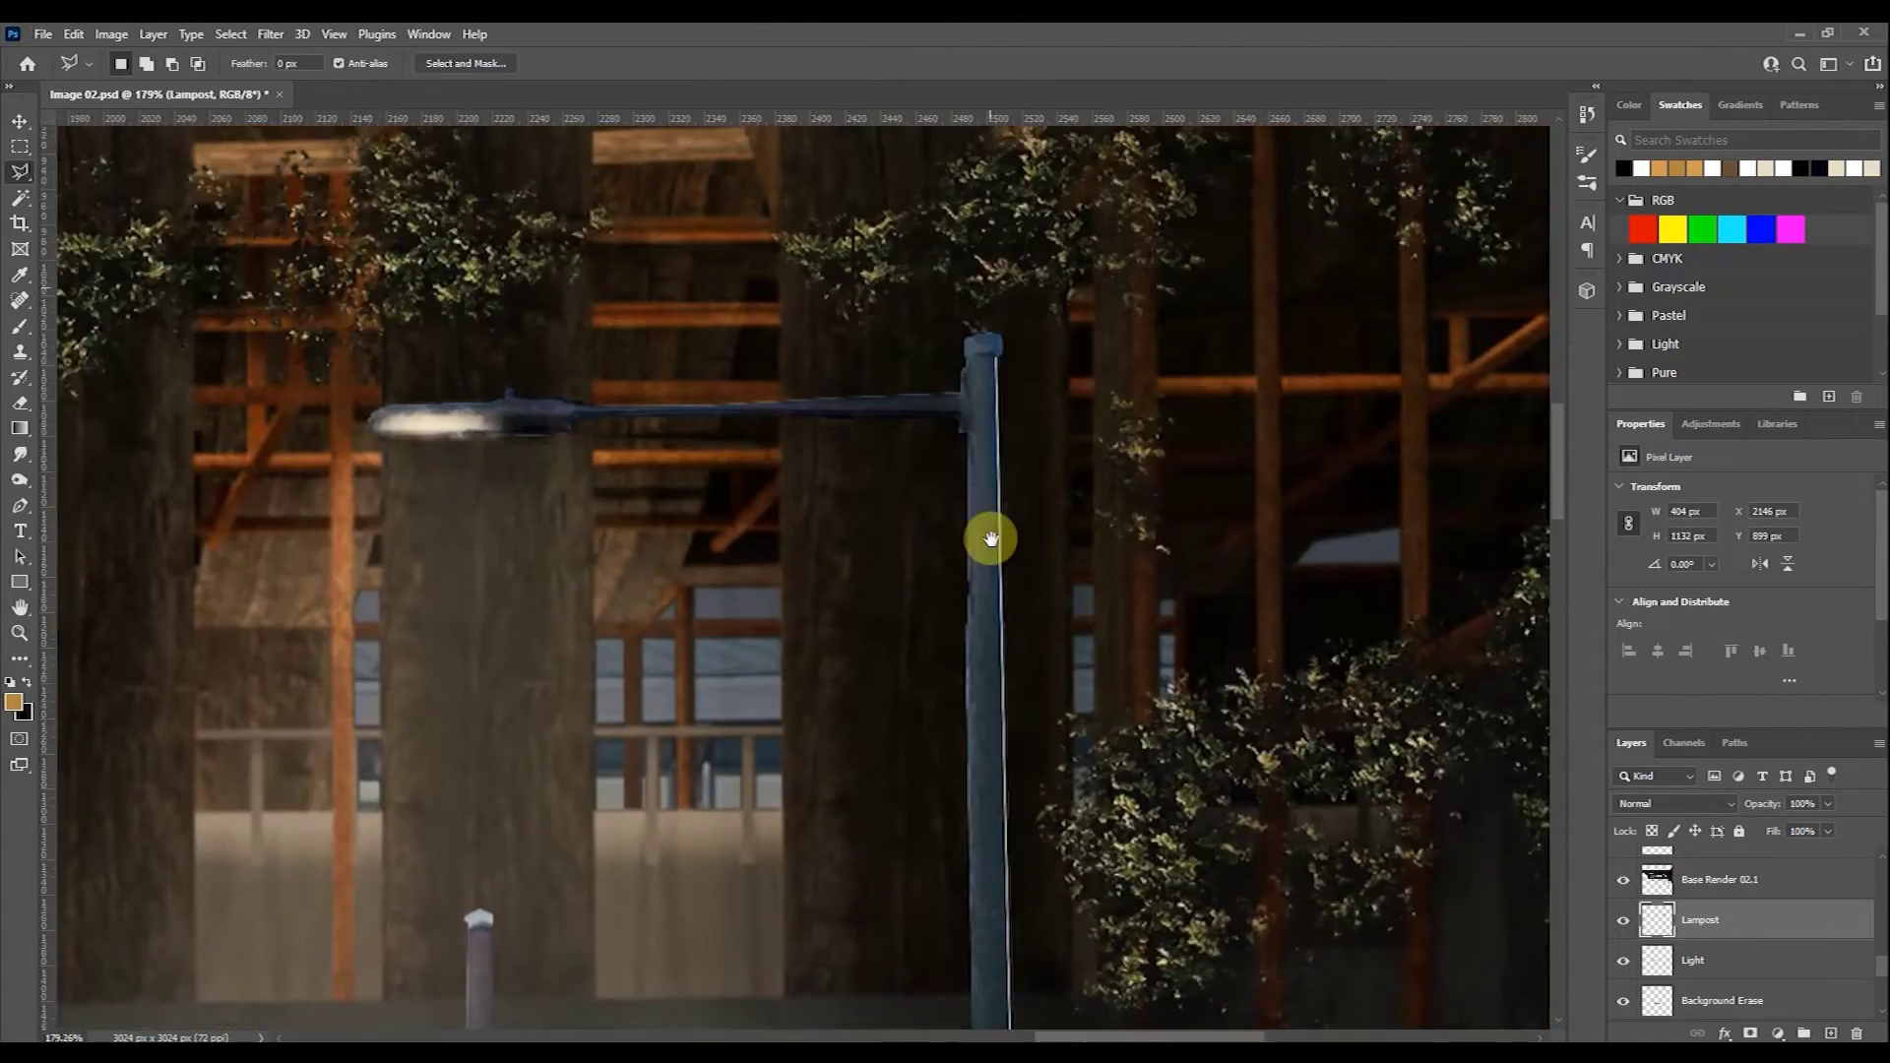
Sample the dark blue of the lamppost arm as the foreground colour and clear the selection.
scroll(1009, 408, "up", 3)
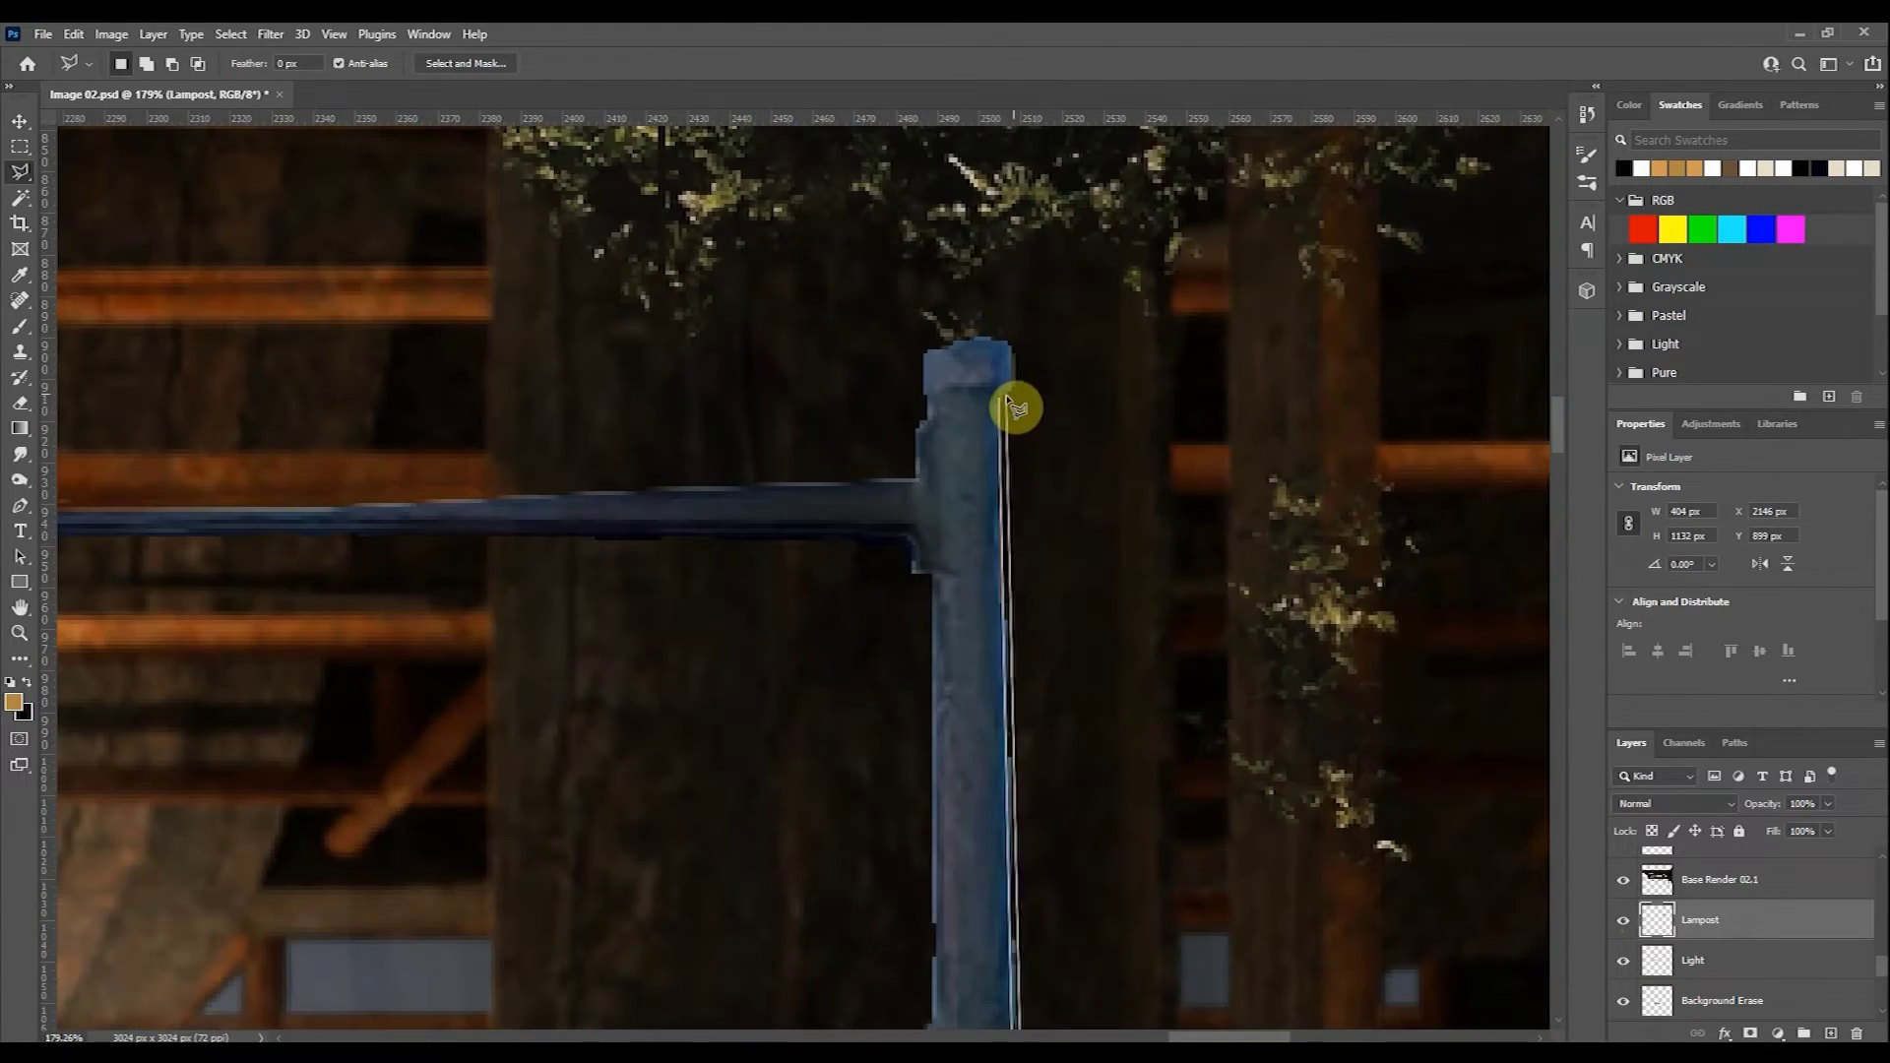
key("i")
left_click(883, 531)
key("v")
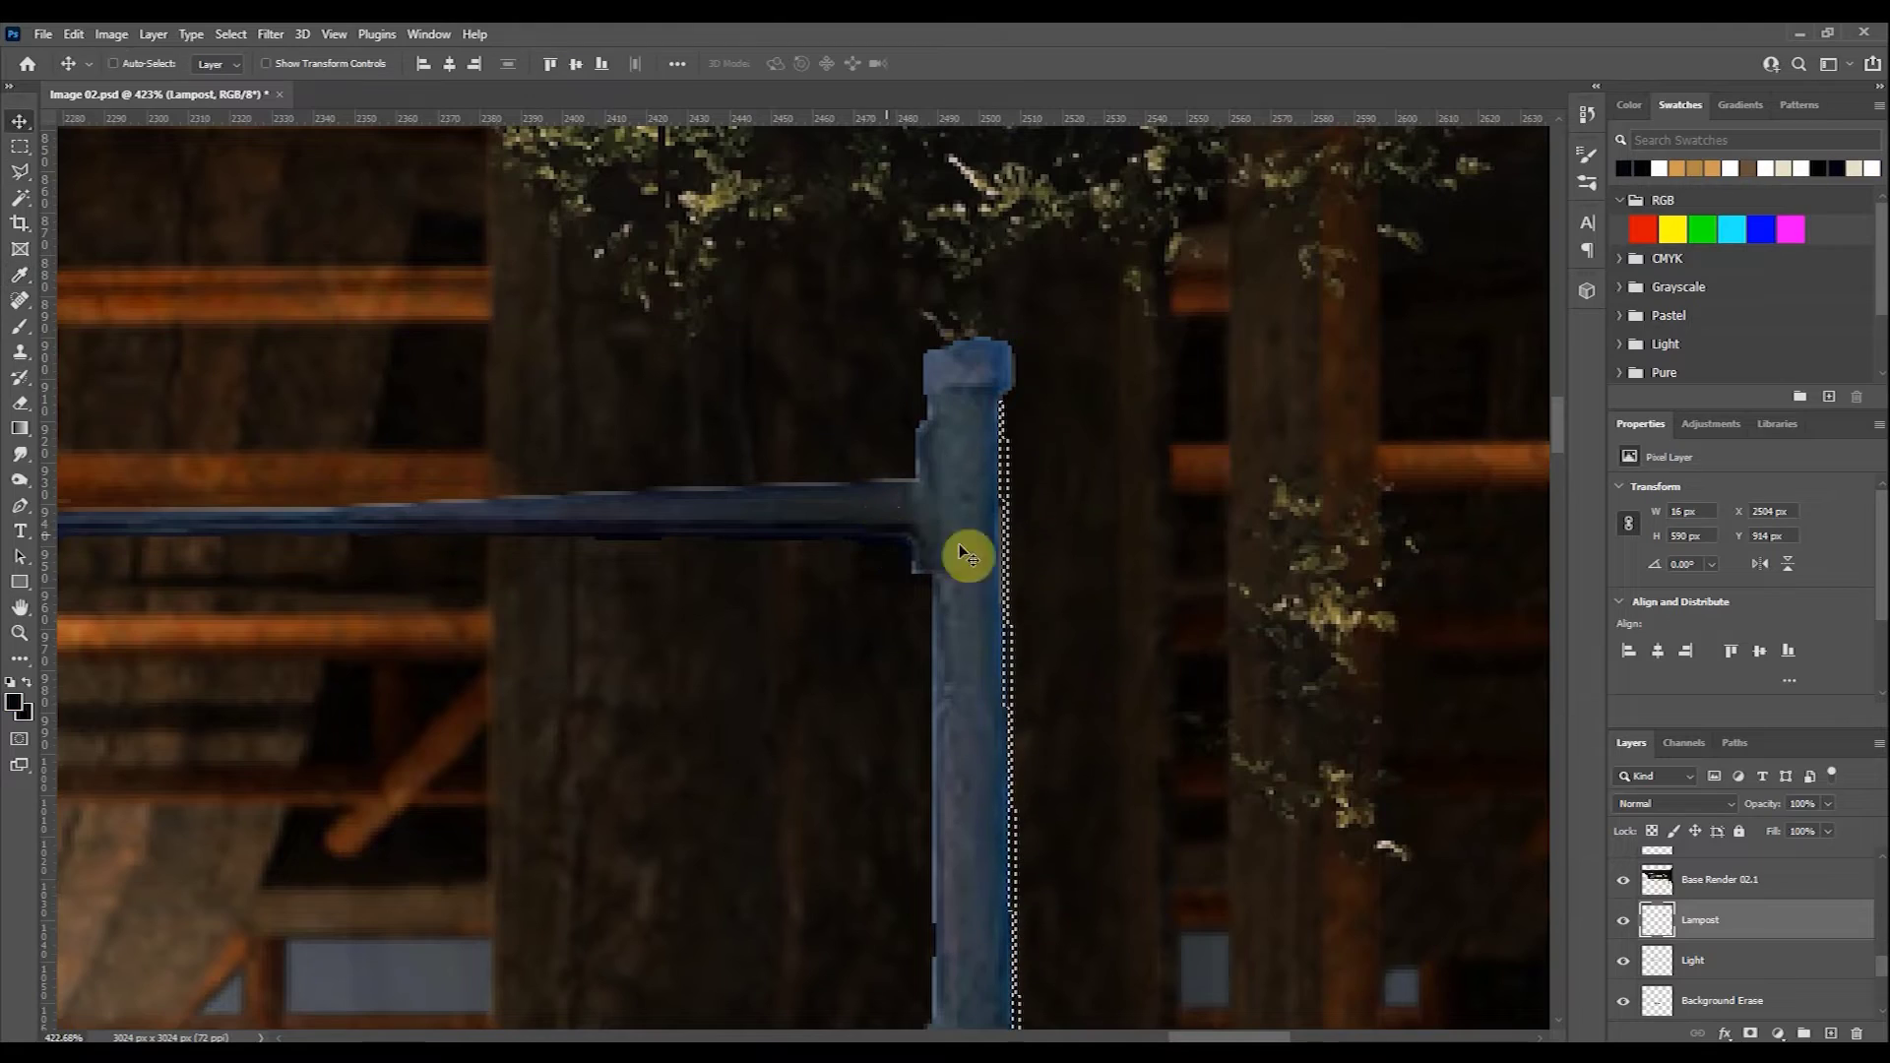
key("l")
key("ctrl+d")
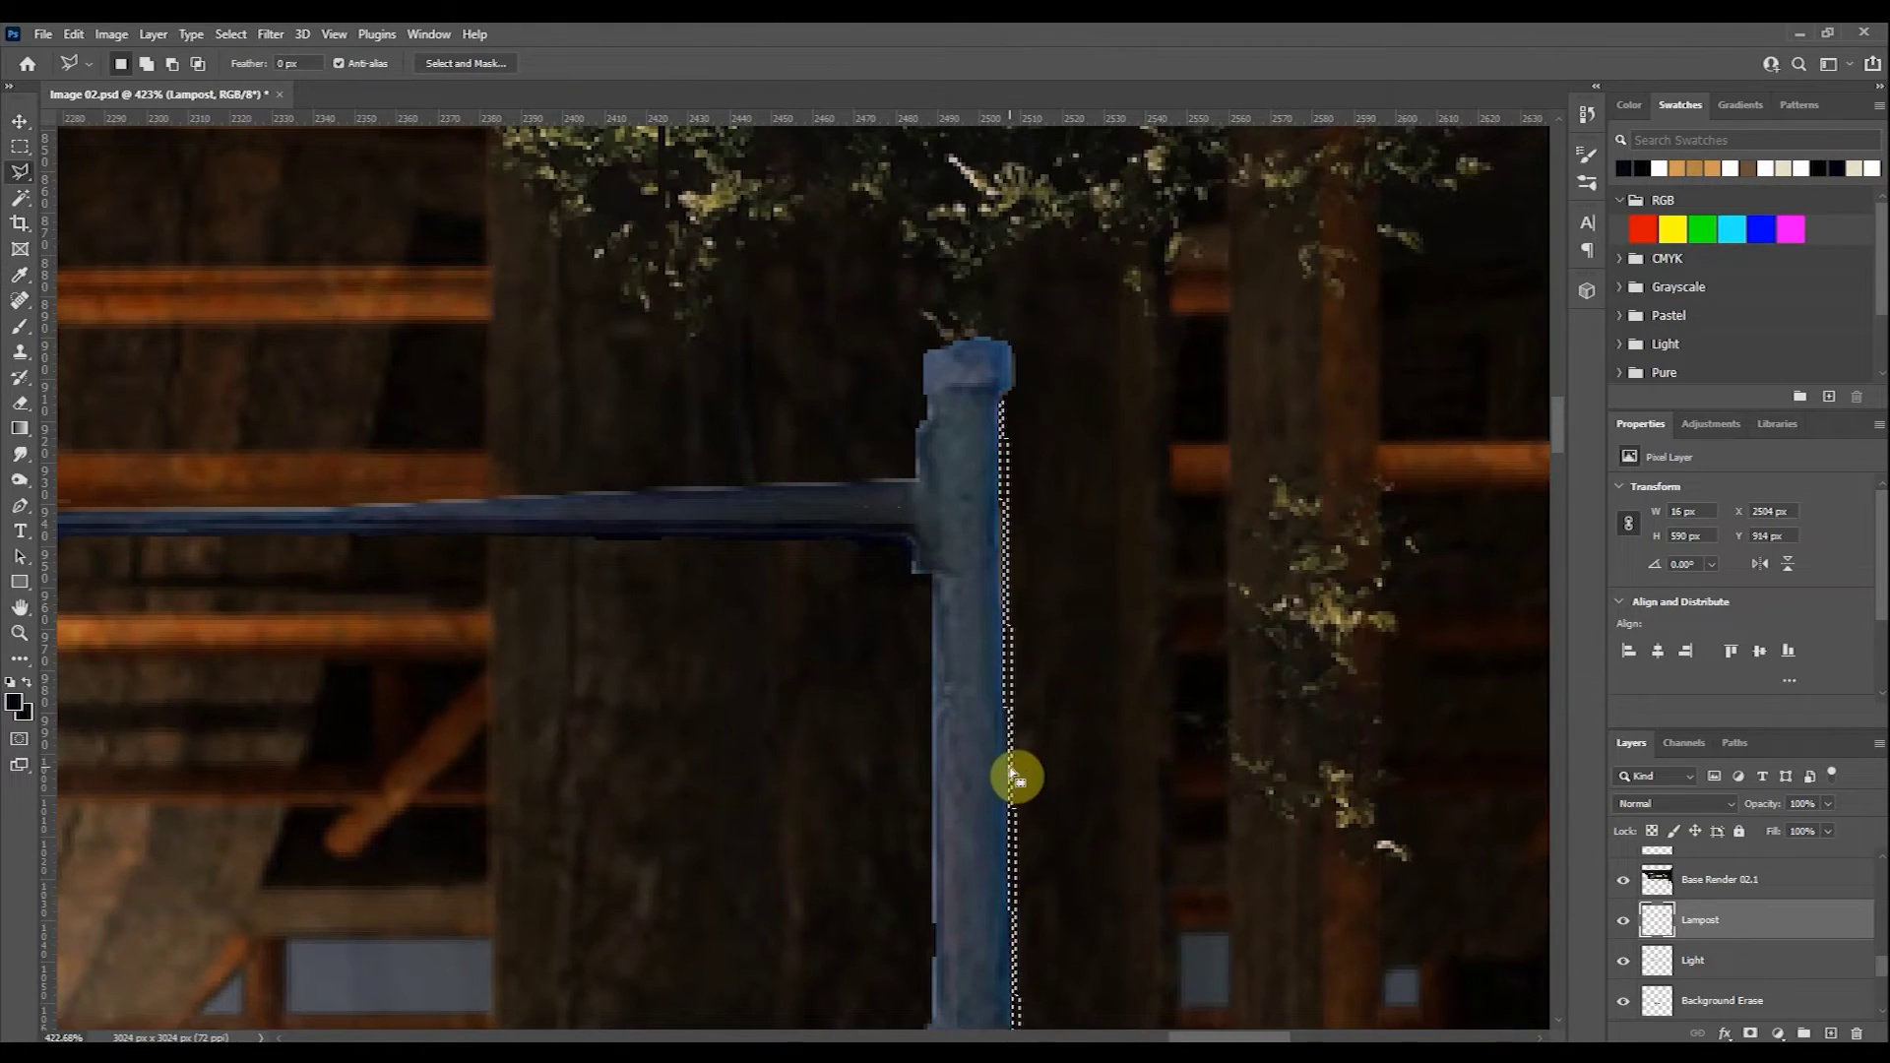
Select the Base Render 04png layer.
scroll(1113, 481, "down", 5)
scroll(1105, 734, "up", 6)
scroll(1721, 917, "down", 2)
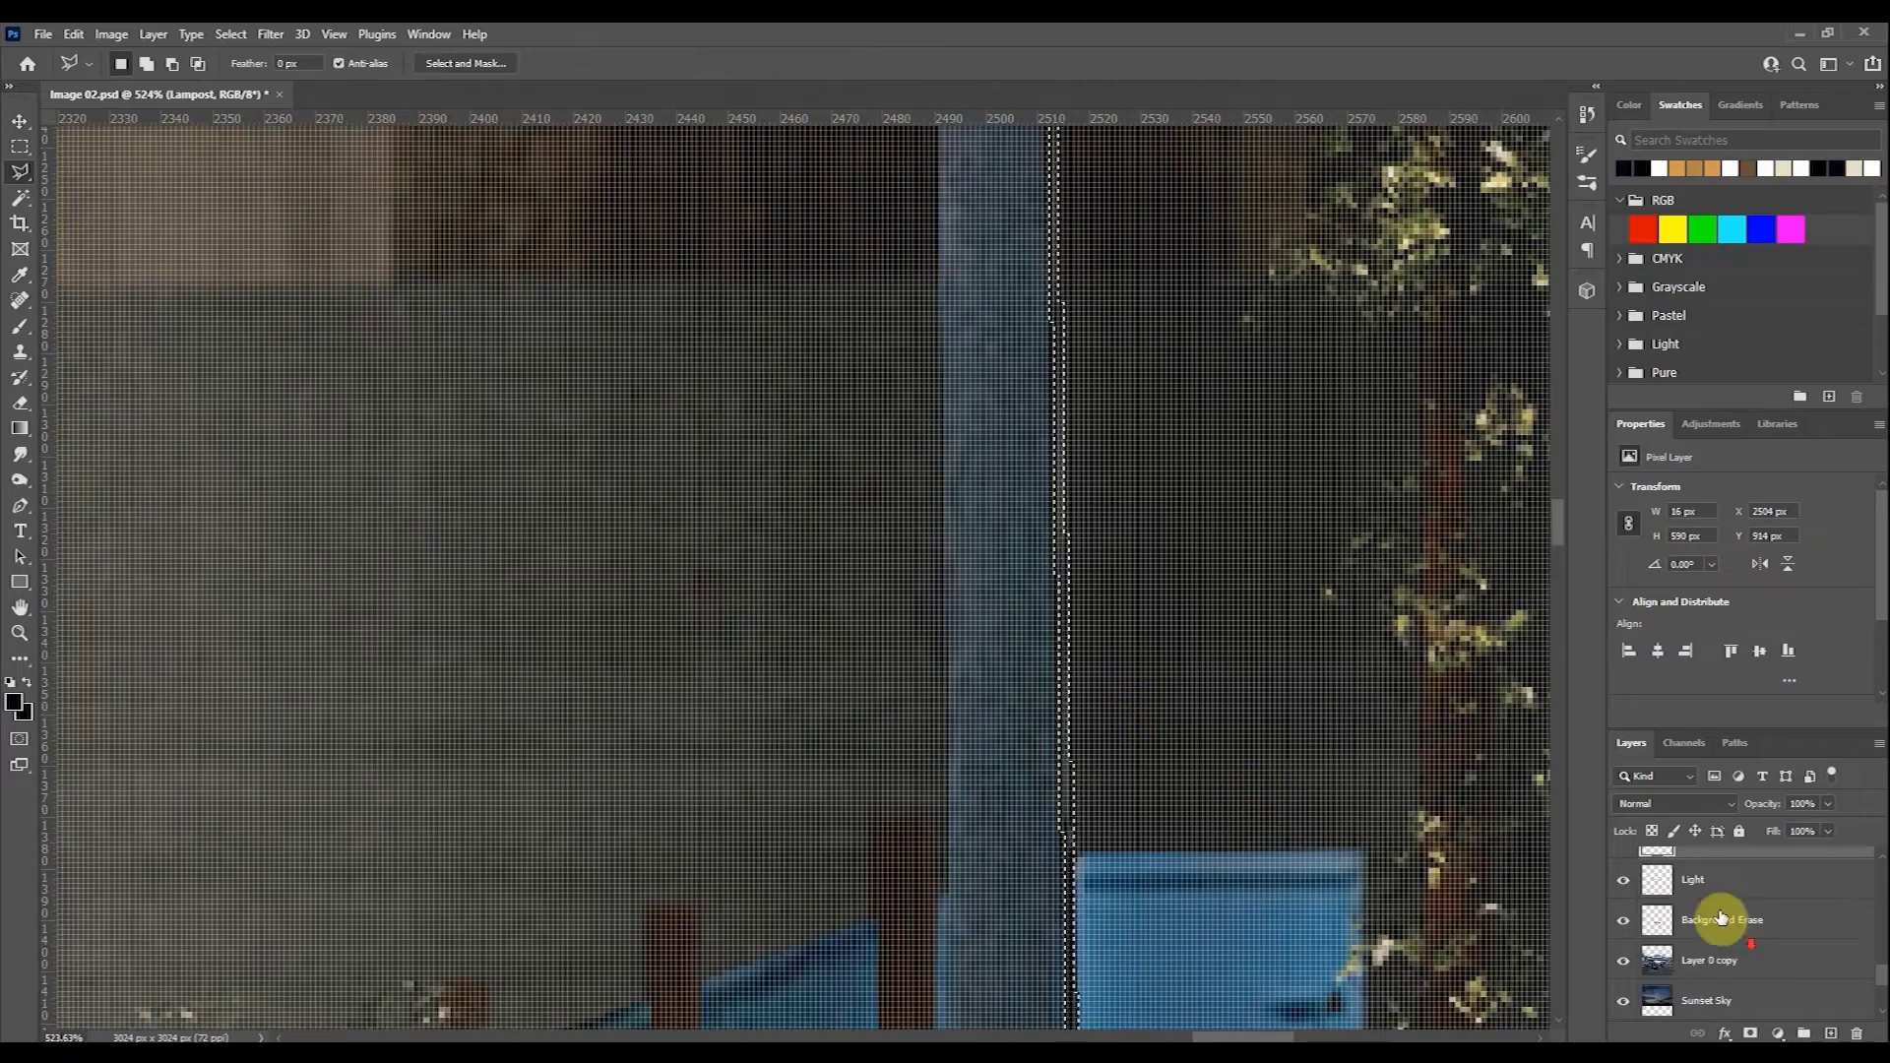
scroll(1720, 918, "up", 3)
scroll(1143, 802, "down", 3)
left_click(1634, 890)
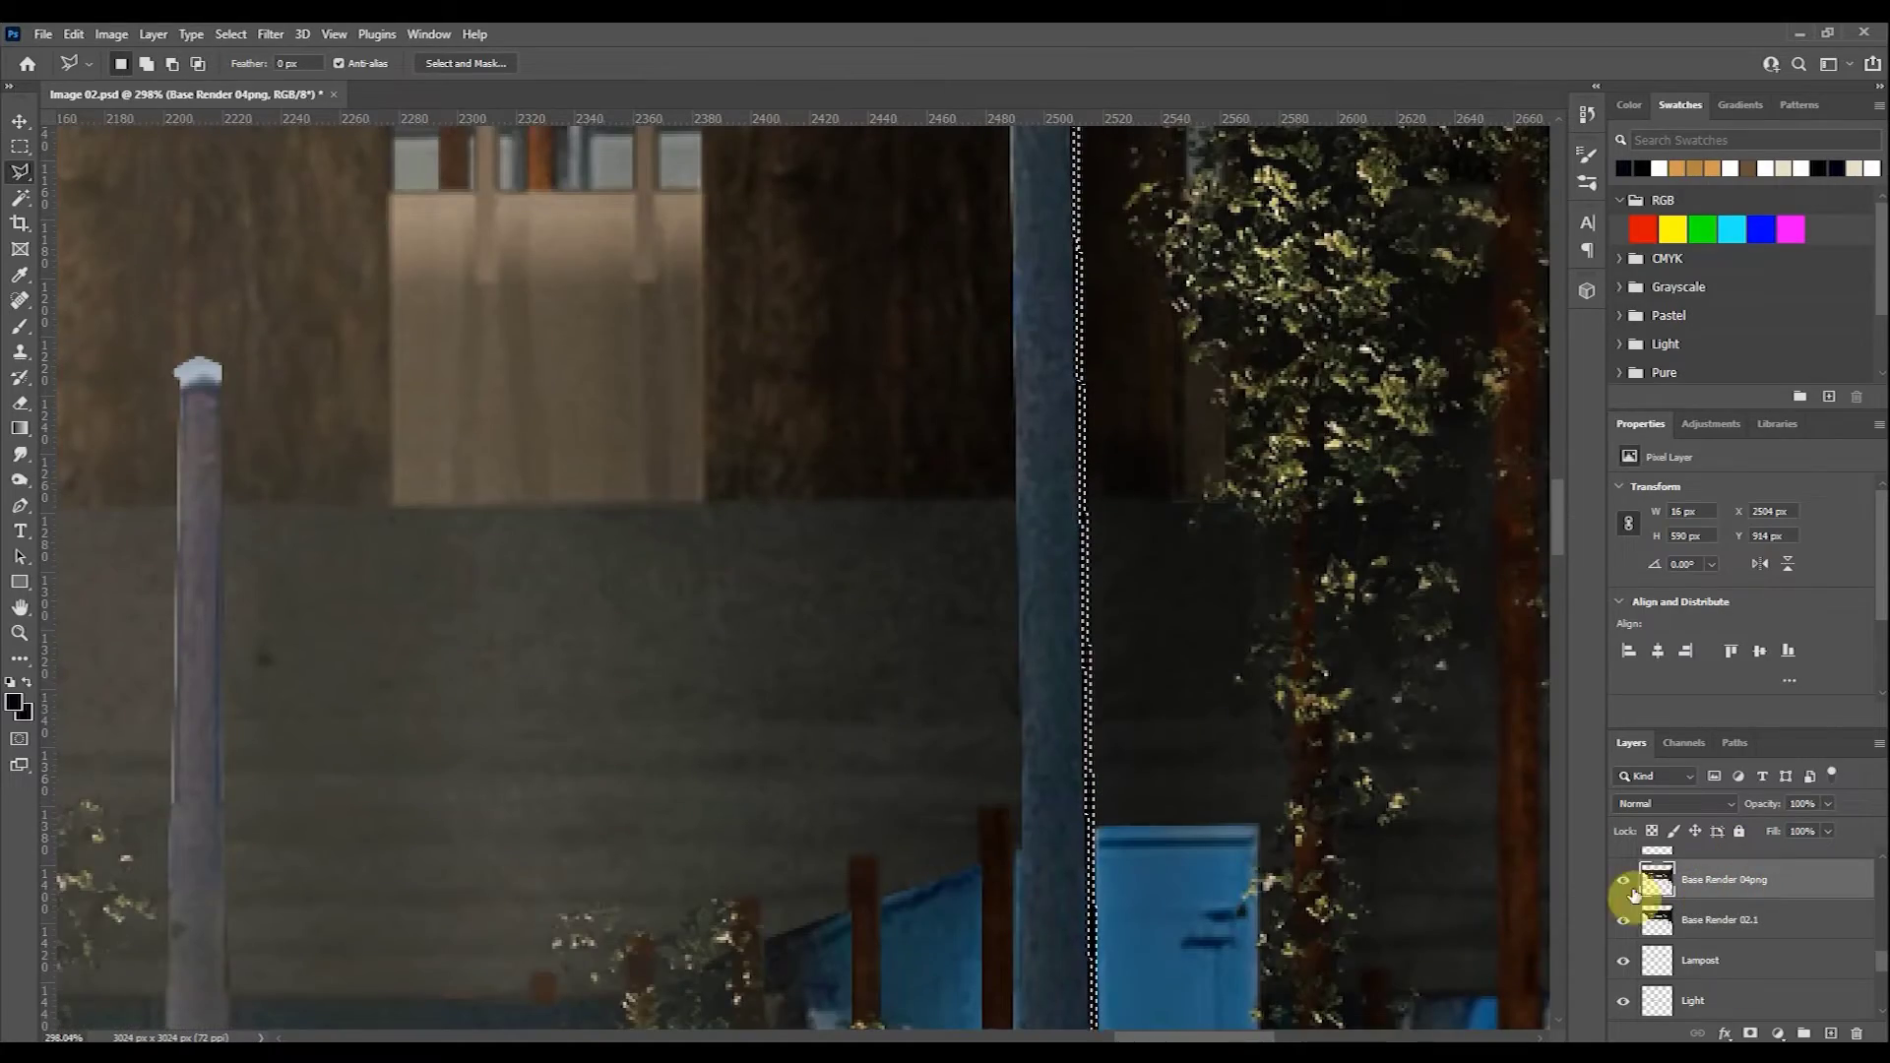
scroll(1093, 709, "down", 5)
scroll(1223, 763, "up", 6)
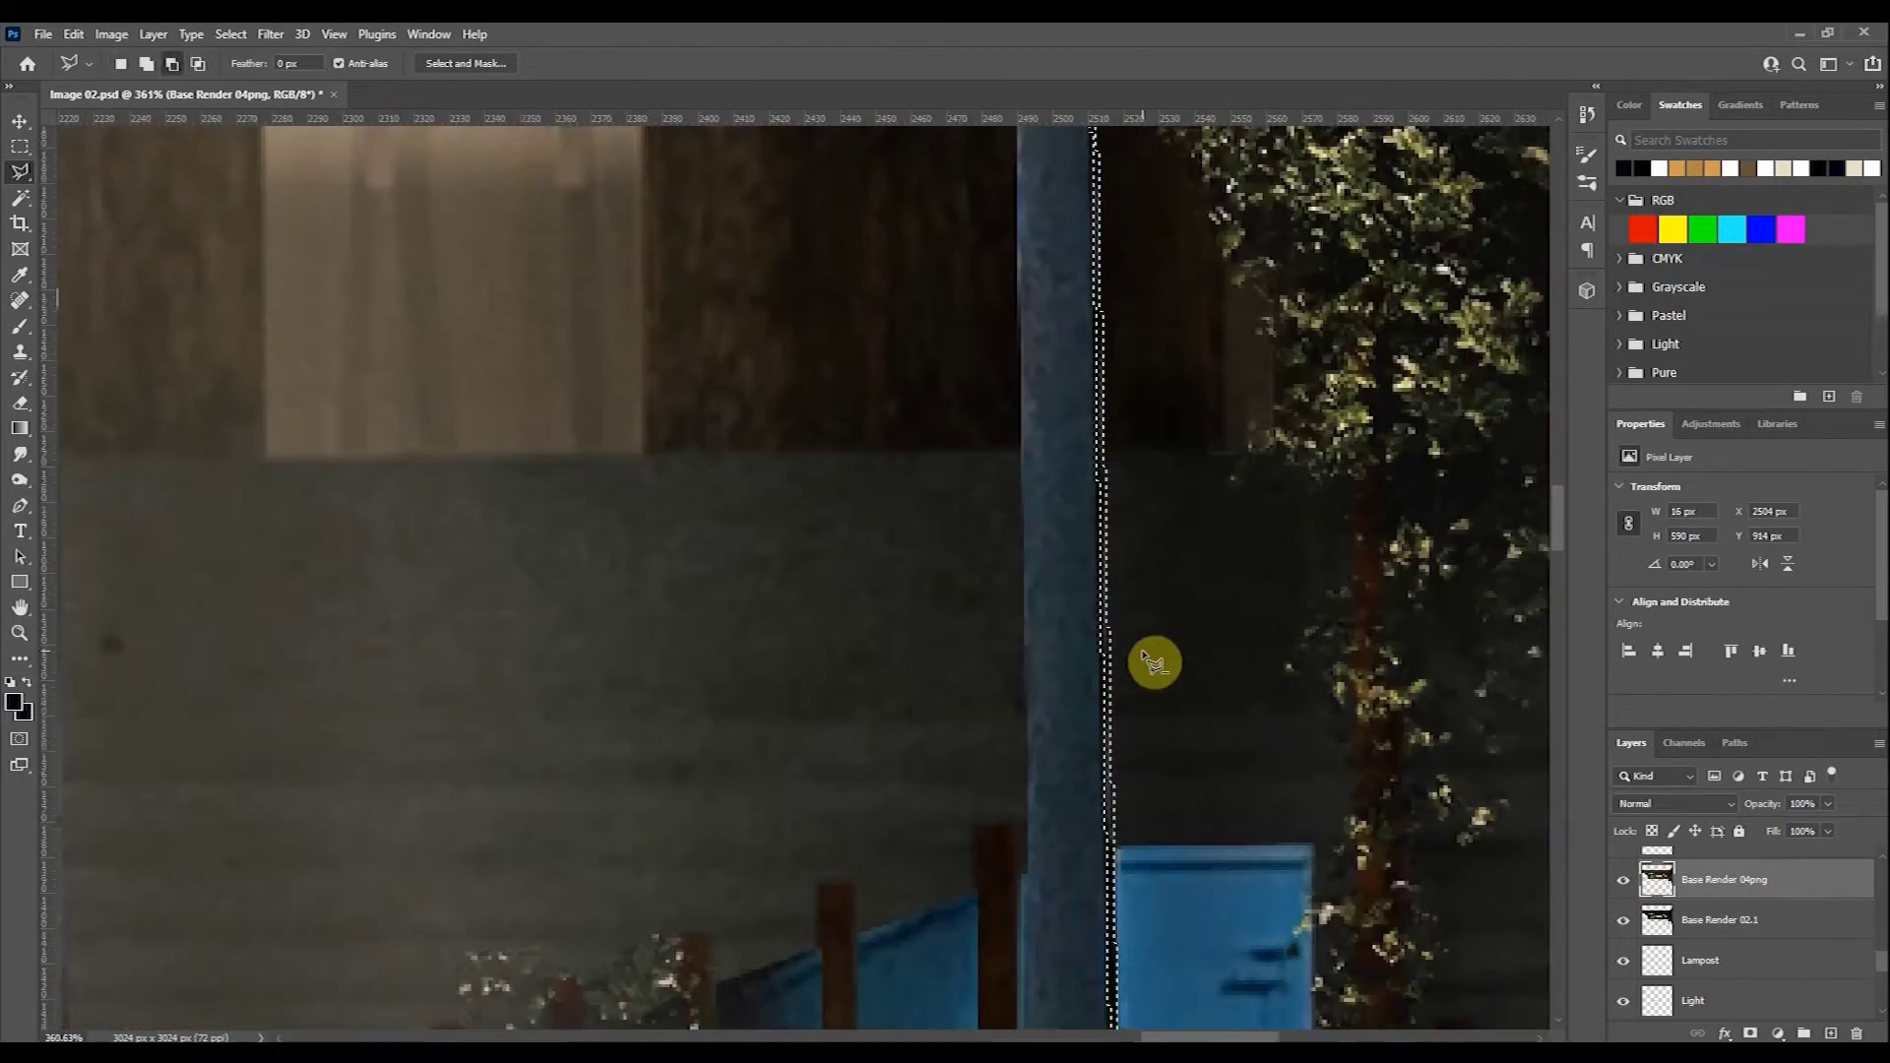
scroll(1155, 663, "up", 2)
Resample and confirm the foreground colour, then clear the selection along the pole.
key("i")
scroll(319, 819, "down", 3)
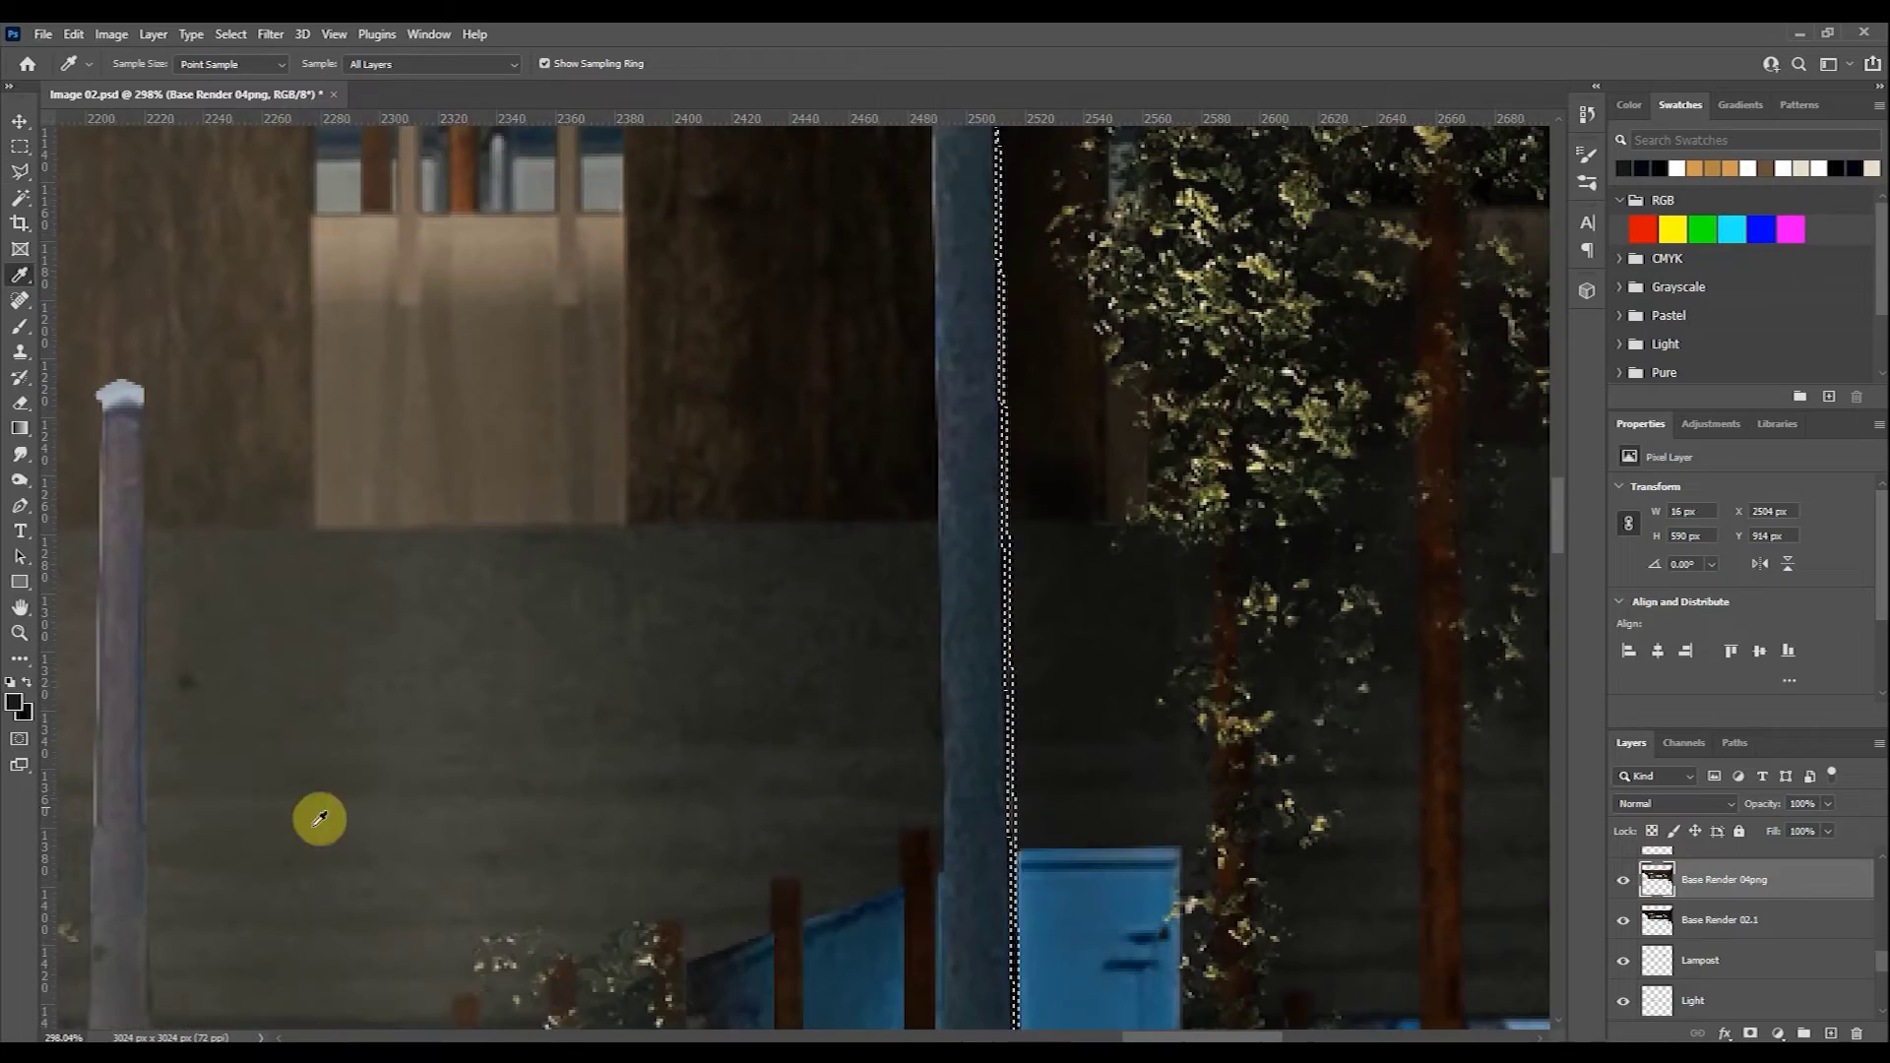
left_click(14, 702)
left_click(1587, 382)
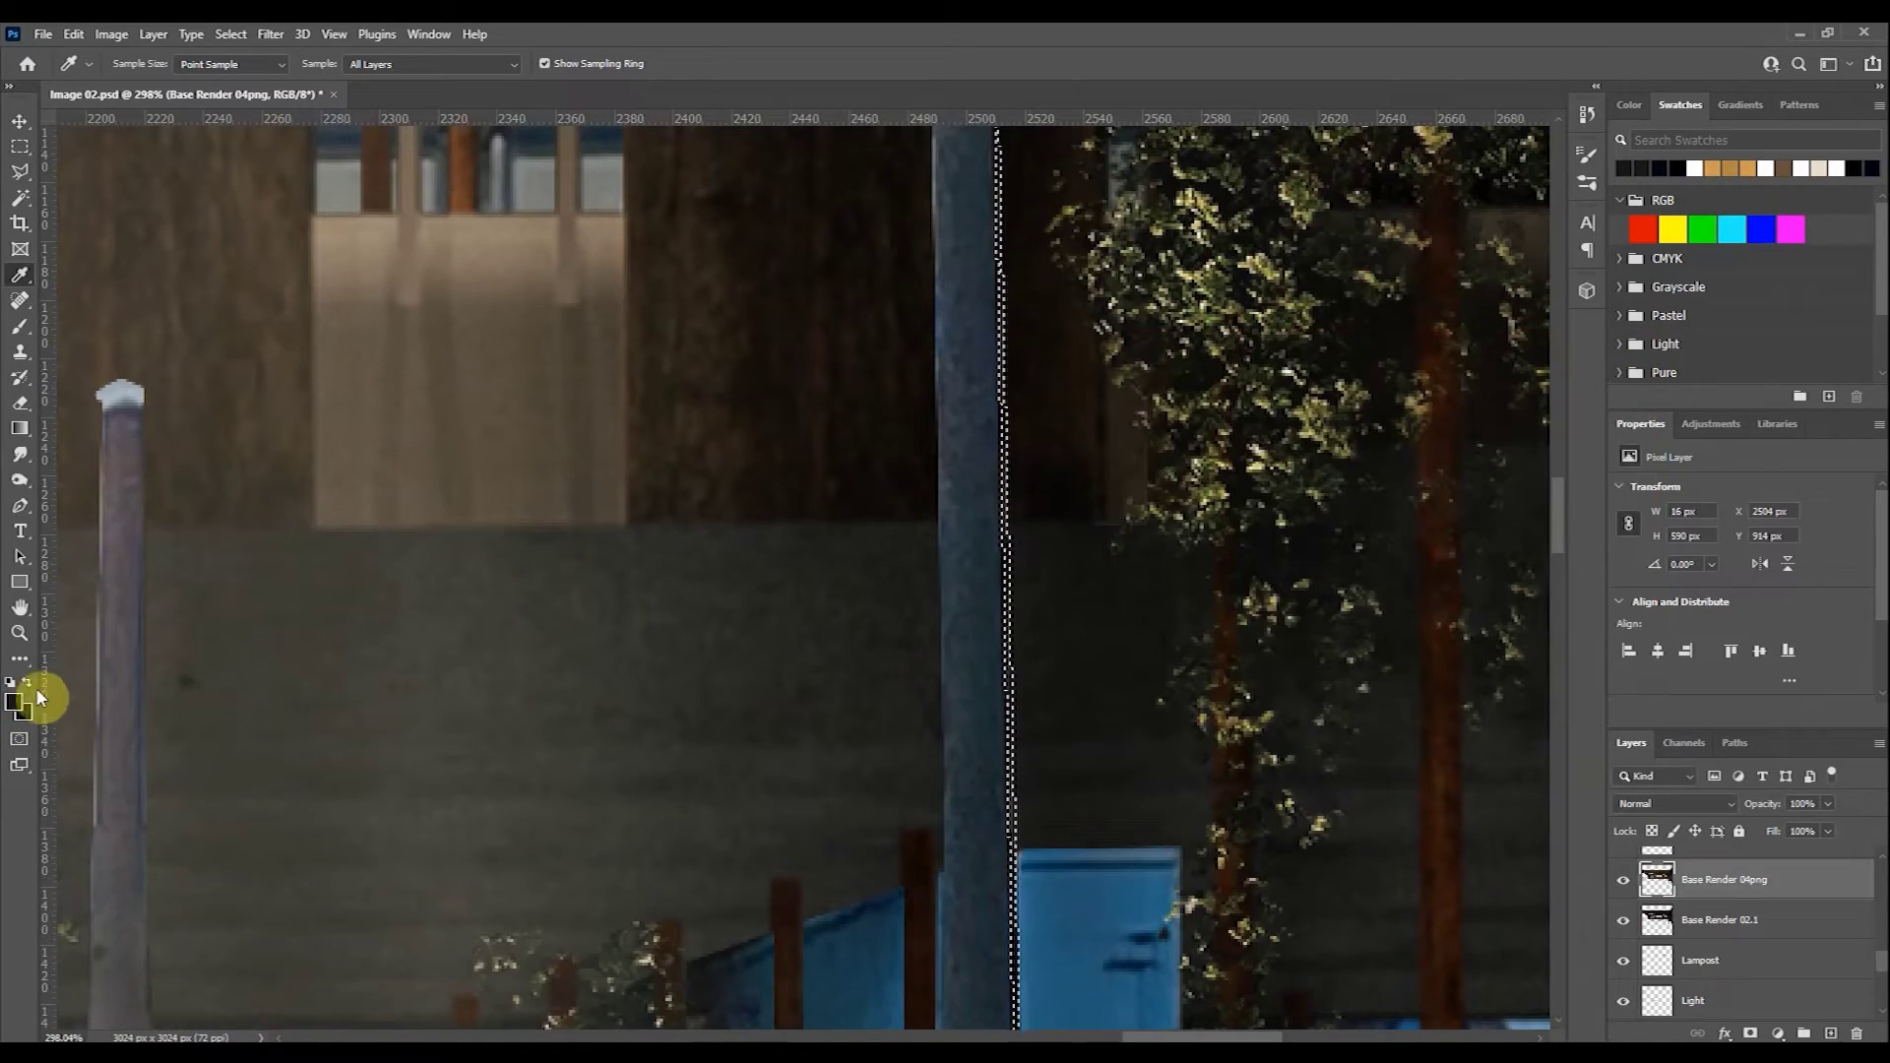
key("l")
scroll(1059, 718, "down", 4)
scroll(1058, 777, "up", 3)
key("ctrl+d")
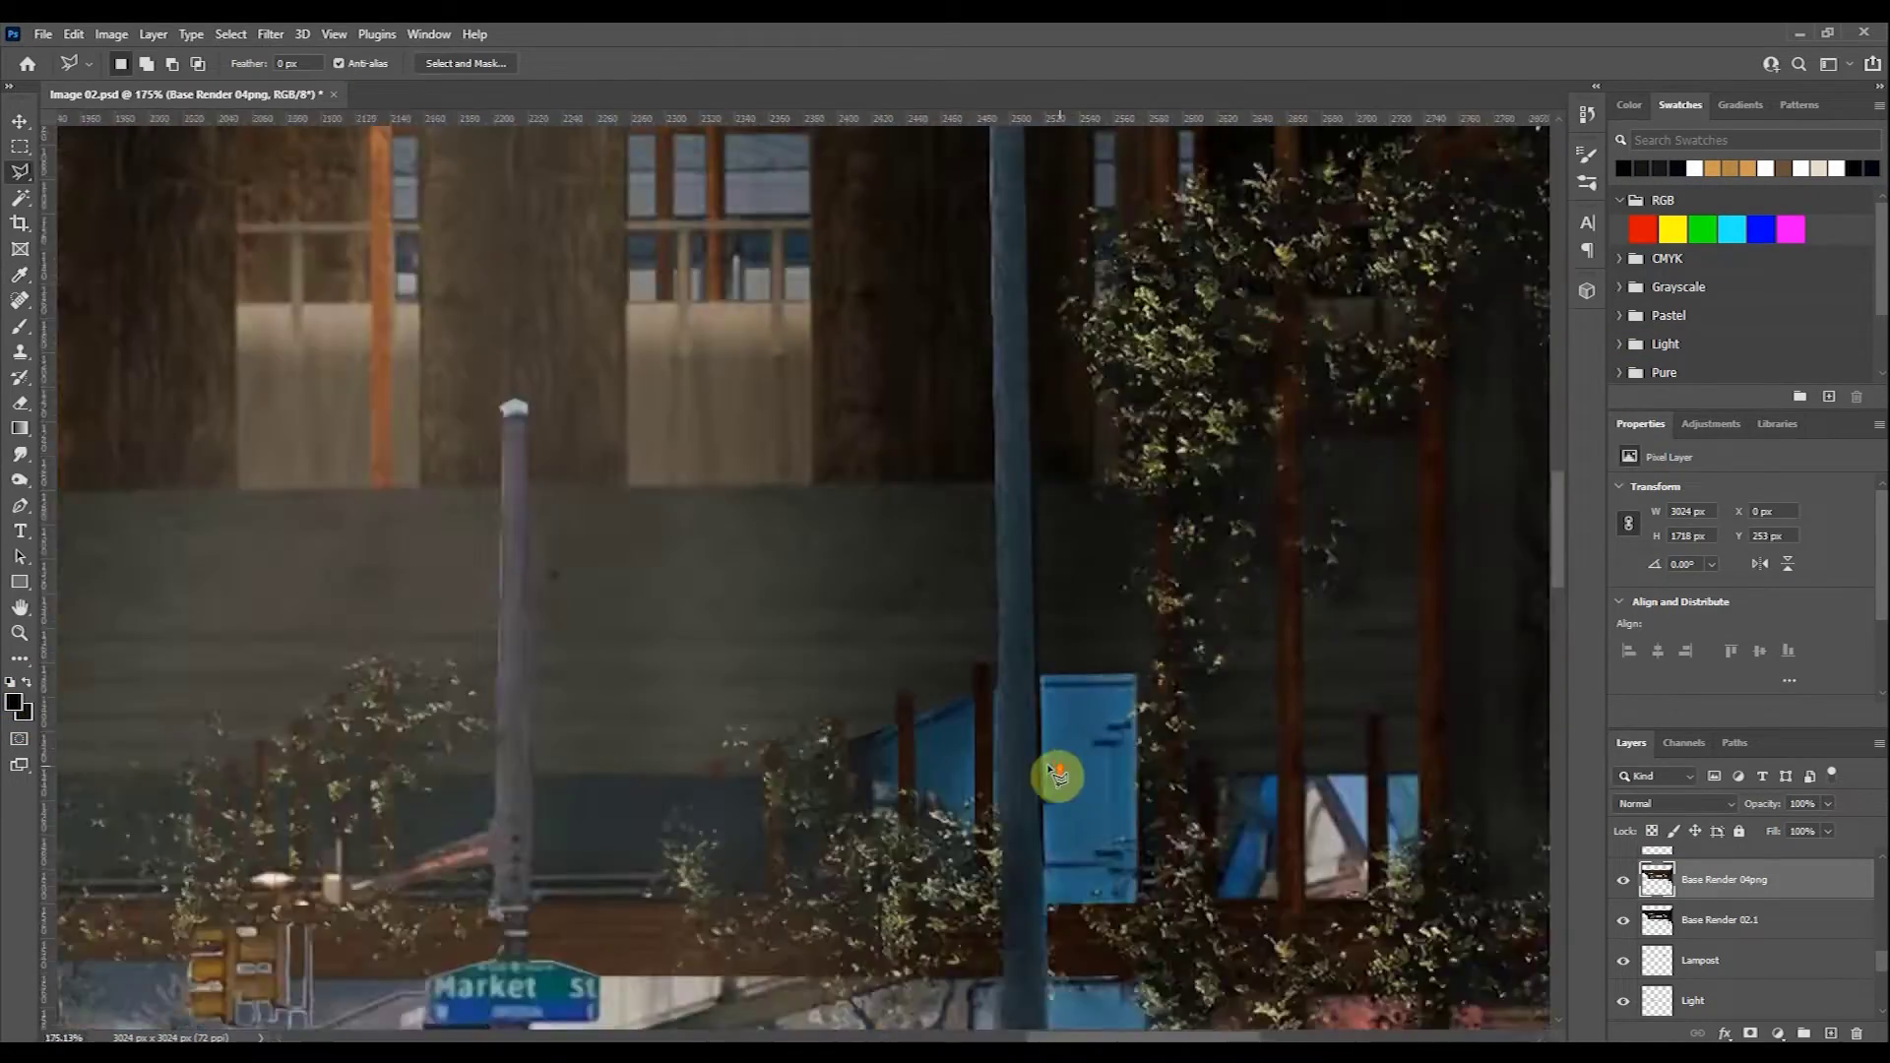
scroll(1058, 776, "up", 3)
Touch up the post edge with the Eraser, Blur and Sharpen tools, checking brush size.
key("e")
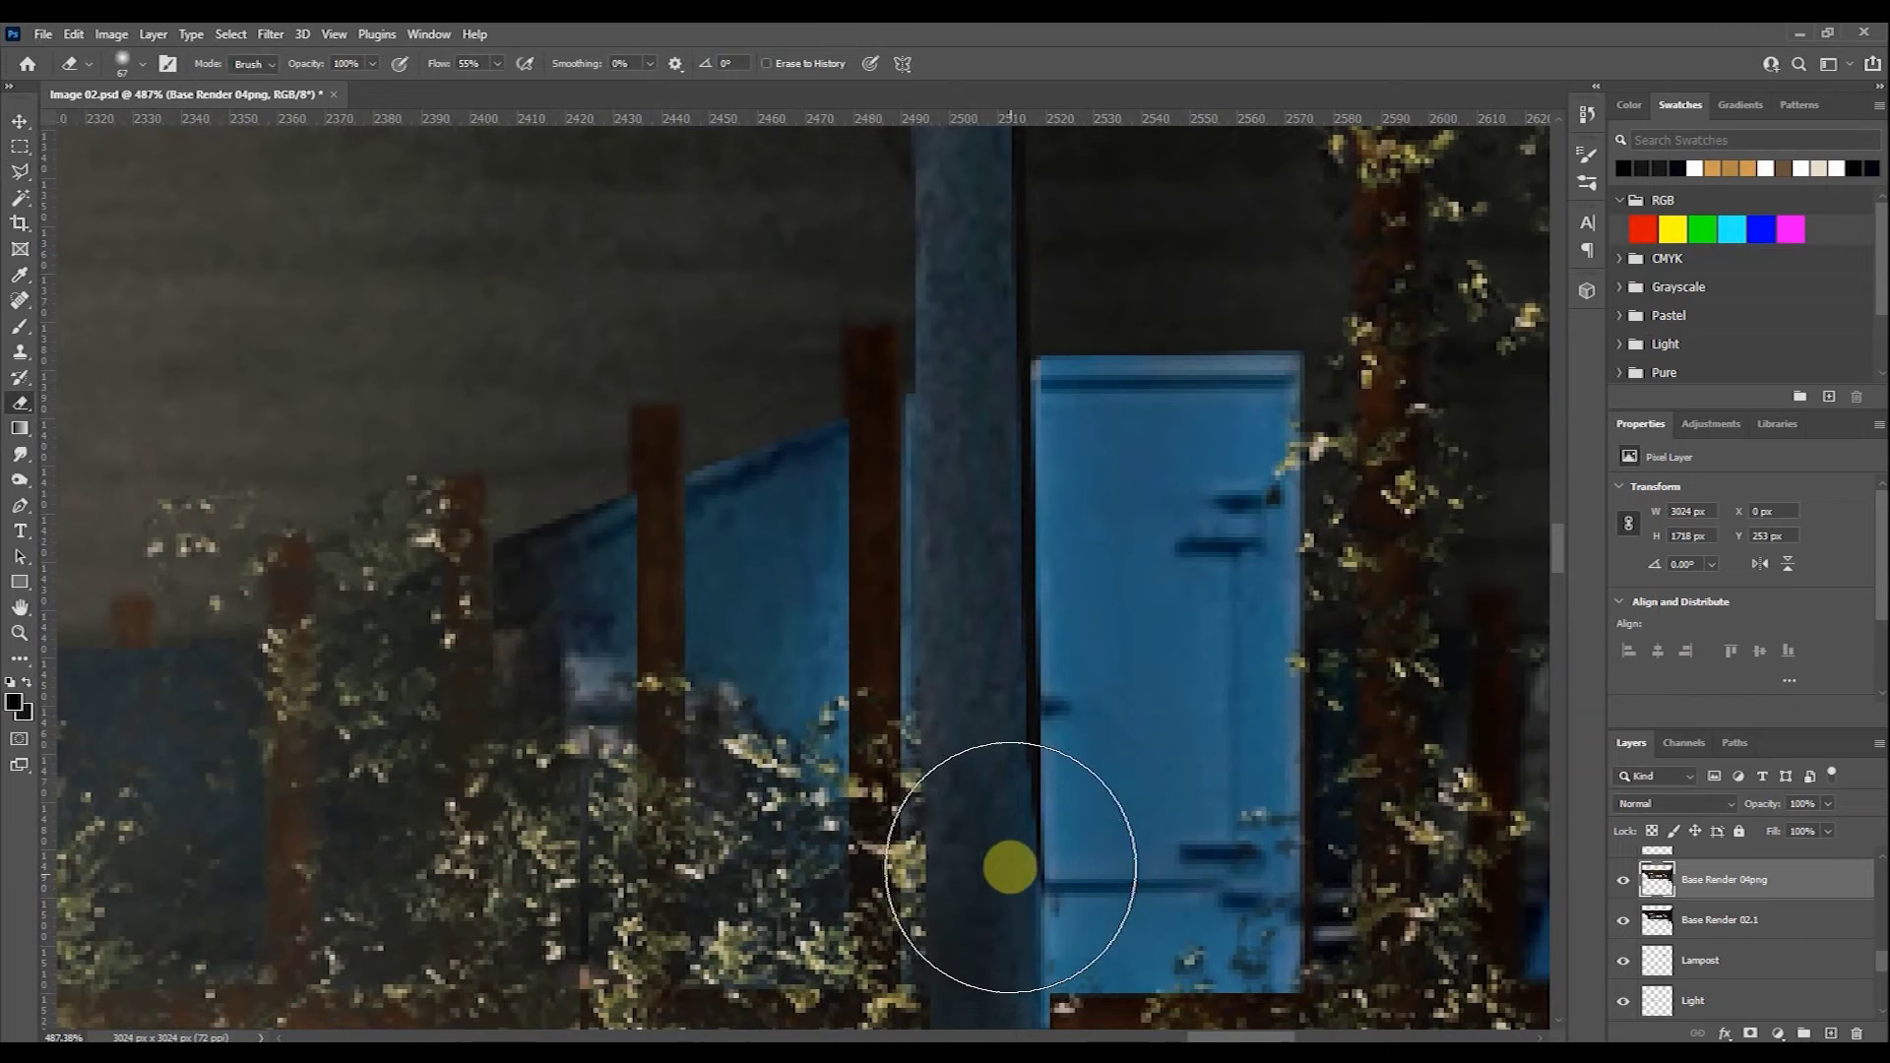
right_click(34, 461)
left_click(91, 446)
right_click(1013, 726)
key("Escape")
right_click(20, 453)
left_click(88, 475)
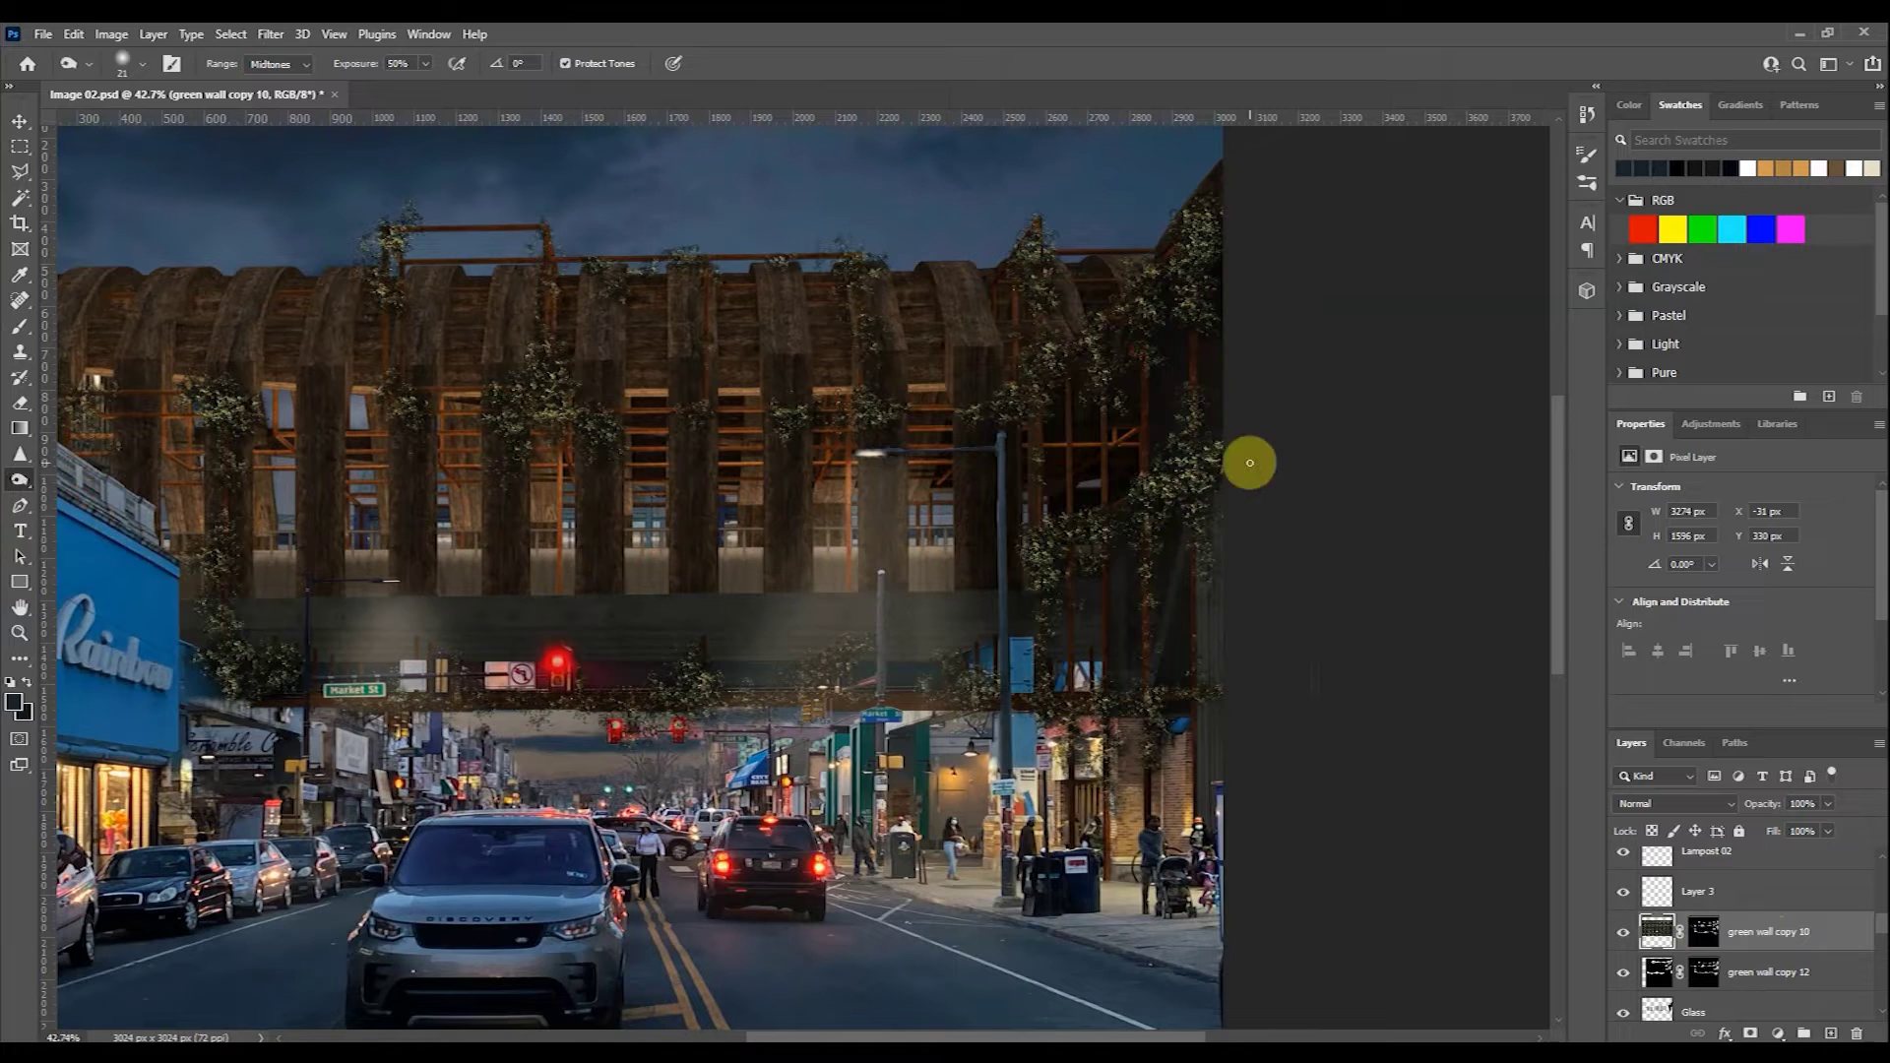
Enlarge the brush to 152 px for painting over the greenery.
right_click(1164, 500)
key("Return")
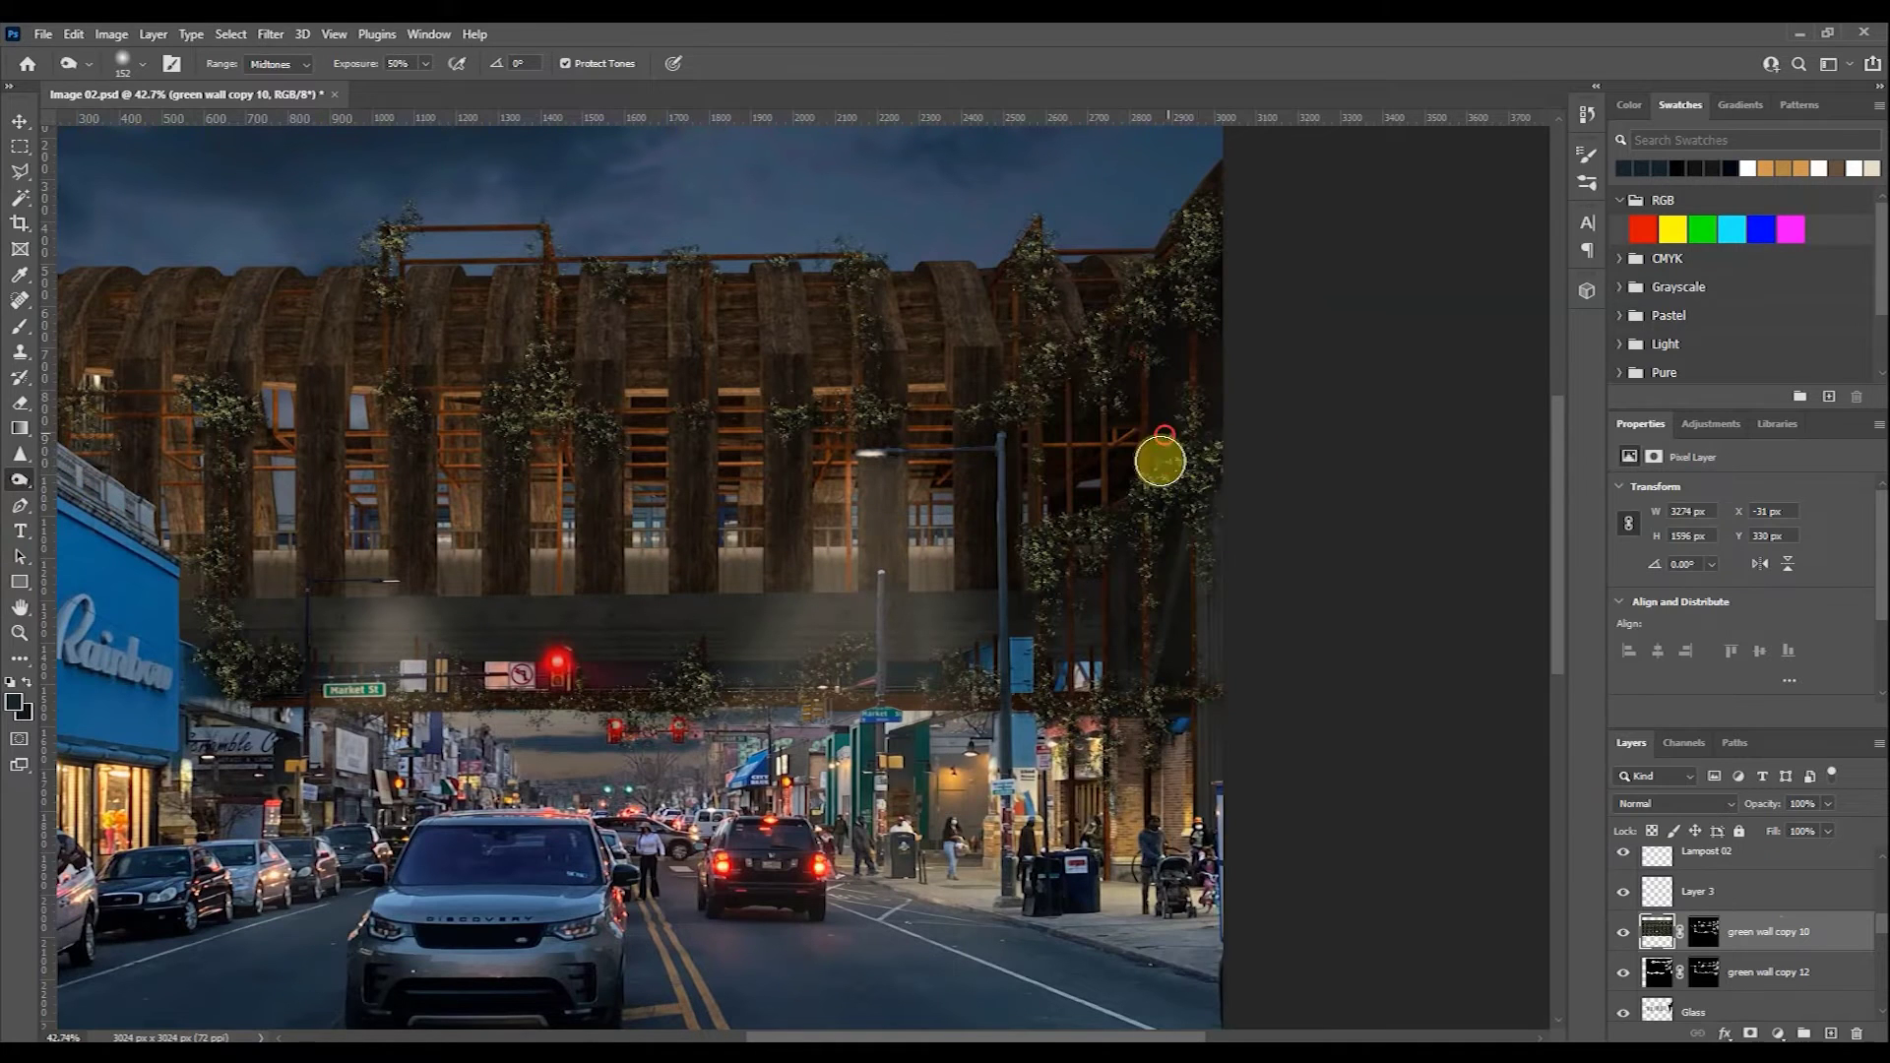